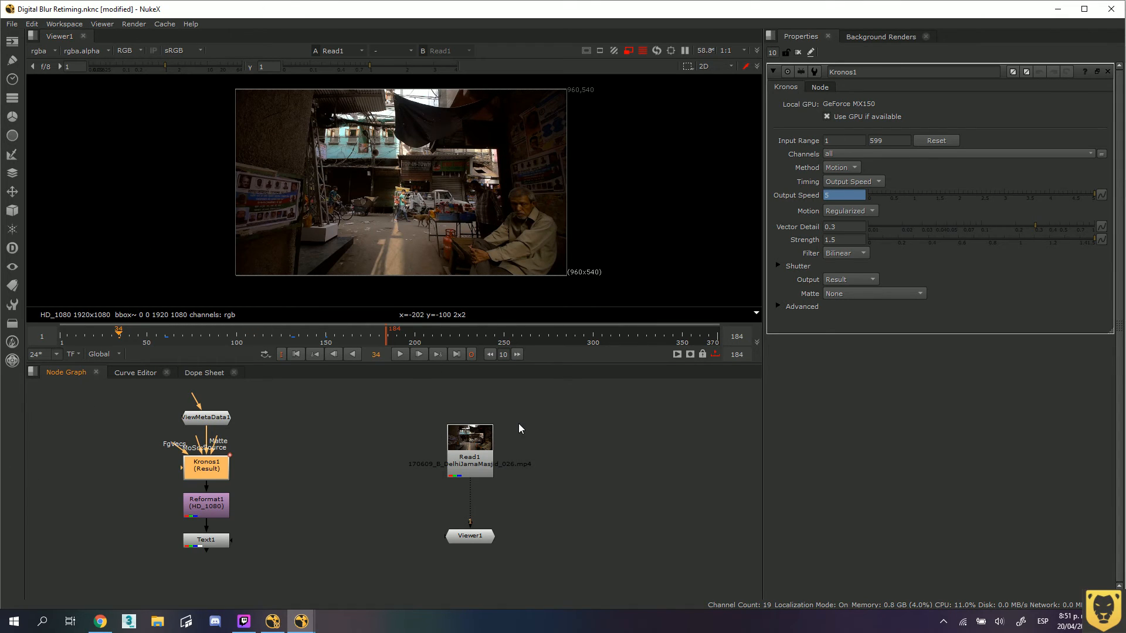
Open the Read1 node's properties and check its frame range against the Kronos1 input range
left_click_drag(492, 434, 476, 450)
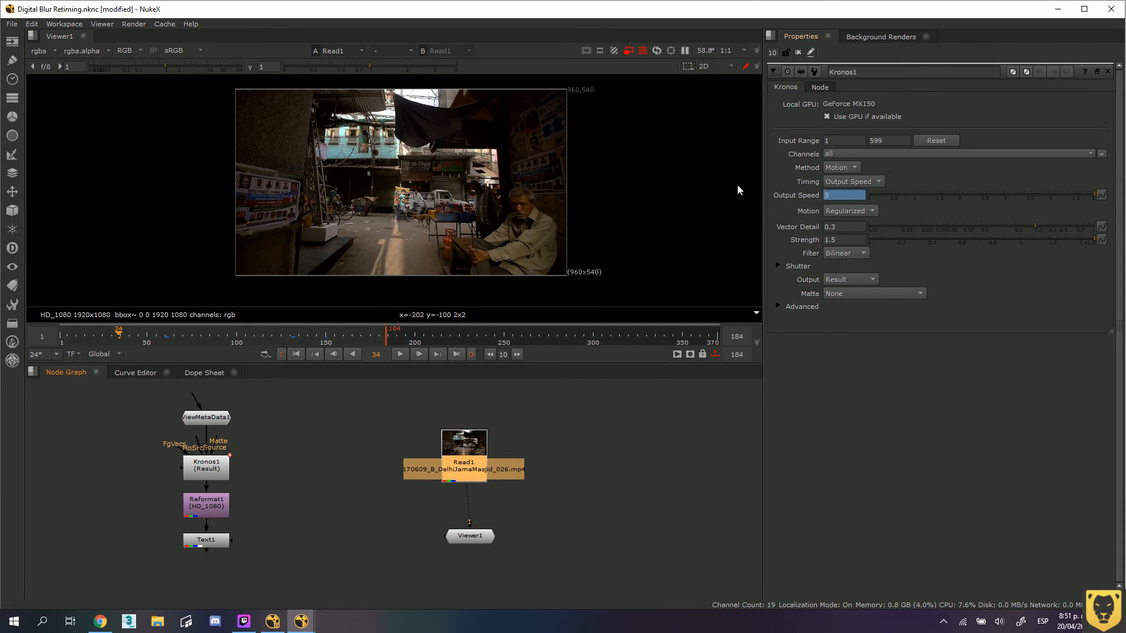
left_click_drag(835, 141, 801, 142)
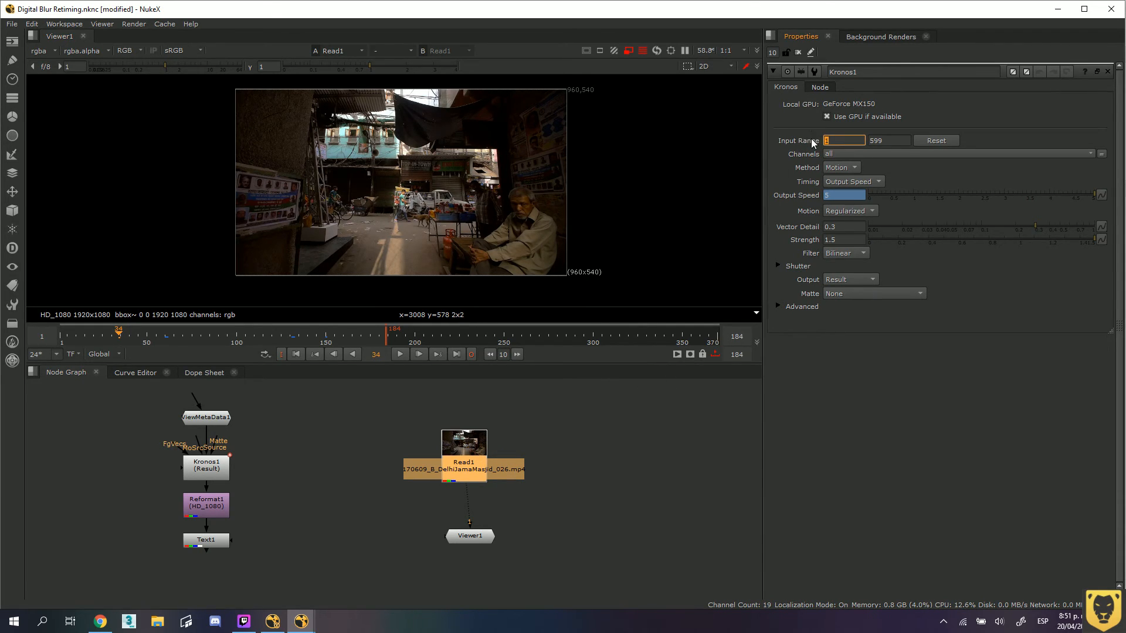
mouse_move(462, 440)
left_mouse_down()
mouse_move(461, 429)
mouse_move(473, 438)
left_mouse_up()
double_click(475, 443)
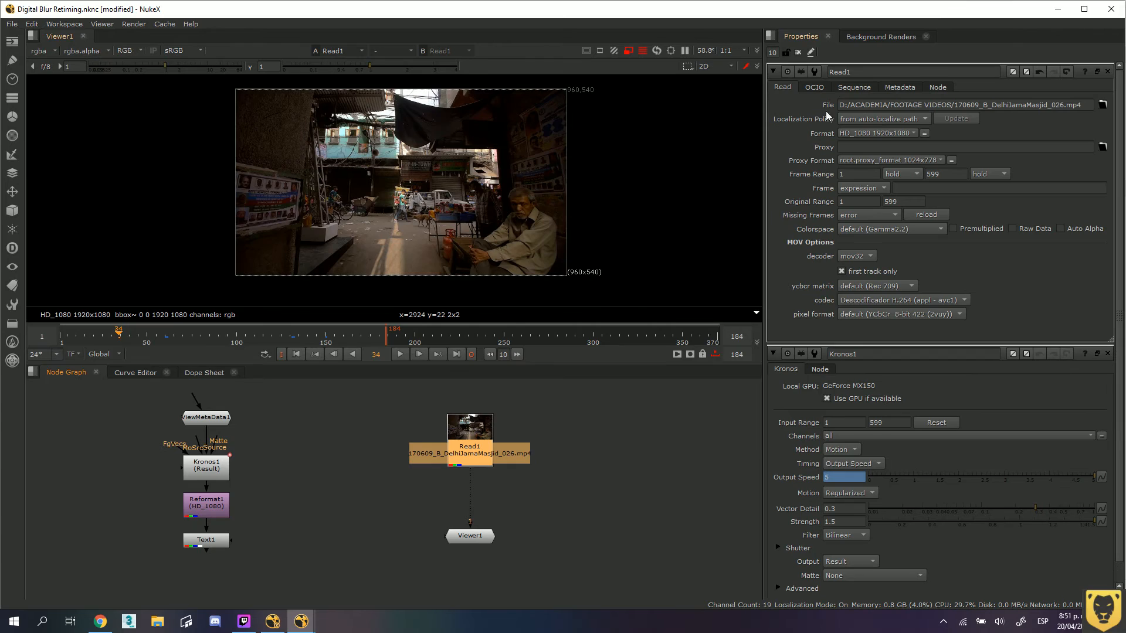
left_click(844, 173)
key("Tab")
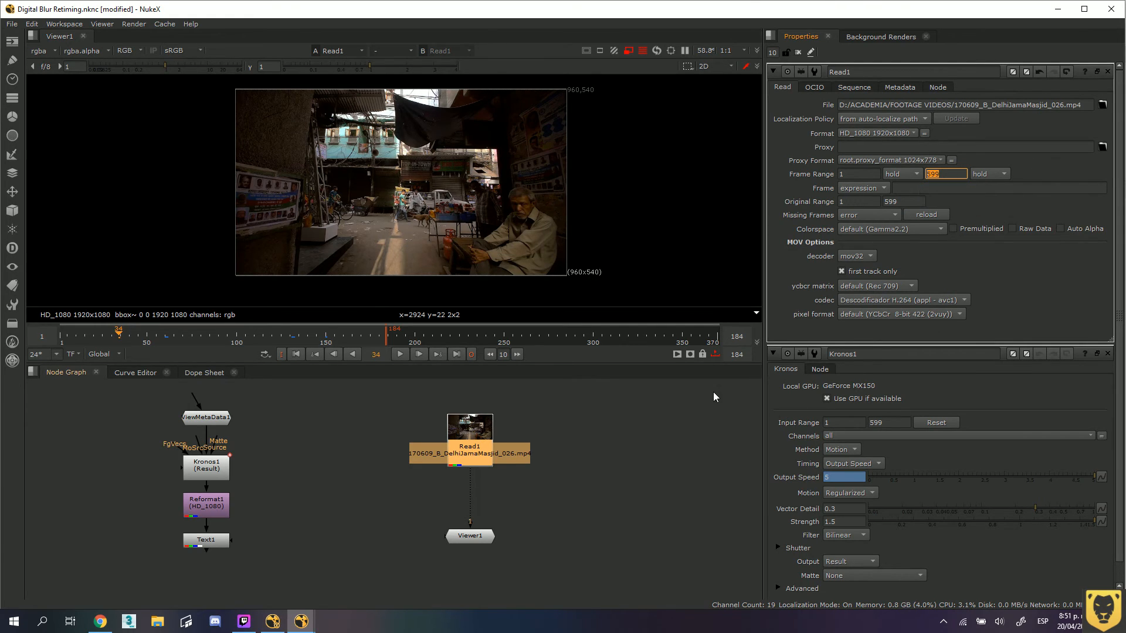
Move Read1 up and Viewer1 down in the node graph to leave room between them
left_click(500, 473)
left_click_drag(477, 452, 477, 445)
left_click_drag(464, 537, 466, 548)
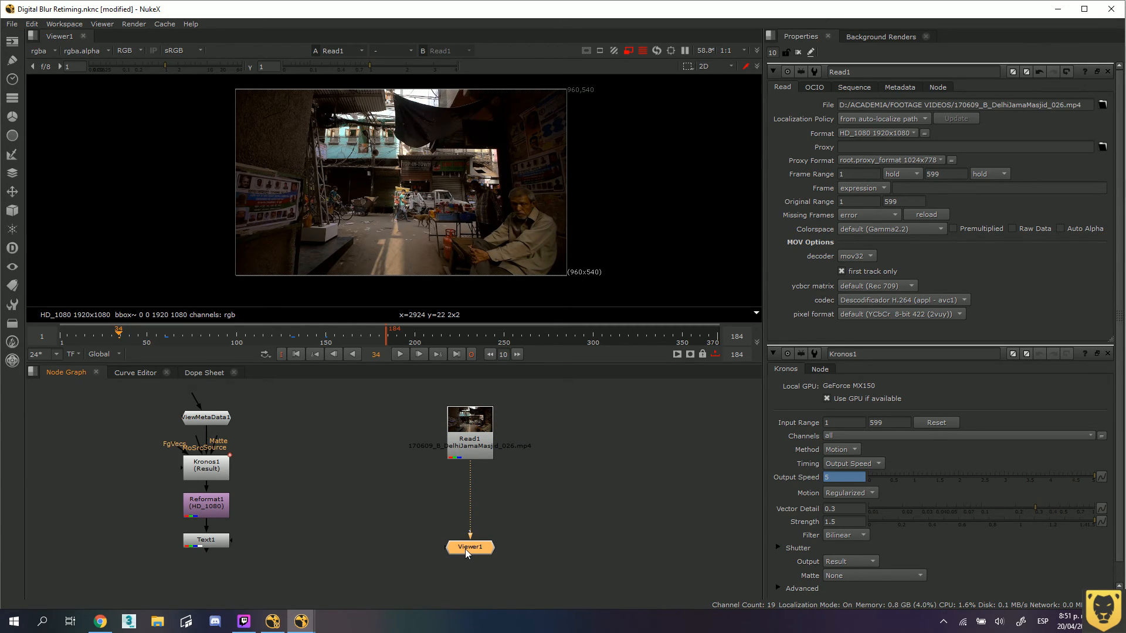
left_click(372, 470)
Turn off the viewer's custom in/out playback range and move Viewer1 further below Read1
left_click(471, 354)
left_click(473, 354)
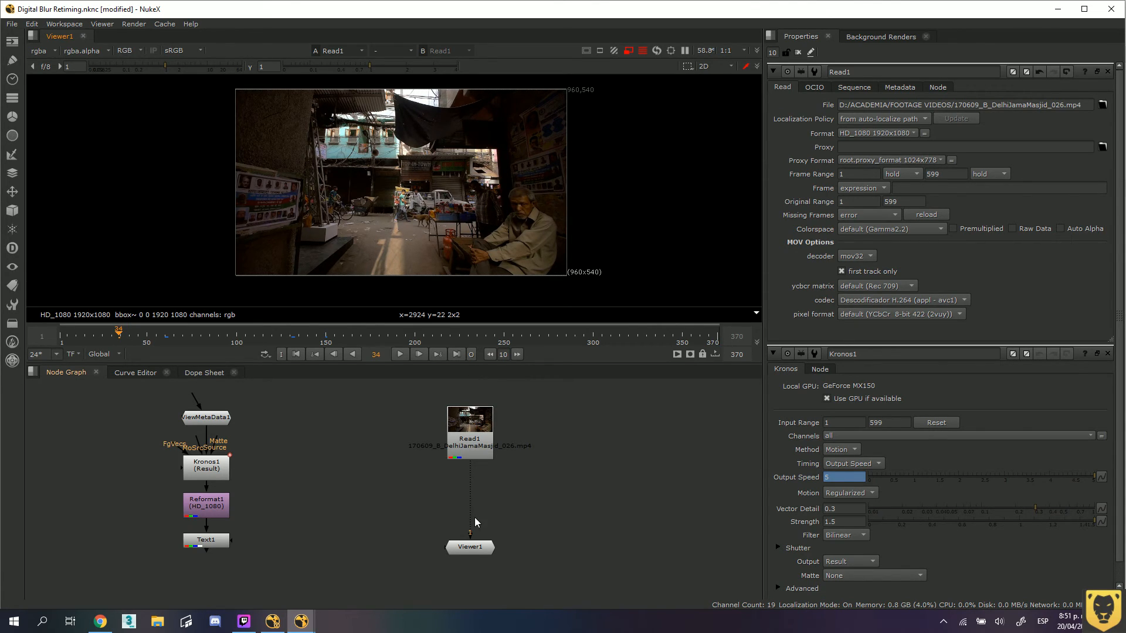
left_click_drag(472, 552, 472, 577)
left_click(440, 512)
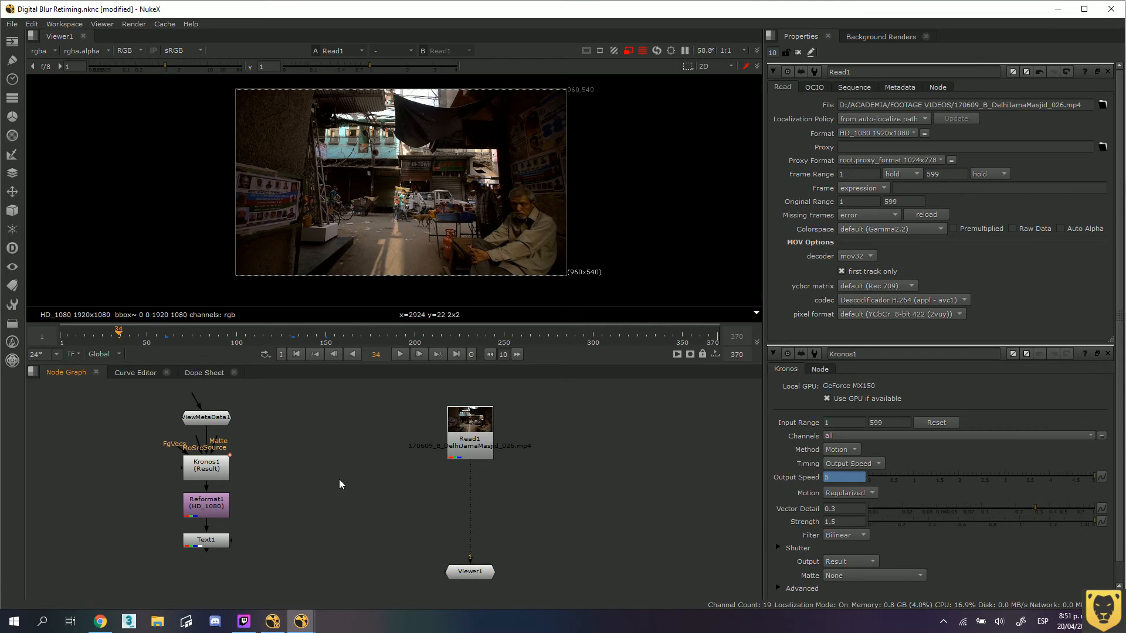
Duplicate the Kronos1 node and insert the copy between Read1 and Viewer1
left_click(206, 464)
left_click_drag(306, 483, 389, 455)
left_click_drag(480, 470, 315, 482)
left_click(310, 474)
scroll(310, 473, "down", 3)
scroll(310, 469, "up", 3)
left_click(131, 459)
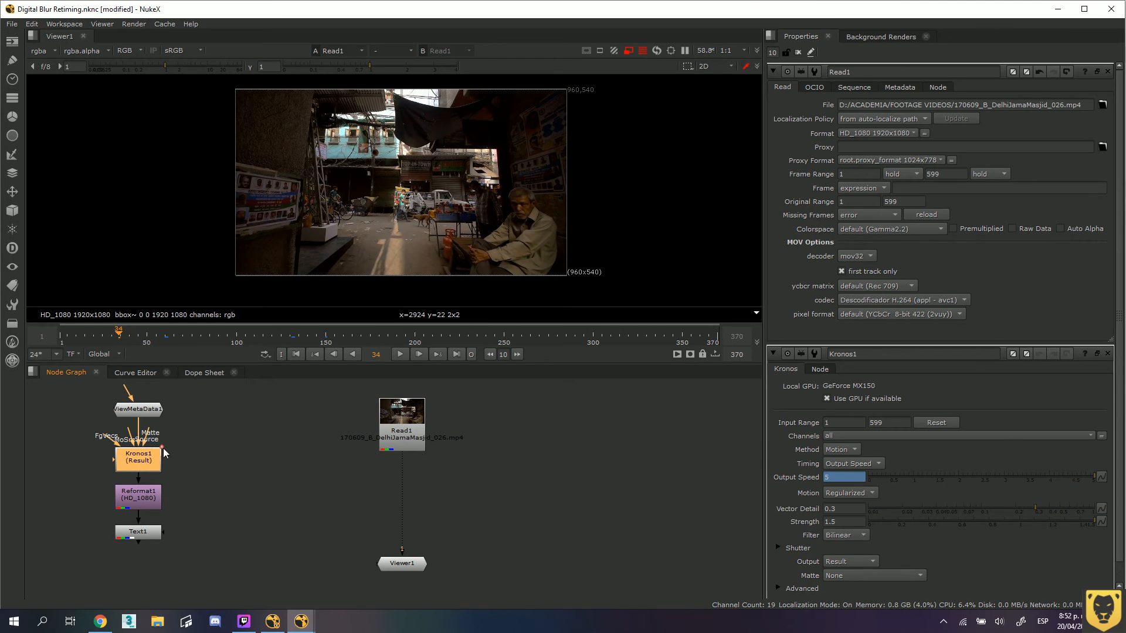
mouse_move(137, 460)
left_mouse_down()
mouse_move(219, 456)
mouse_move(135, 461)
mouse_move(142, 452)
left_mouse_up()
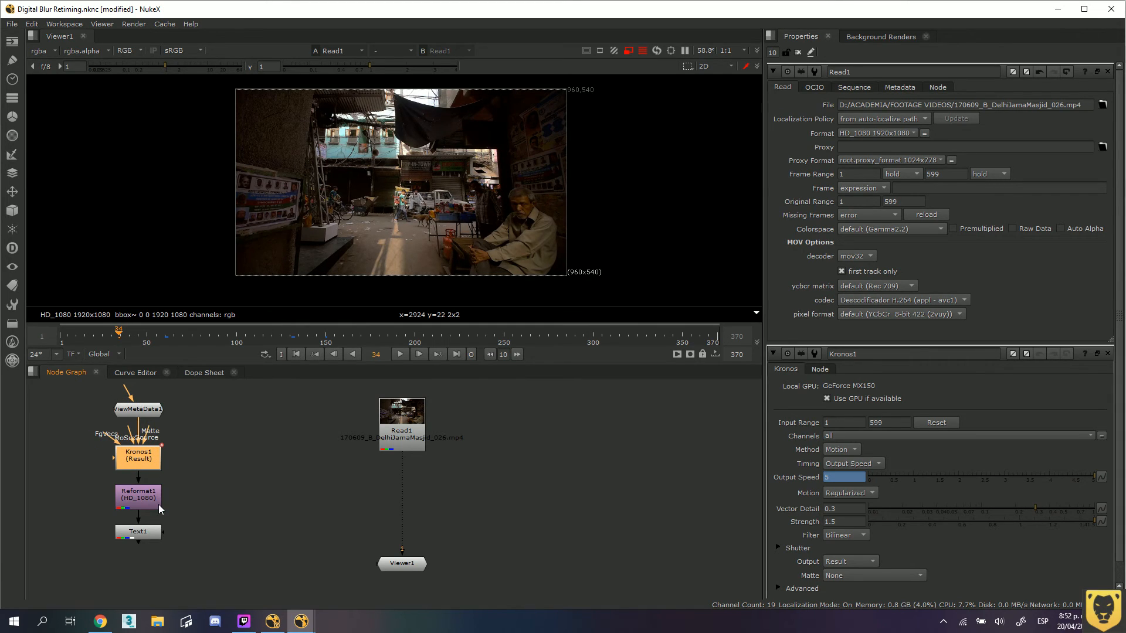
key("ctrl+v")
left_click_drag(152, 460, 402, 491)
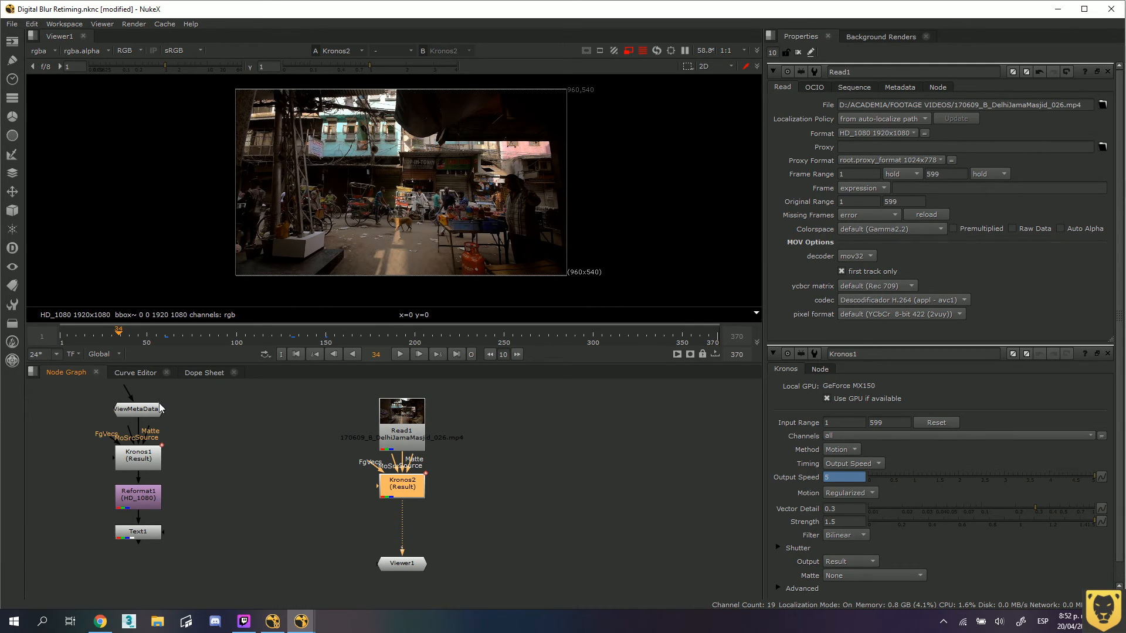
Open the Kronos2 properties and remove the animation from its Output Speed
double_click(414, 482)
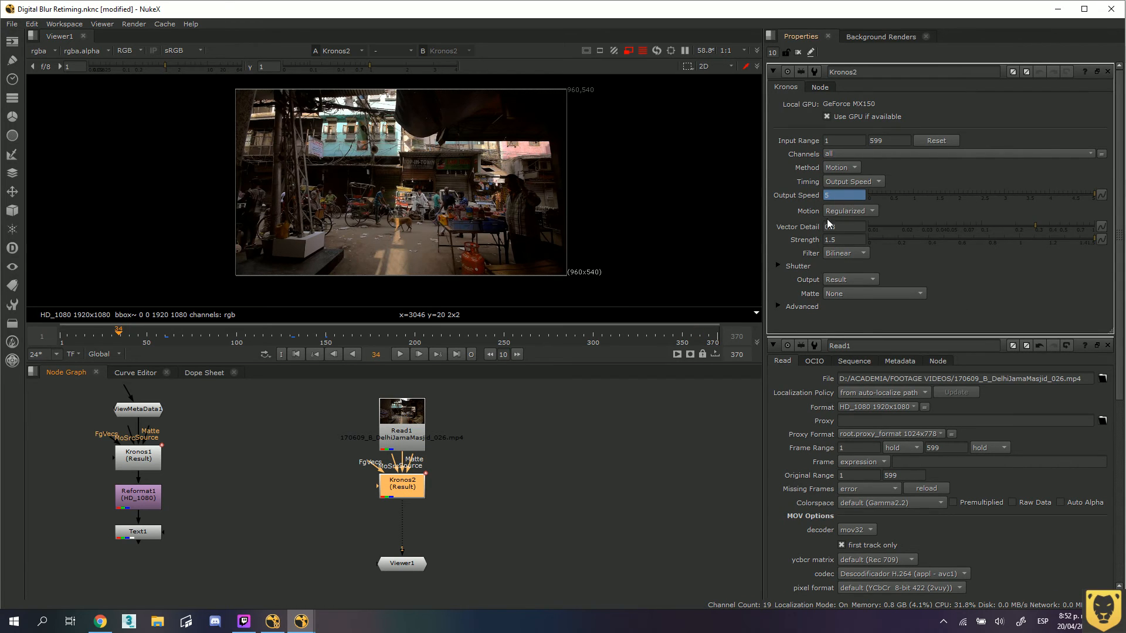
left_click(1101, 195)
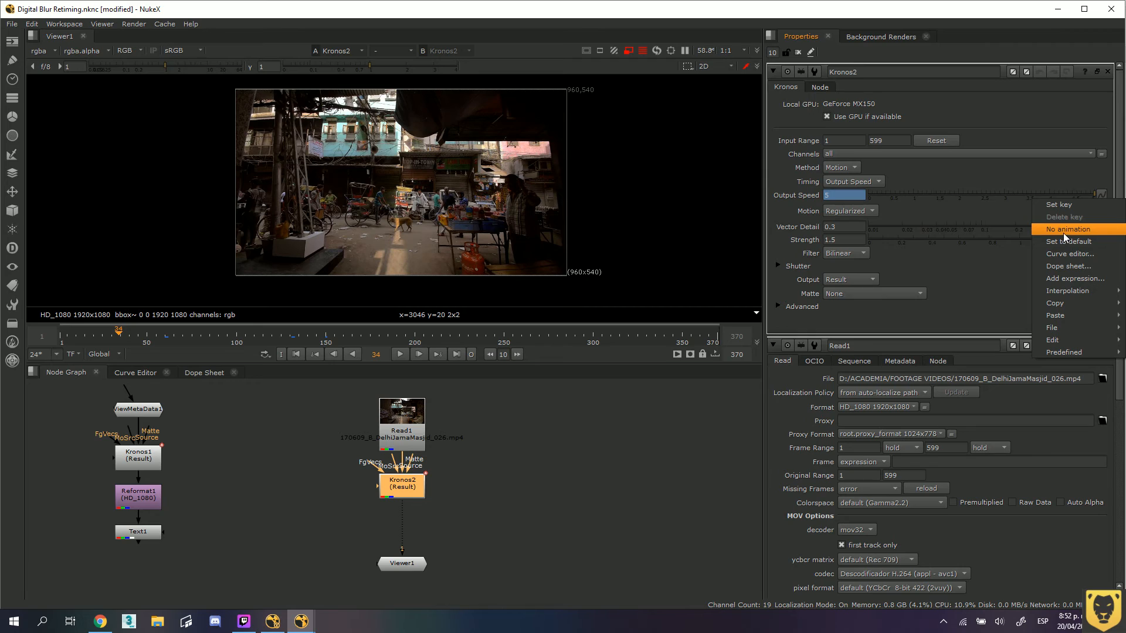
left_click(1064, 233)
left_click(586, 320)
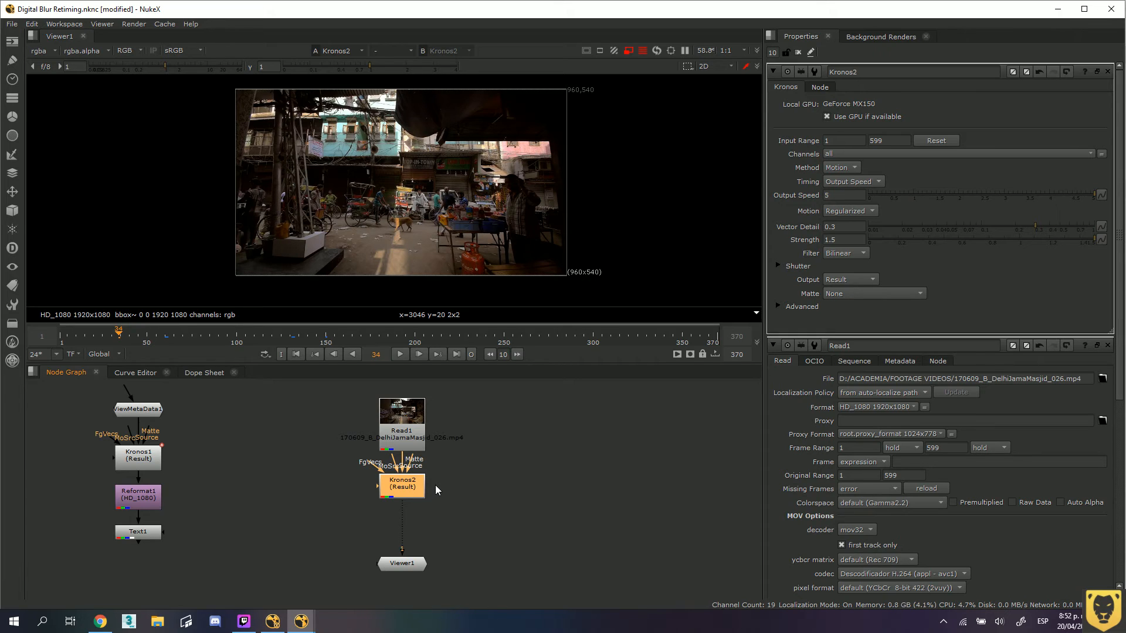
Examine the animation marker on the Kronos1 node up close and compare it with Kronos2
left_click_drag(138, 463, 222, 459)
scroll(217, 409, "down", 1)
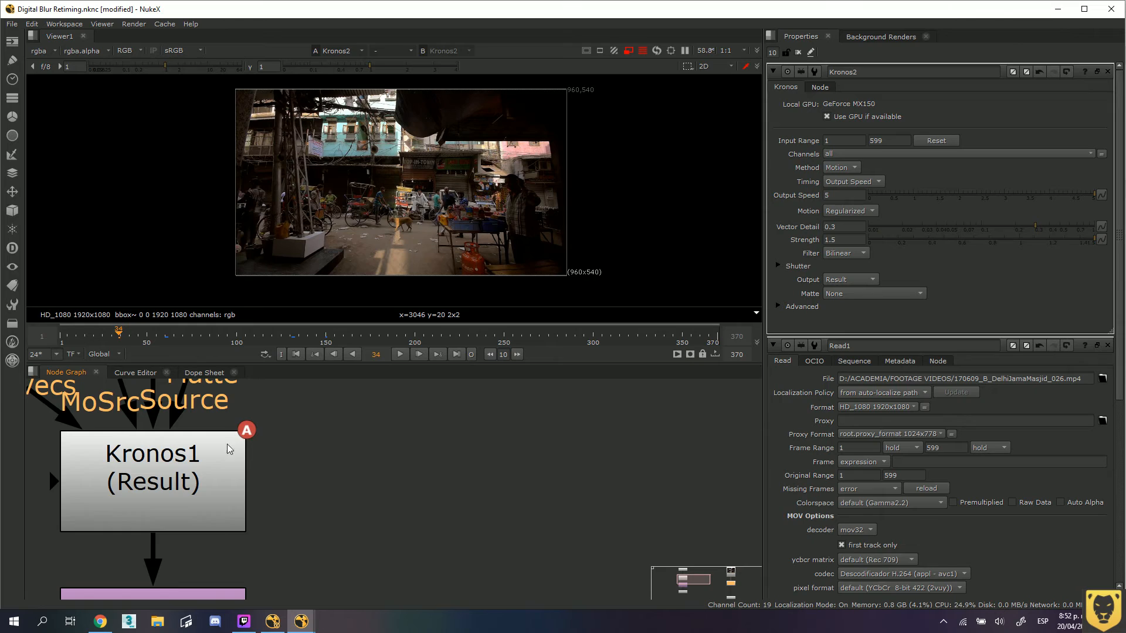
scroll(559, 493, "down", 5)
left_click_drag(449, 502, 206, 502)
scroll(457, 517, "down", 1)
left_click_drag(591, 522, 470, 526)
left_click(513, 510)
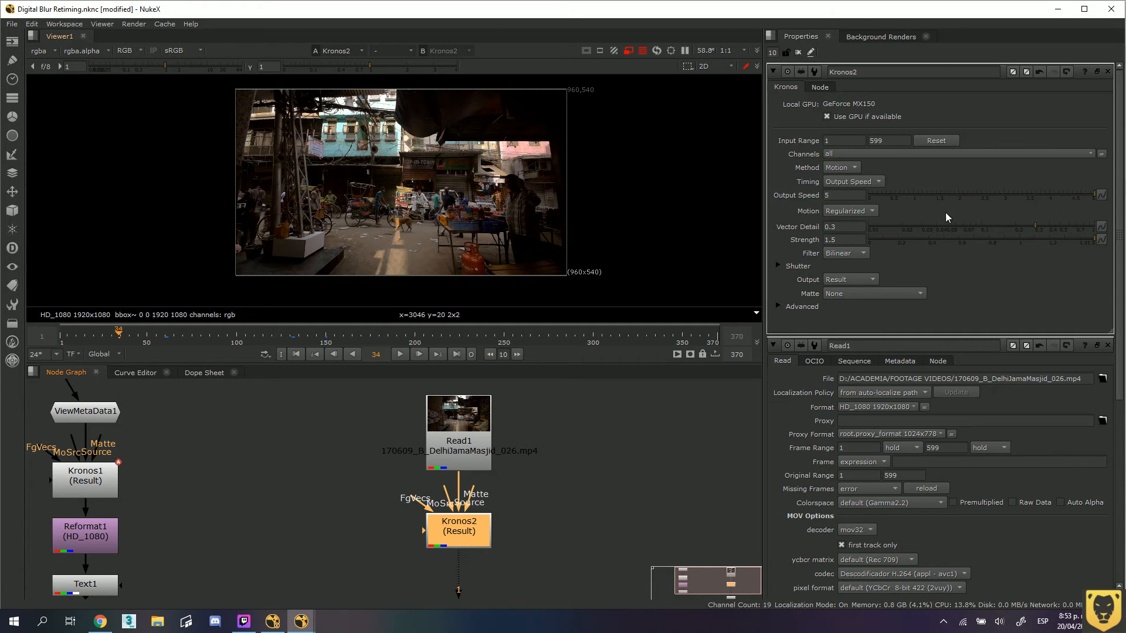
Set the Output Speed of Kronos2 to 1 and shift the node slightly down below Read1
left_click(824, 196)
type("1")
key("Return")
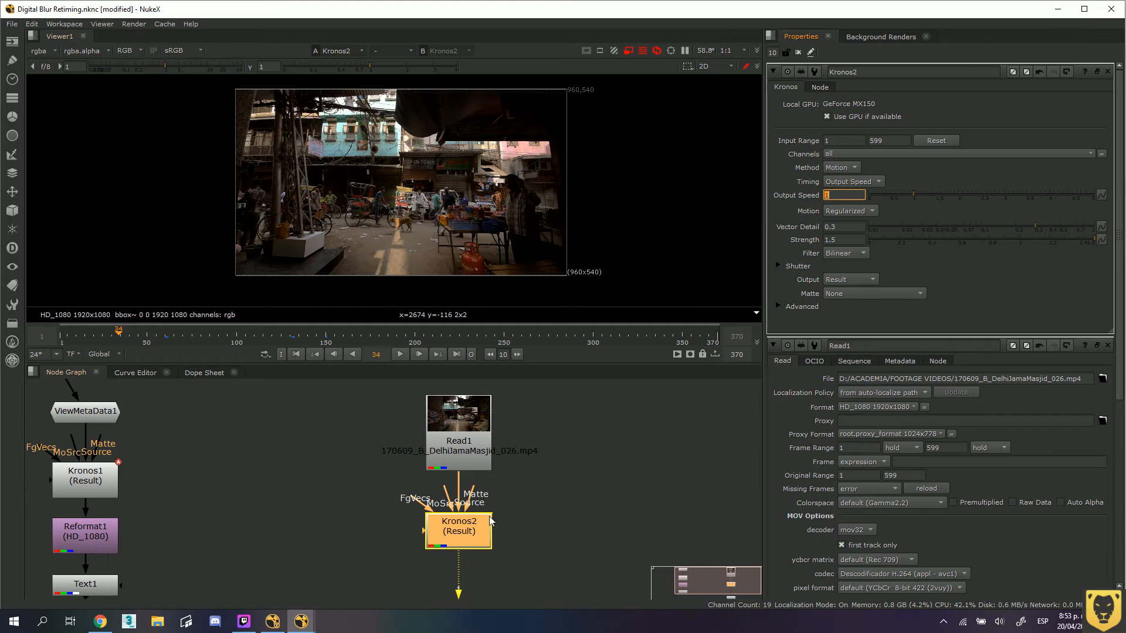
left_click_drag(467, 537, 466, 549)
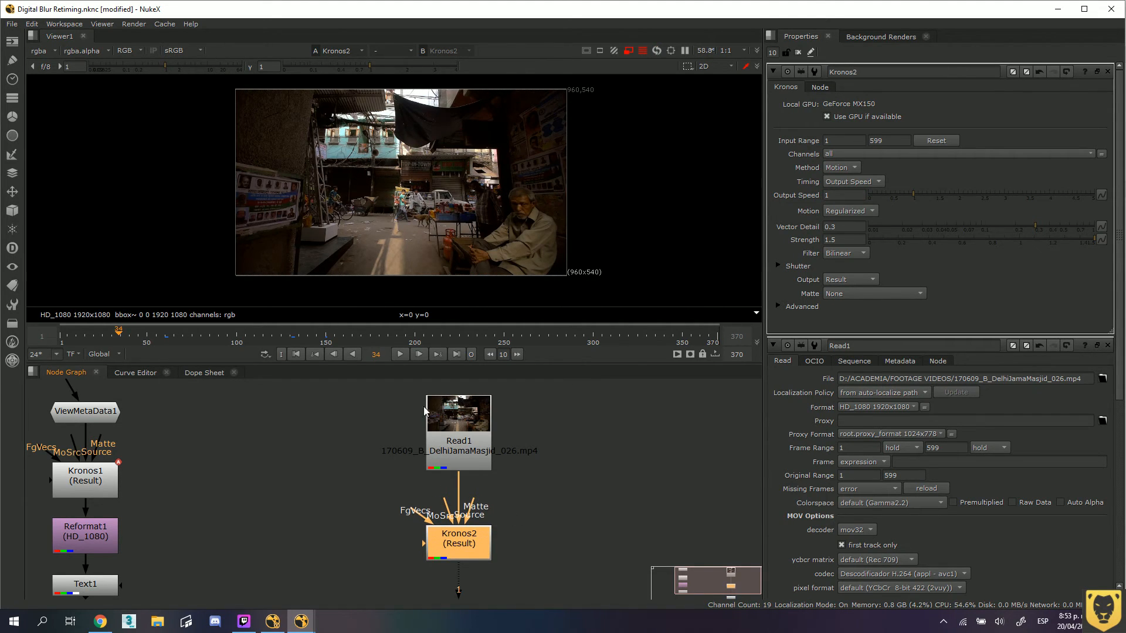
Play the Kronos2 result from frame 6, stop playback, and move the playhead to frame 105
left_click_drag(119, 333, 70, 334)
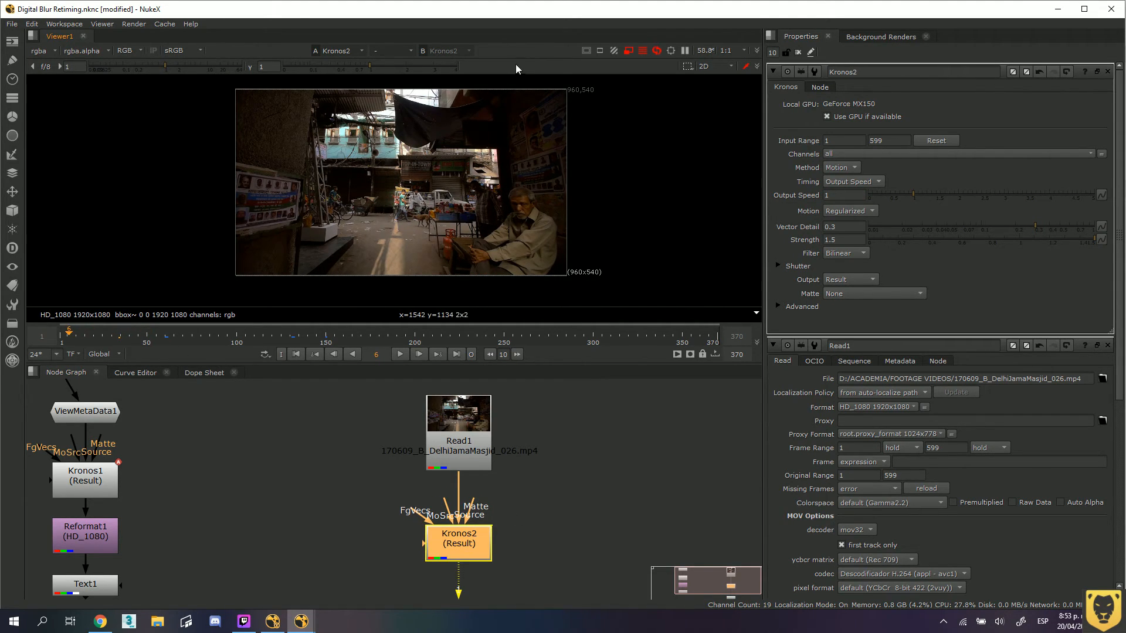
left_click(398, 354)
left_click(398, 354)
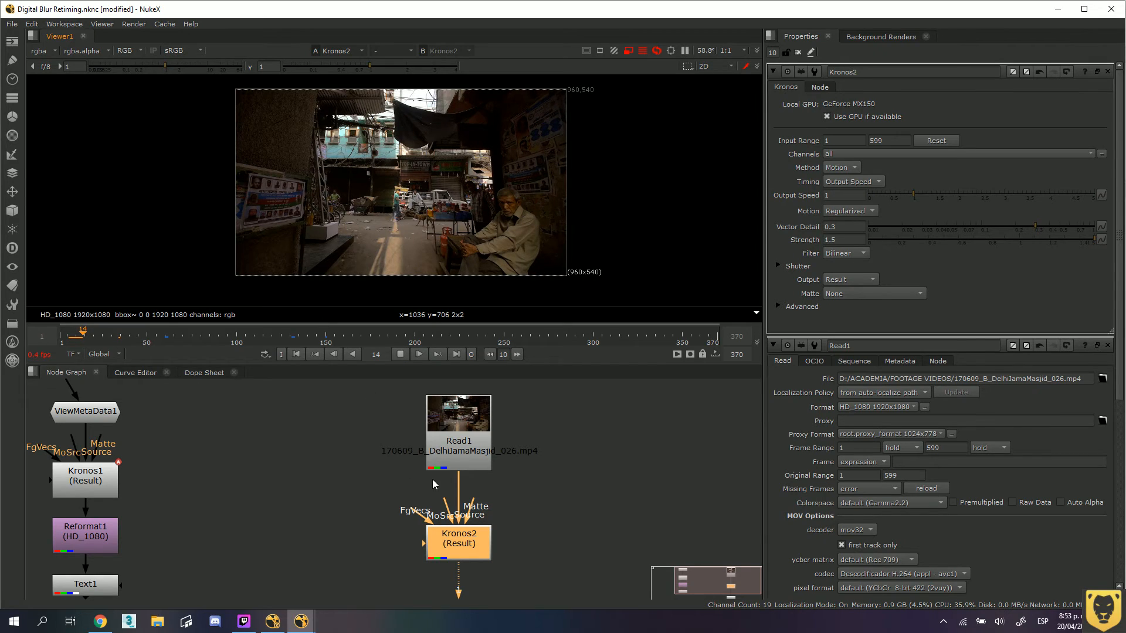
left_click(399, 355)
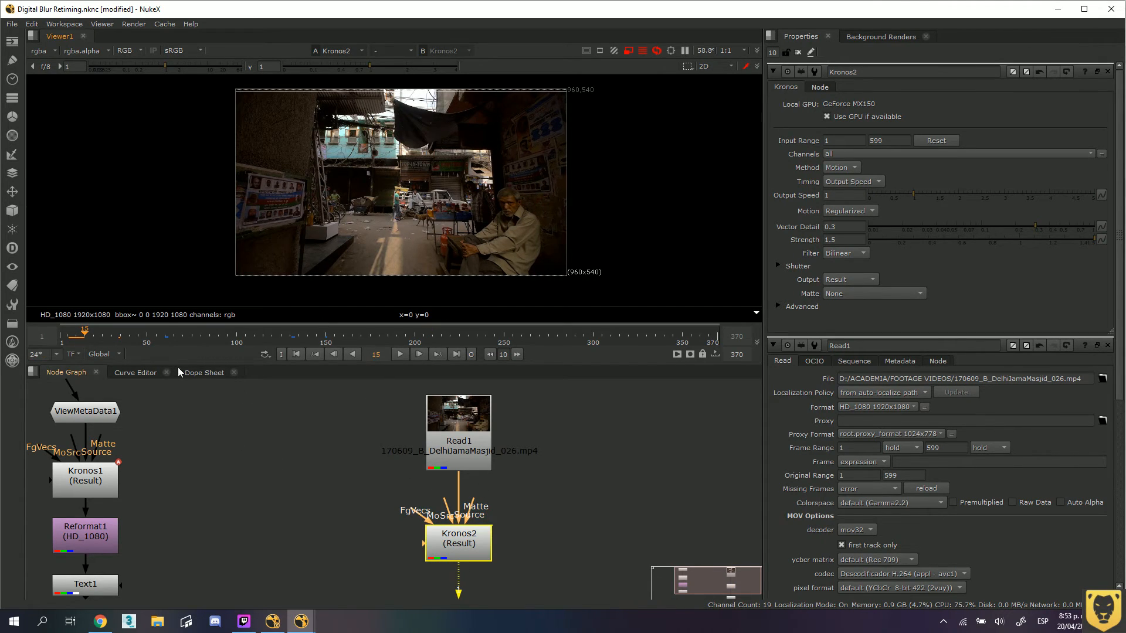
left_click_drag(86, 335, 246, 346)
Add a Reformat node between Kronos2 and Viewer1
left_click(467, 445, "shift")
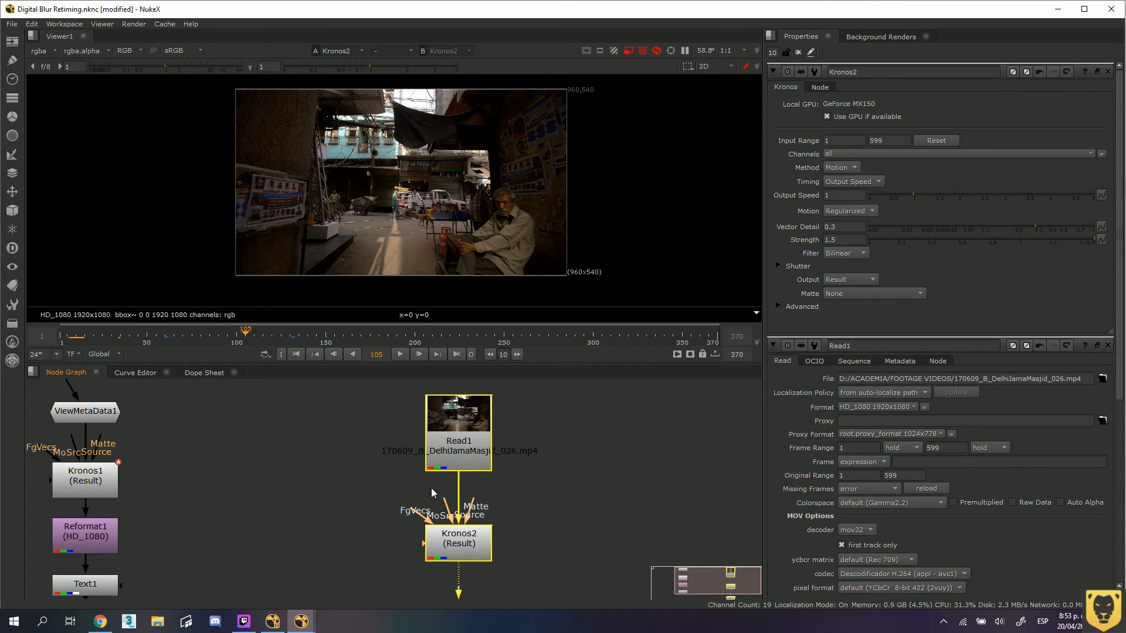
left_click_drag(432, 493, 429, 445)
left_click_drag(469, 585, 464, 592)
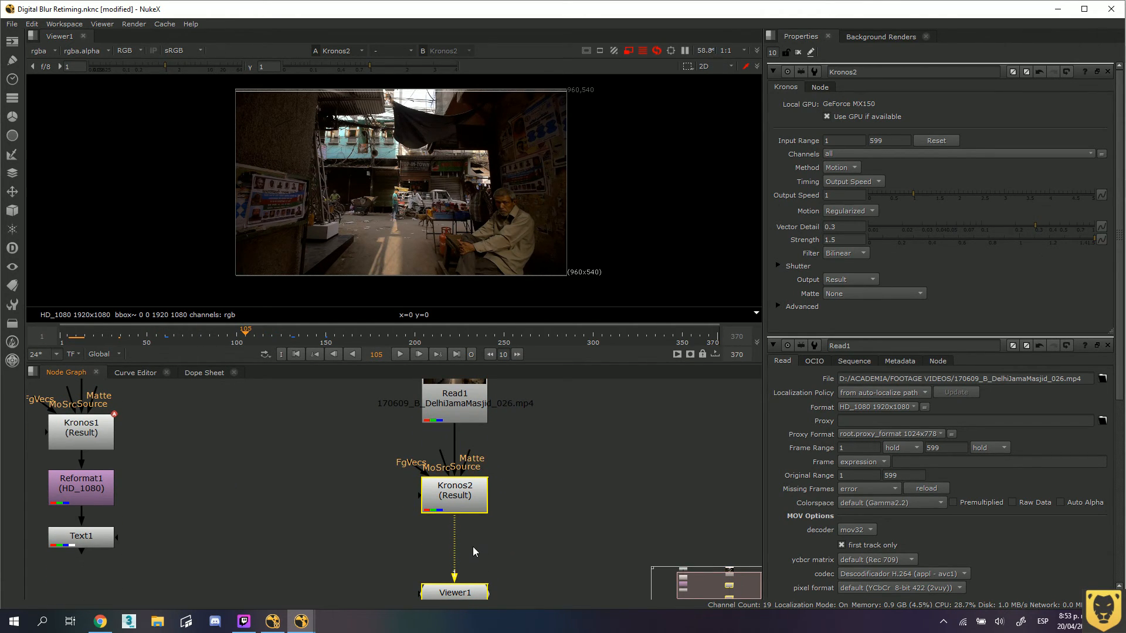
key("r")
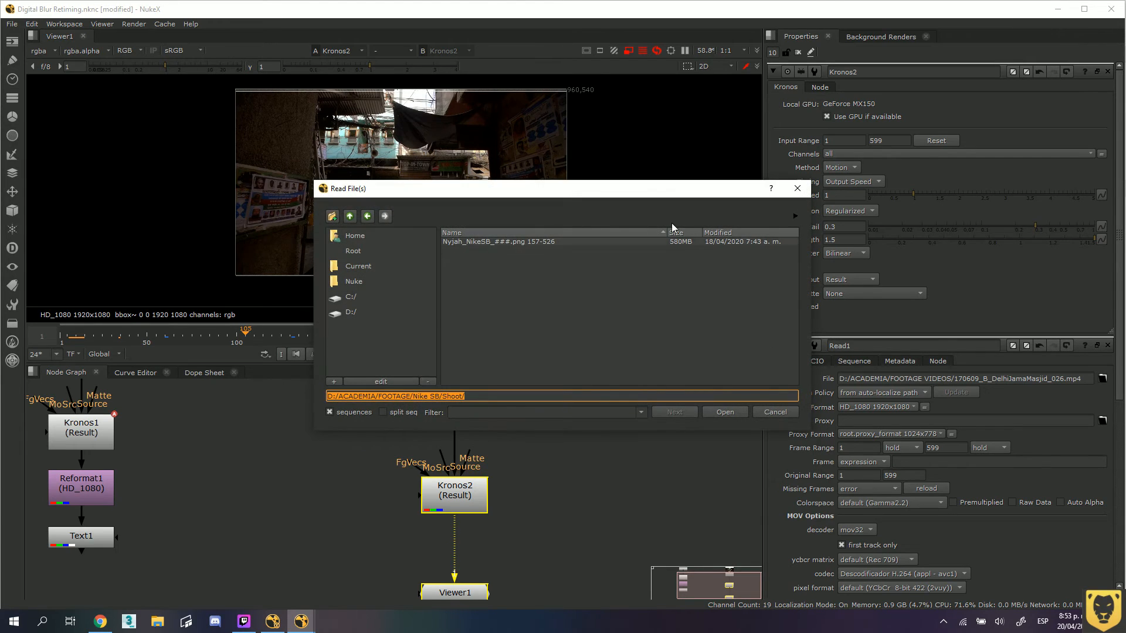
left_click(797, 189)
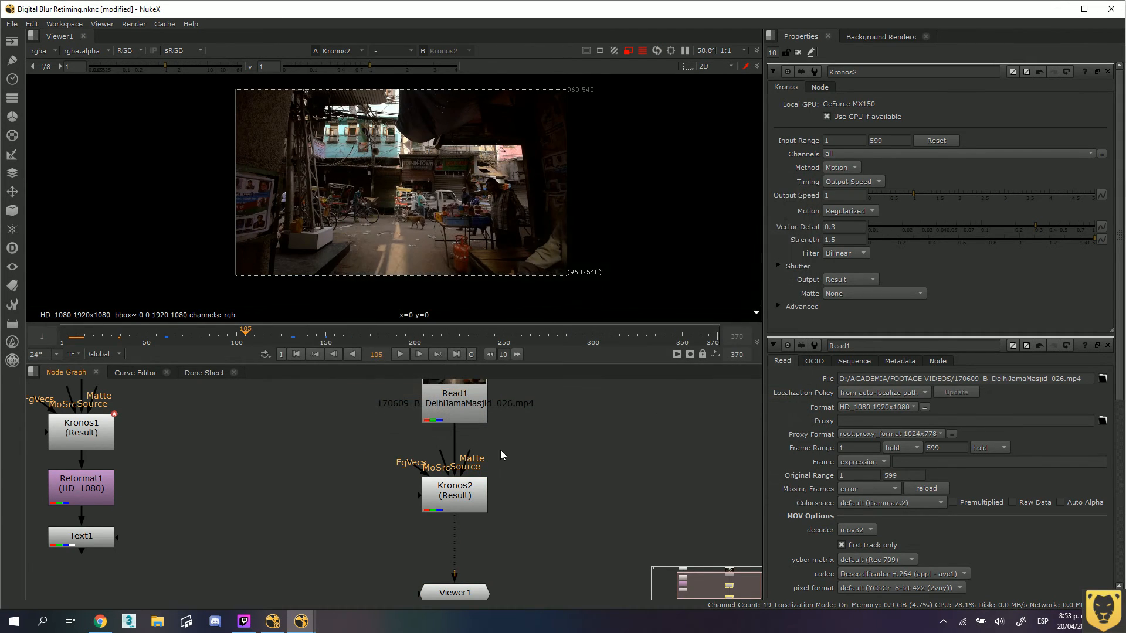
left_click(451, 500)
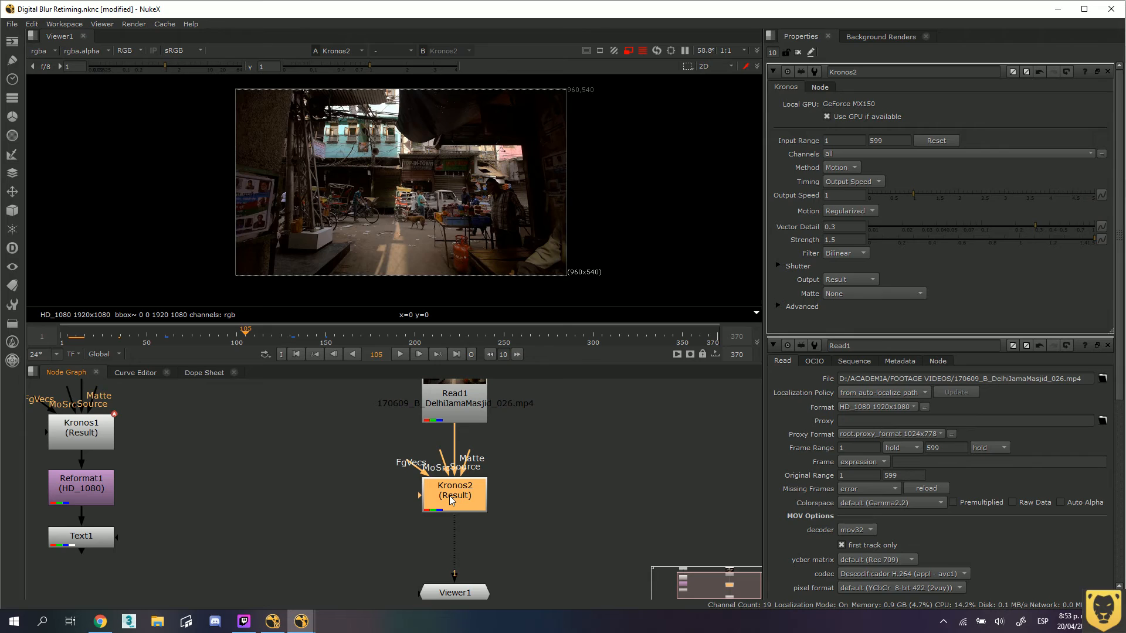
key("Tab")
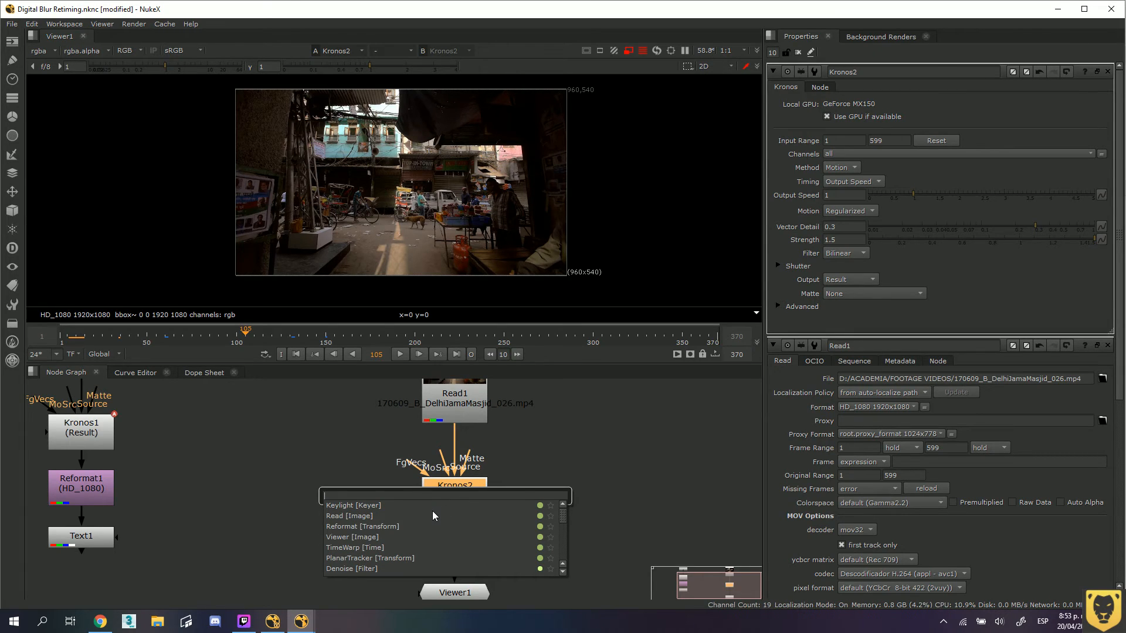
left_click(363, 527)
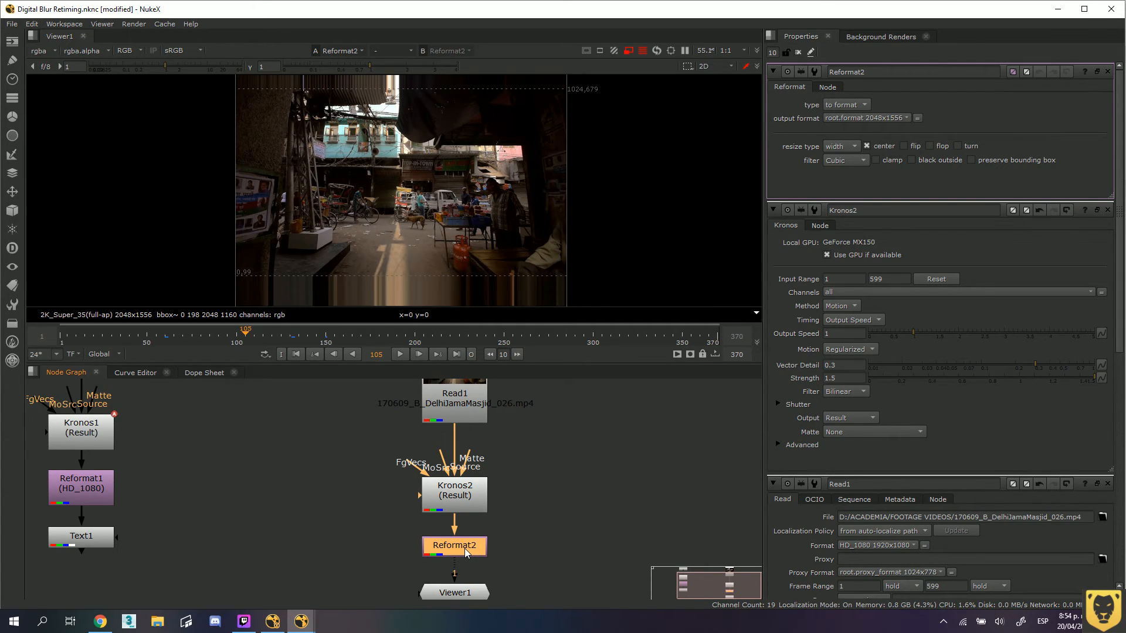
Examine the upper and lower edges of the reformatted image closely in the viewer
left_click_drag(354, 225, 355, 270)
scroll(367, 191, "down", 1)
scroll(367, 190, "down", 1)
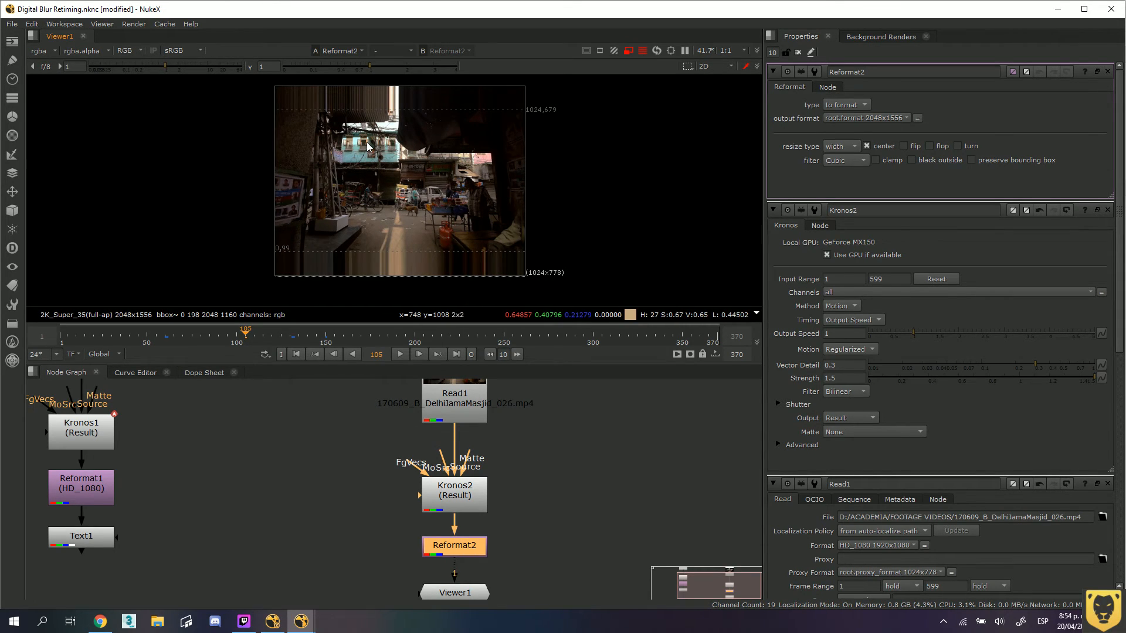
scroll(360, 155, "up", 3)
scroll(353, 194, "up", 3)
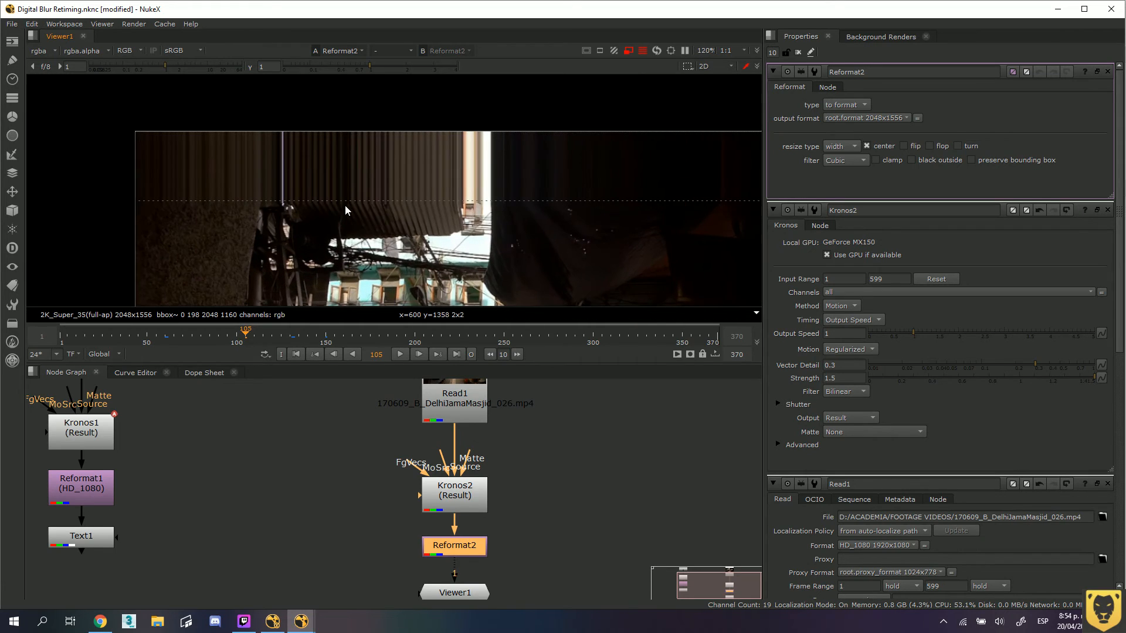
scroll(334, 205, "up", 3)
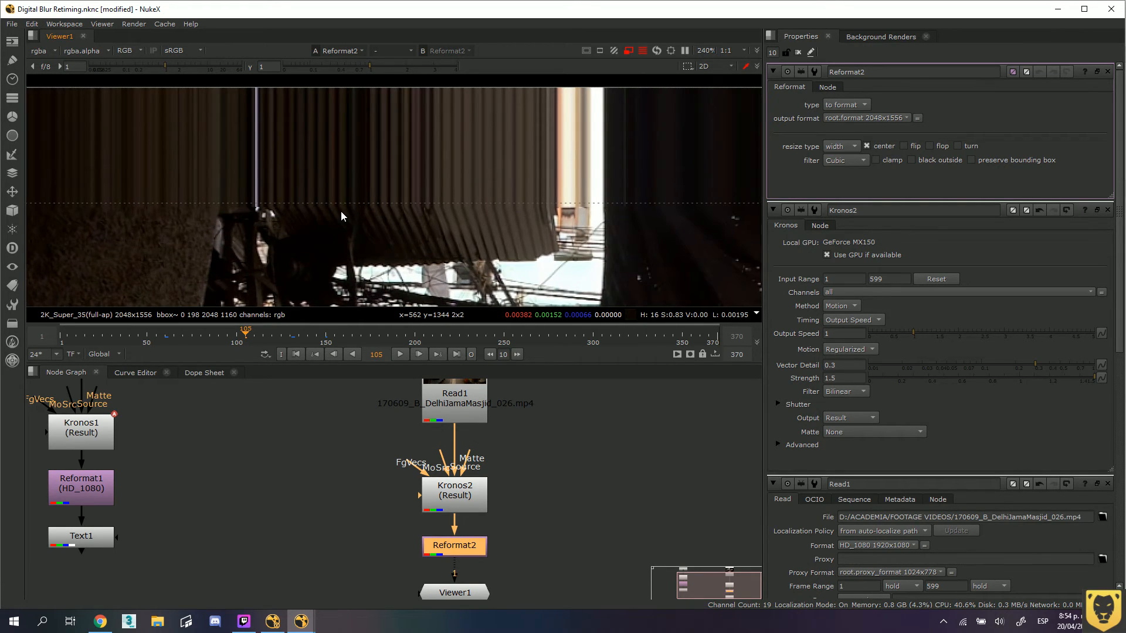
scroll(340, 210, "up", 8)
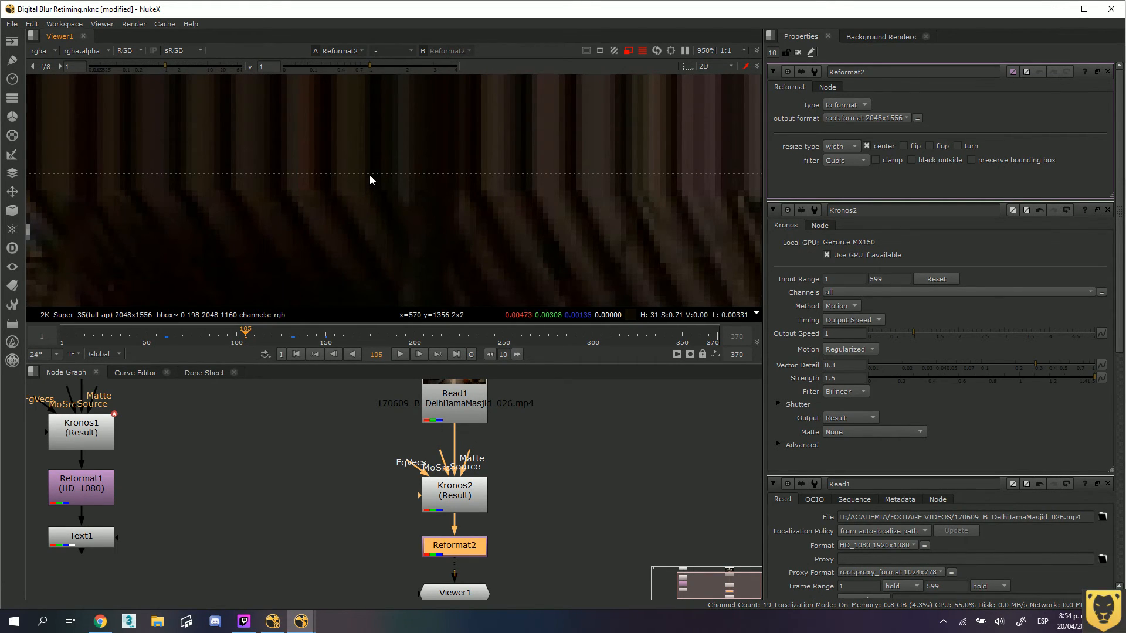
scroll(371, 175, "down", 2)
scroll(363, 181, "down", 8)
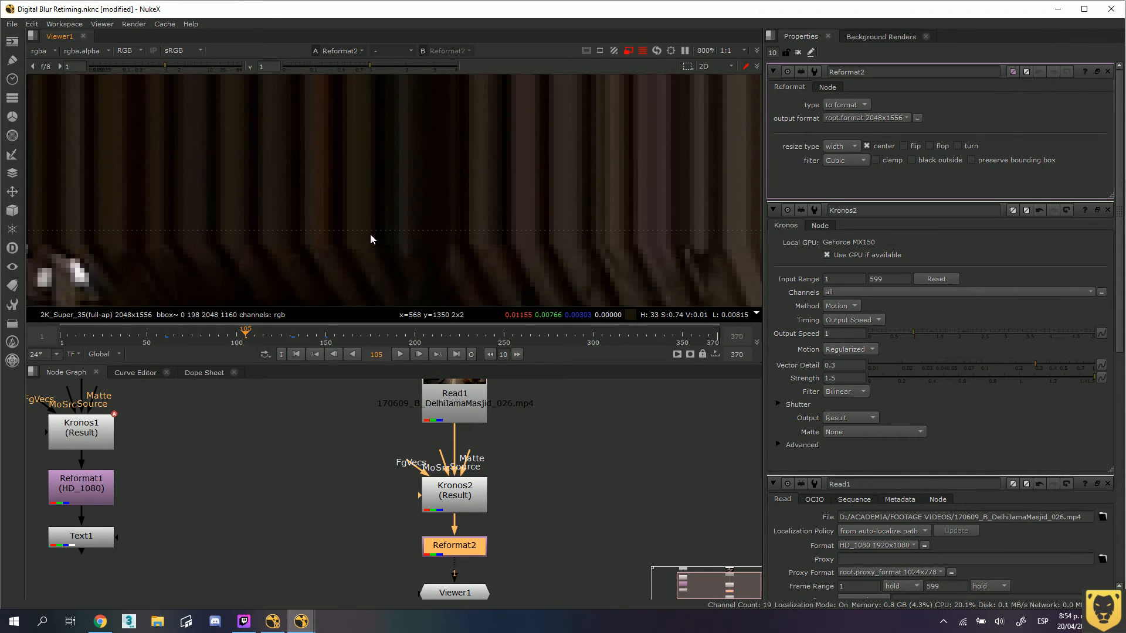
scroll(483, 235, "down", 2)
left_click_drag(553, 305, 448, 157)
Set the output format of Reformat2 to HD_720 (1280x720)
left_click(542, 564)
left_click(445, 554)
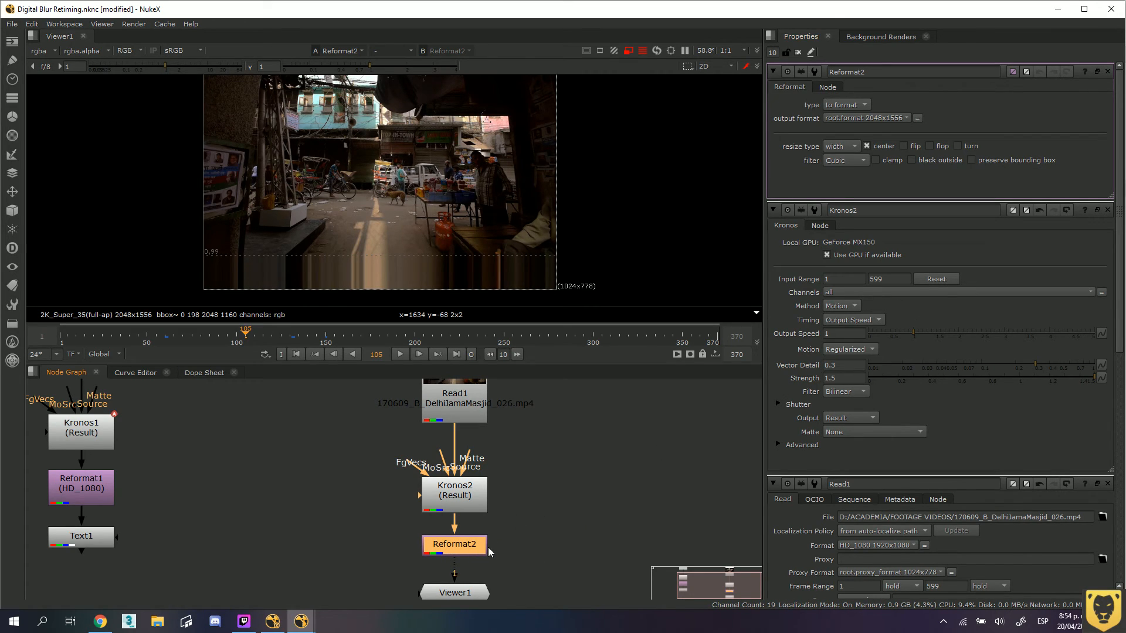
left_click(885, 119)
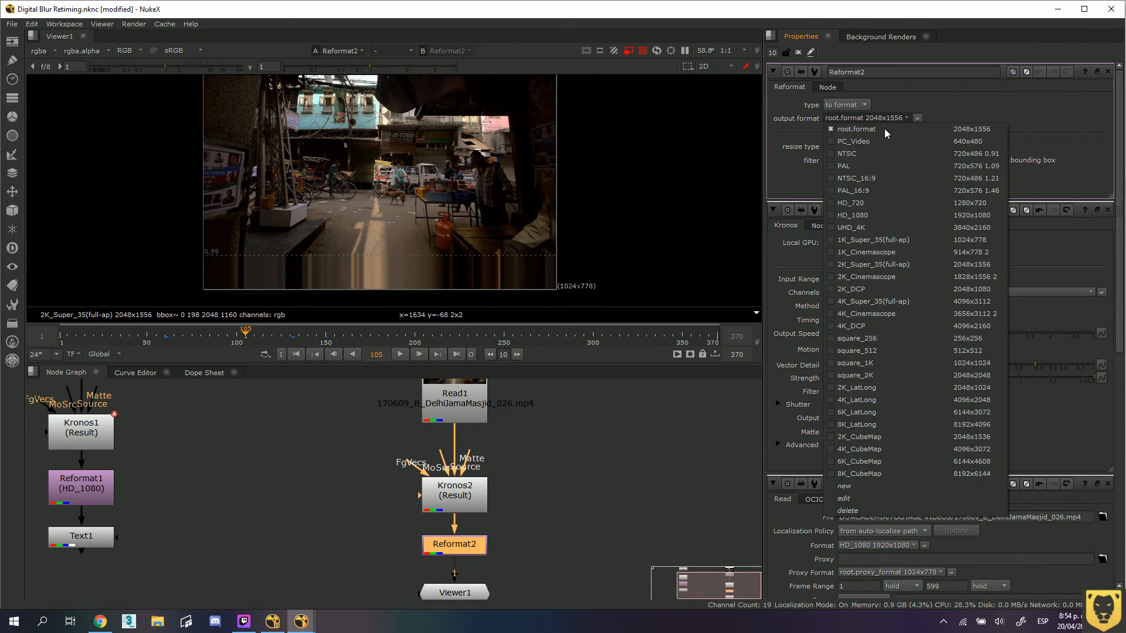
left_click(861, 202)
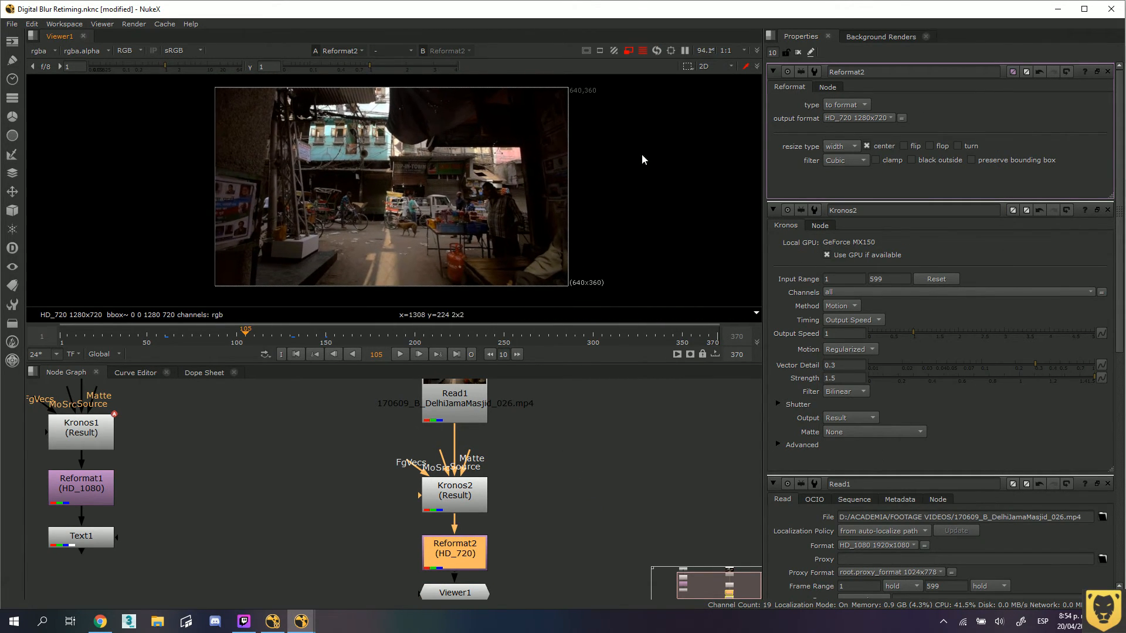
Play the reformatted footage from frame 1 in the viewer and stop playback at frame 10
left_click(628, 51)
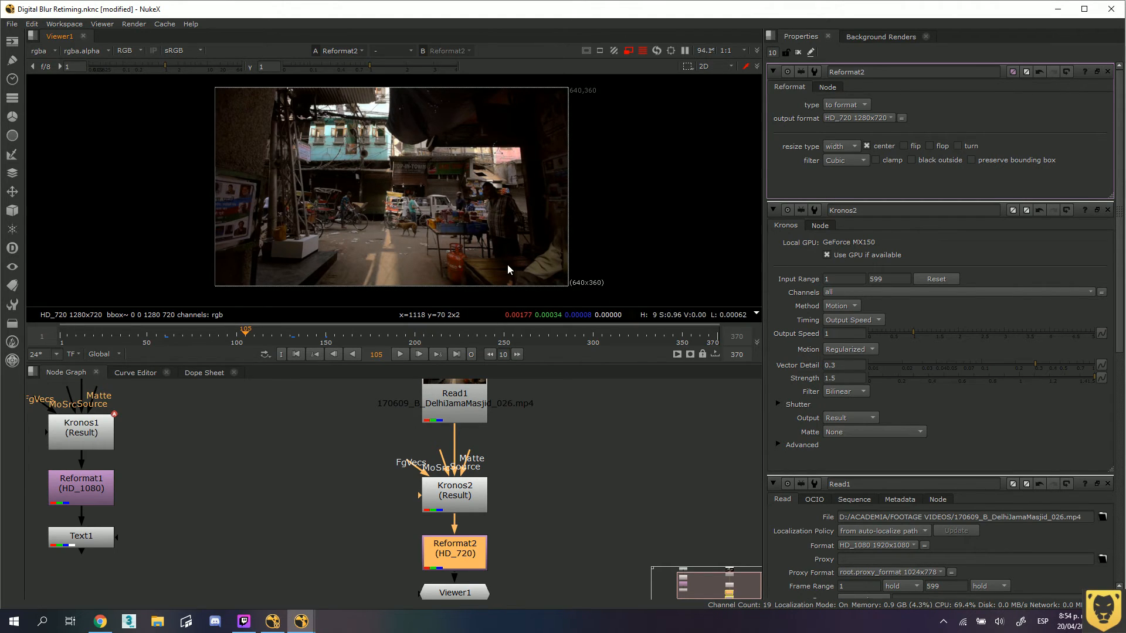
left_click_drag(245, 335, 61, 335)
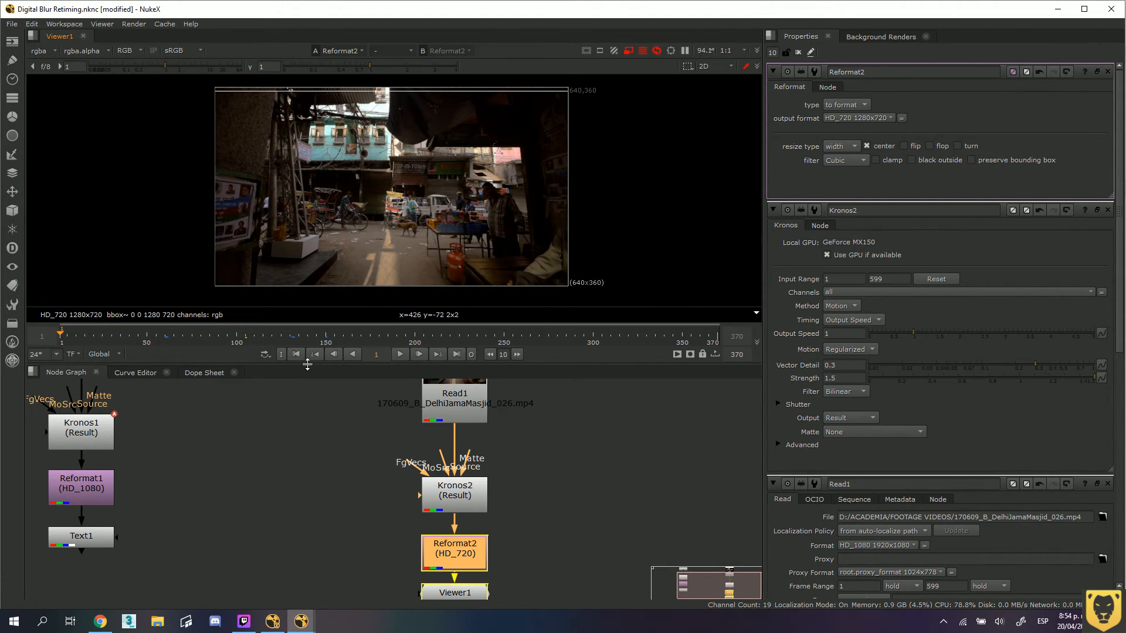
left_click(399, 354)
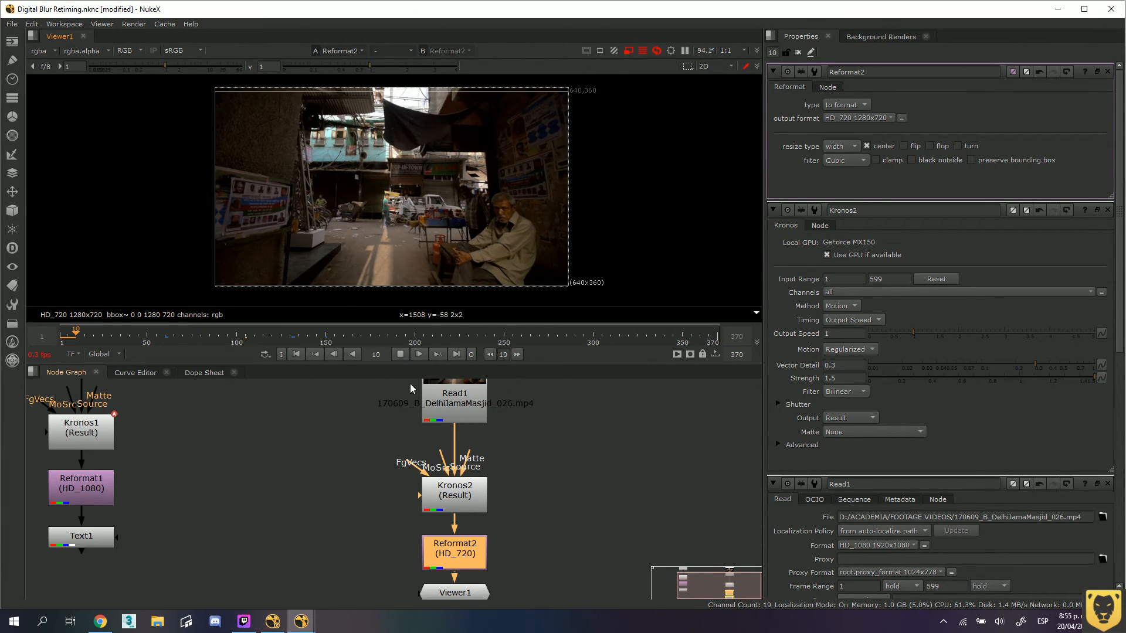
left_click(401, 356)
Tidy the node chain by moving Kronos2 up closer to Read1 and shifting Viewer1 slightly down
left_click(556, 494)
left_click(453, 418)
left_click_drag(467, 497, 467, 475)
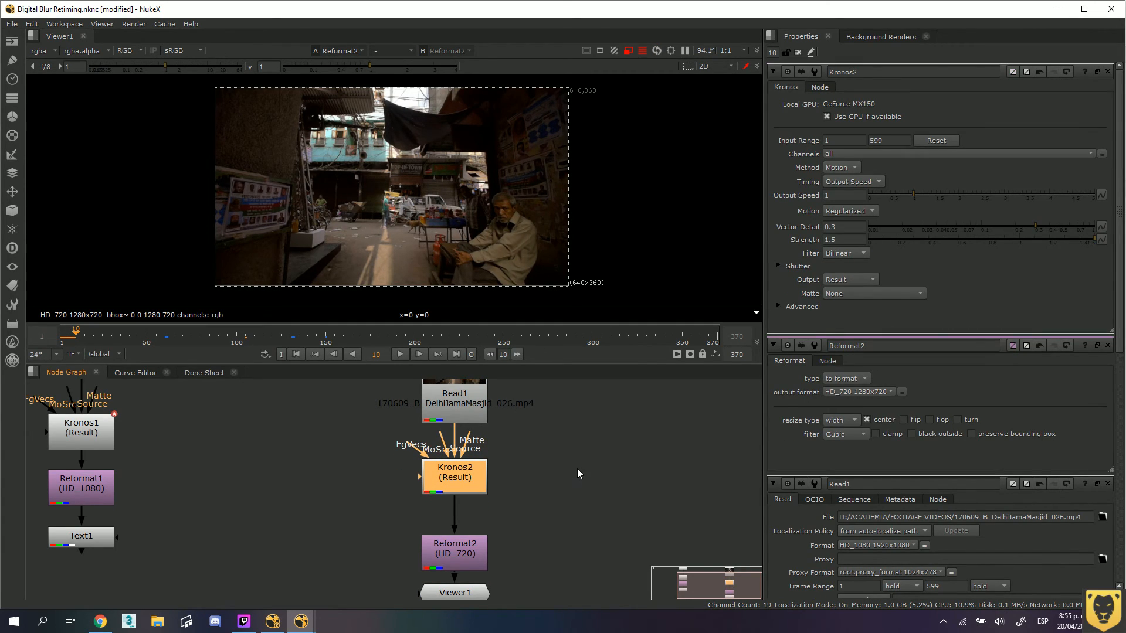
left_click_drag(460, 569, 459, 523)
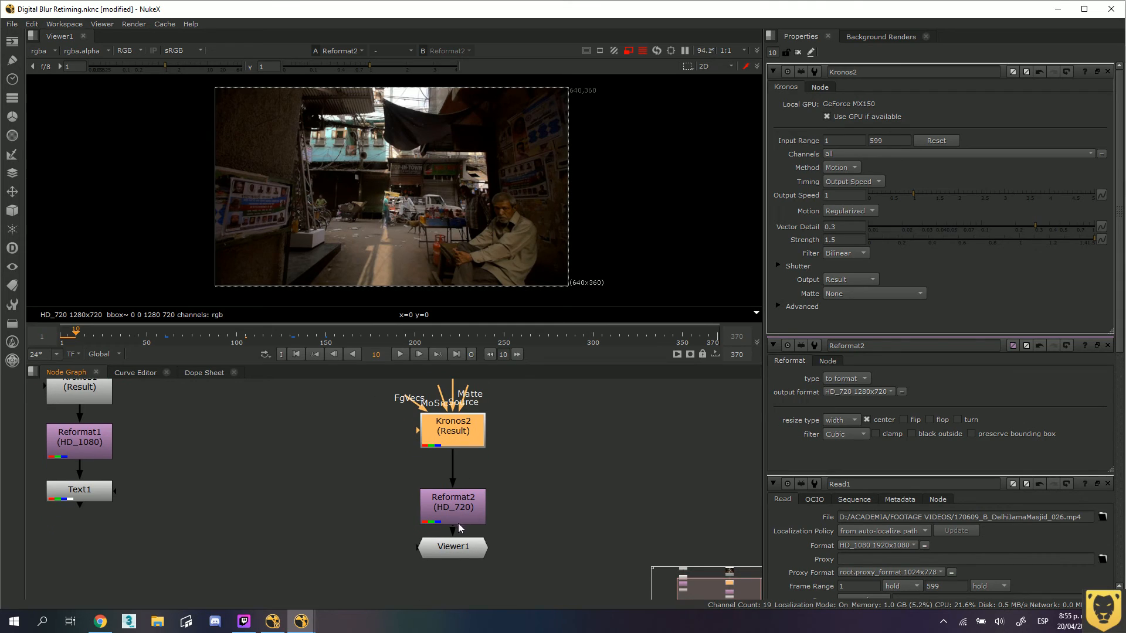
left_click(454, 555)
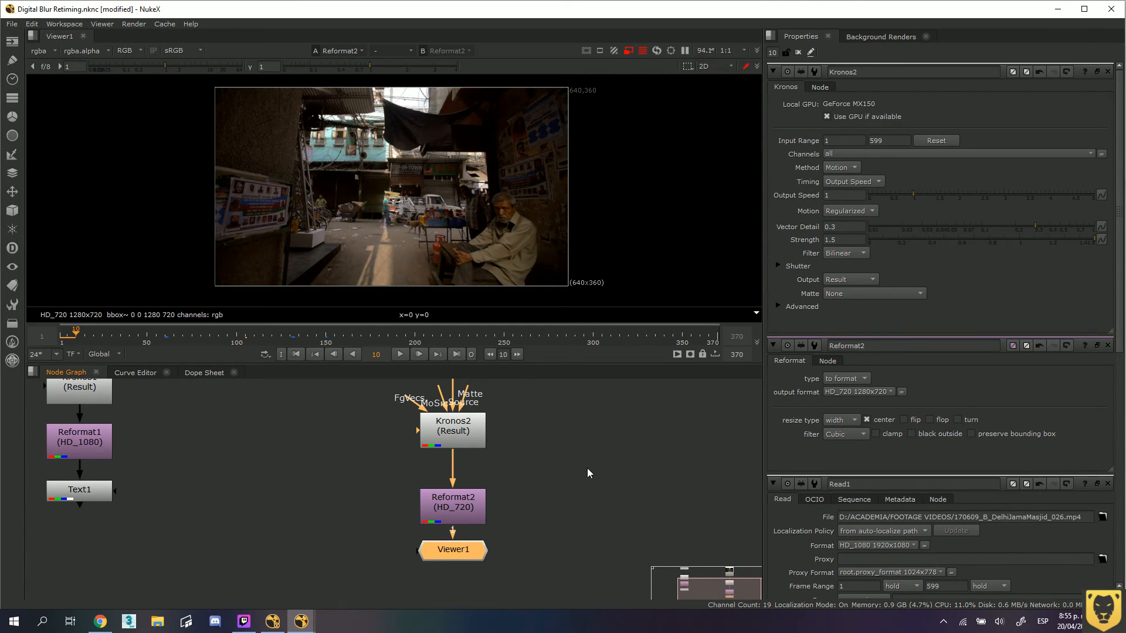
Set the full size format in the project settings to HD_720 1280x720
left_click(528, 500)
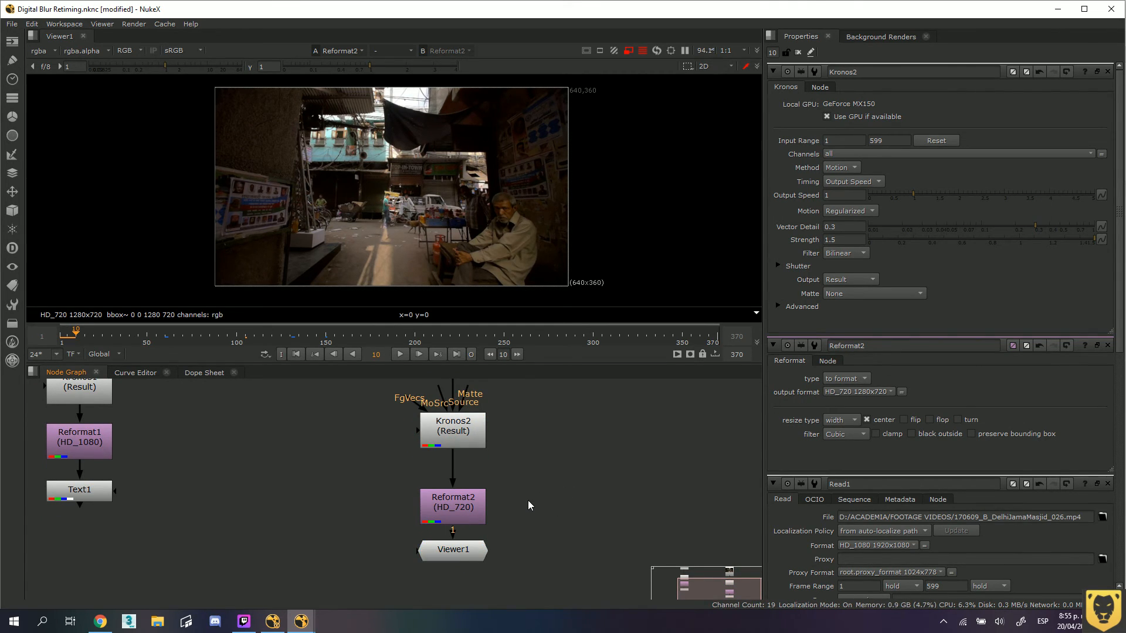
key("s")
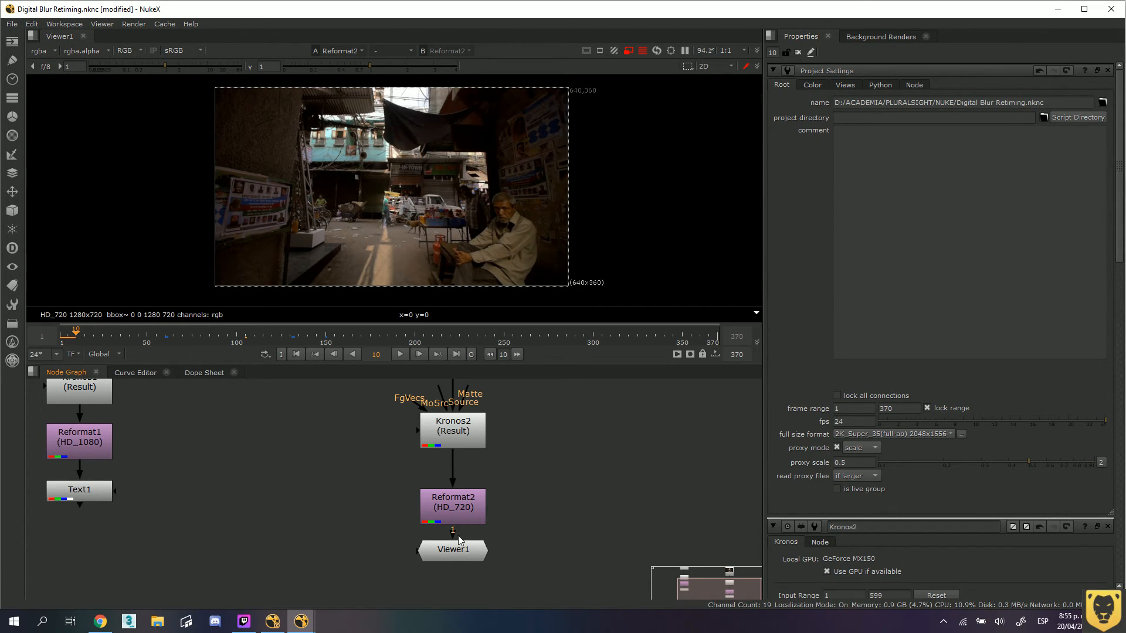
left_click(932, 435)
left_click(879, 318)
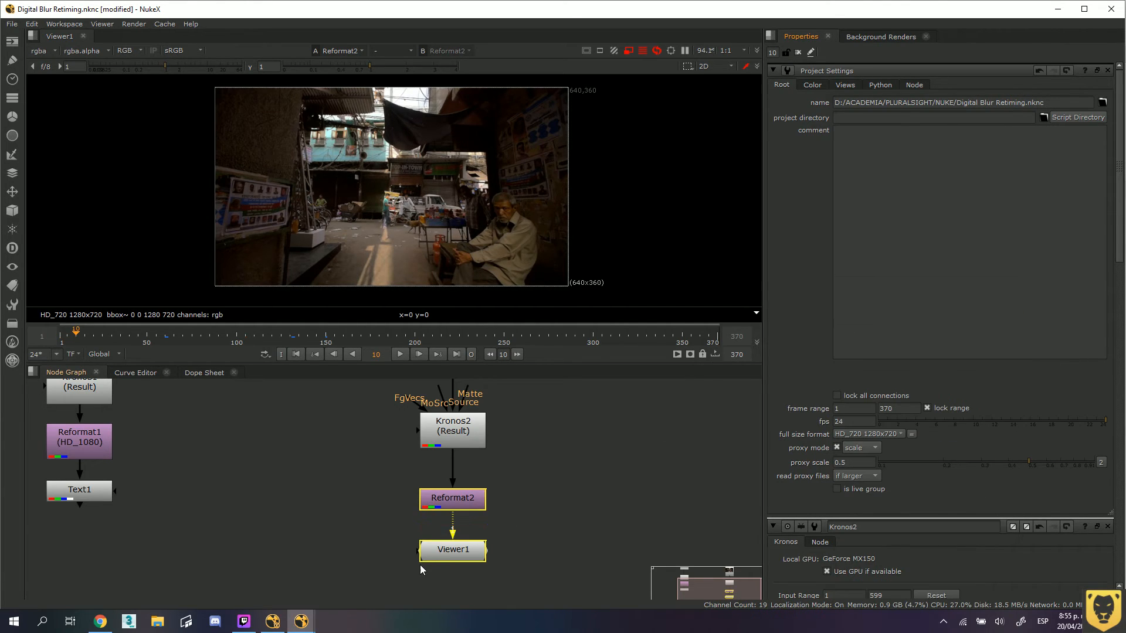
left_click(530, 522)
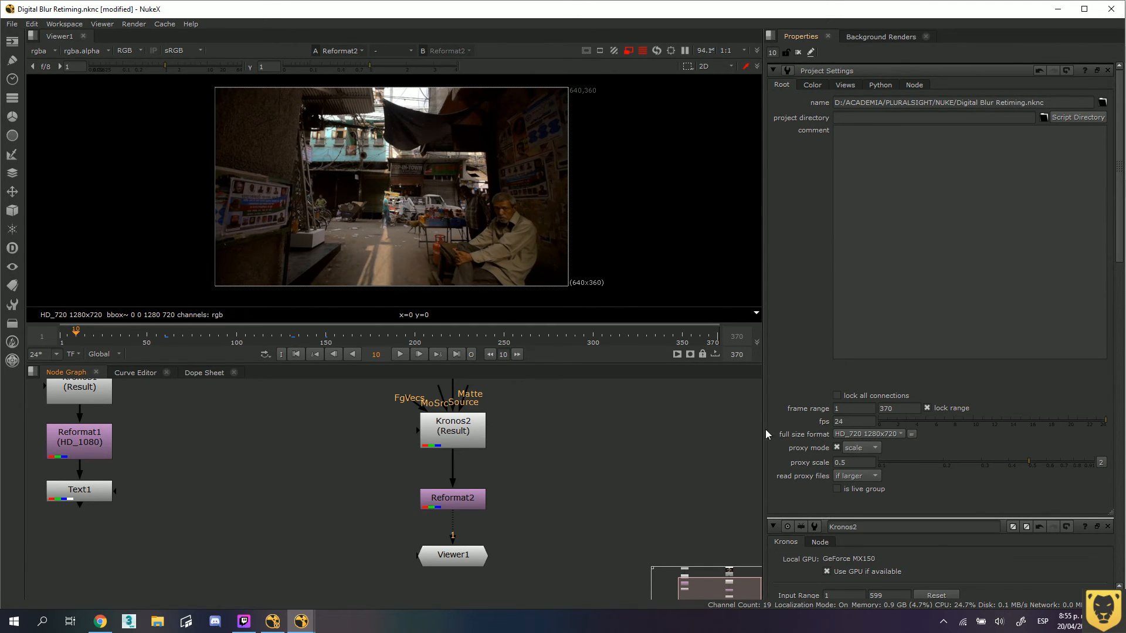
Open the properties of the Reformat2 node to check its output format
mouse_move(452, 434)
left_mouse_down()
mouse_move(444, 472)
mouse_move(447, 449)
left_mouse_up()
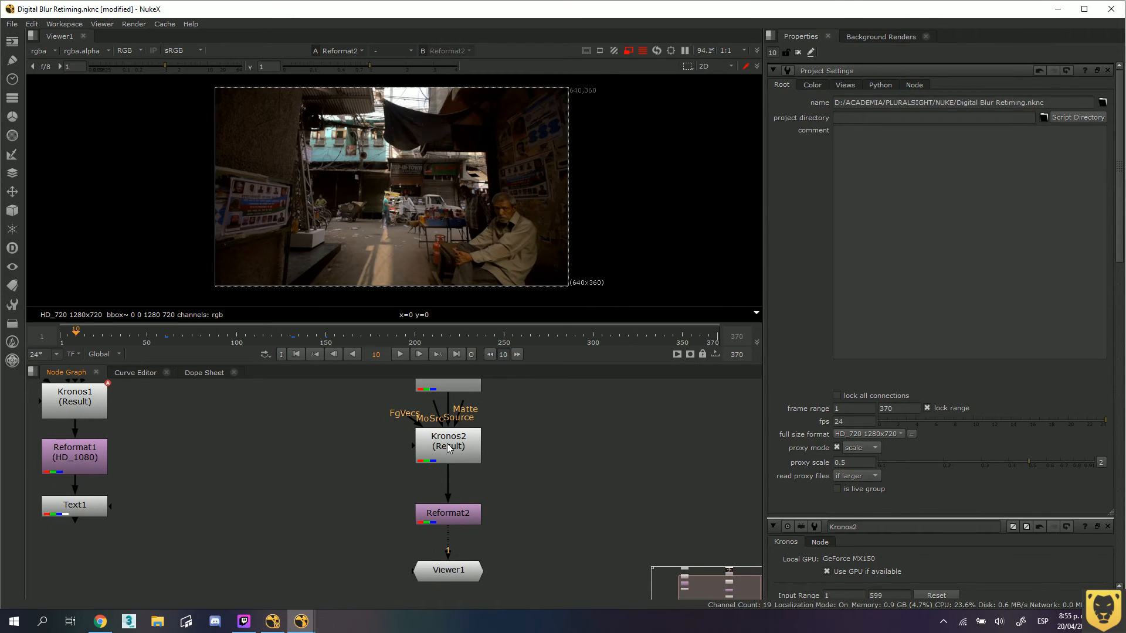
scroll(448, 446, "up", 1)
scroll(483, 490, "down", 2)
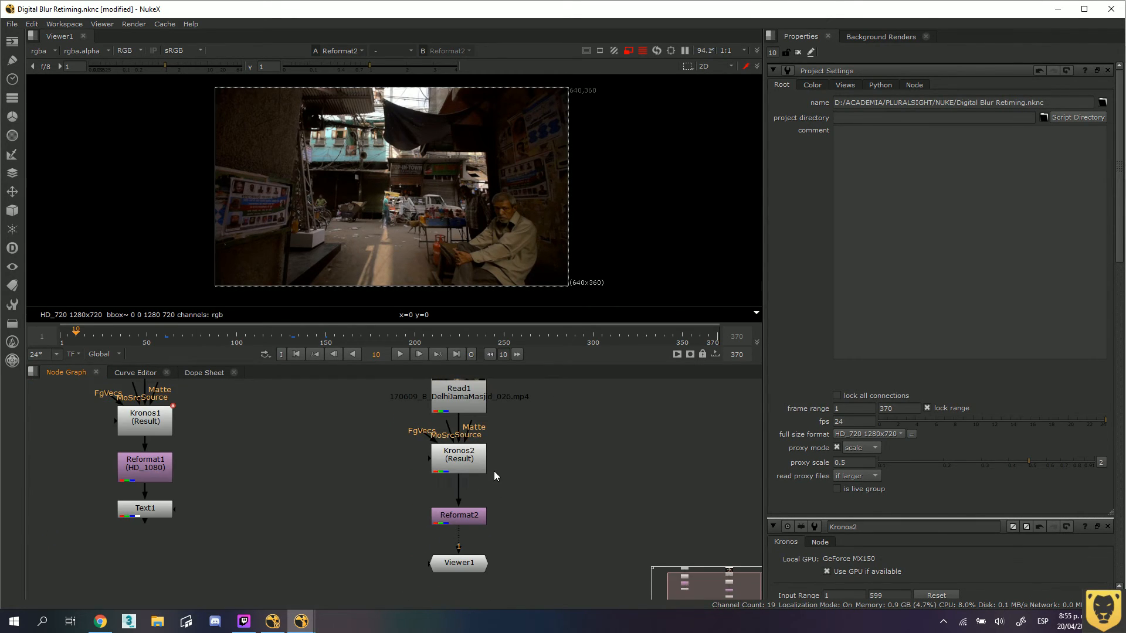
left_click_drag(493, 461, 500, 494)
left_click(479, 552)
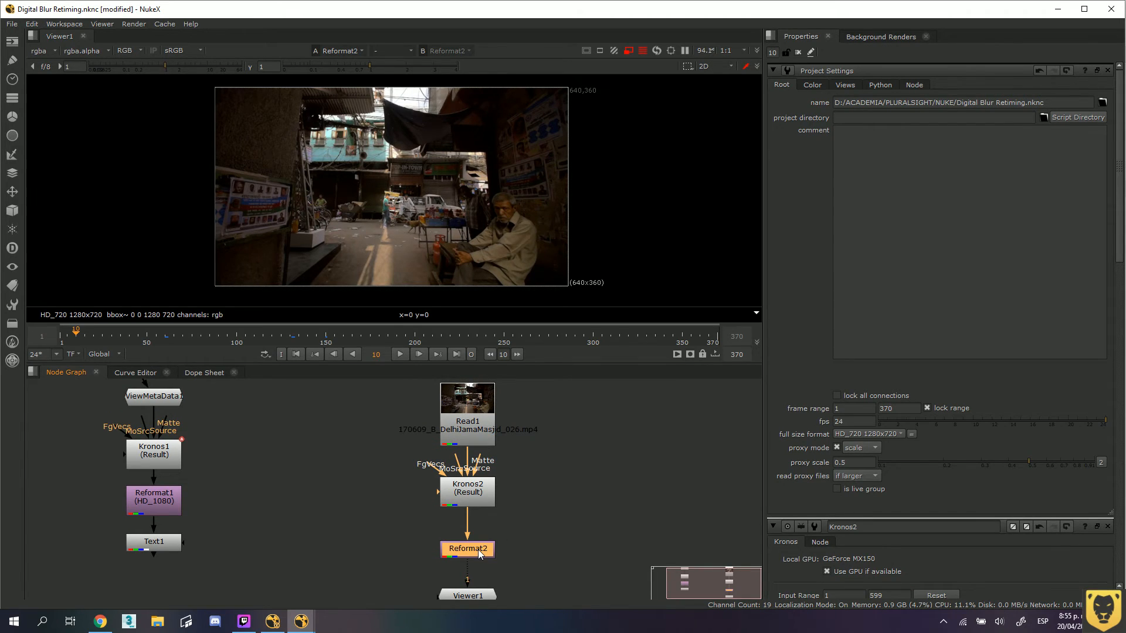
double_click(479, 552)
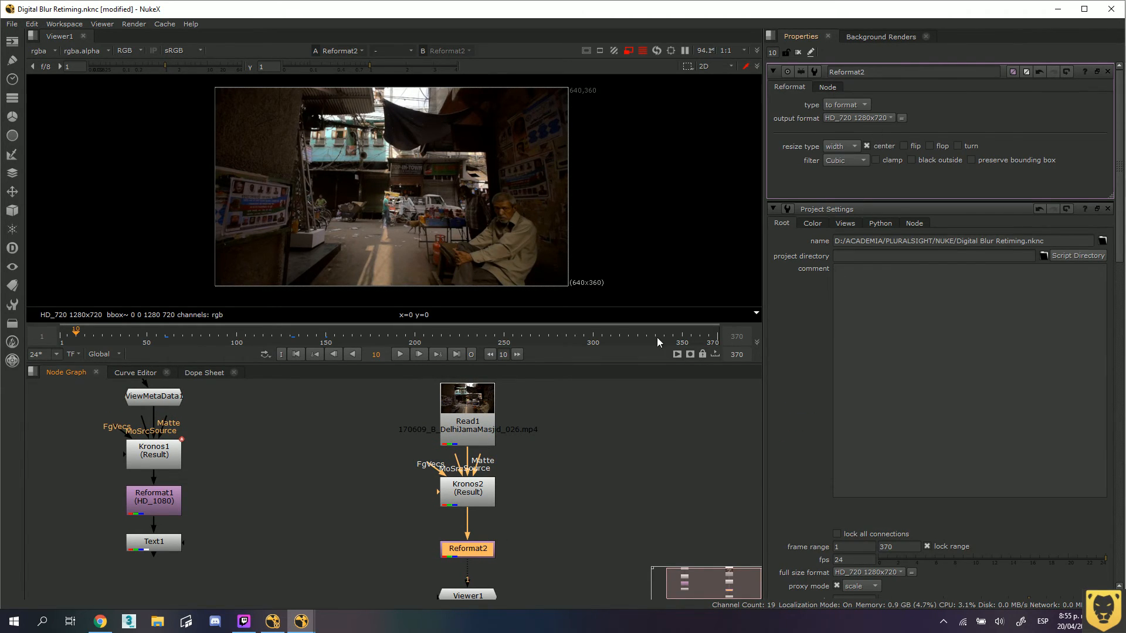
Move Read1 further above Kronos2 and insert a duplicate of the ViewMetaData1 node between them
left_click(564, 508)
left_click_drag(372, 485, 313, 417)
mouse_move(440, 415)
left_mouse_down()
mouse_move(452, 478)
mouse_move(435, 411)
left_mouse_up()
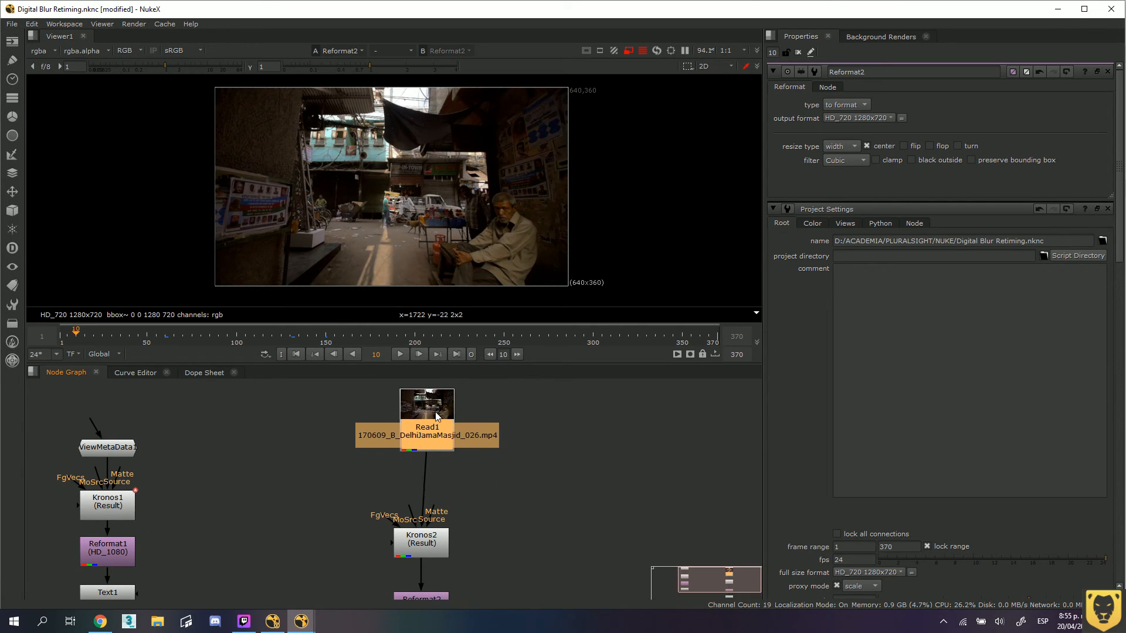
left_click(101, 452)
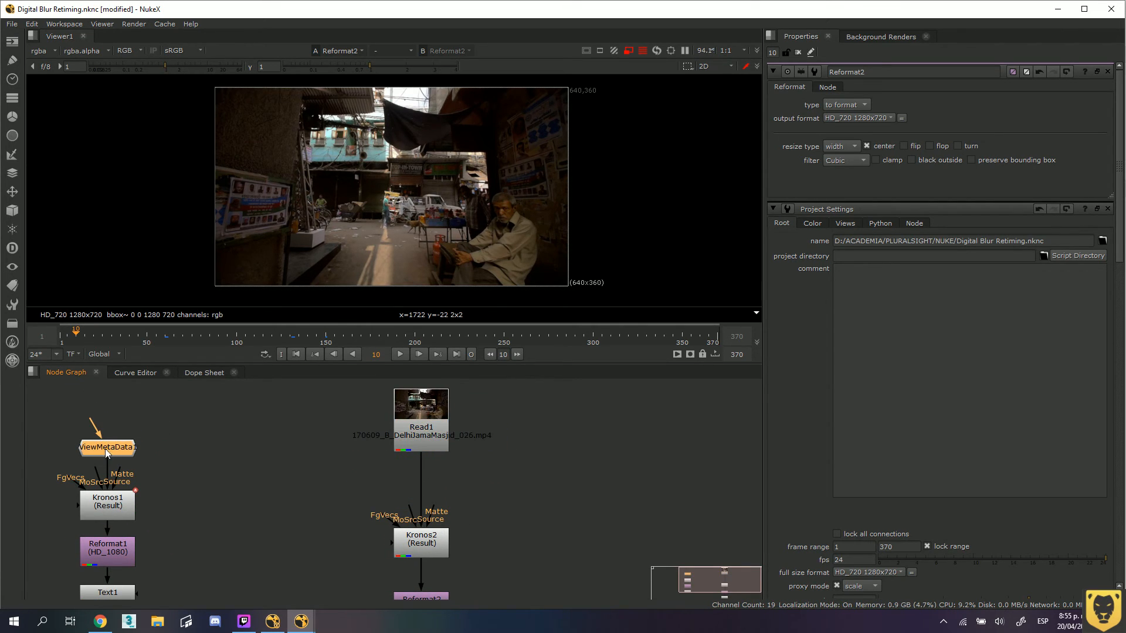
key("alt+c")
left_click_drag(111, 447, 433, 480)
Open the ViewMetaData2 properties and look through the clip's metadata list
double_click(434, 476)
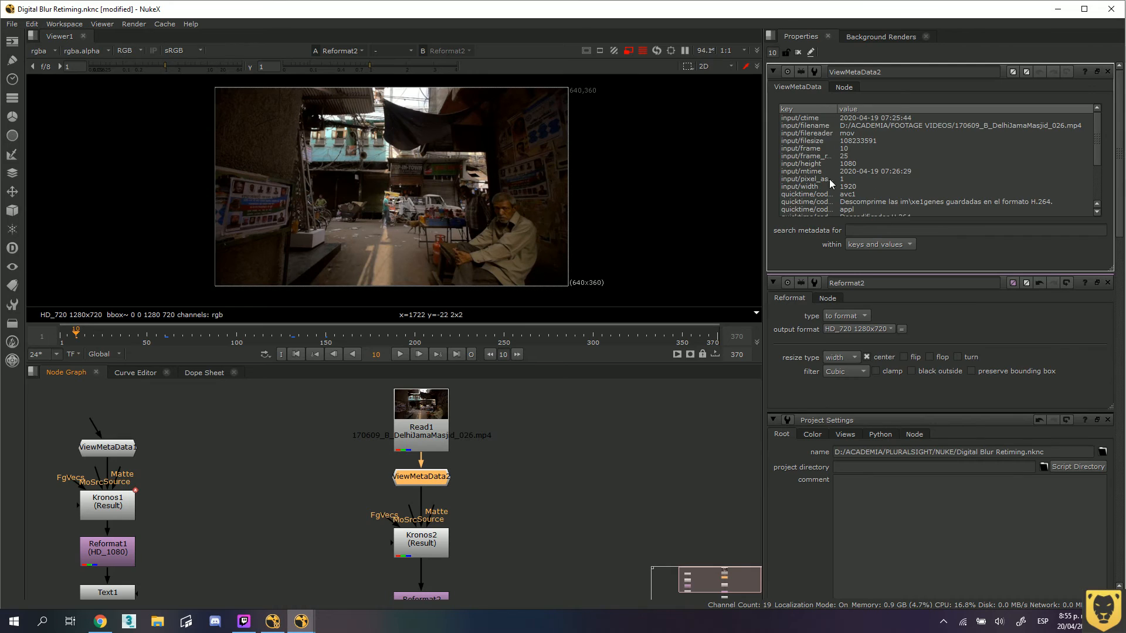
scroll(983, 152, "down", 2)
scroll(983, 152, "up", 2)
scroll(1091, 132, "down", 3)
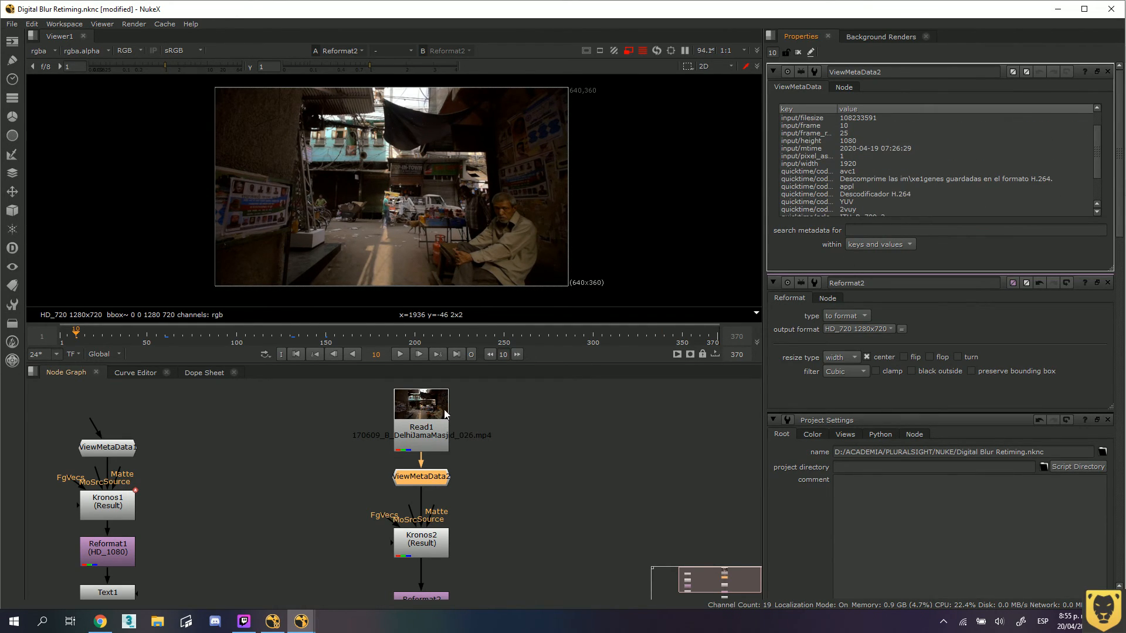
Display the node information of Read1, look through it, and close the information window
left_click(414, 416)
key("i")
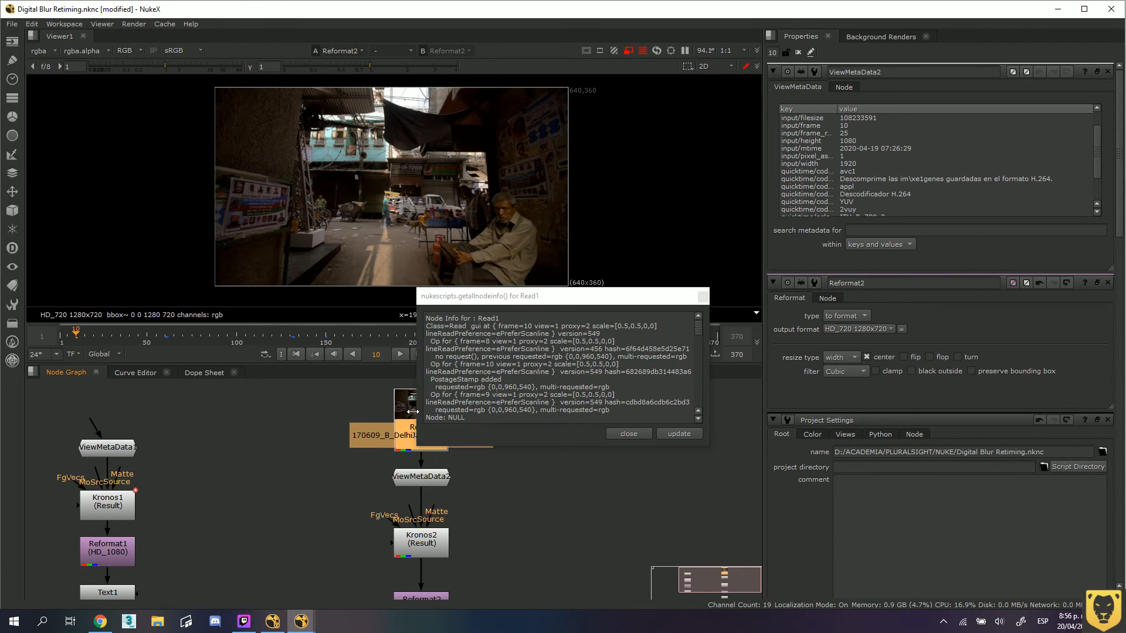
scroll(646, 380, "down", 15)
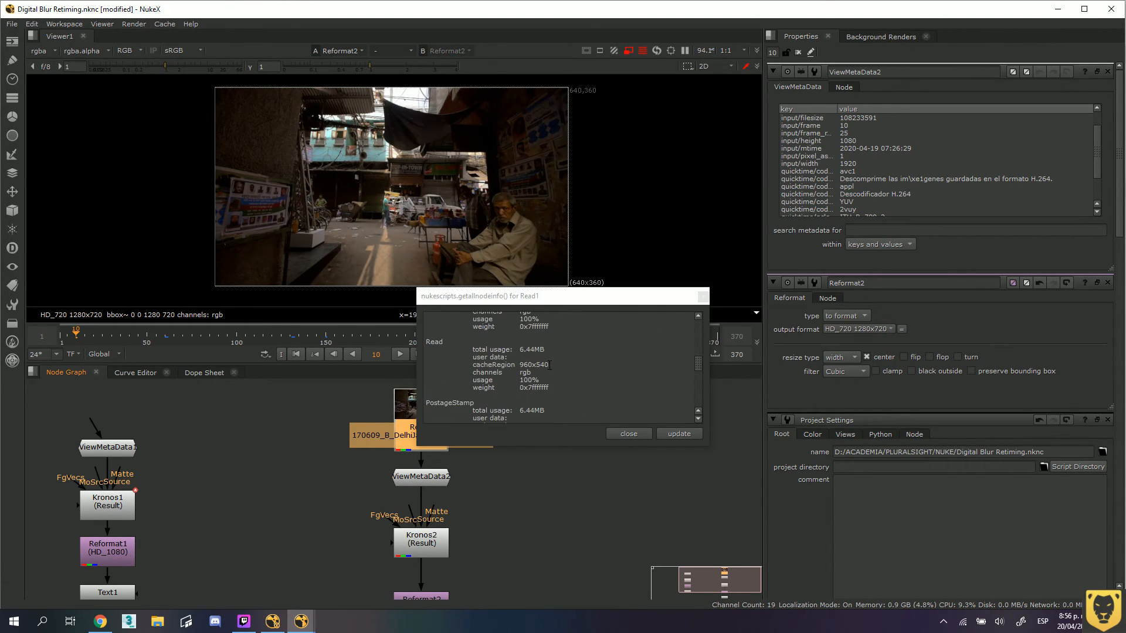
left_click(702, 296)
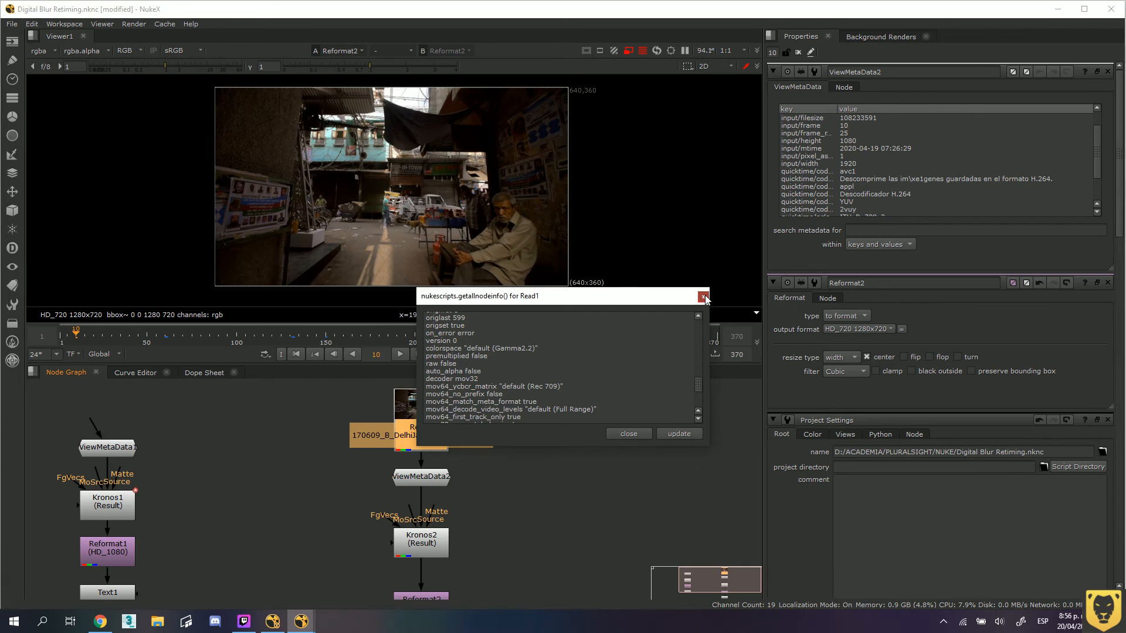
Examine the frame rate, resolution, file reader, codec and colour profile entries in the ViewMetaData2 metadata, widening the key column
left_click(438, 476)
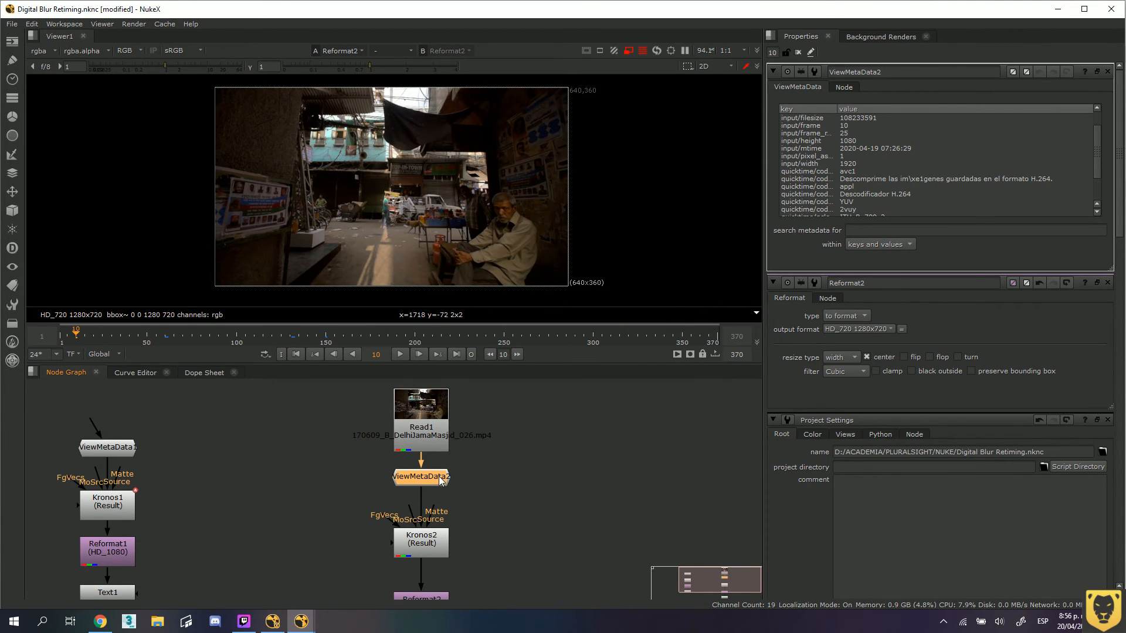
scroll(894, 110, "down", 2)
scroll(894, 110, "up", 2)
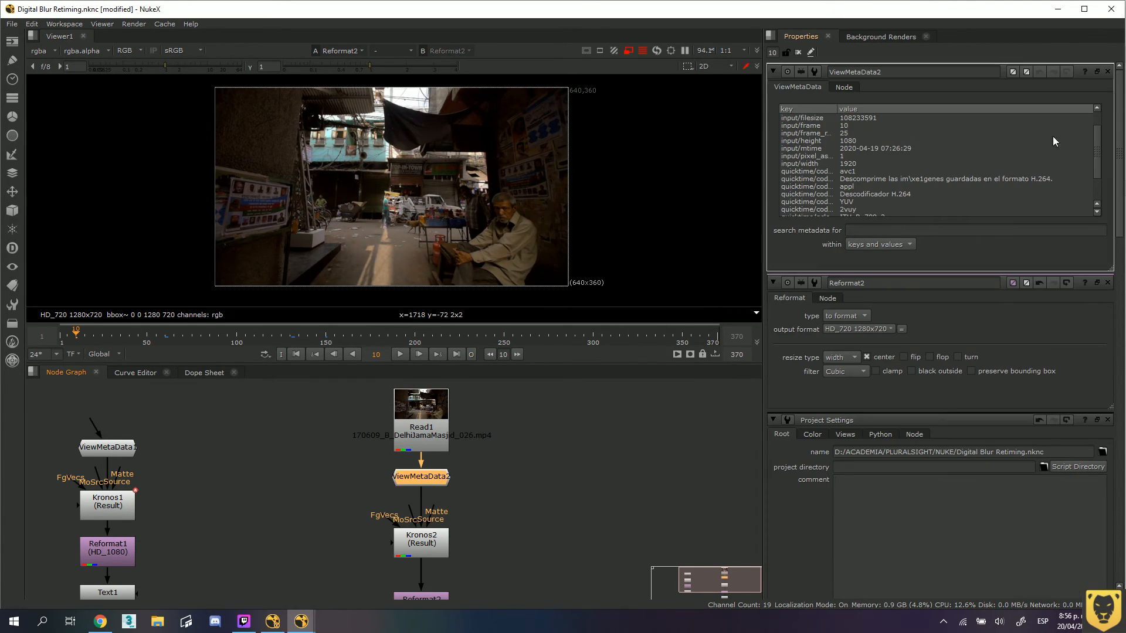
left_click_drag(1098, 138, 1098, 179)
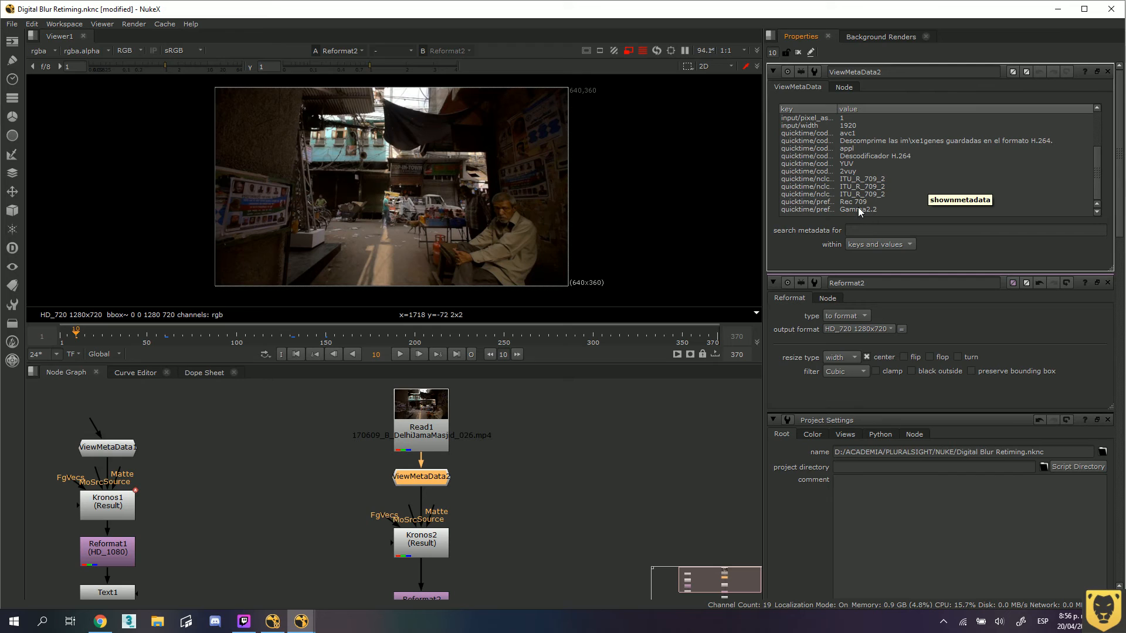
mouse_move(838, 109)
left_mouse_down()
mouse_move(874, 110)
mouse_move(839, 110)
left_mouse_up()
scroll(869, 169, "up", 3)
scroll(864, 148, "down", 2)
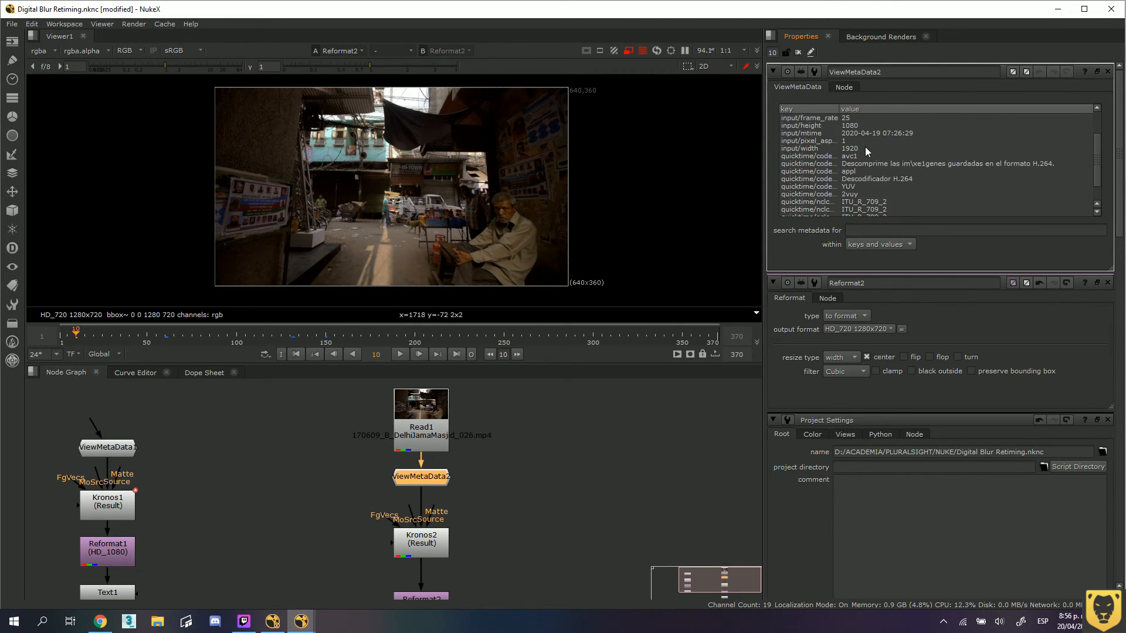
scroll(842, 130, "up", 2)
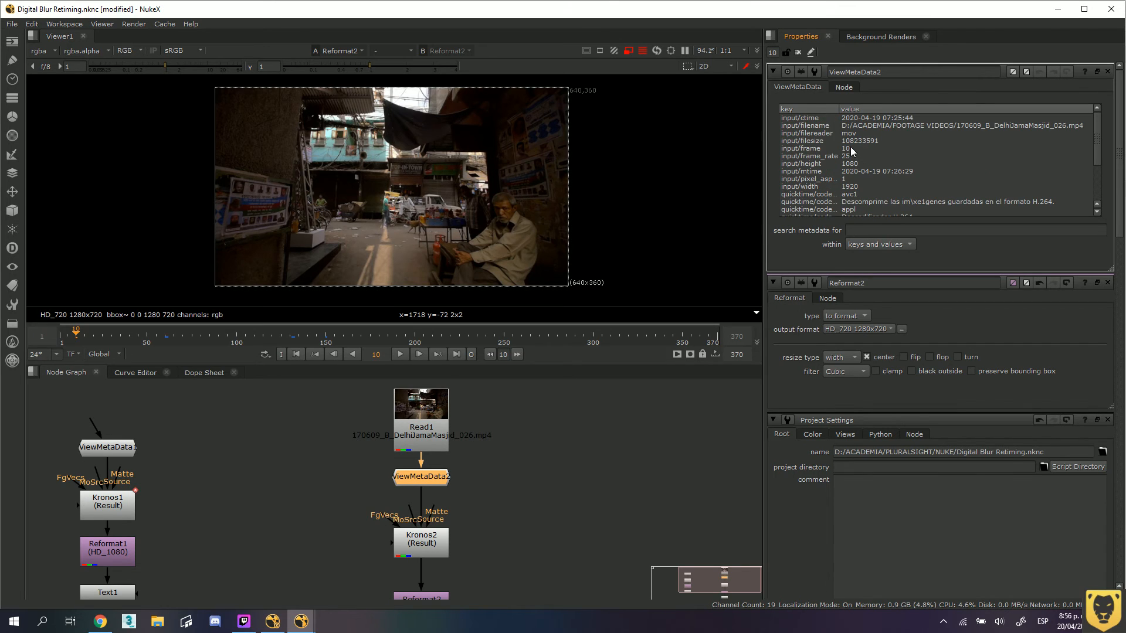
scroll(863, 171, "down", 3)
scroll(857, 156, "up", 3)
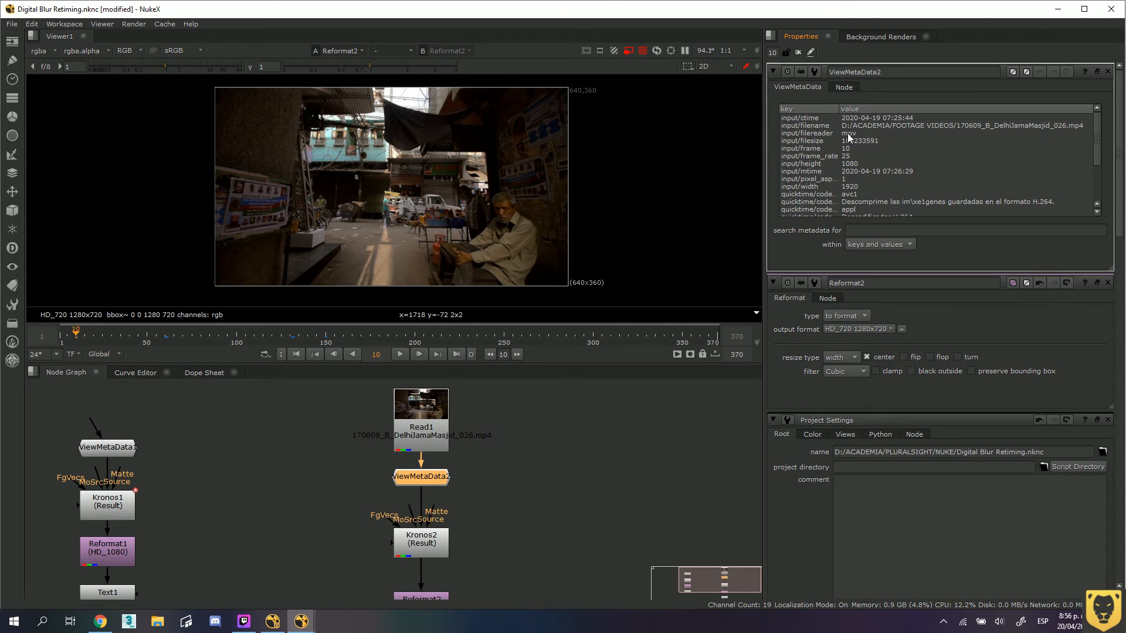
left_click(848, 135)
scroll(854, 147, "down", 5)
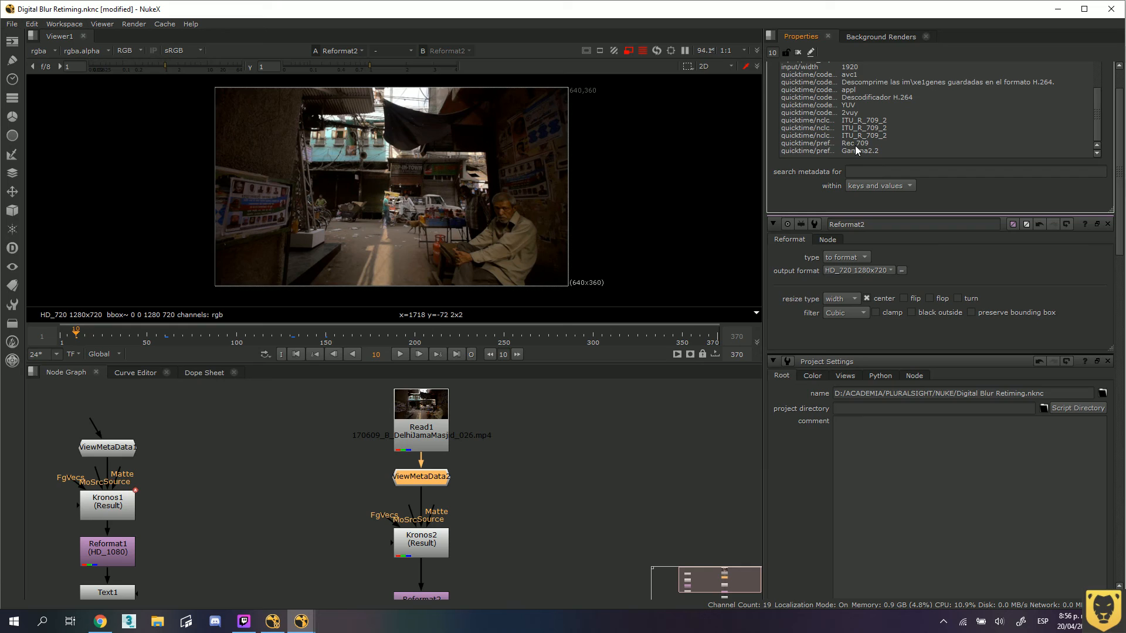
left_click(856, 150)
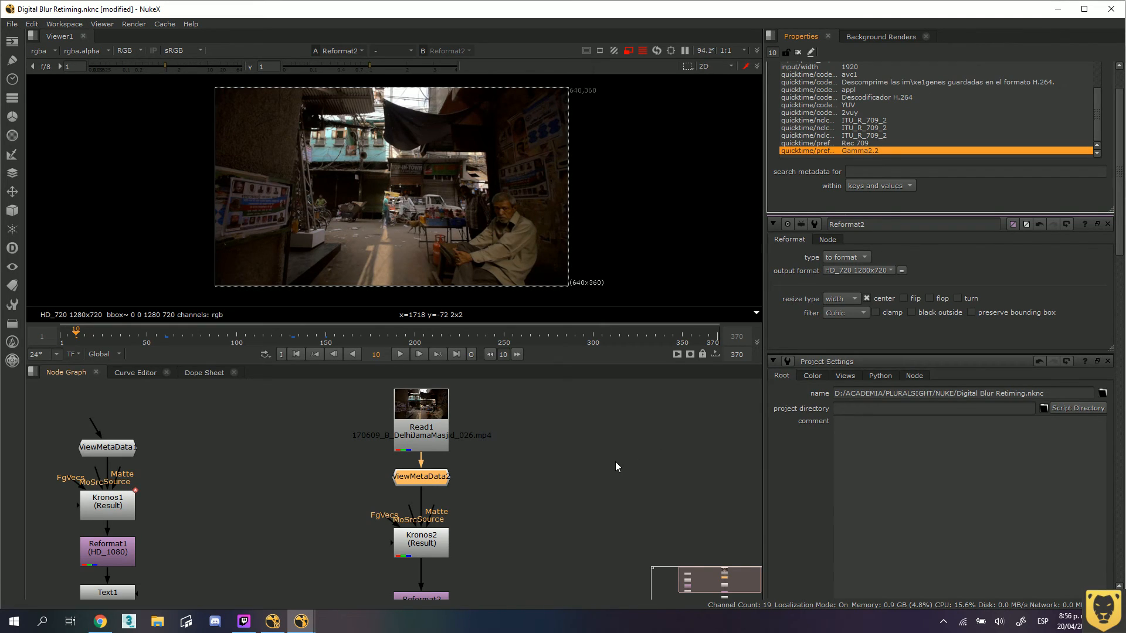
Move Kronos2 slightly up towards ViewMetaData2 and open its properties
left_click(575, 489)
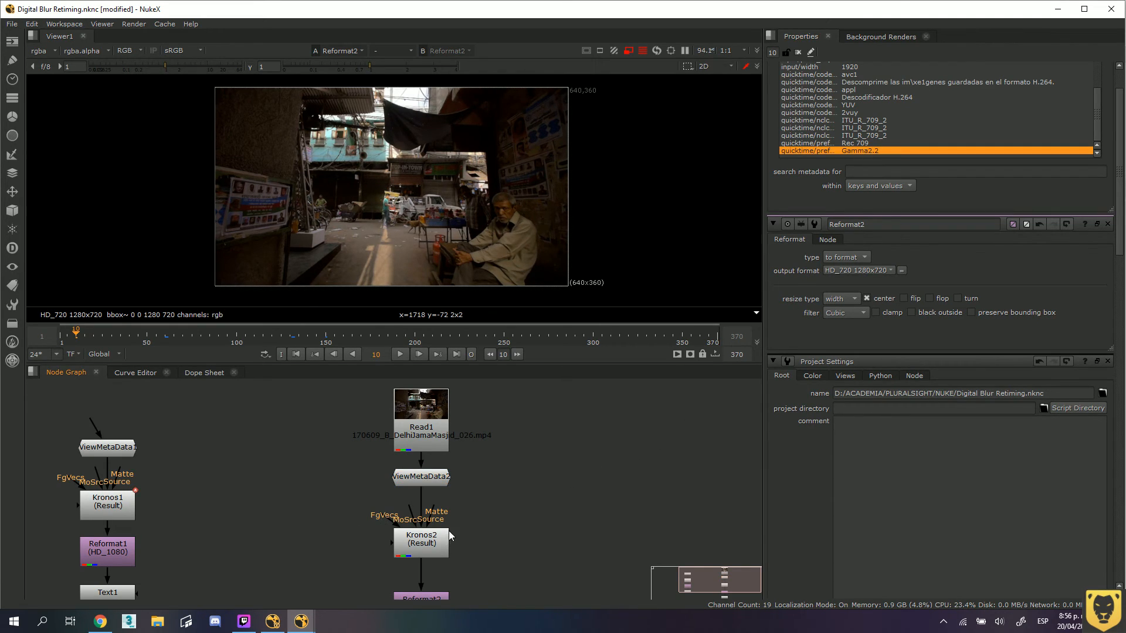
left_click_drag(420, 539, 420, 532)
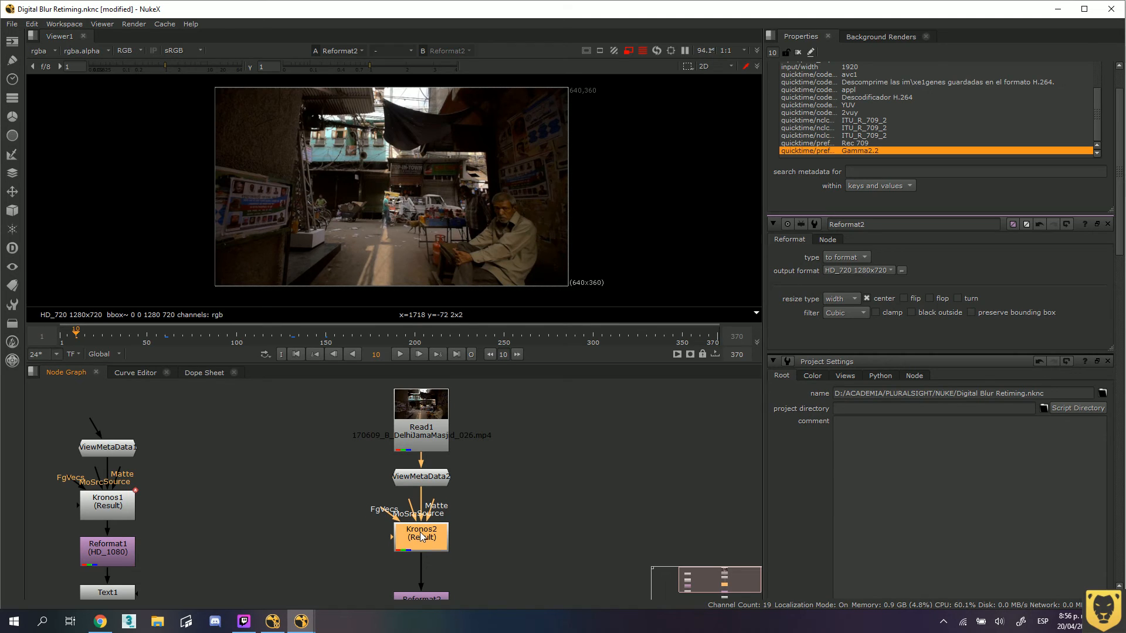
double_click(420, 532)
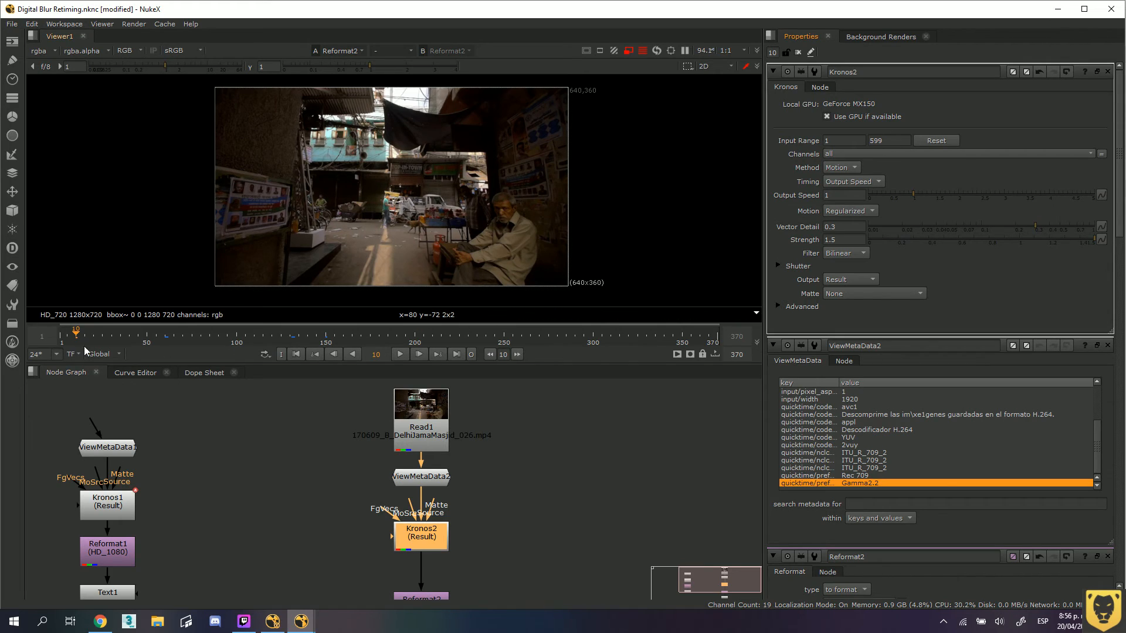
Move to frame 49, reset the Kronos2 input range, and keep the Motion method and Output Speed timing
left_click_drag(78, 334, 145, 332)
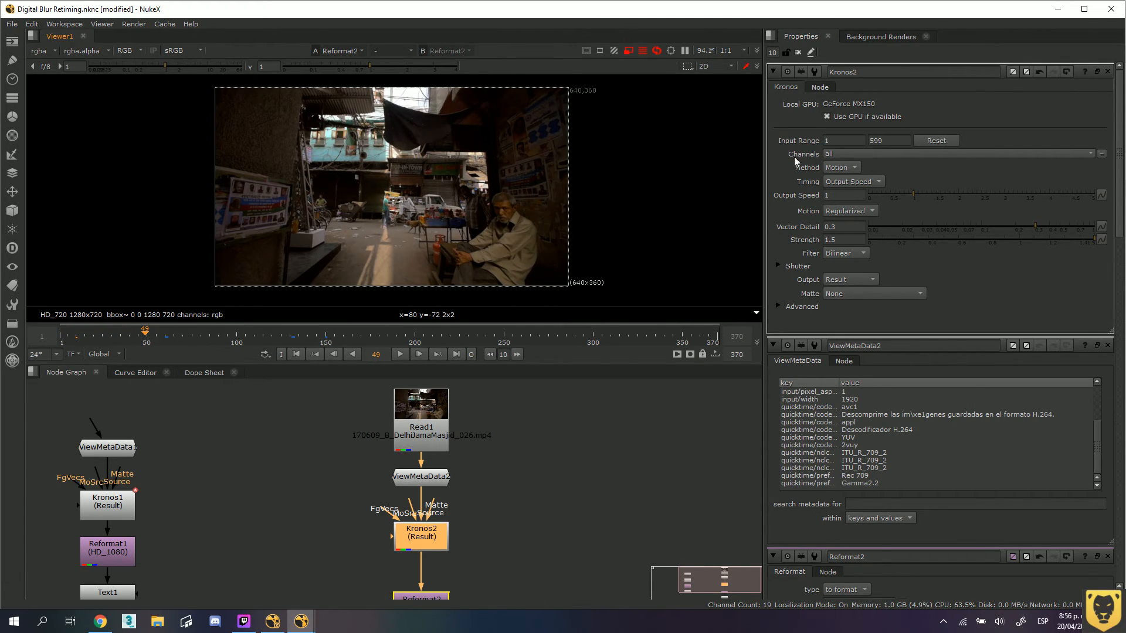
left_click(938, 142)
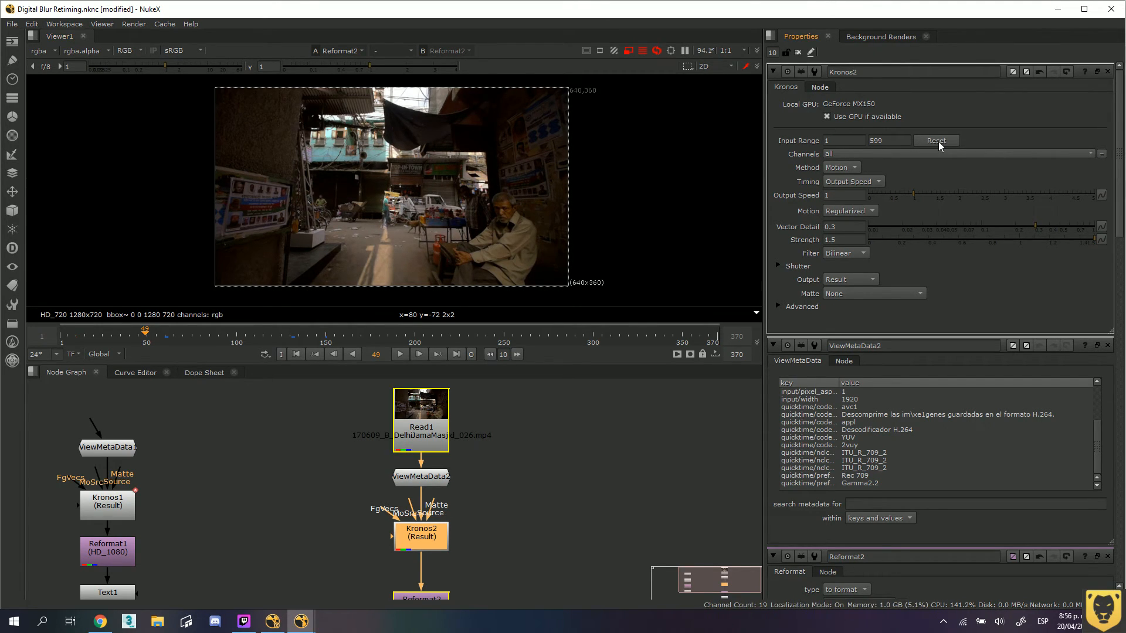
left_click(857, 168)
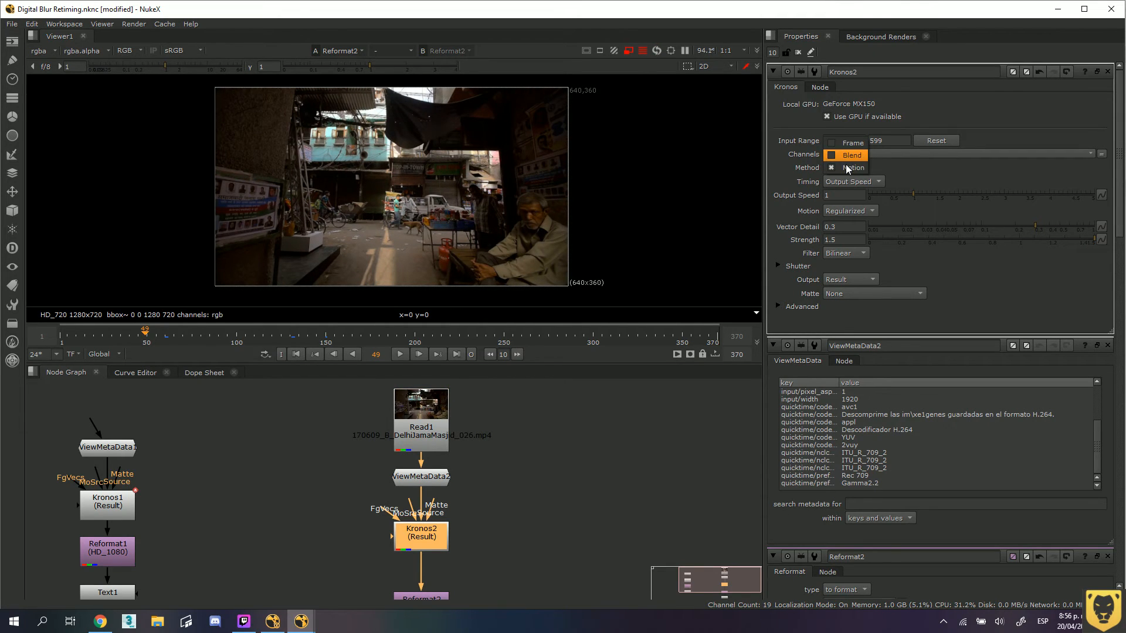
left_click(844, 168)
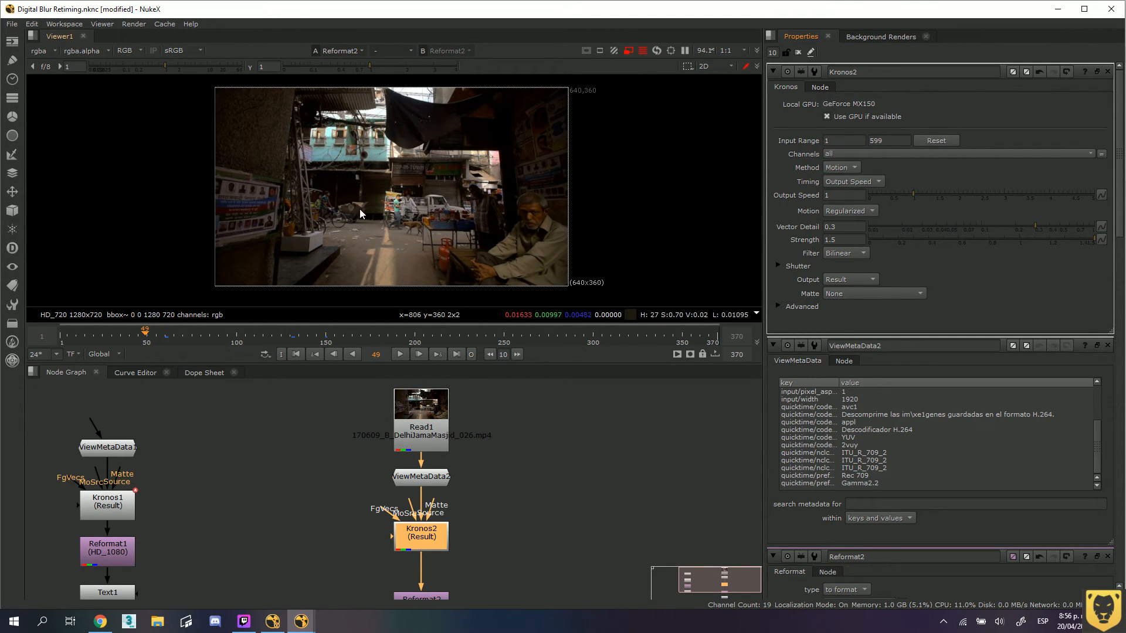
left_click(860, 182)
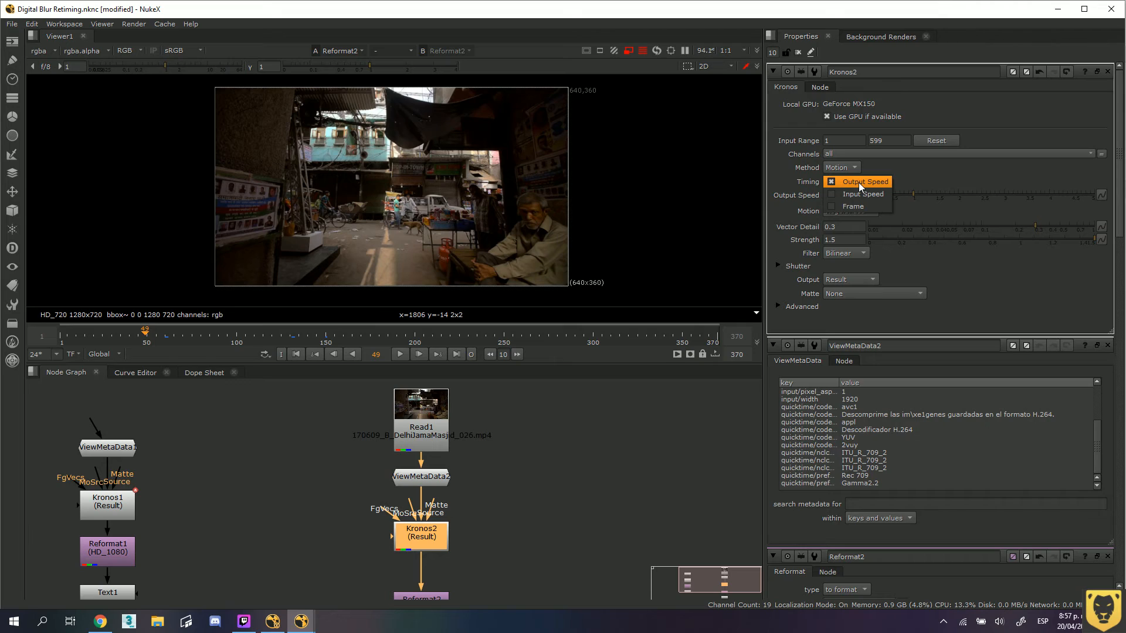
left_click(910, 171)
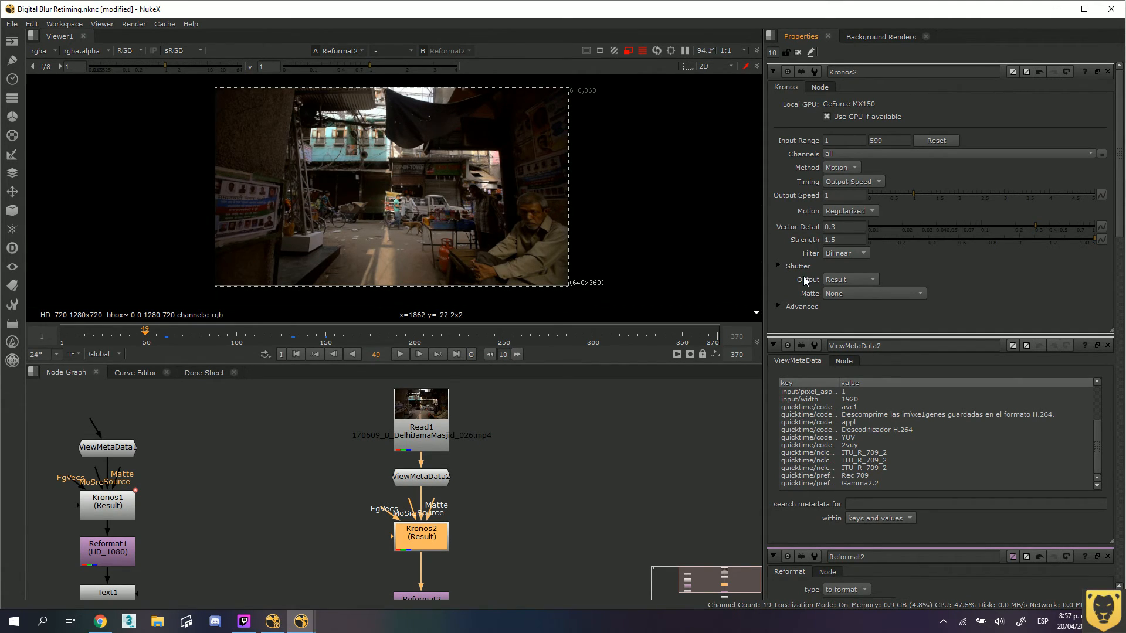
Set the Kronos2 output speed to 10 and move the playhead to frame 100
double_click(828, 196)
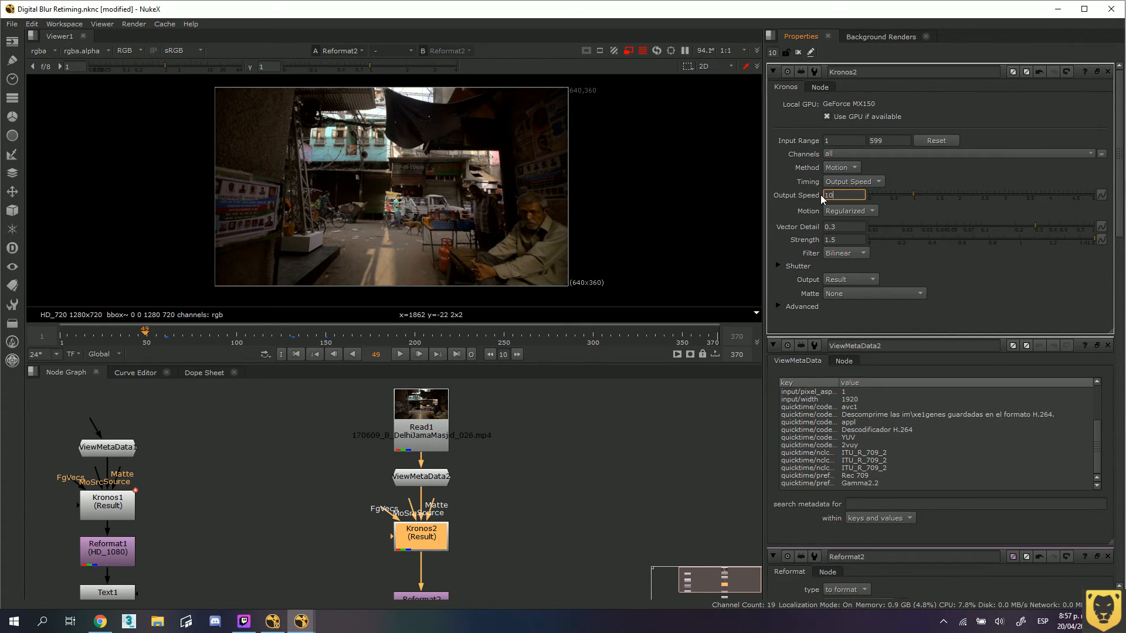
type("10")
key("Return")
left_click_drag(153, 339, 236, 333)
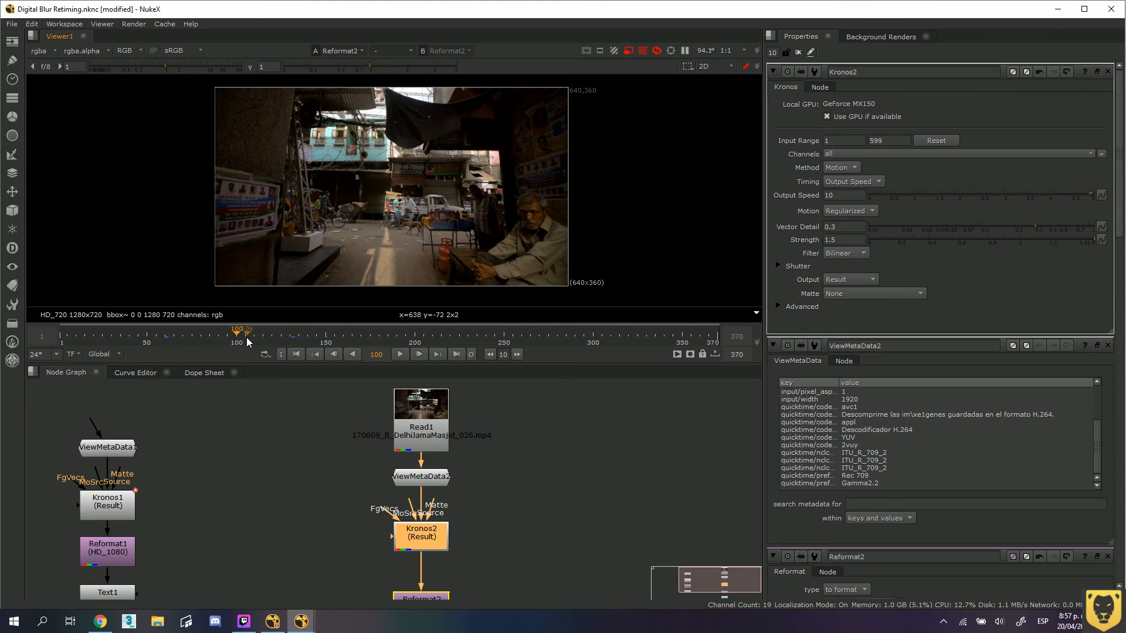
Set the Kronos2 output speed to 8 and add an animation key for it at frame 100
double_click(844, 195)
left_click(1101, 195)
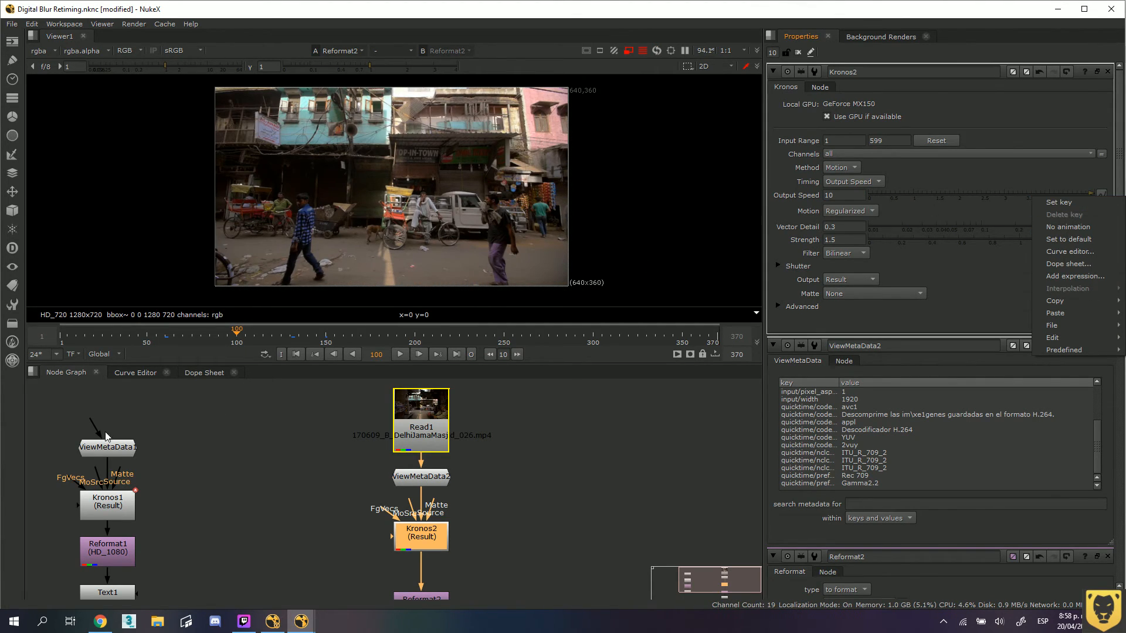
left_click(839, 198)
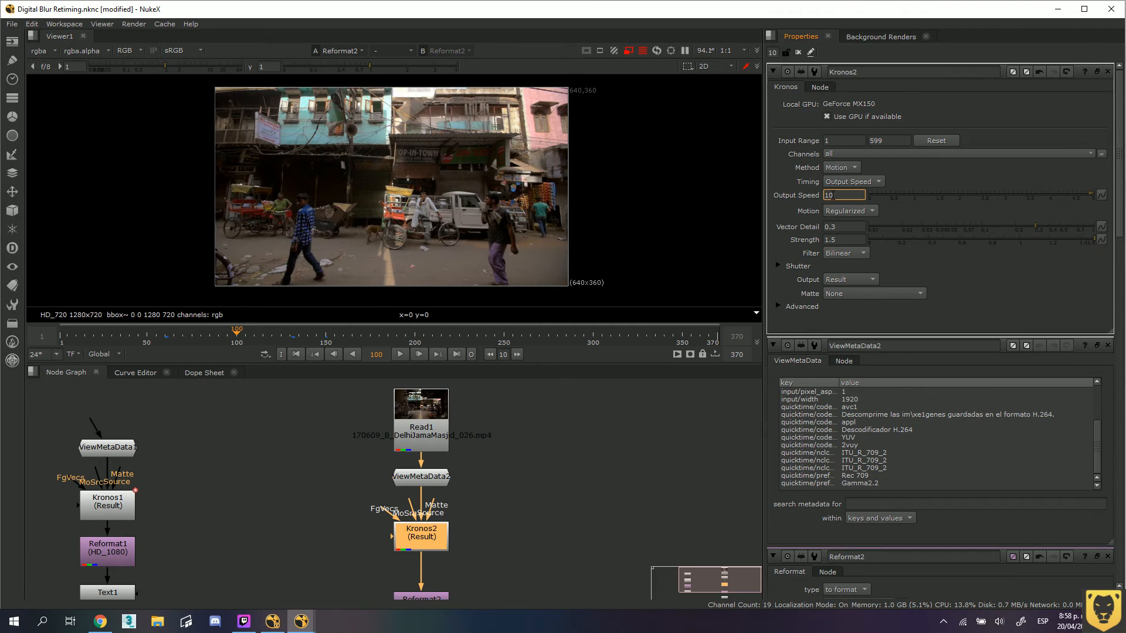
type("8")
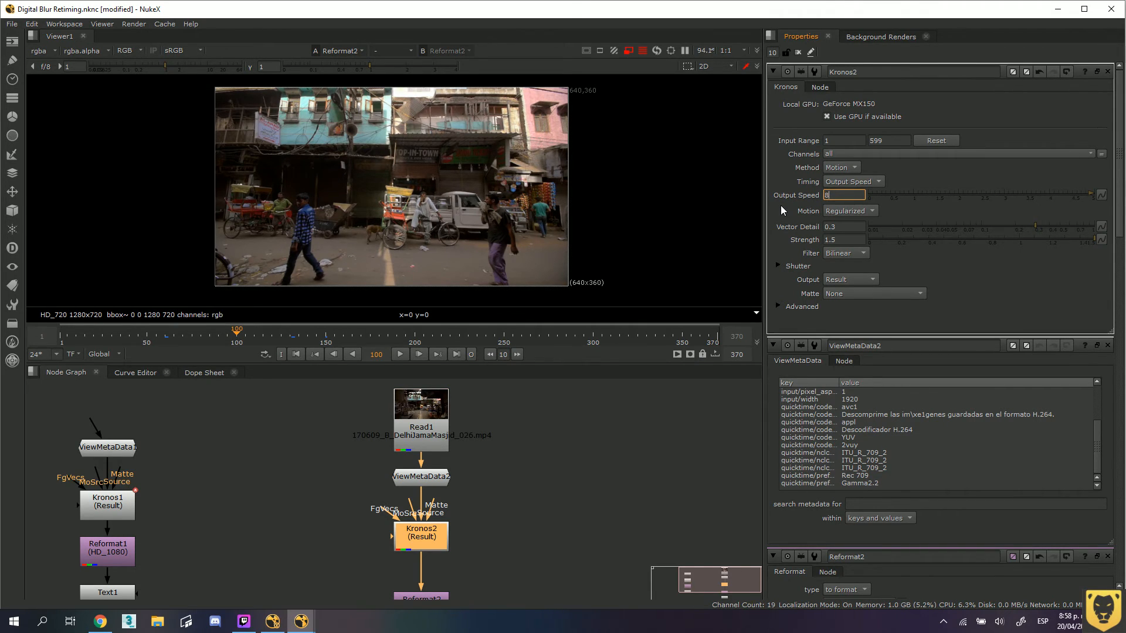
key("Return")
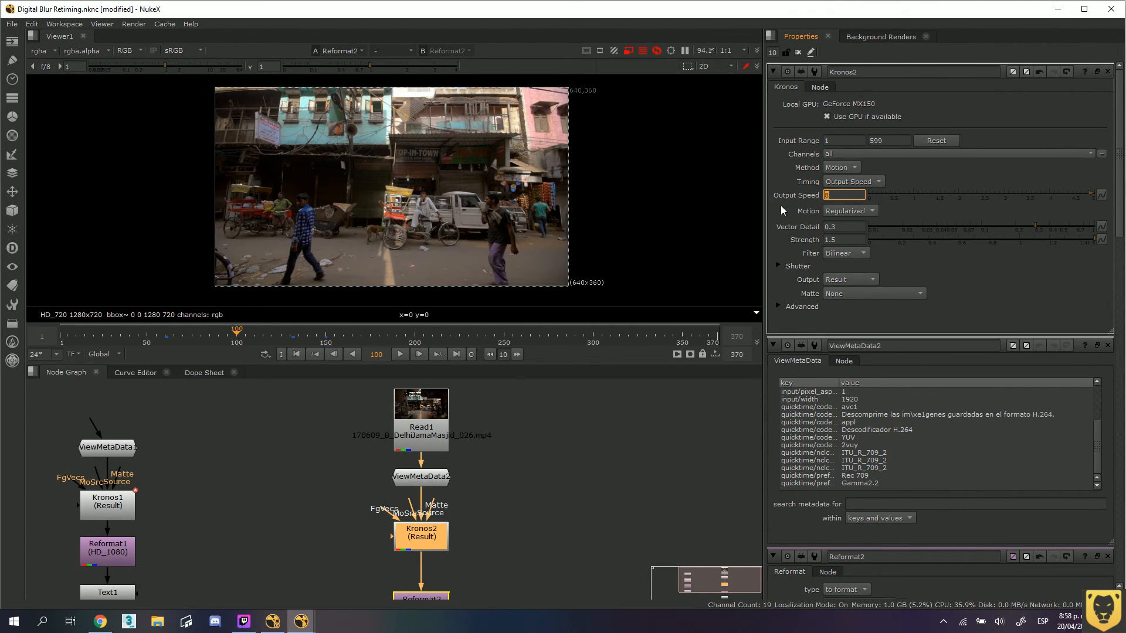
left_click(1100, 193)
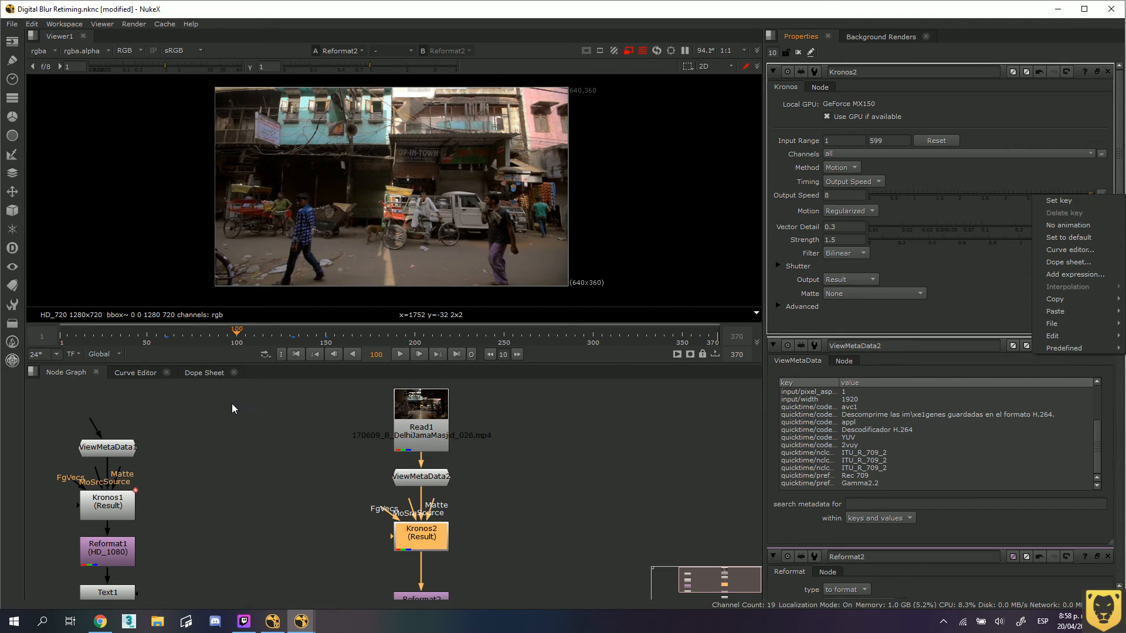
left_click(1067, 203)
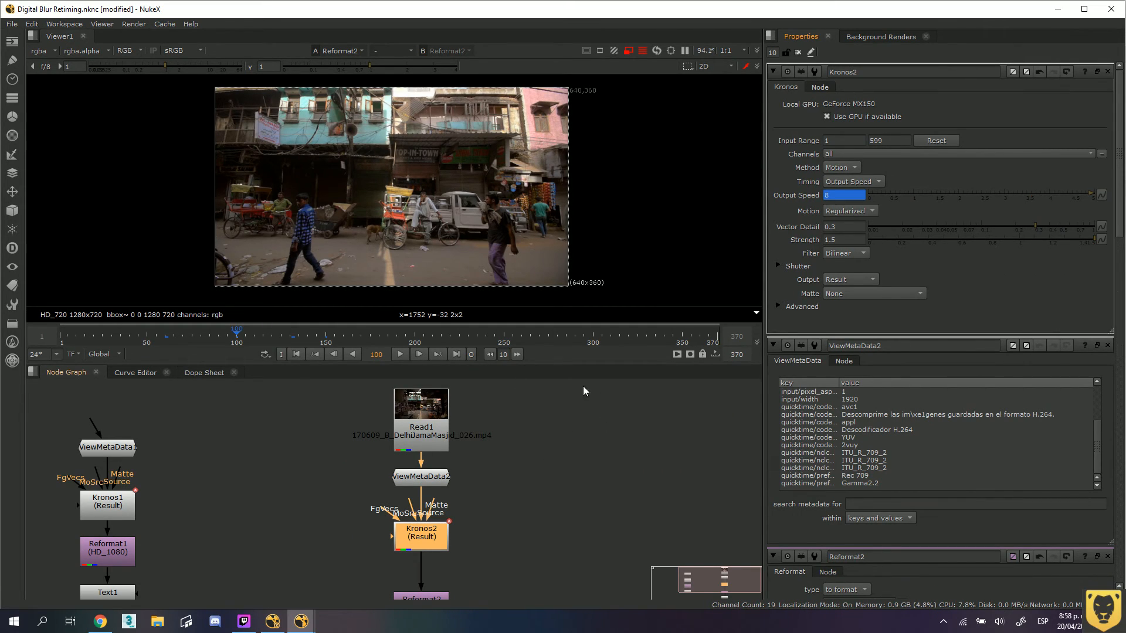
Play the retimed footage from the start, inspect the moving pedestrians and dog up close, and stop playback
left_click_drag(238, 333, 61, 335)
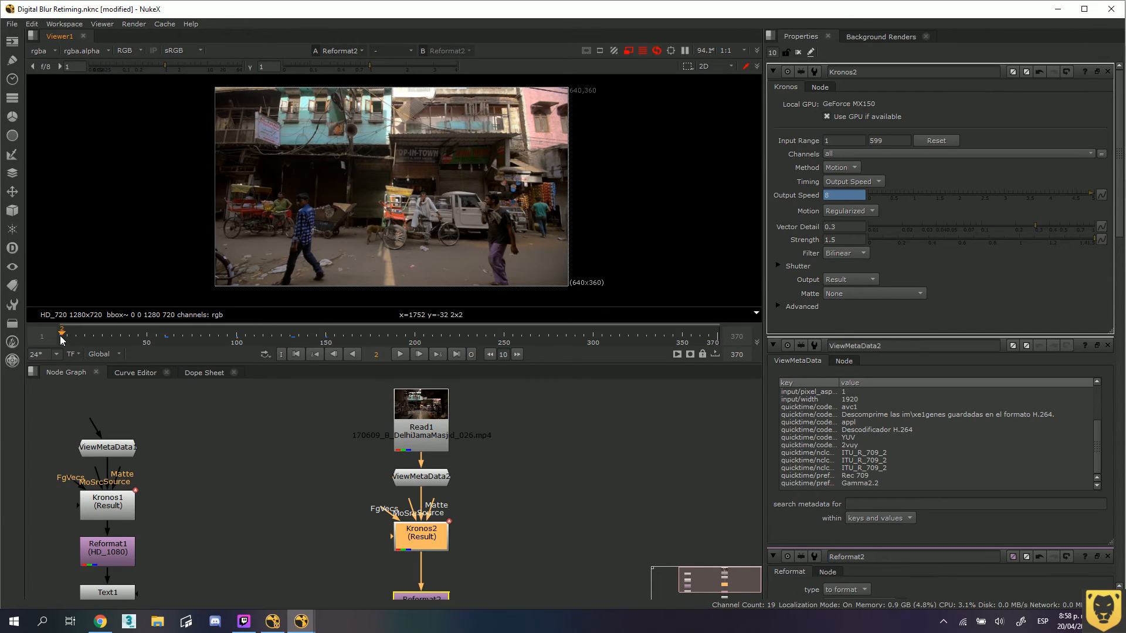
left_click(394, 354)
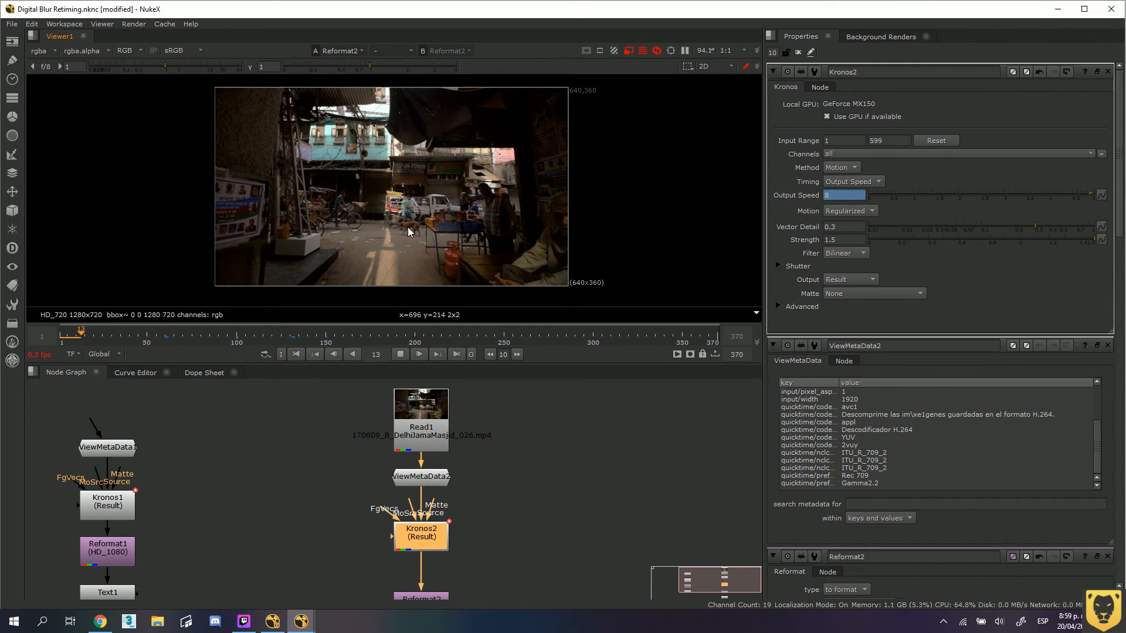
scroll(396, 223, "up", 3)
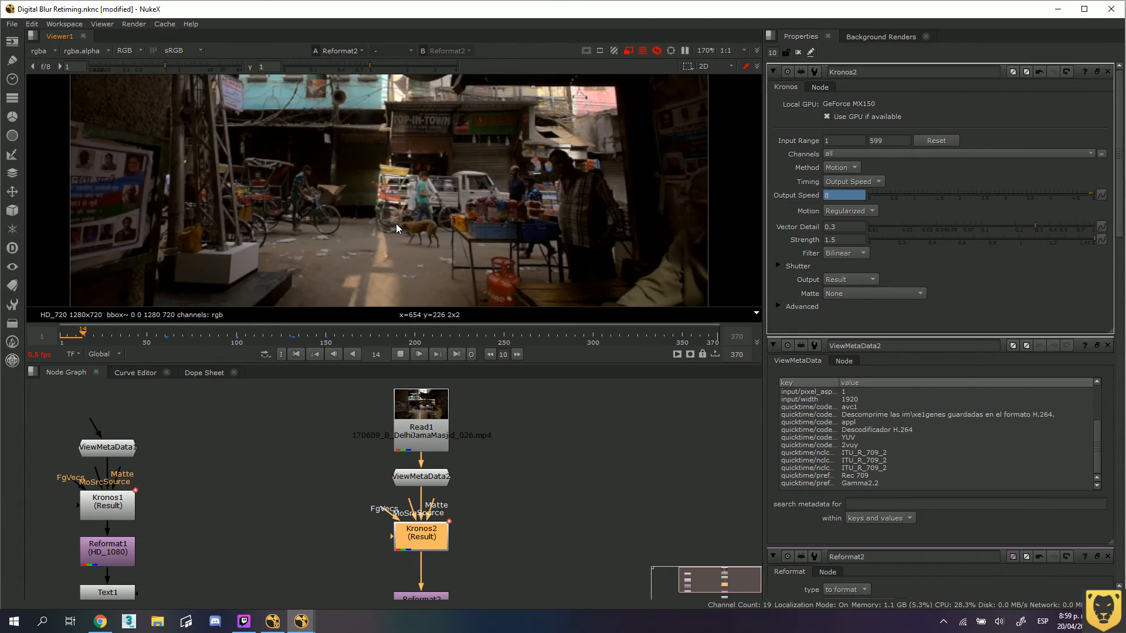
scroll(396, 223, "up", 2)
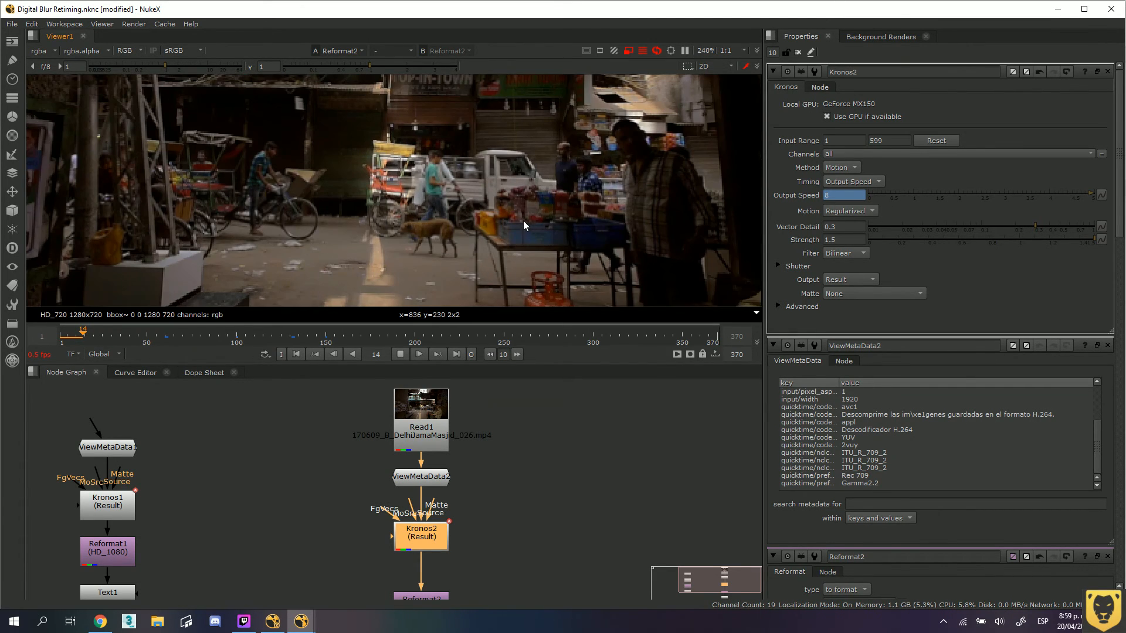
scroll(481, 202, "down", 1)
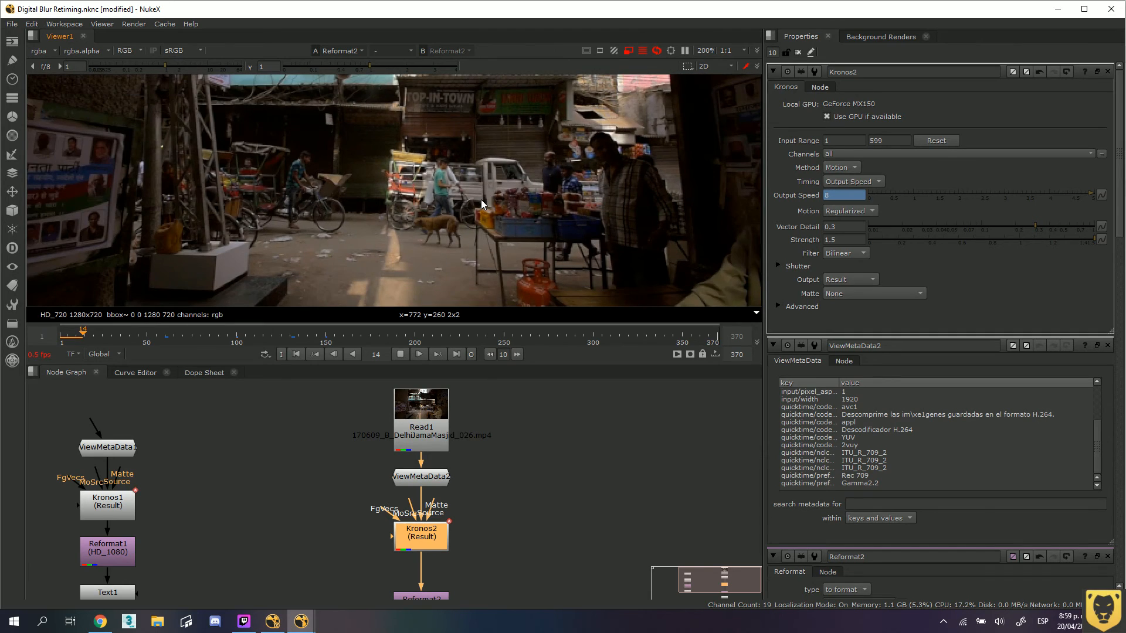
scroll(471, 243, "down", 1)
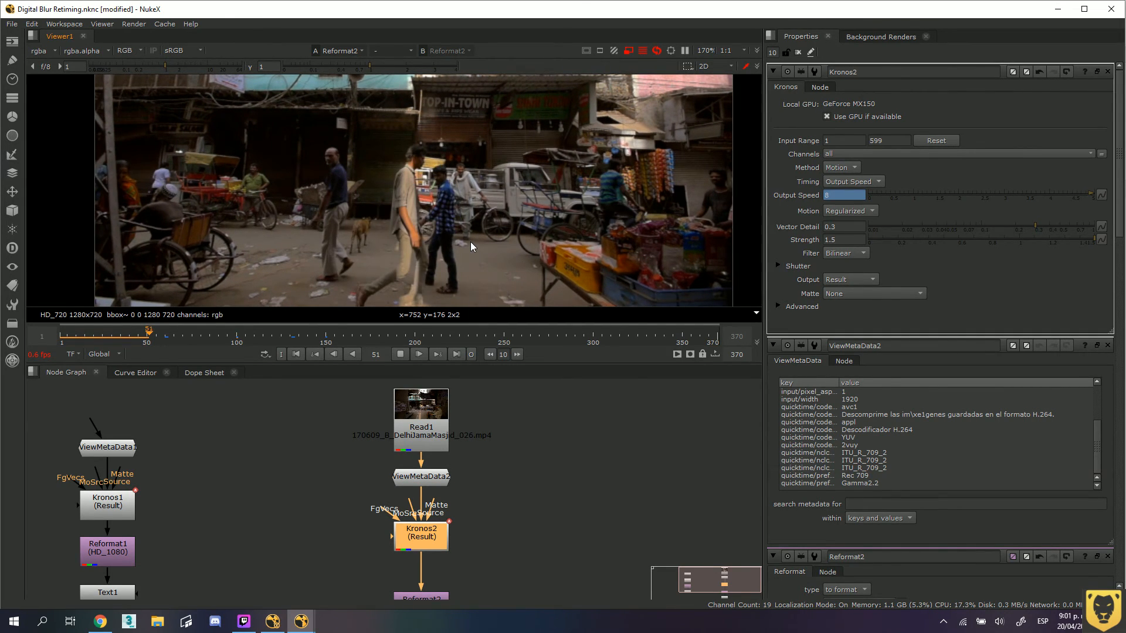
left_click(399, 354)
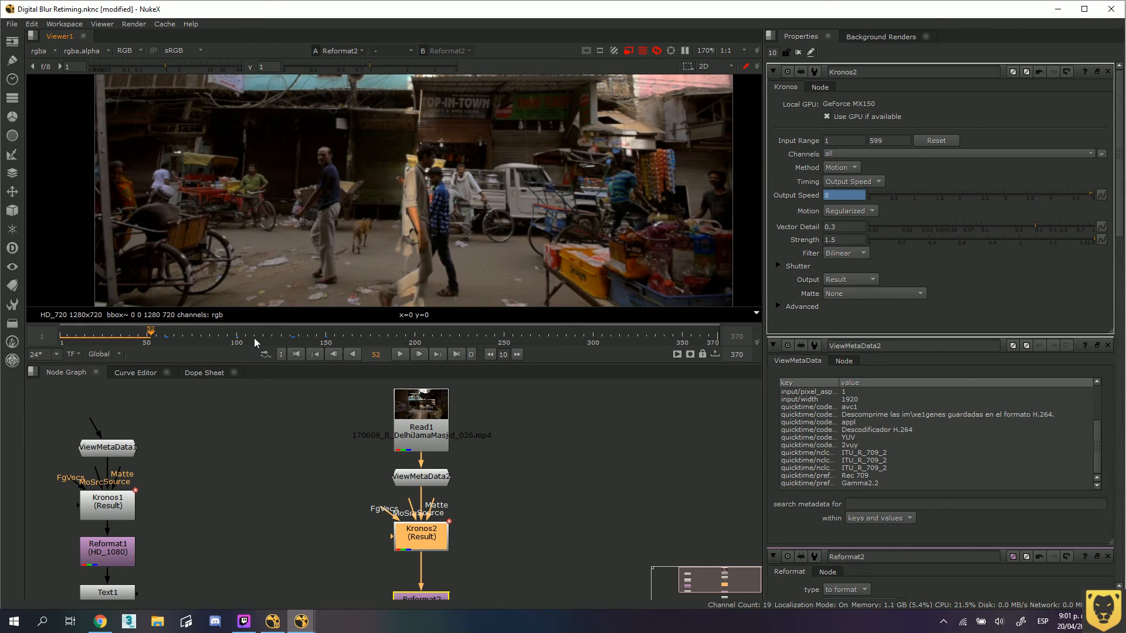
Set the playback out point at frame 52 and play the shortened range to check the retime
left_click(470, 354)
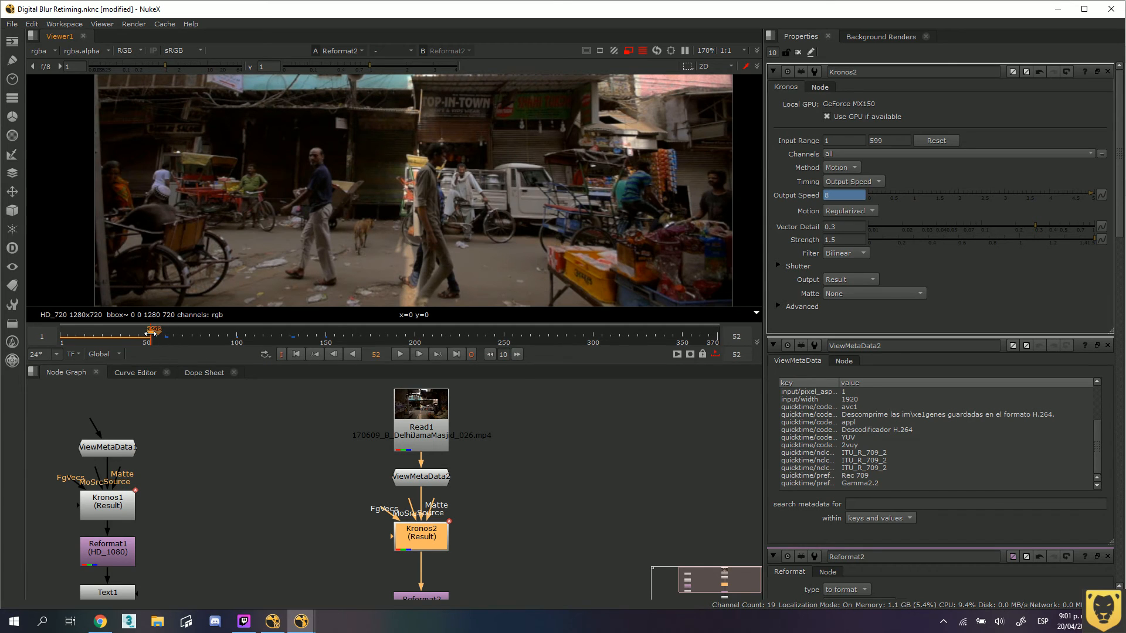
left_click(398, 358)
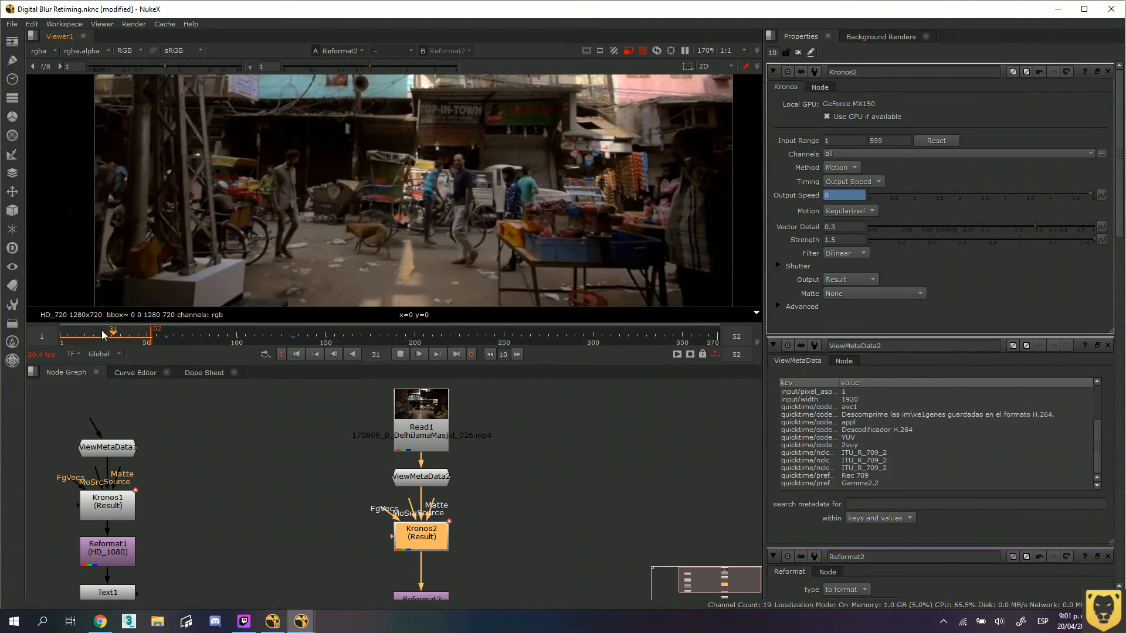
left_click(401, 354)
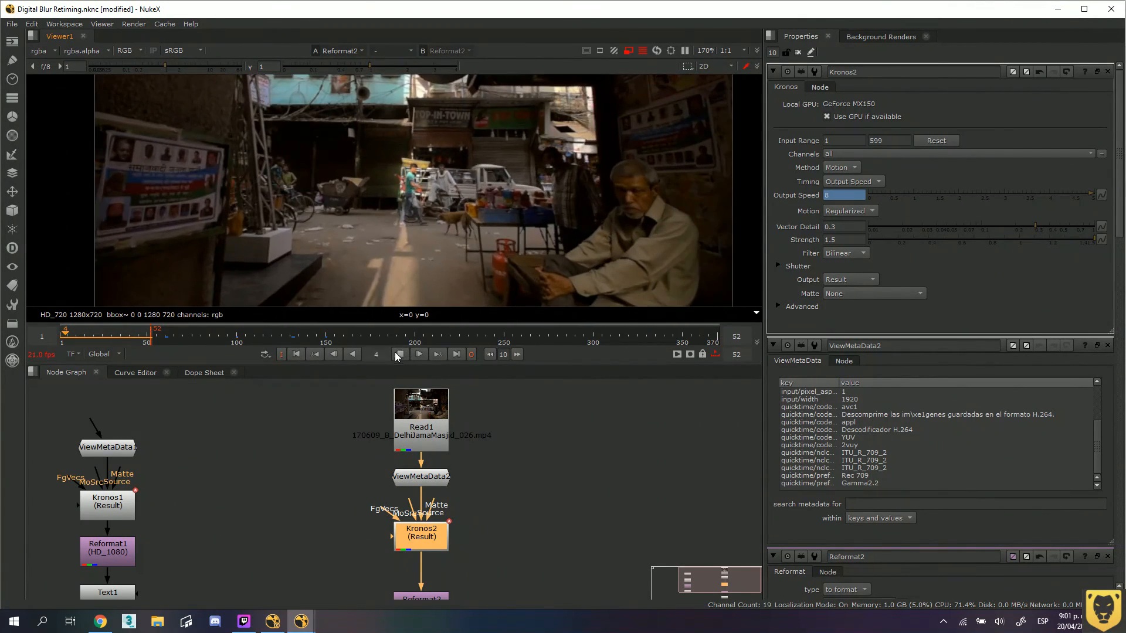
Add an output speed key with the value 8 at frame 27
left_click_drag(78, 334, 106, 335)
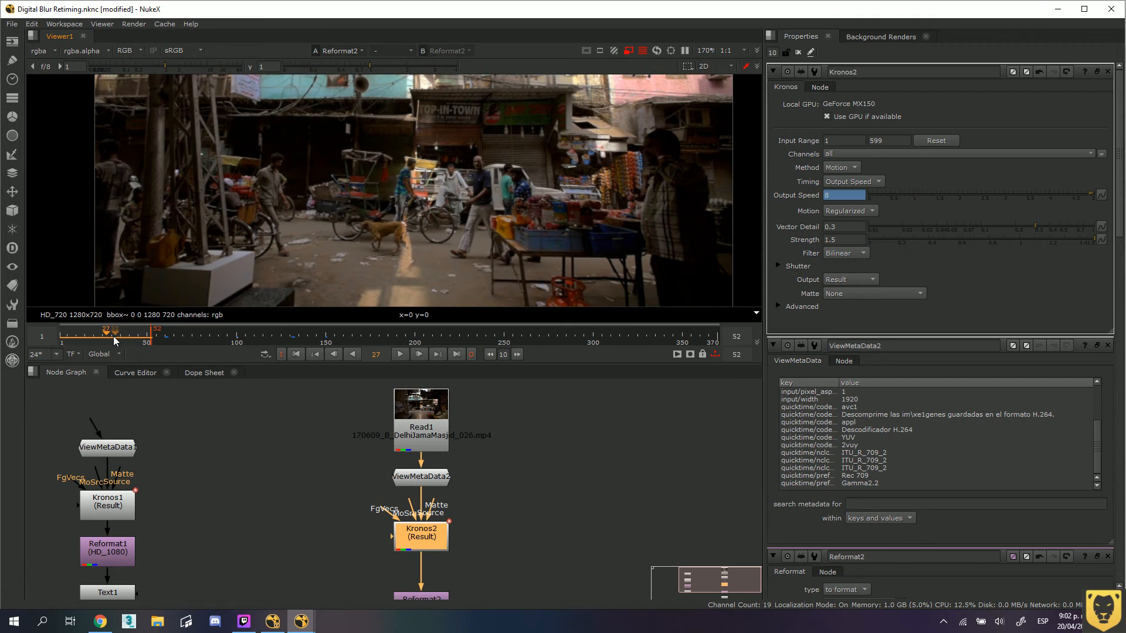
left_click(1100, 195)
left_click(1061, 205)
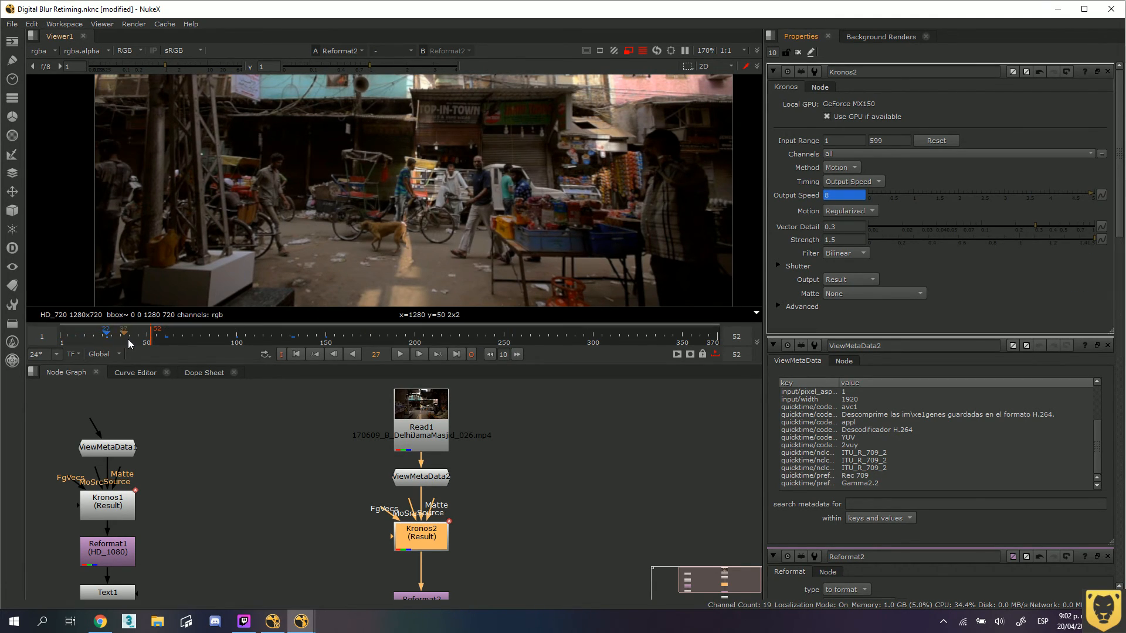
type("3")
left_click(107, 335)
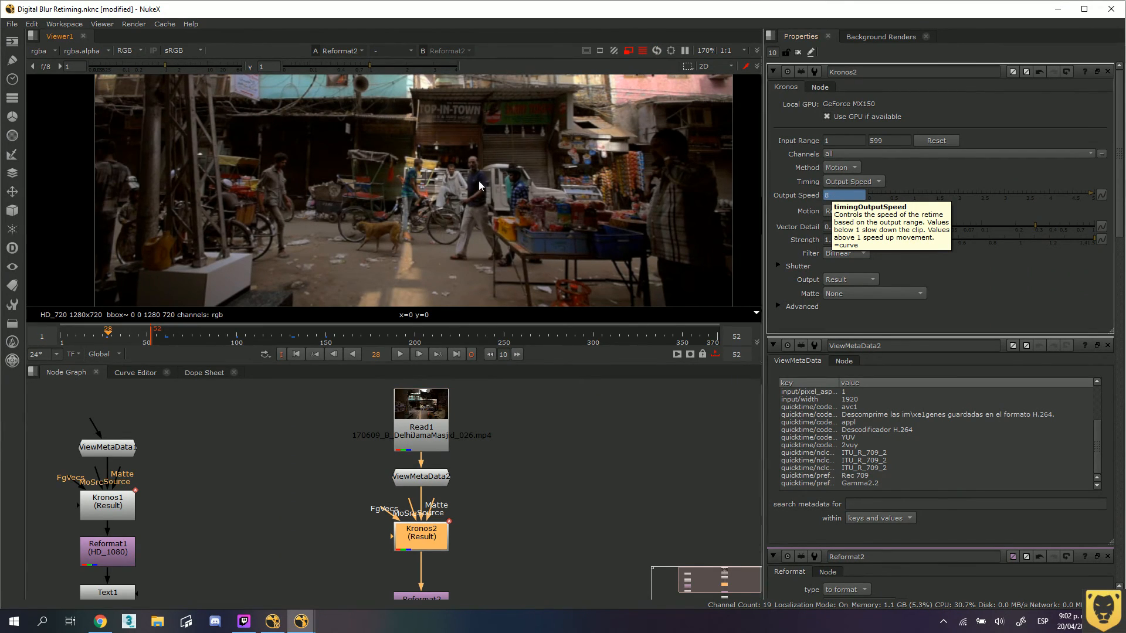
Key the output speed at 2 on frame 50, and scrub around frames 28 to 34 to check the interpolated speed
left_click_drag(108, 335, 146, 335)
left_click_drag(837, 195, 802, 196)
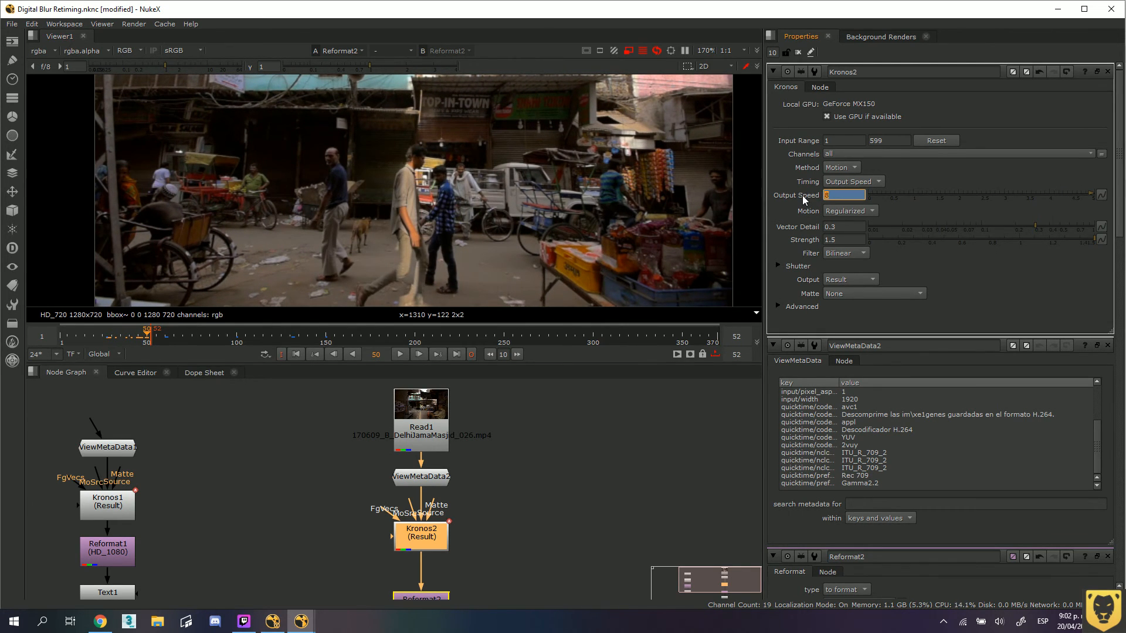
type("2")
key("Return")
left_click_drag(147, 337, 115, 337)
left_click(108, 336)
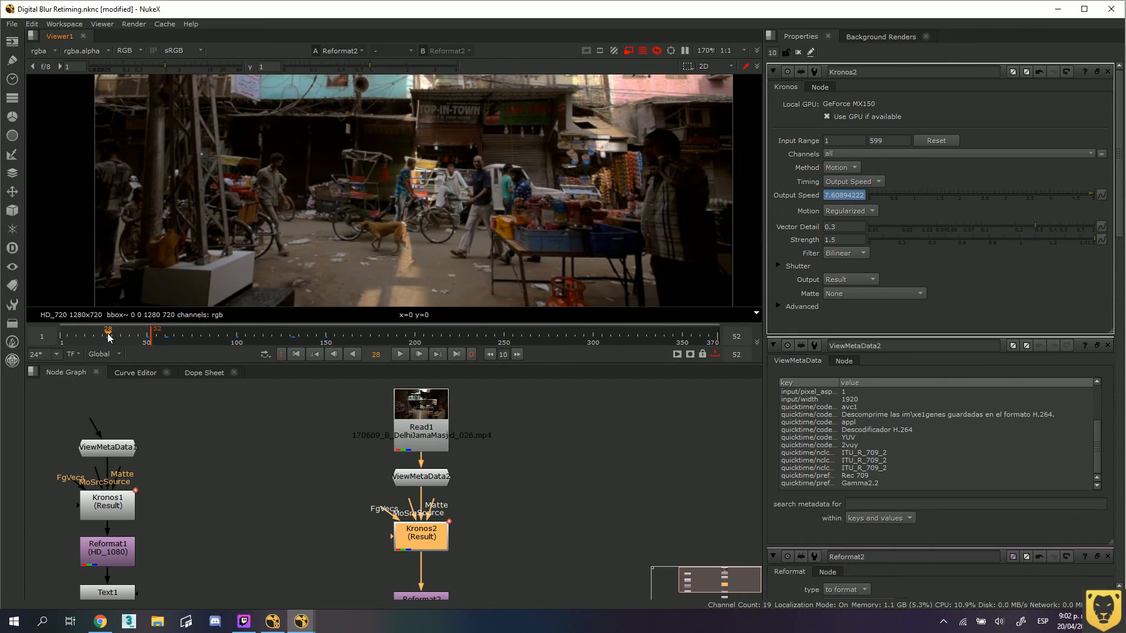
left_click_drag(108, 334, 119, 333)
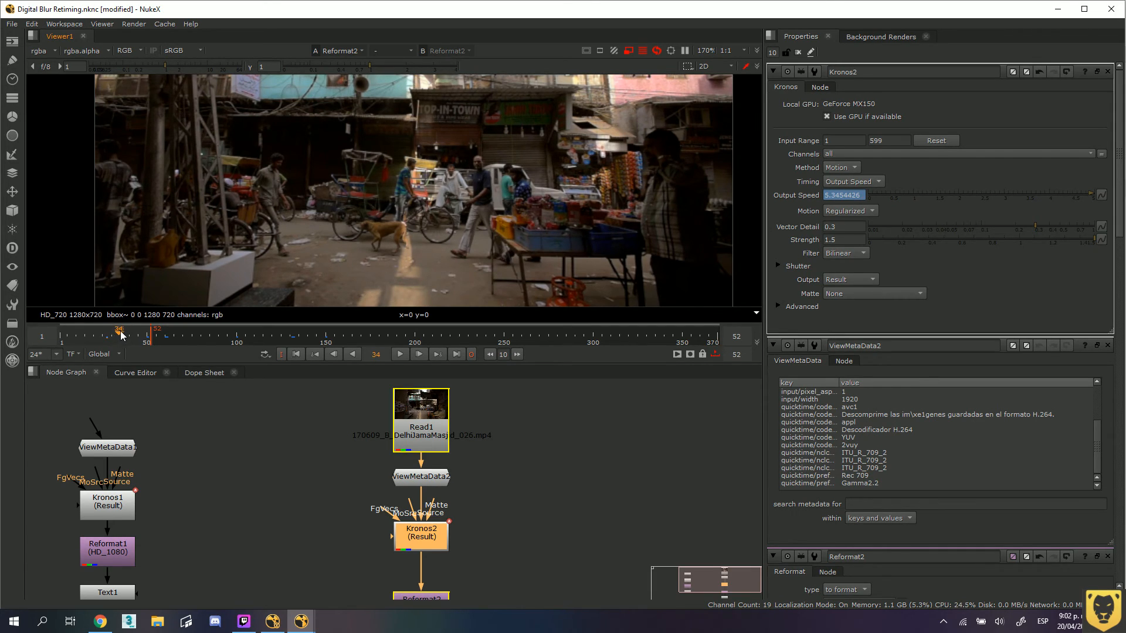
left_click_drag(110, 334, 108, 338)
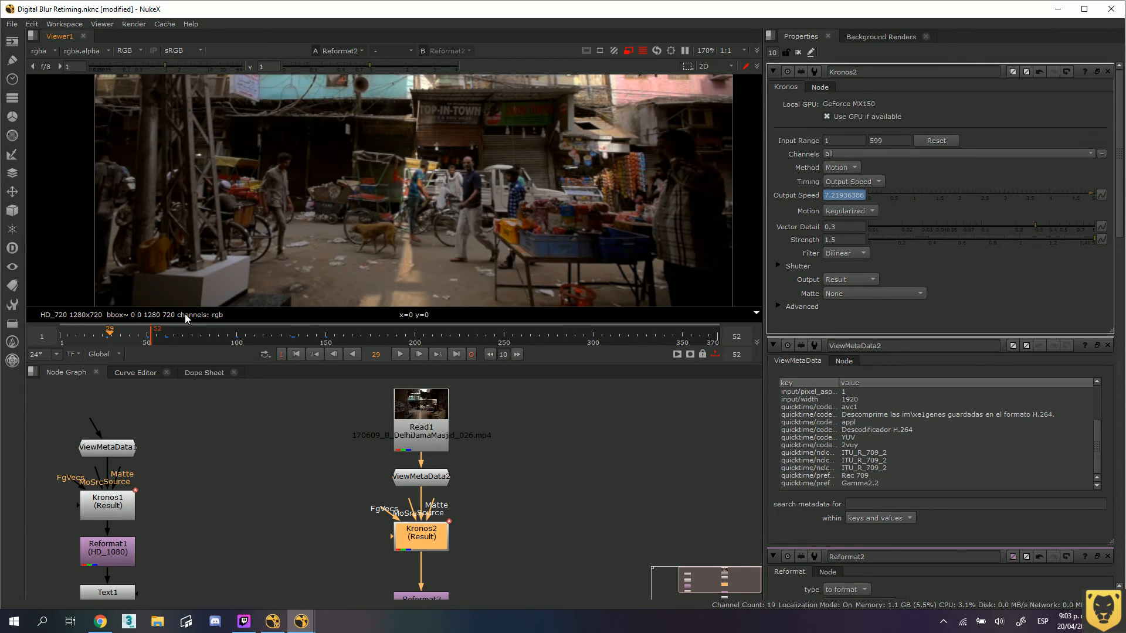
Key the output speed at 2 on frame 29 and scrub towards frame 50 to check the speed
left_click_drag(107, 334, 110, 335)
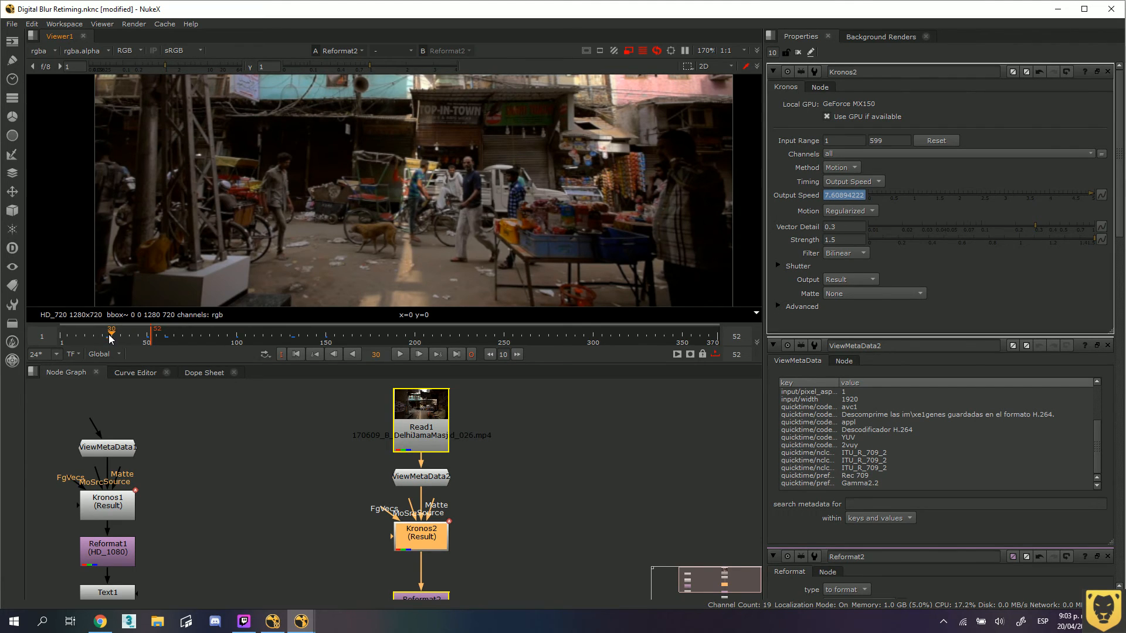
type("8")
key("Return")
key("Right")
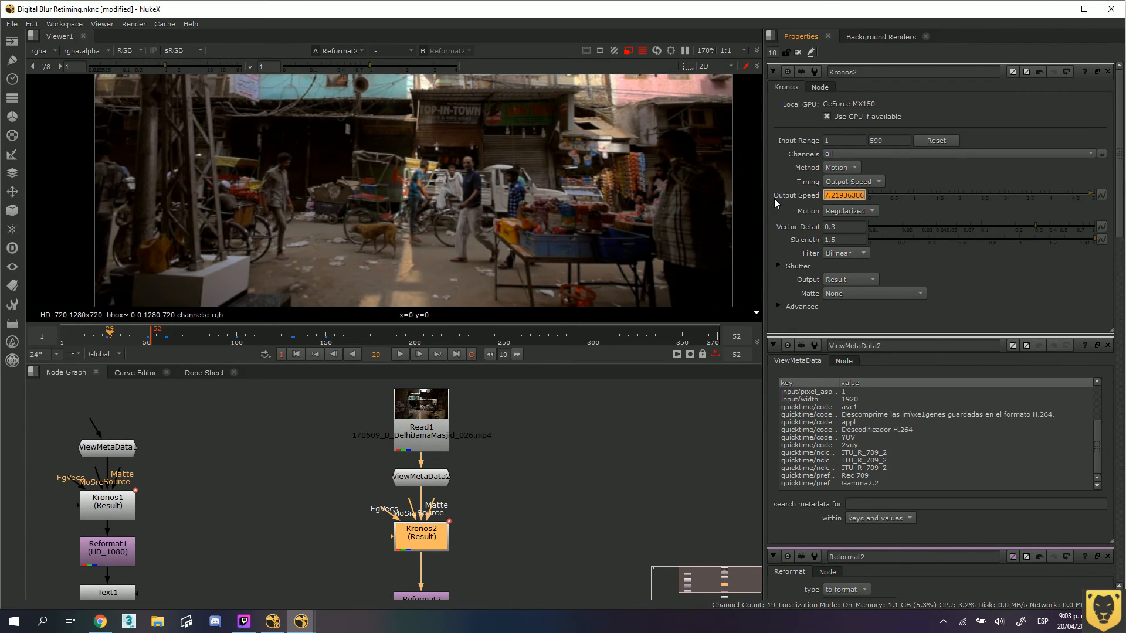
type("2")
key("Return")
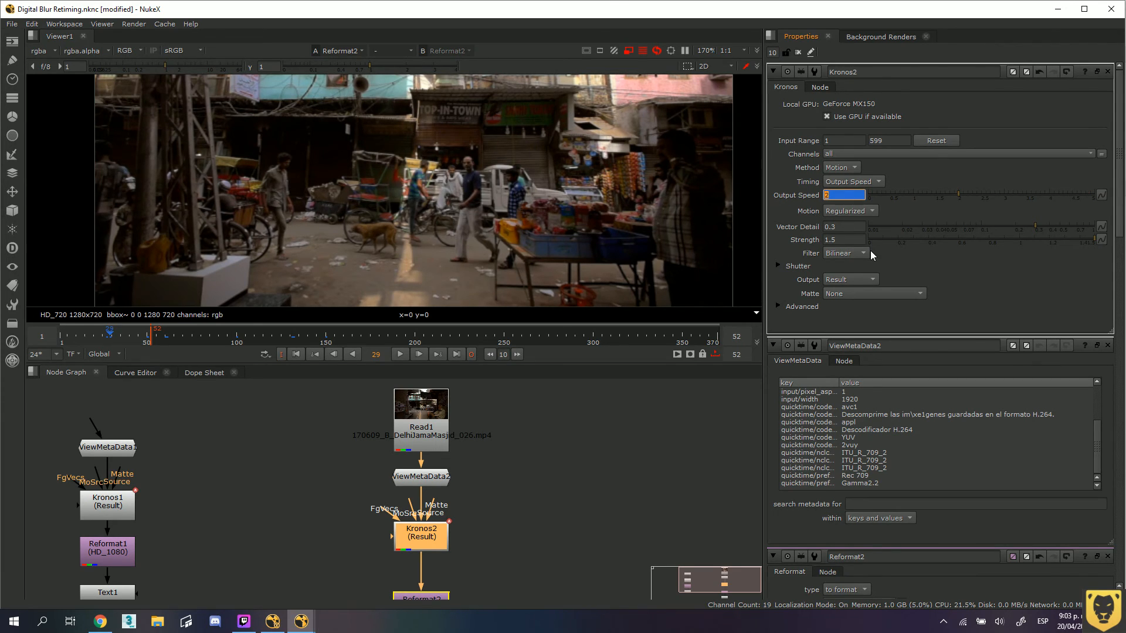
left_click(113, 336)
left_click_drag(112, 334, 147, 336)
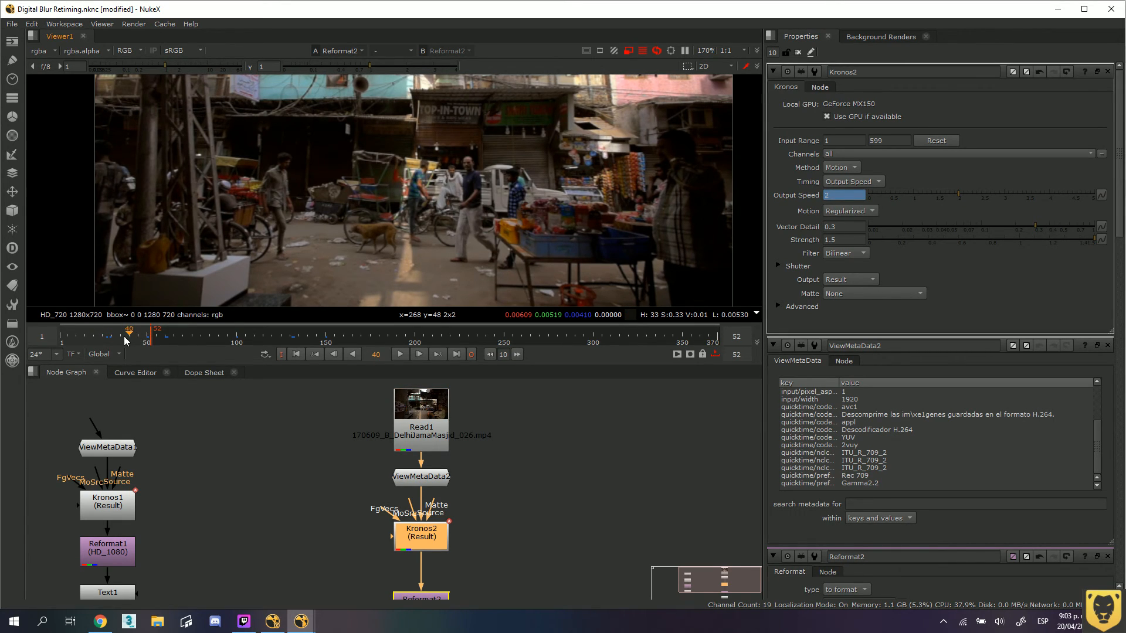
Scrub the timeline between frames 5 and 40, and back to frame 29, to check the interpolated output speed
left_click(136, 335)
left_click_drag(136, 335, 112, 335)
left_click_drag(113, 335, 71, 334)
left_click(68, 336)
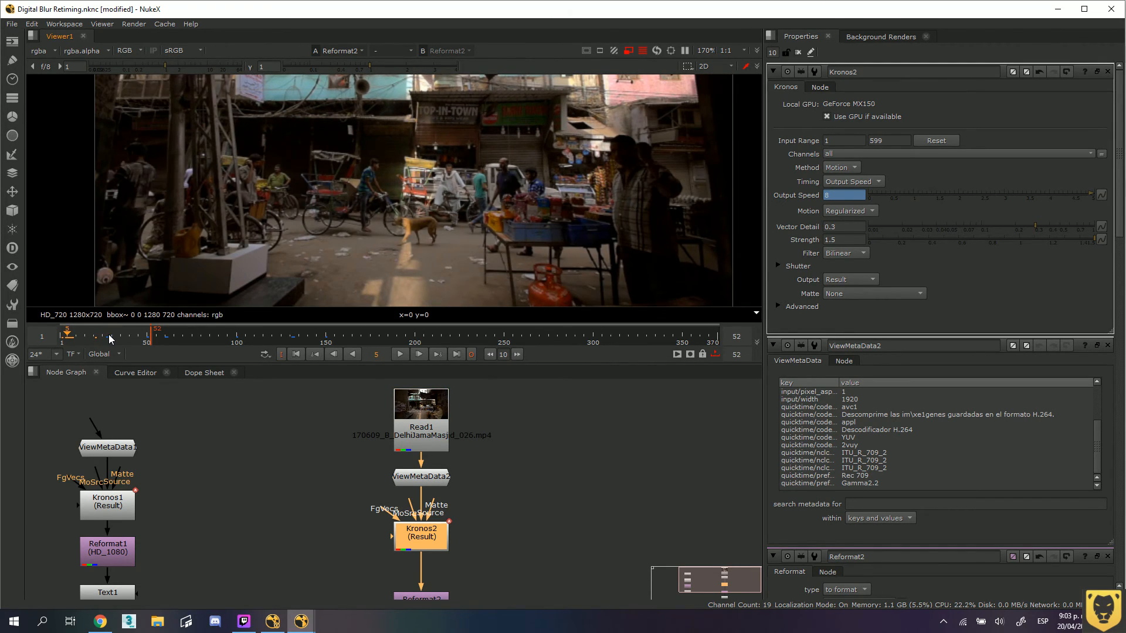
left_click(110, 336)
left_click_drag(111, 338, 116, 339)
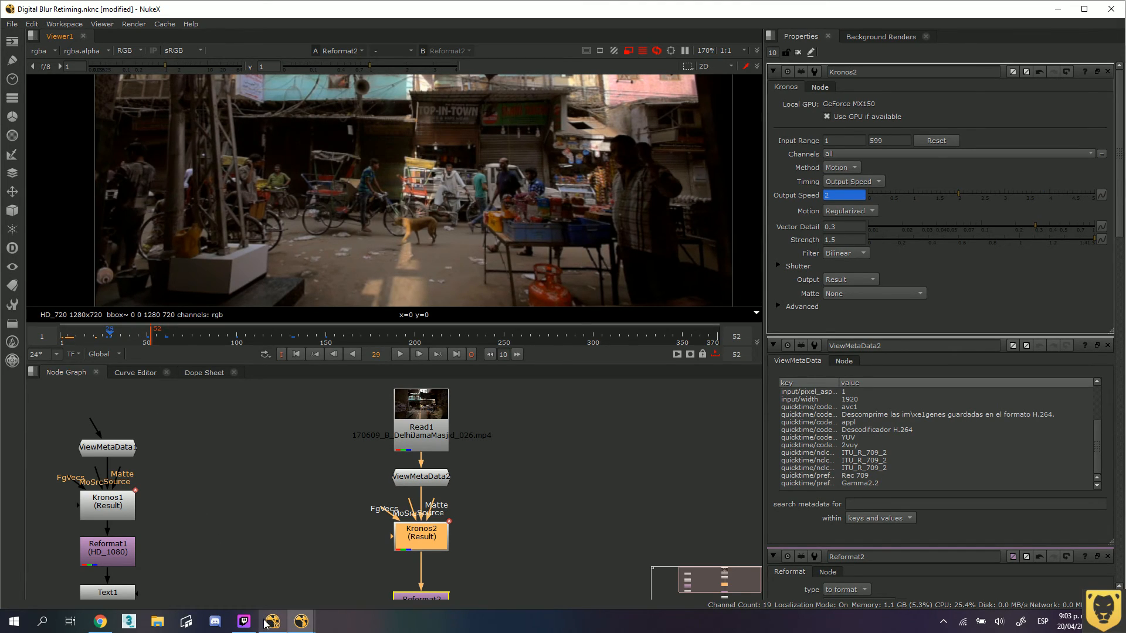
Switch to the Digital Blur script, move Viewer1 slightly closer to Read1, and play the animated clip
mouse_move(296, 625)
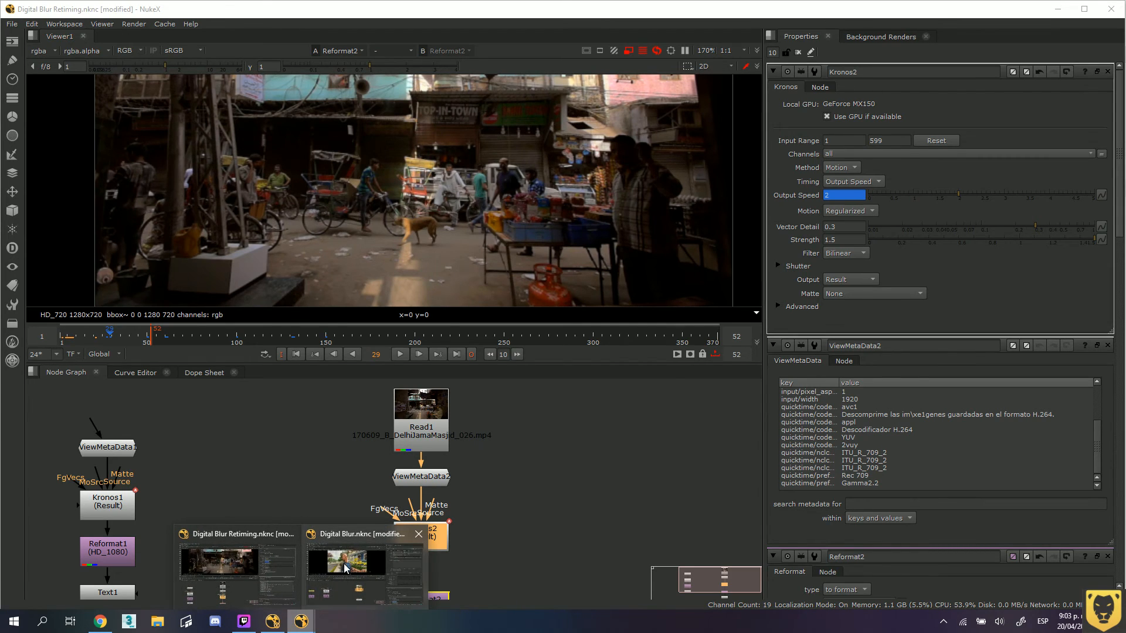
left_click(345, 563)
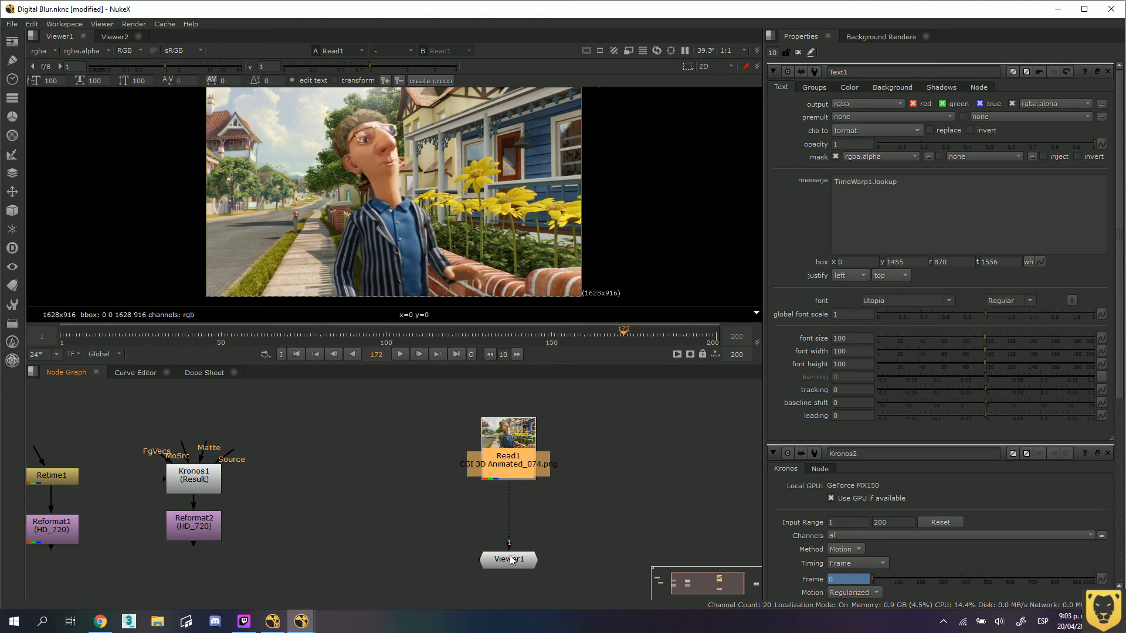
left_click_drag(511, 561, 510, 552)
left_click(510, 463)
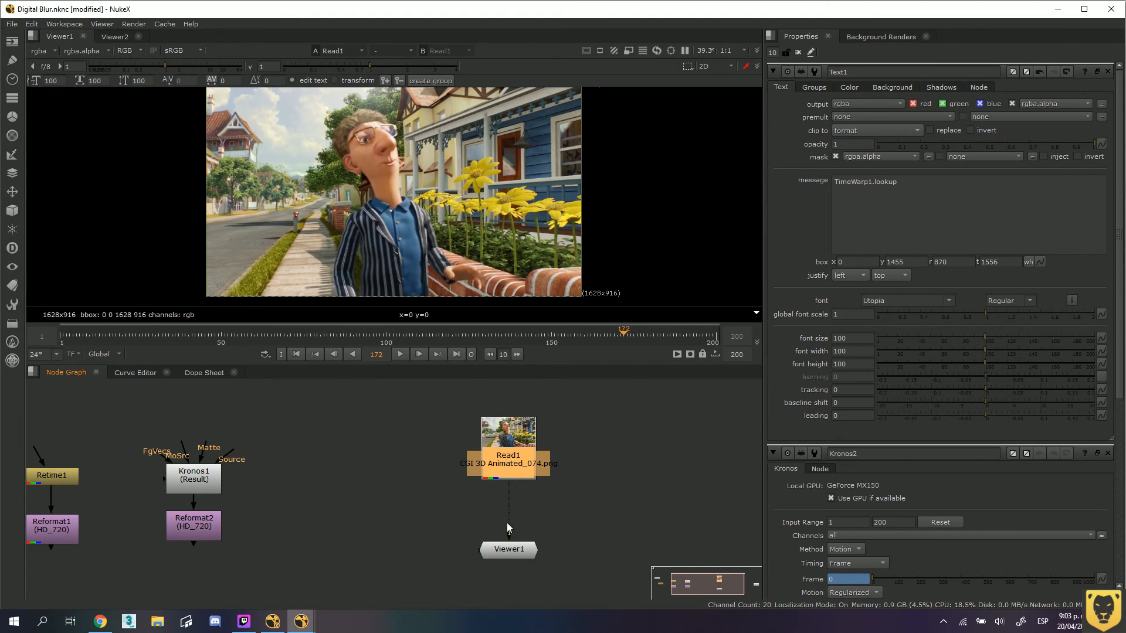
left_click(508, 551)
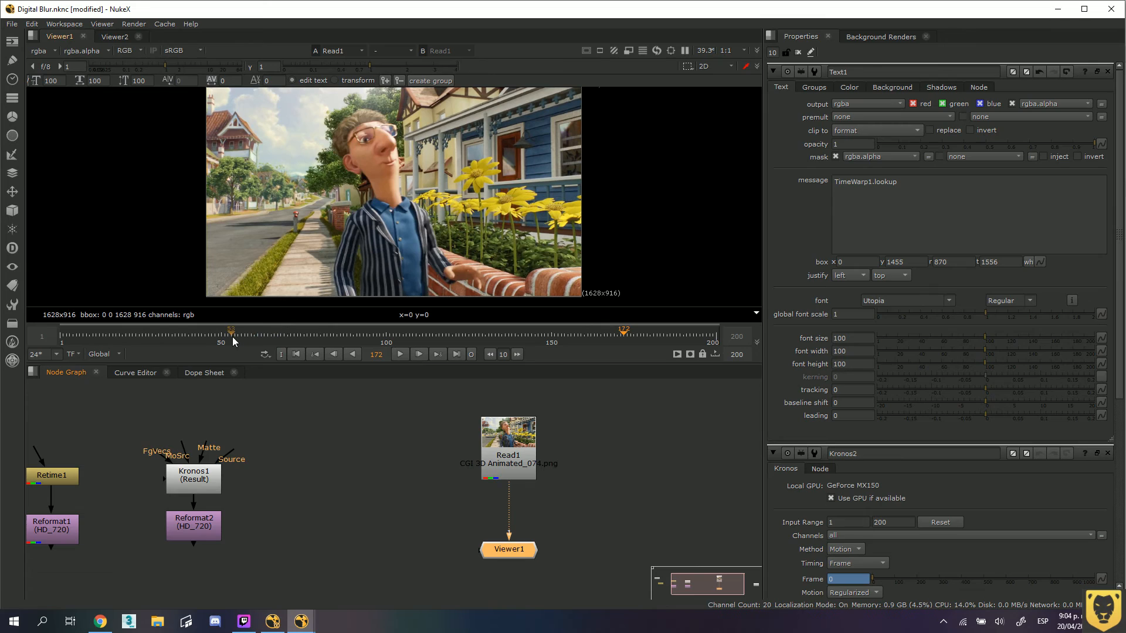
left_click(400, 354)
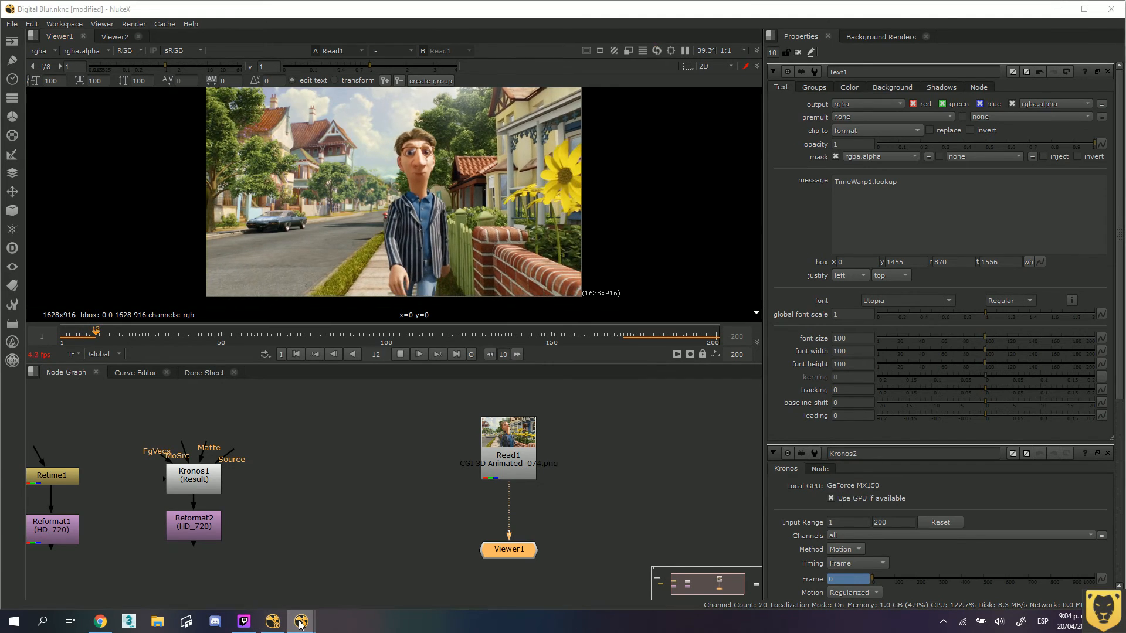
Close the Digital Blur Retiming script without saving its changes and return to the Digital Blur script
mouse_move(300, 623)
left_click(296, 572)
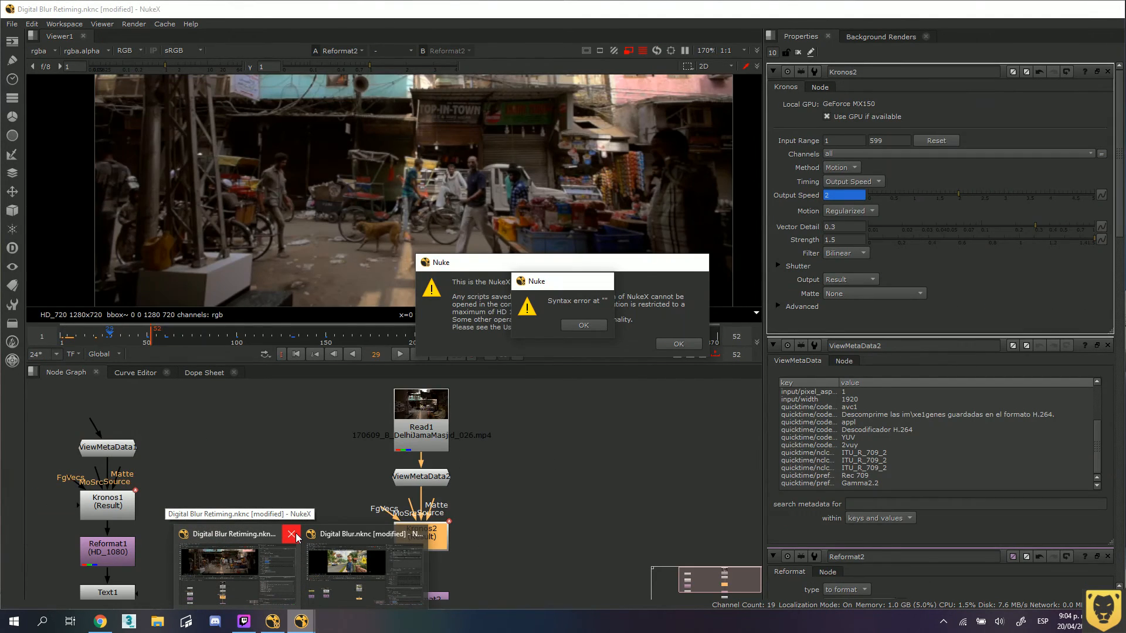
left_click(355, 554)
left_click(291, 540)
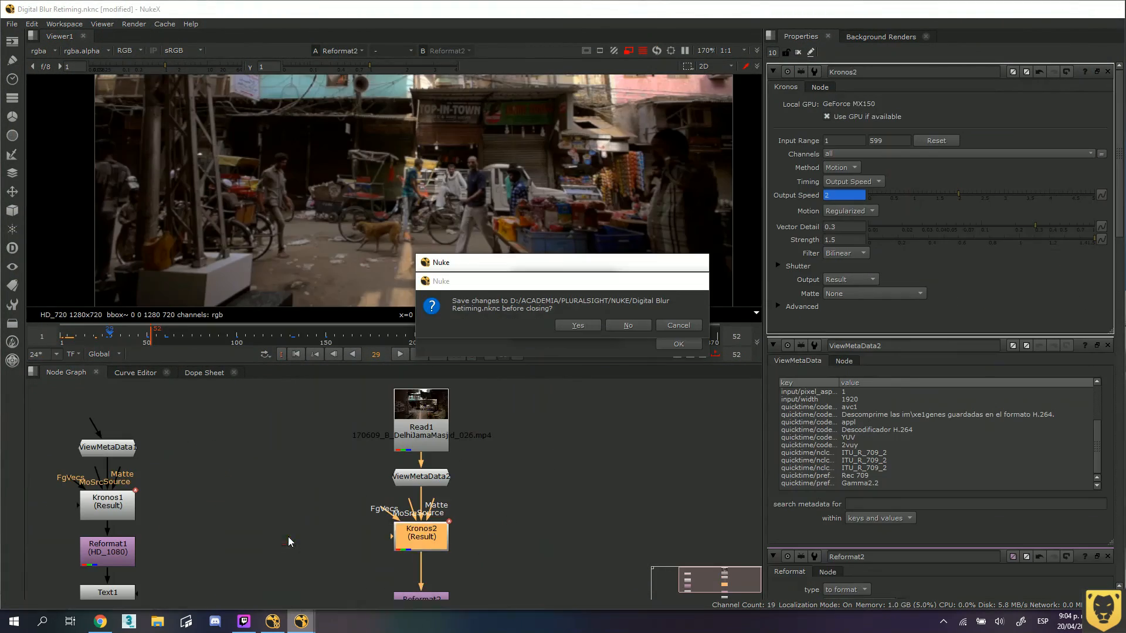
left_click(624, 326)
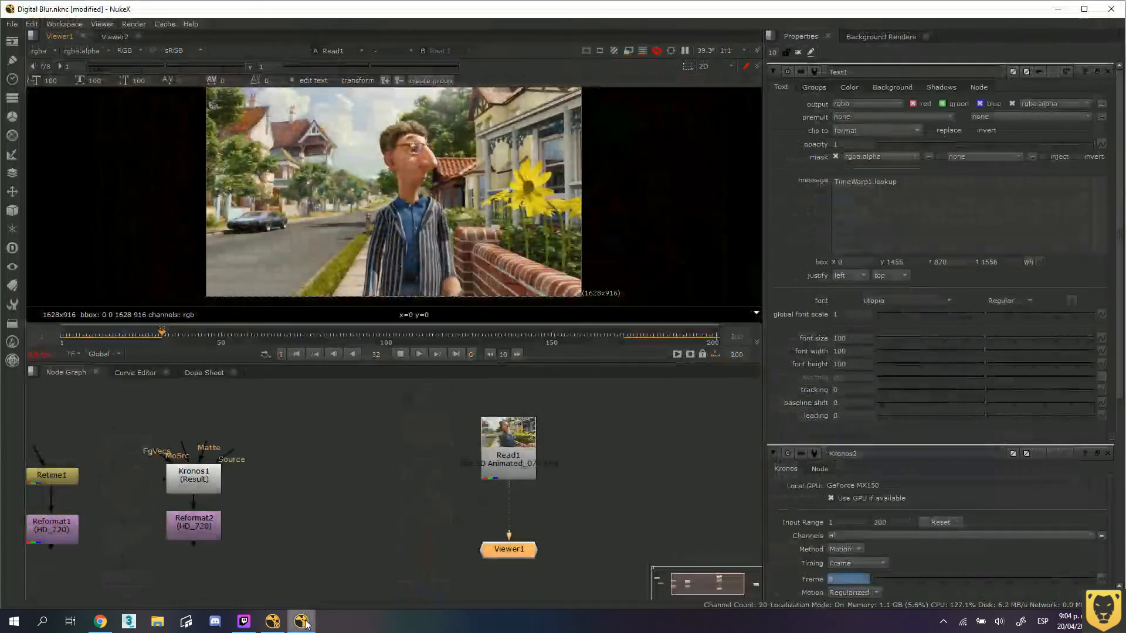
left_click(301, 621)
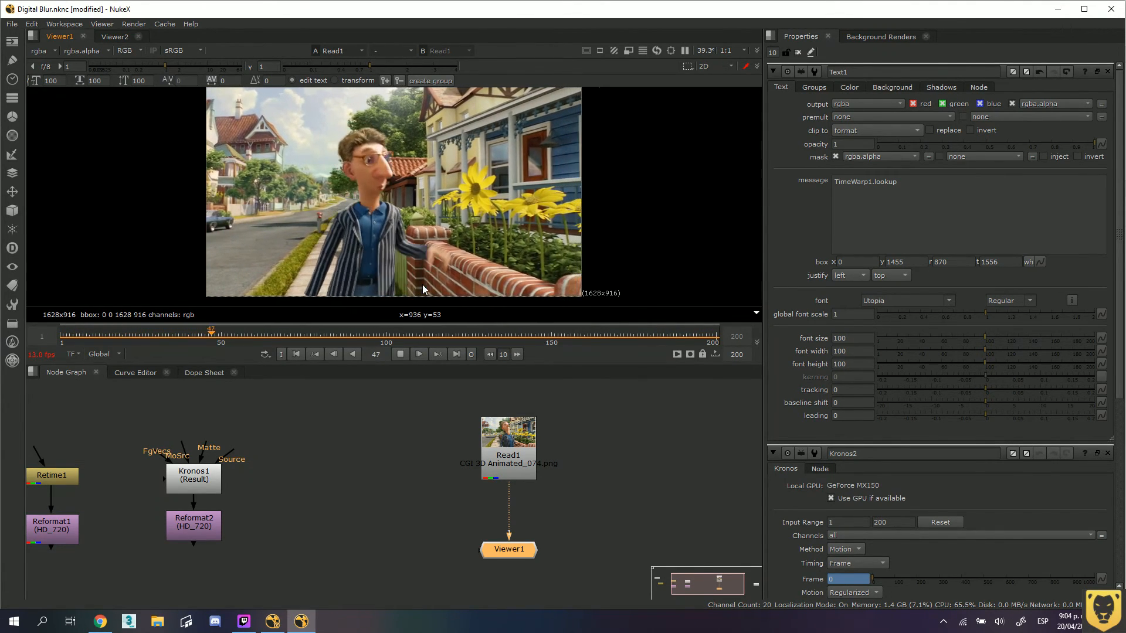
Set the timeline range source to Input and spread Read1 and Viewer1 farther apart in the node graph
left_click(114, 355)
left_click(106, 379)
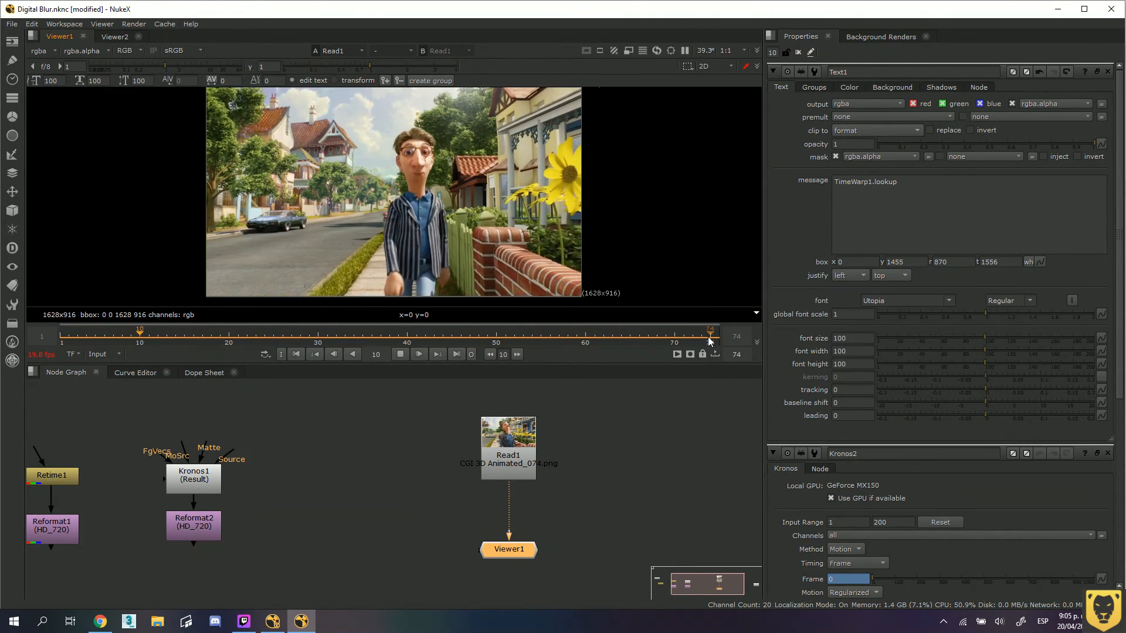
left_click_drag(522, 550, 522, 564)
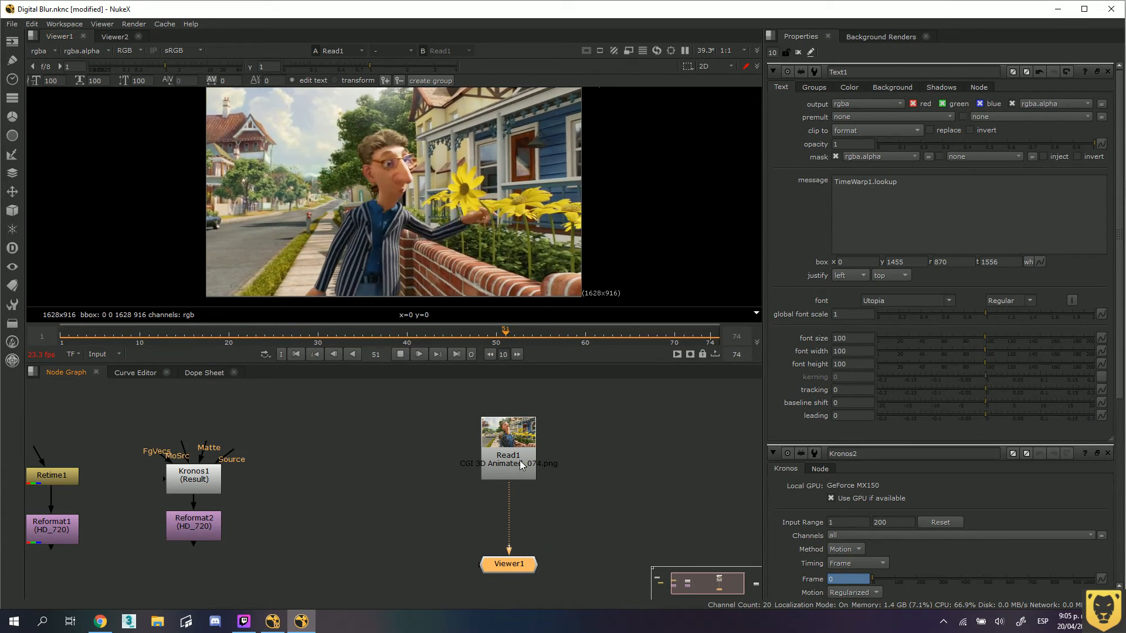
left_click_drag(520, 469, 519, 432)
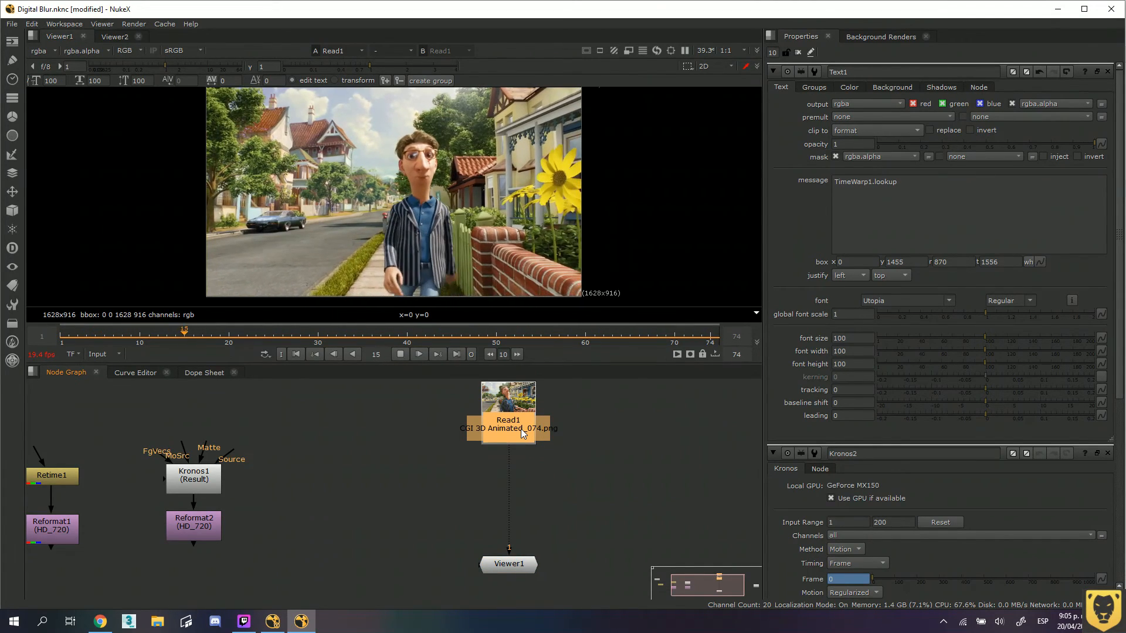
Add a Retime node and connect its input to Read1
key("r")
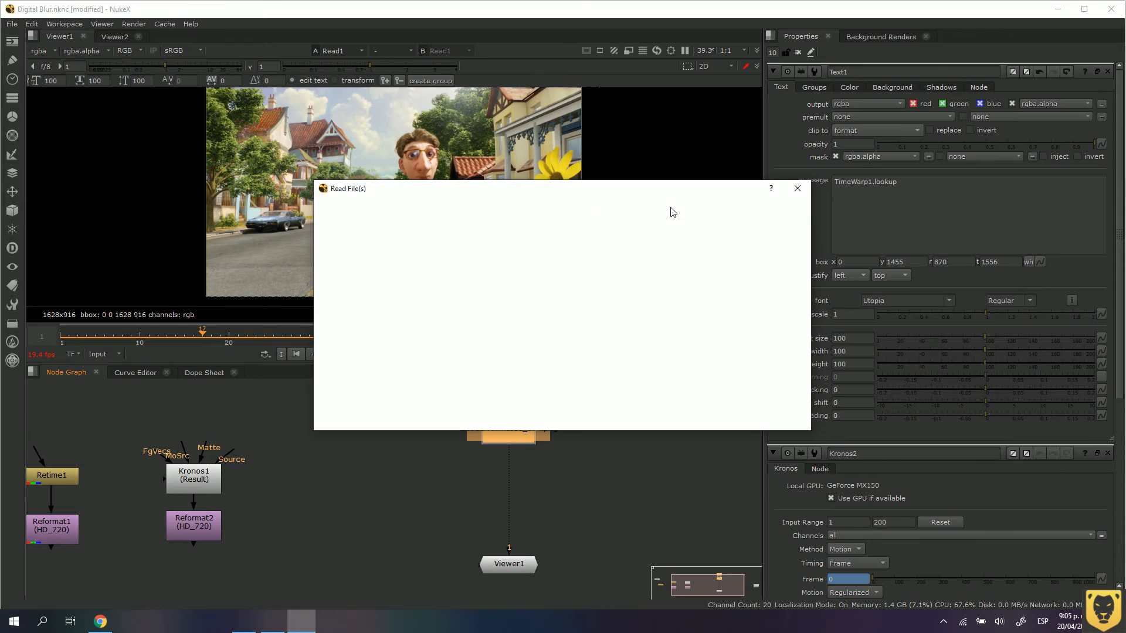
left_click(796, 189)
left_click(361, 464)
key("Tab")
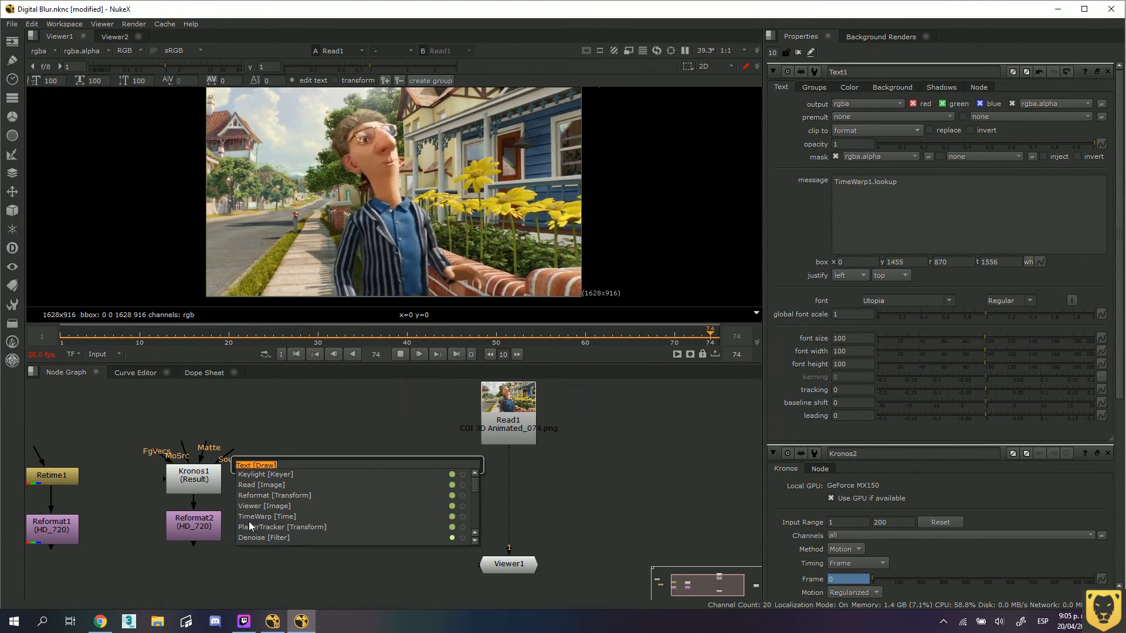
type("retime")
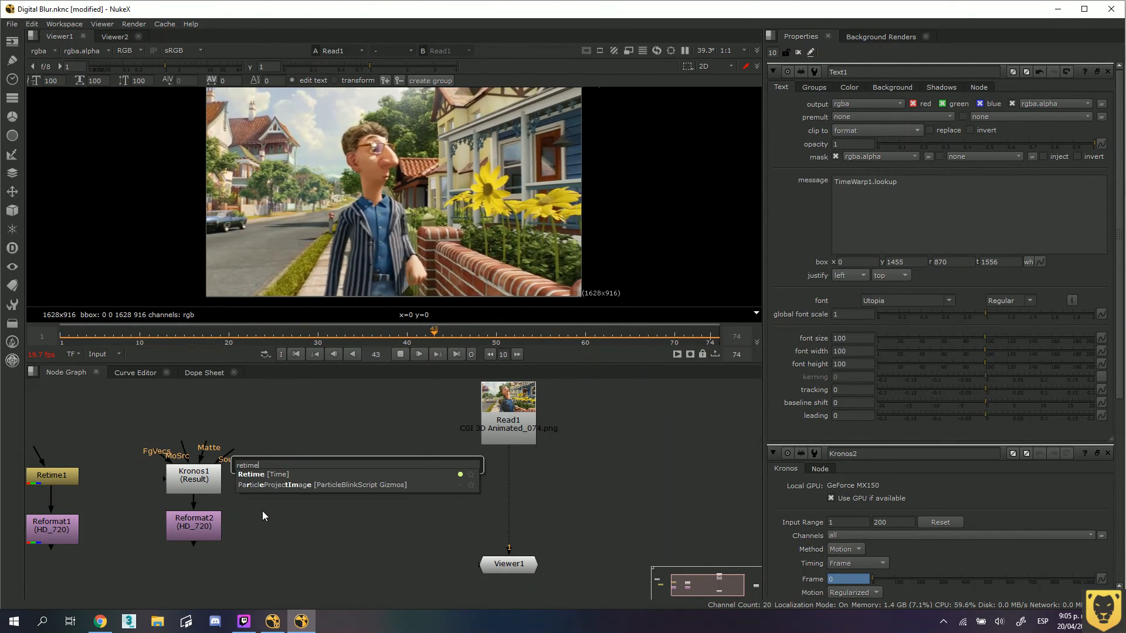
left_click(263, 473)
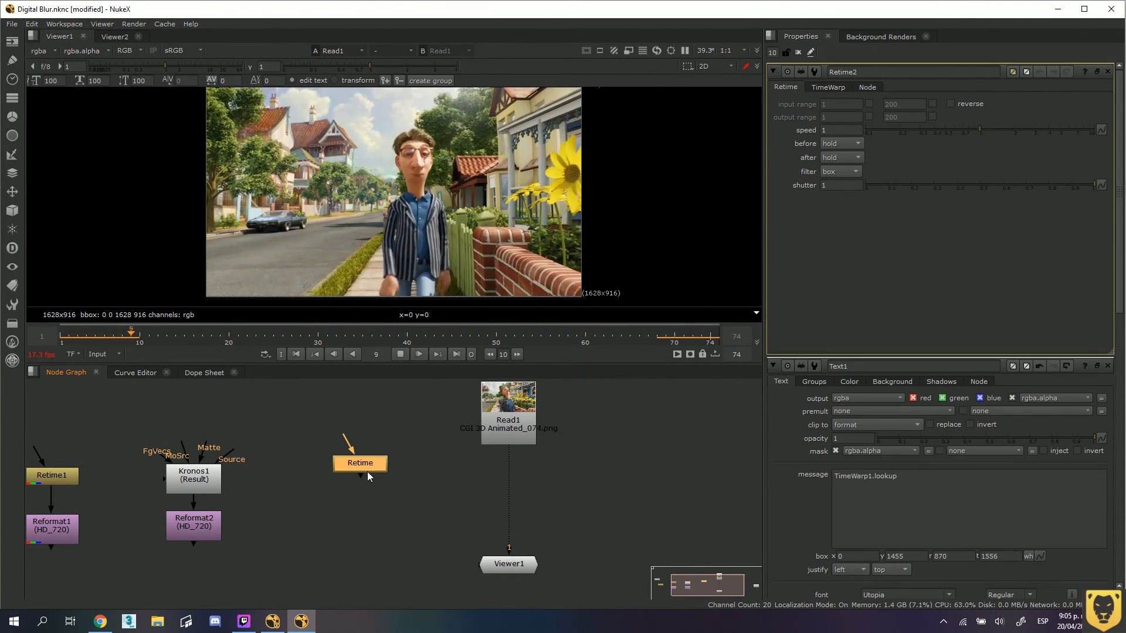
left_click_drag(507, 548, 428, 491)
left_click(470, 546)
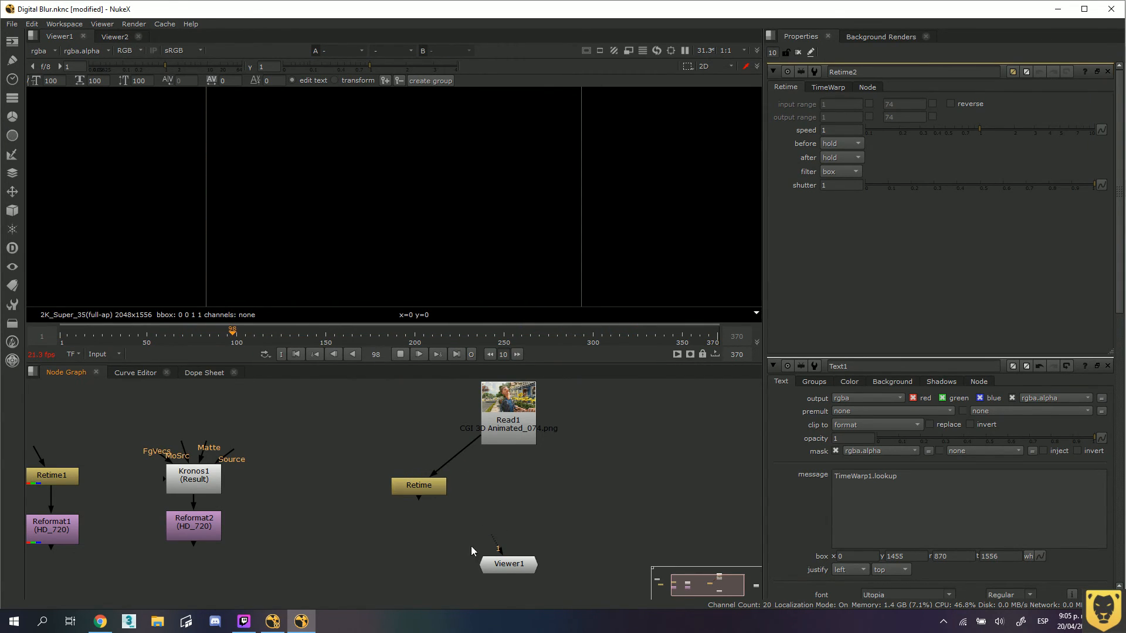
Duplicate the HD_720 Reformat1 node, attach the copy below the Retime node, and feed it into Viewer1
left_click(48, 528)
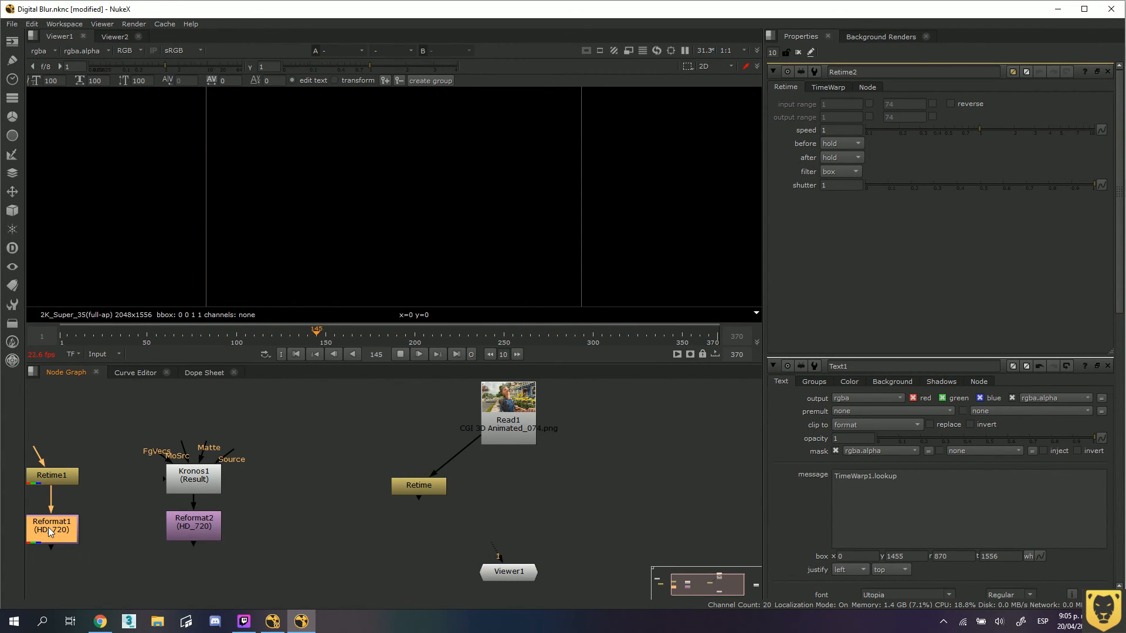
key("alt+c")
left_click_drag(88, 530, 419, 540)
left_click_drag(425, 484, 427, 459)
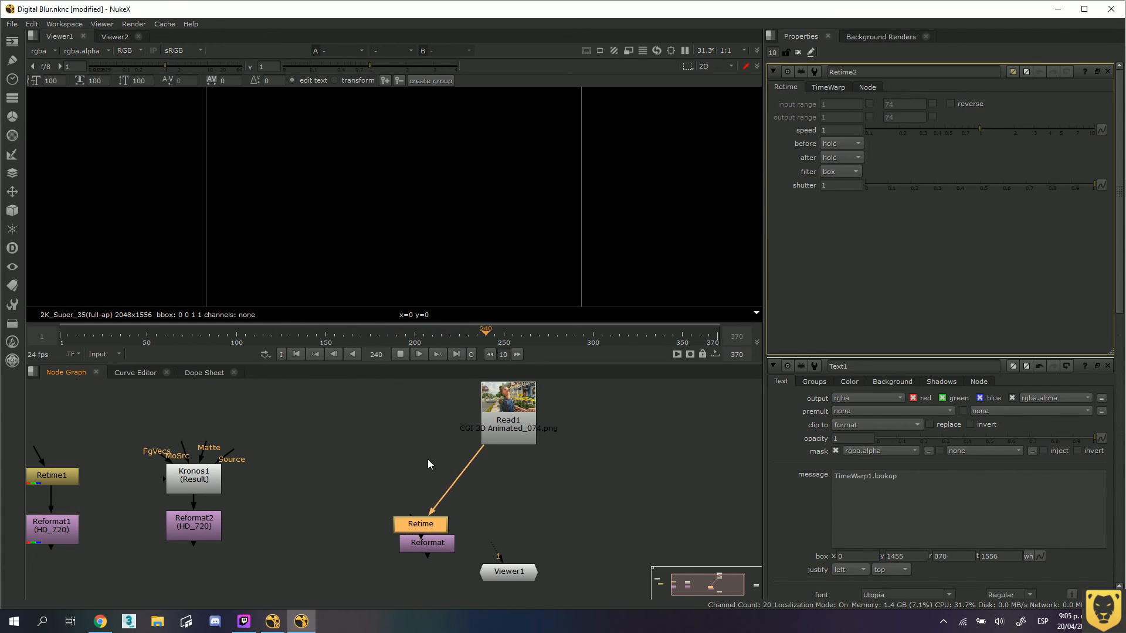
mouse_move(420, 538)
left_mouse_down()
mouse_move(492, 571)
mouse_move(421, 526)
left_mouse_up()
left_click_drag(429, 469, 430, 479)
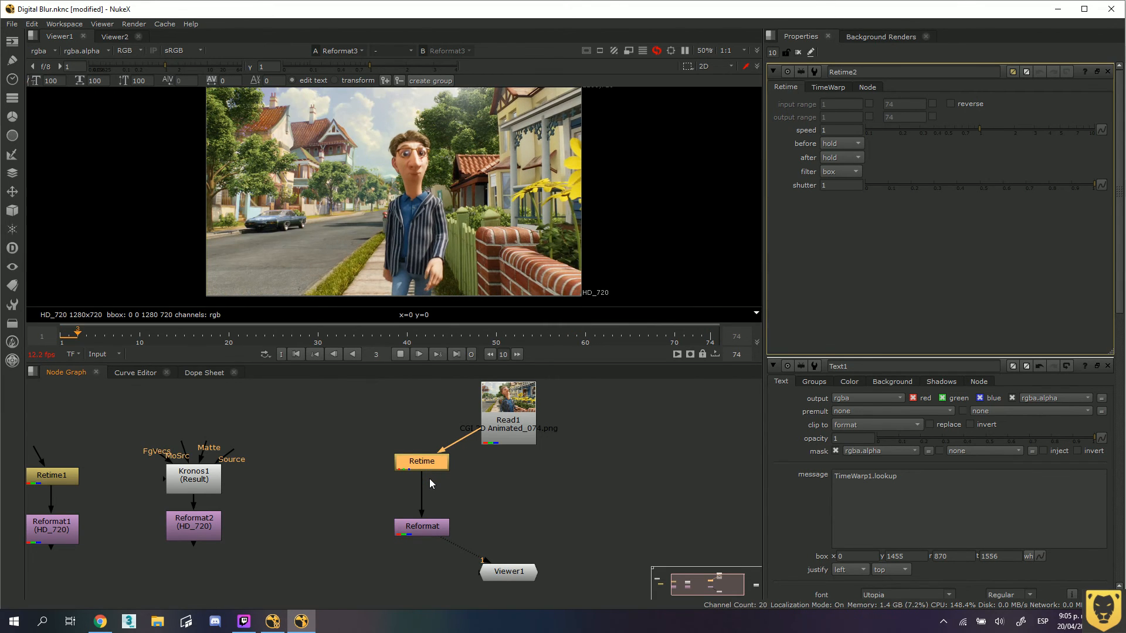
mouse_move(424, 527)
left_mouse_down()
mouse_move(424, 539)
mouse_move(432, 526)
left_mouse_up()
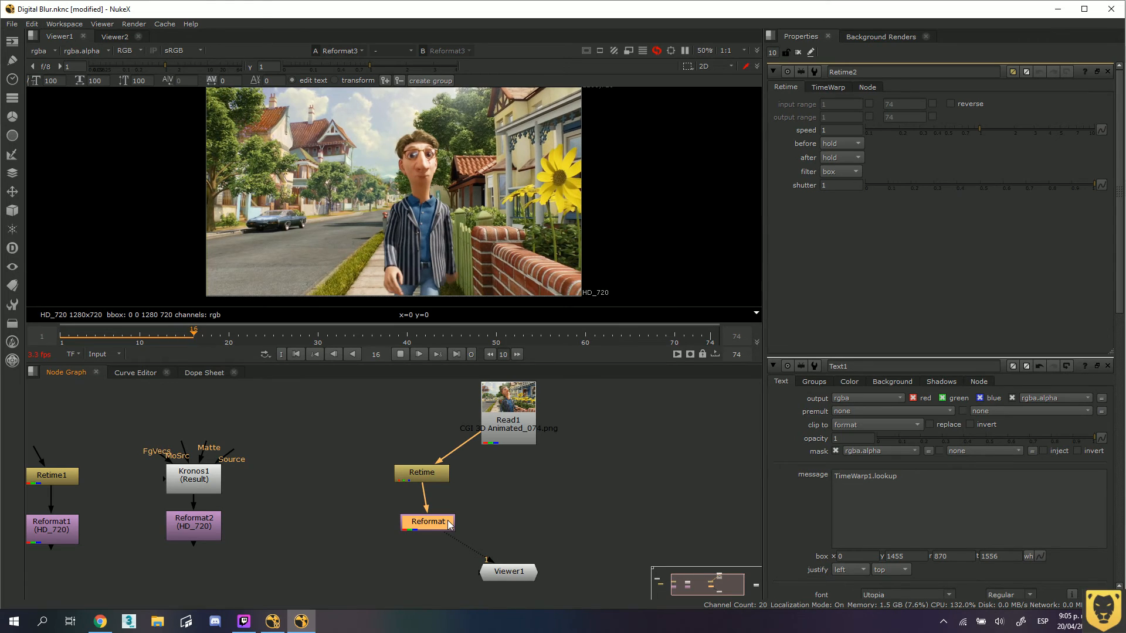
Move Kronos1 and Reformat2 beside the Retime branch and connect Reformat2 to Viewer1's second input
left_click_drag(195, 479, 604, 467)
left_click_drag(194, 522, 535, 573)
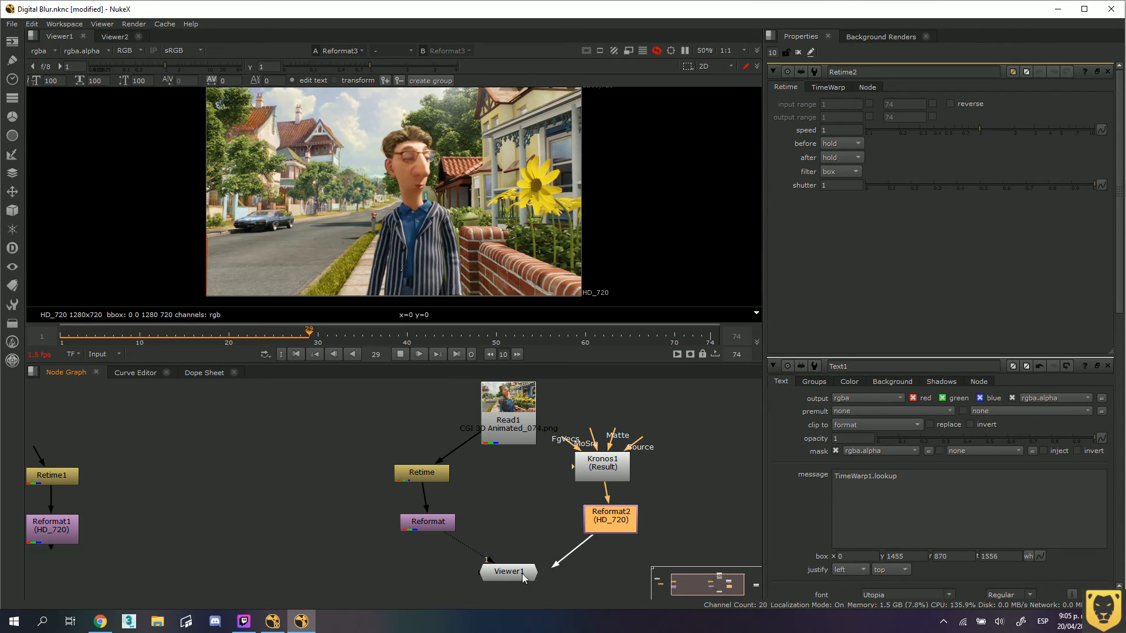
left_click_drag(617, 527, 612, 534)
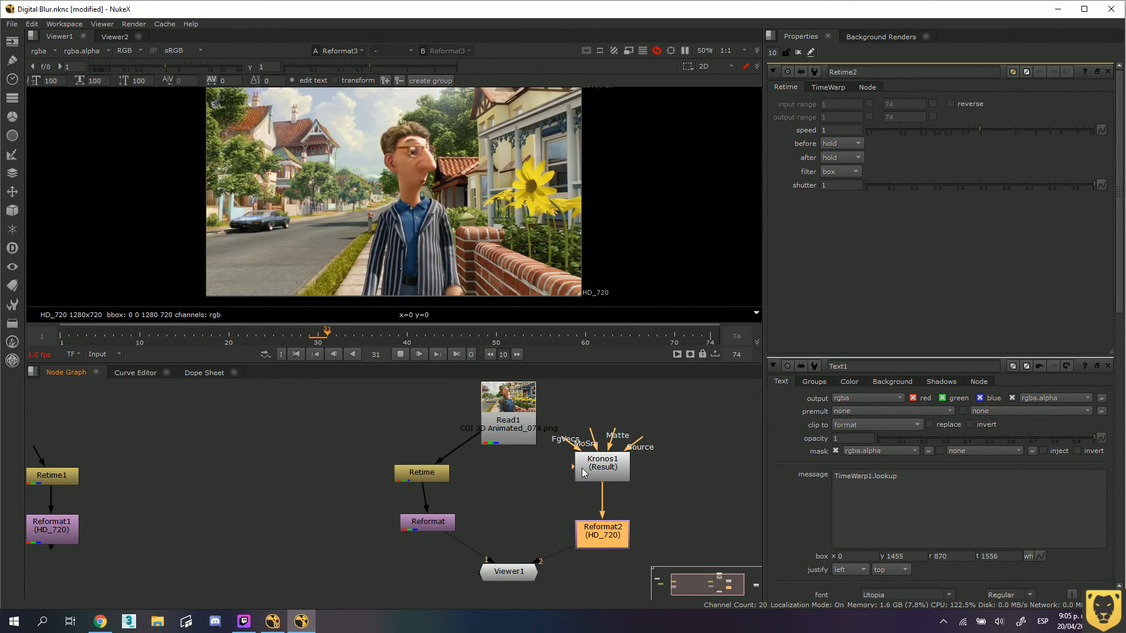
Try the PAL_16:9 output format on the Reformat node below Retime, and return it to HD_720
double_click(430, 522)
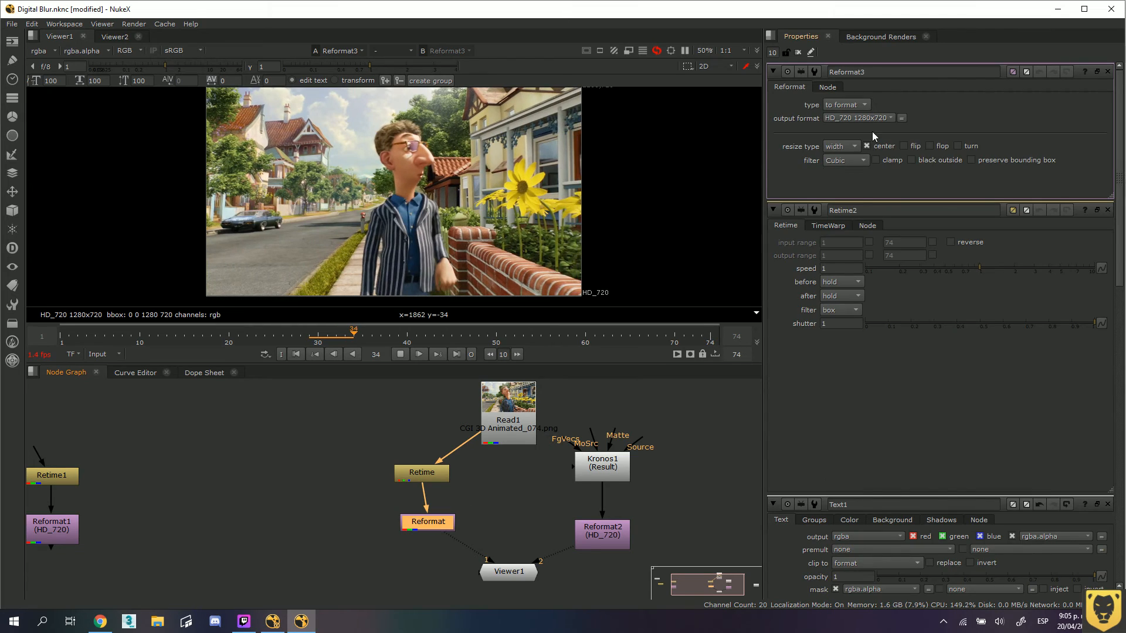
left_click(882, 118)
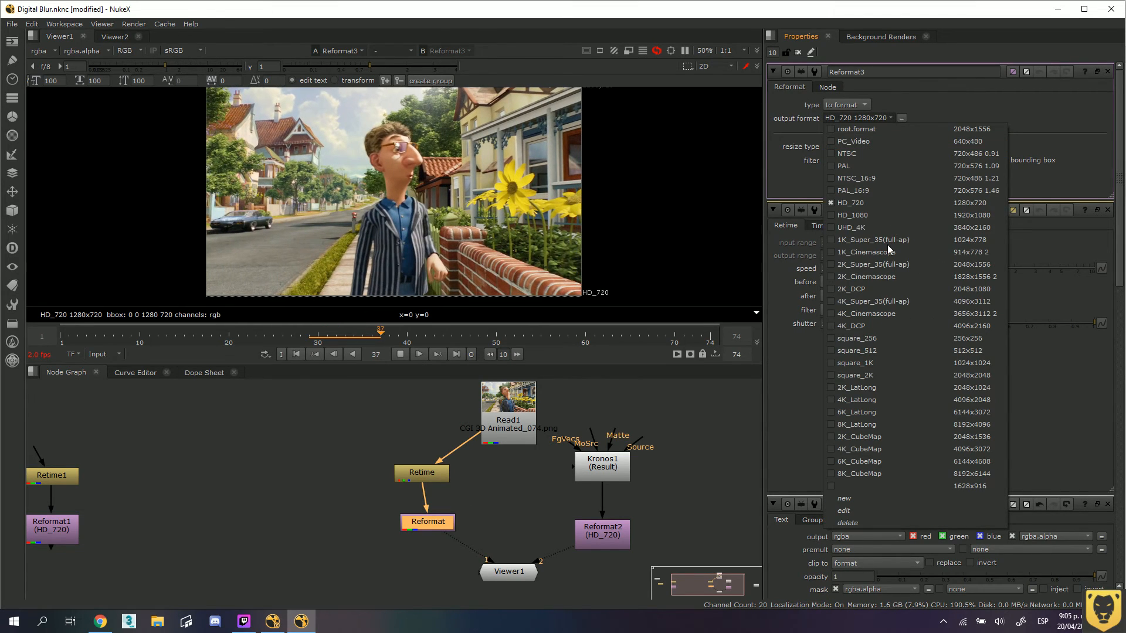
left_click(869, 189)
left_click(885, 116)
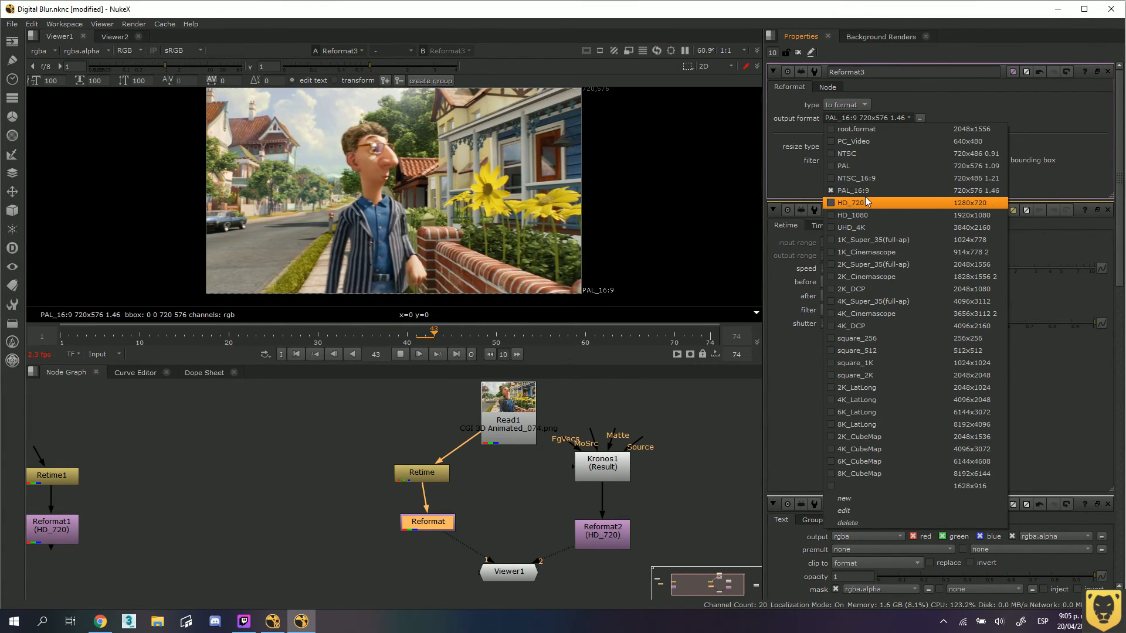
left_click(864, 196)
Delete the copied Reformat node, insert the original Reformat1 between Retime and Viewer1, and align Reformat2 with it
mouse_move(433, 525)
left_mouse_down()
mouse_move(401, 527)
mouse_move(419, 525)
left_mouse_up()
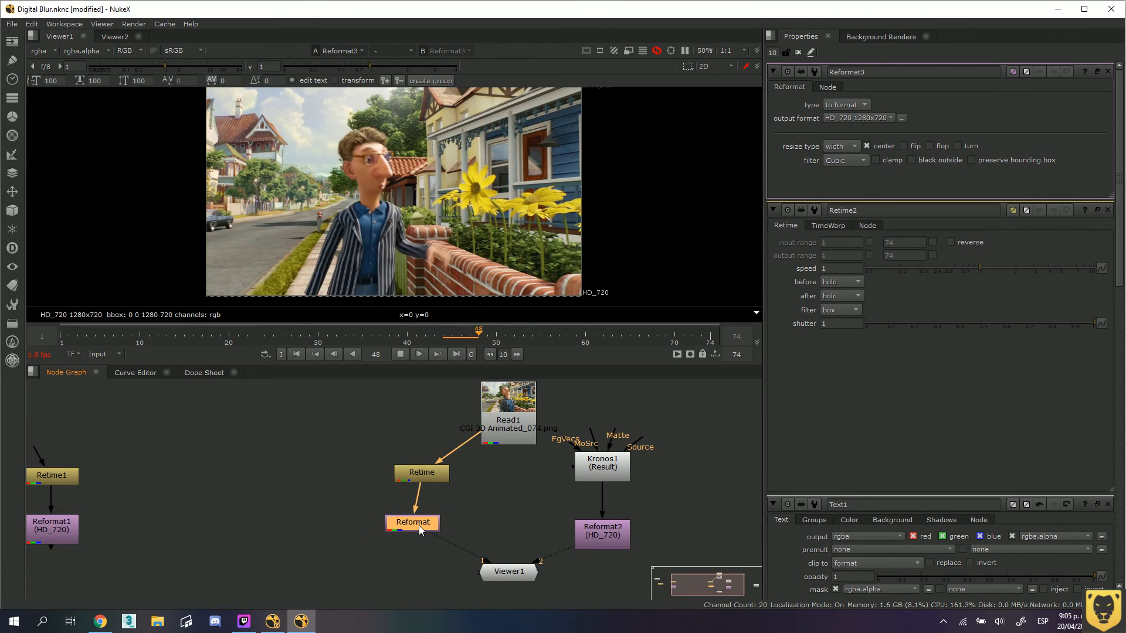
key("Delete")
left_click_drag(49, 525, 419, 529)
left_click_drag(612, 540, 610, 530)
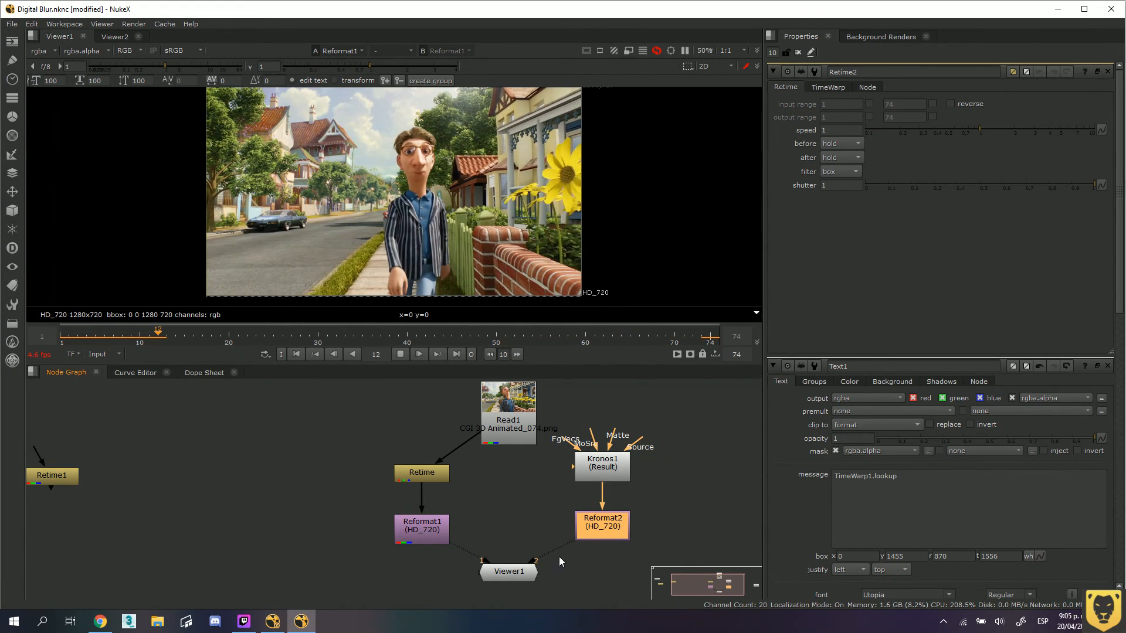
left_click_drag(520, 498, 491, 518)
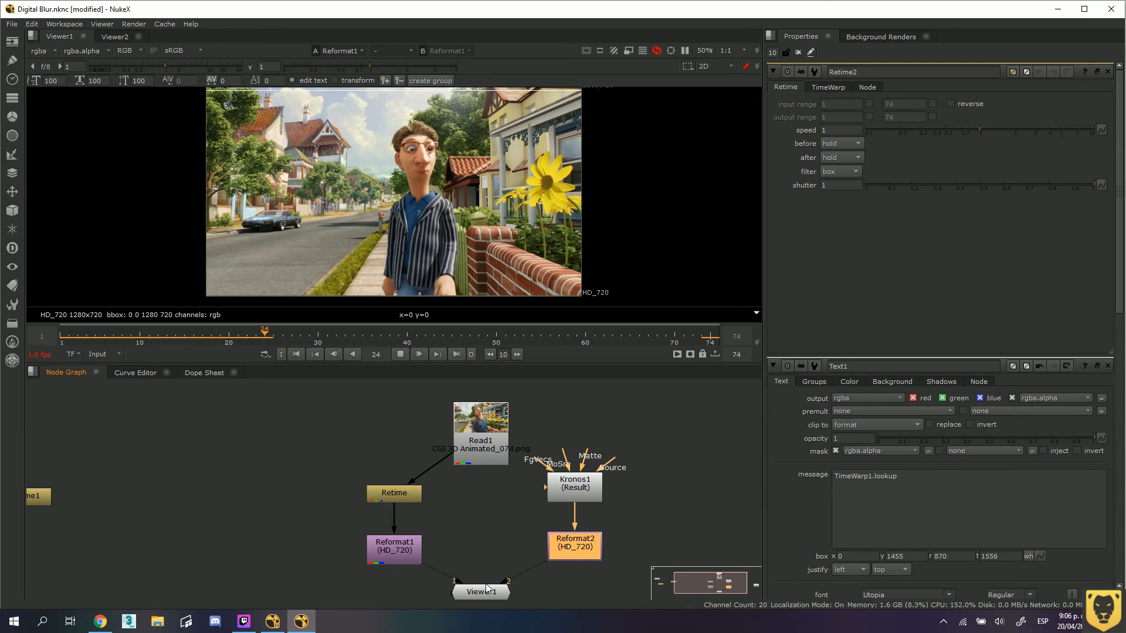
Detach Reformat1 from Viewer1, and reconnect Reformat2 to the viewer's second input and Reformat1 to its first
key("alt+i")
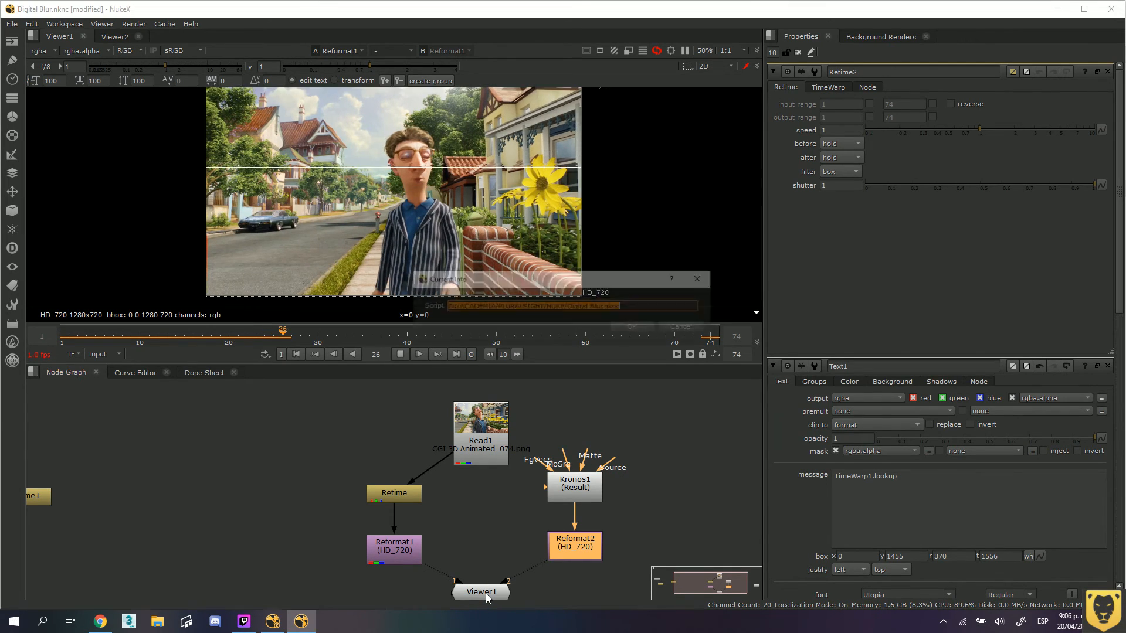
left_click(689, 329)
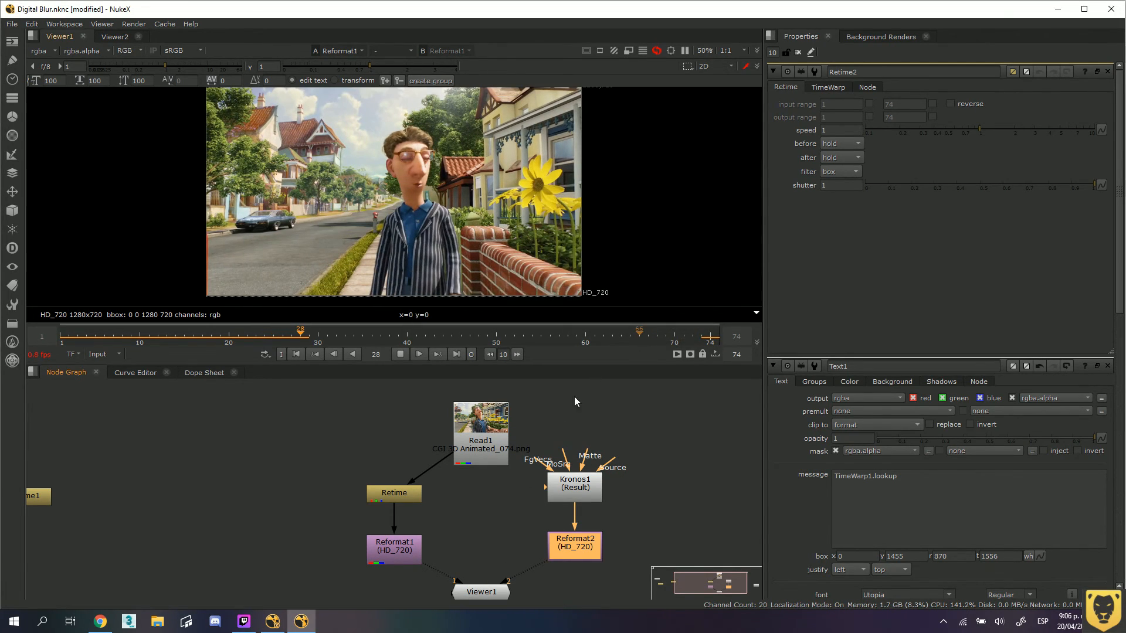
key("1")
left_click(478, 593)
left_click_drag(387, 568, 473, 544)
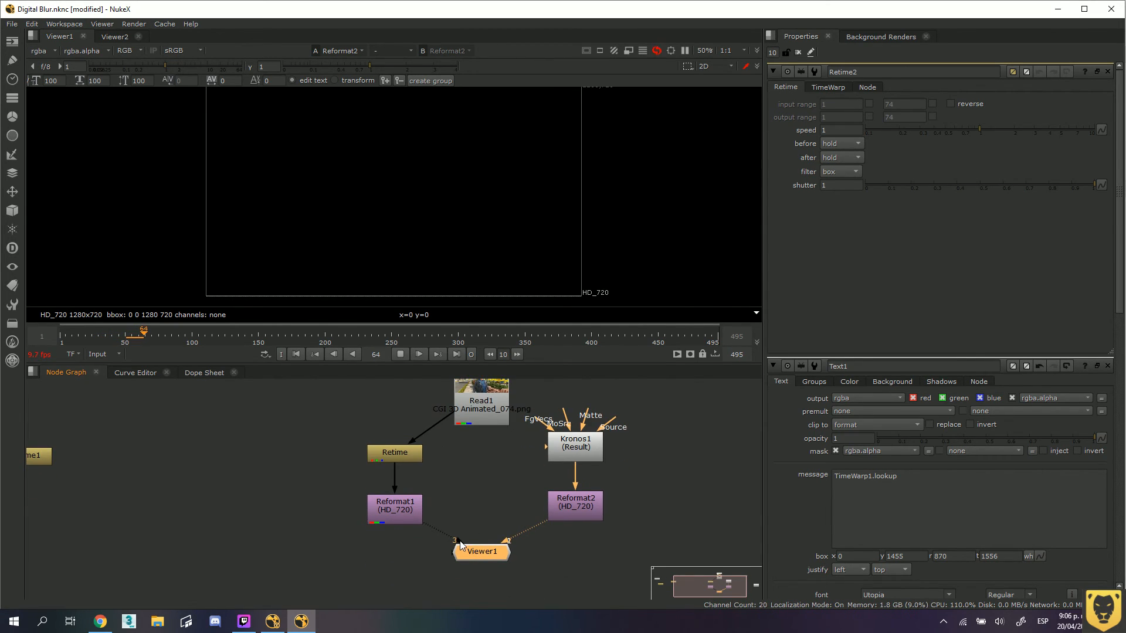
left_click(399, 520)
left_click(565, 506)
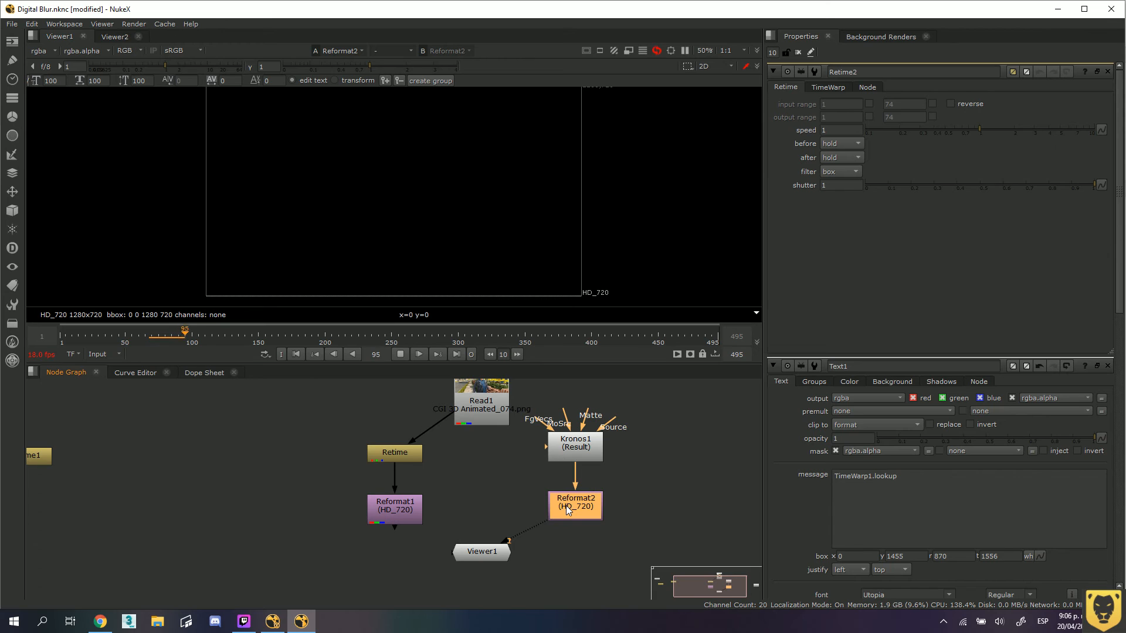
key("2")
left_click(392, 512)
key("1")
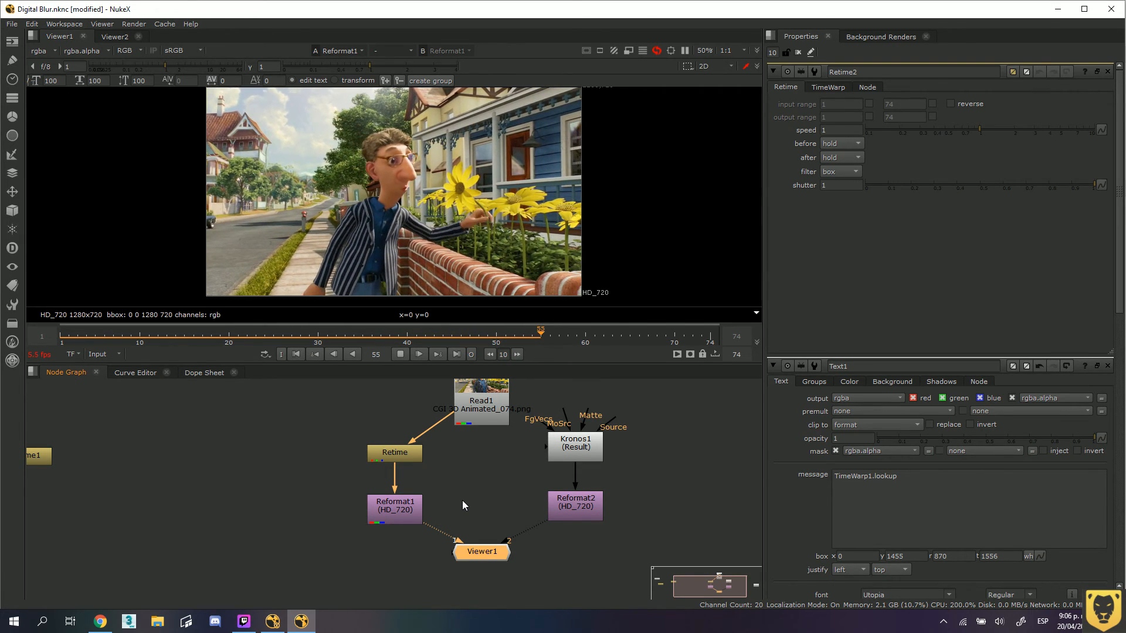
Reposition Kronos1 and Read1 slightly, and leave Kronos1's Source input detached from Read1
left_click_drag(486, 452, 417, 474)
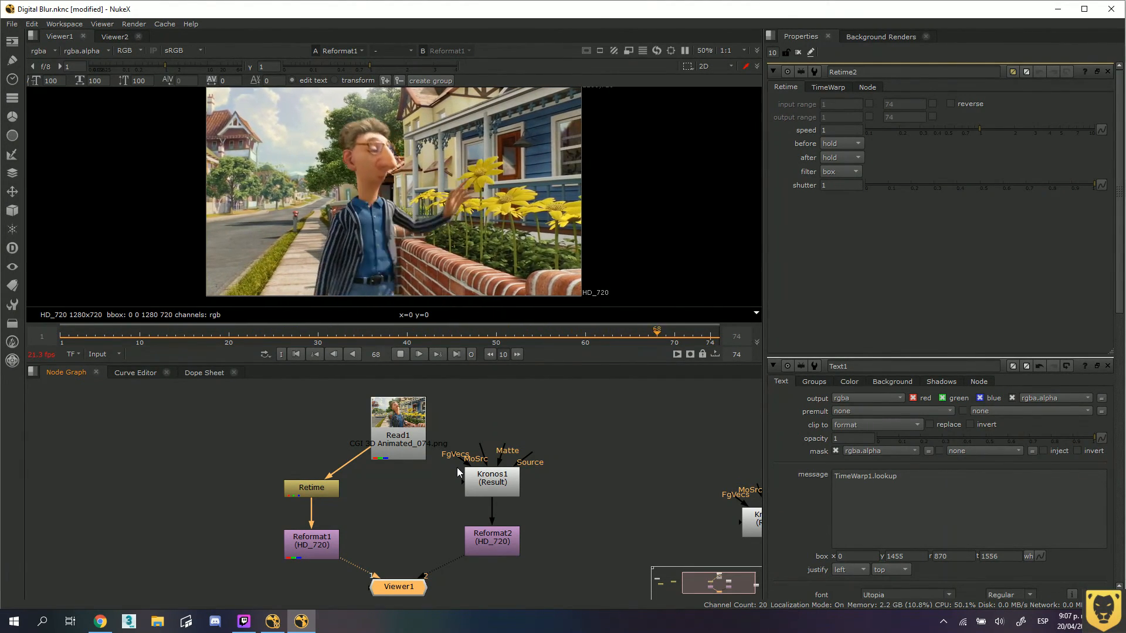
left_click_drag(475, 478, 472, 484)
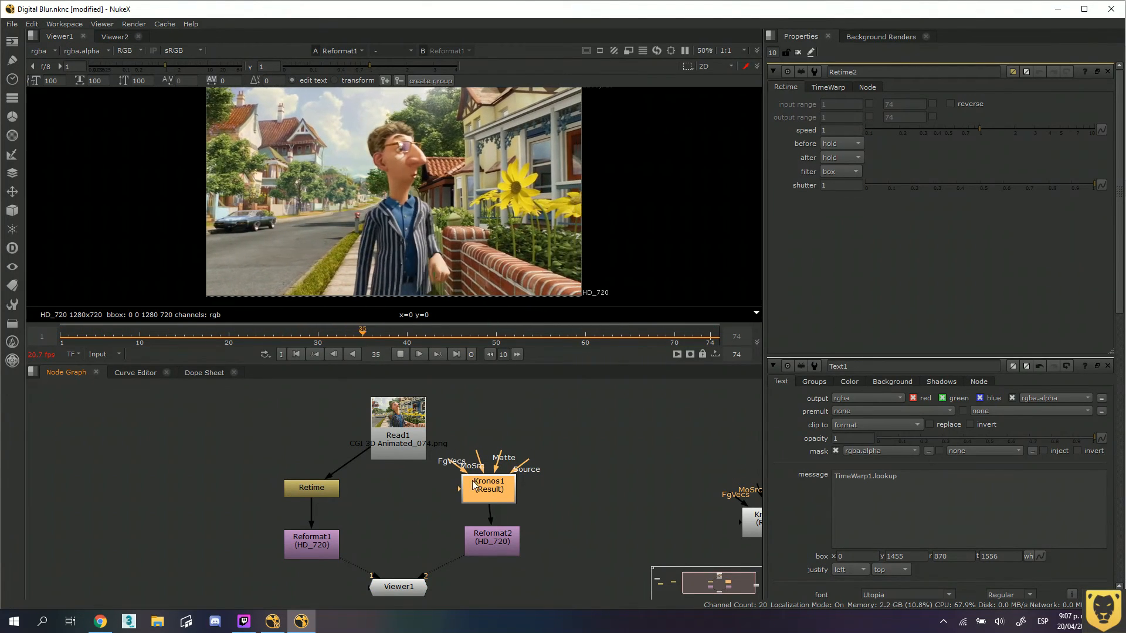
mouse_move(410, 434)
left_mouse_down()
mouse_move(413, 410)
mouse_move(414, 432)
left_mouse_up()
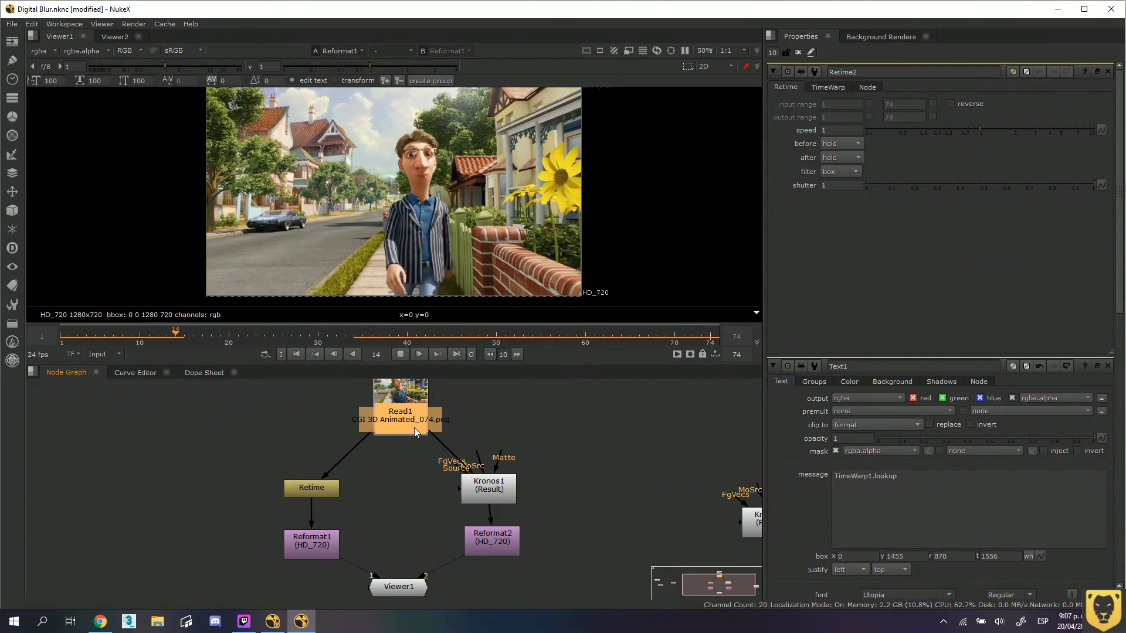
left_click_drag(432, 432, 532, 429)
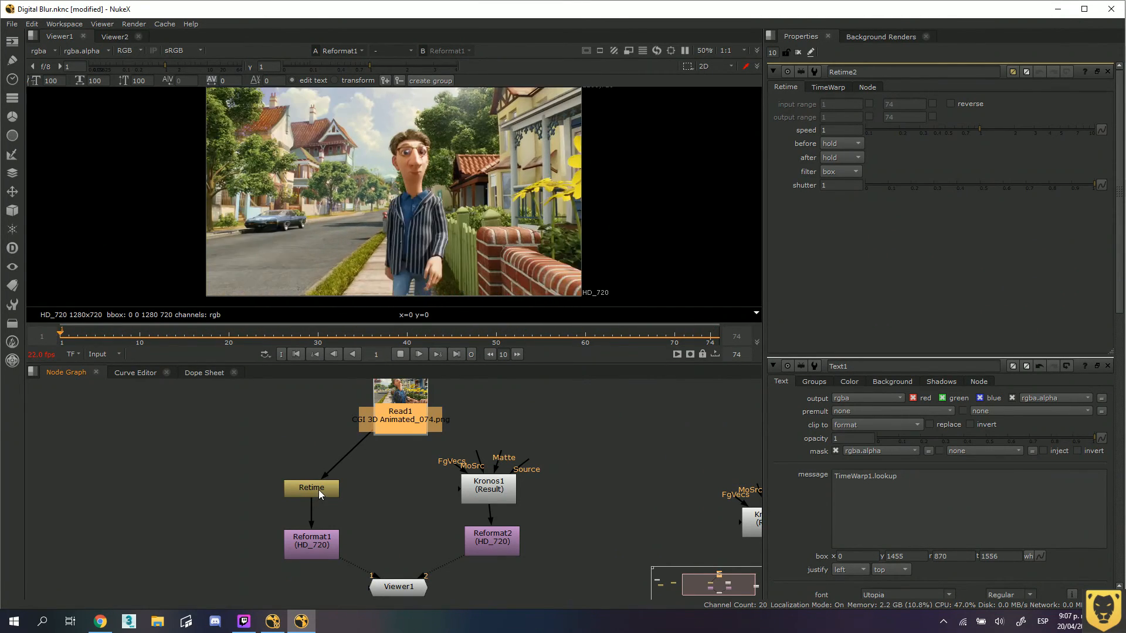
Set the speed of the Retime node below Read1 to 0.5 and play the slowed clip
left_click(318, 490)
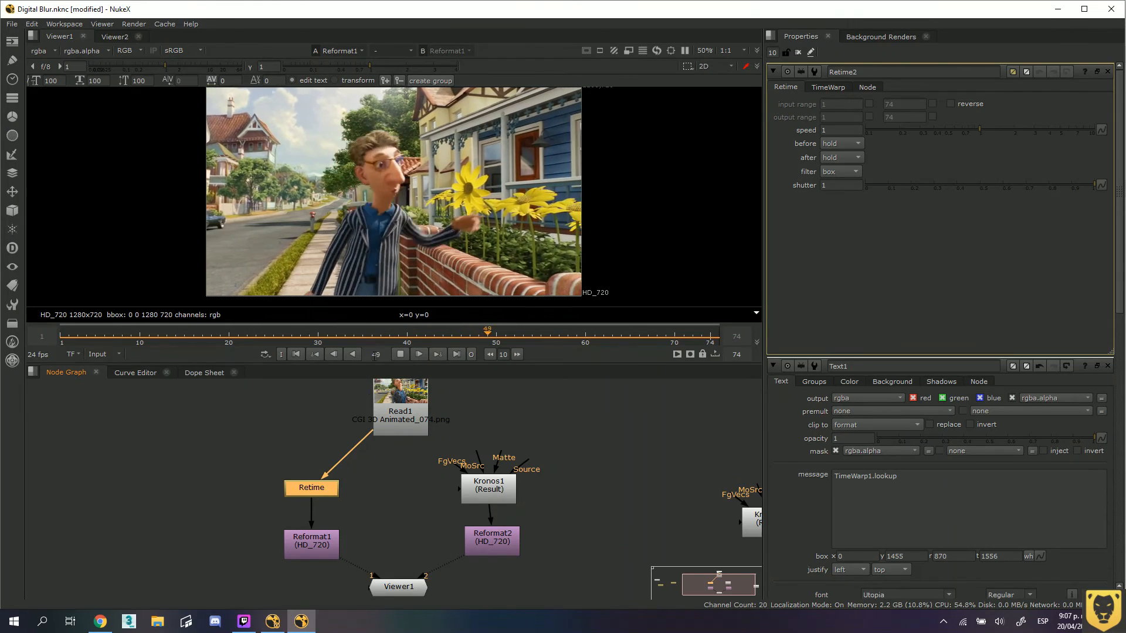
left_click(399, 354)
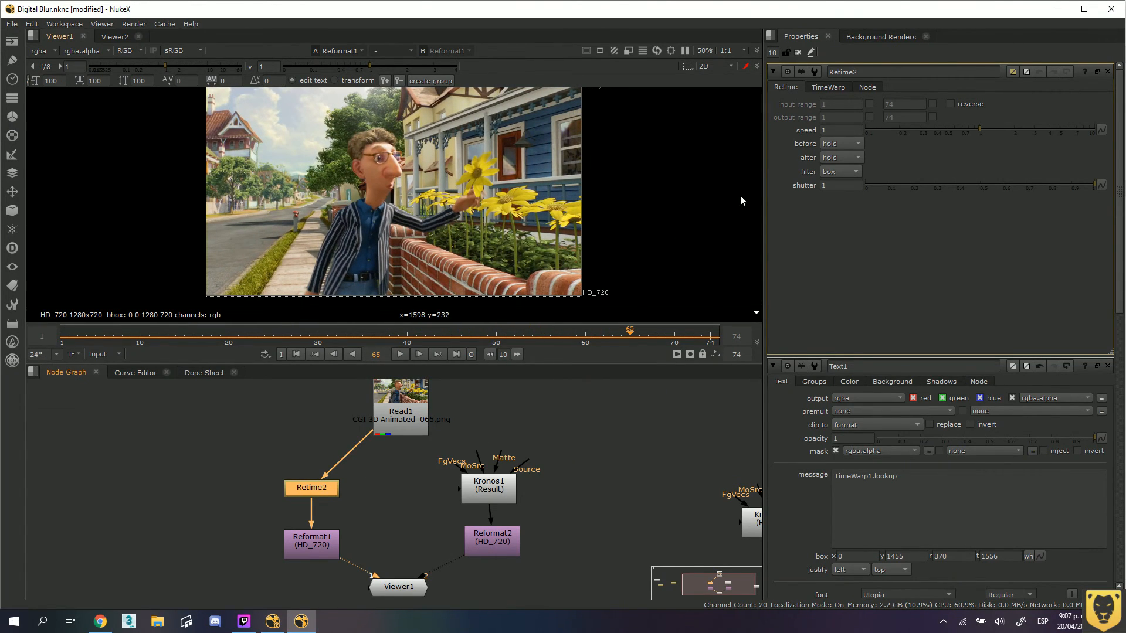
left_click(824, 130)
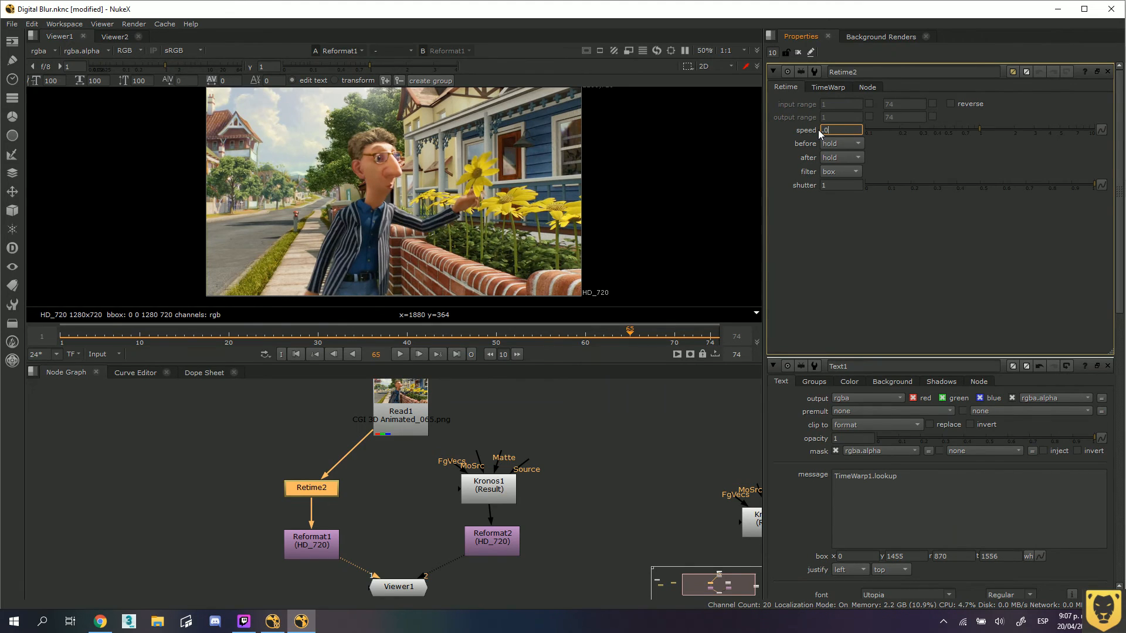
type(".5")
key("Return")
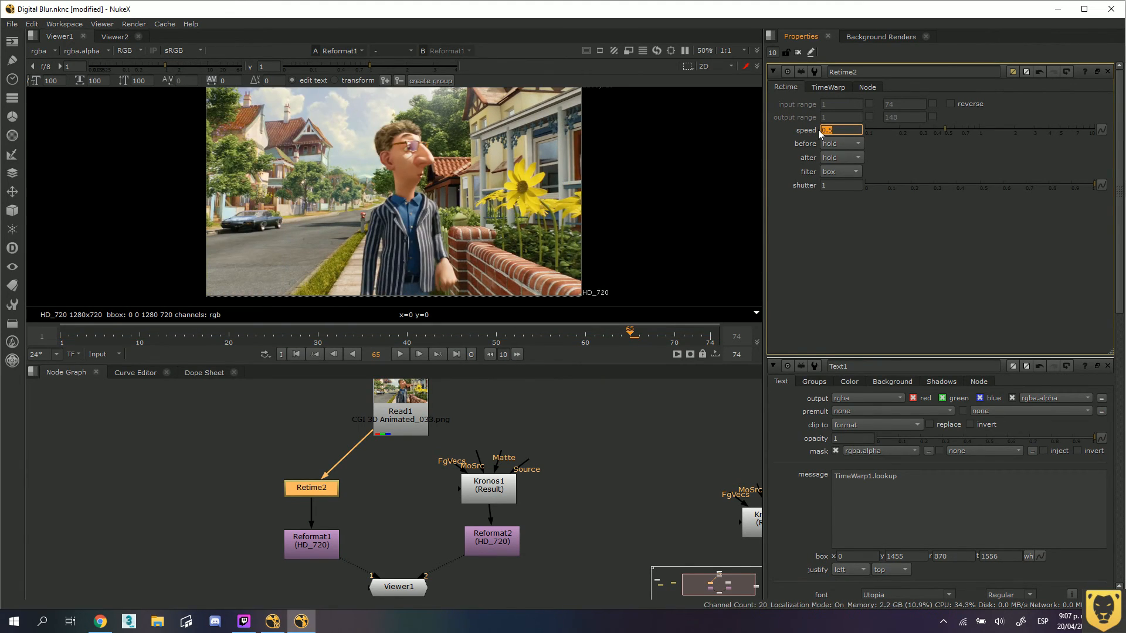
left_click(401, 354)
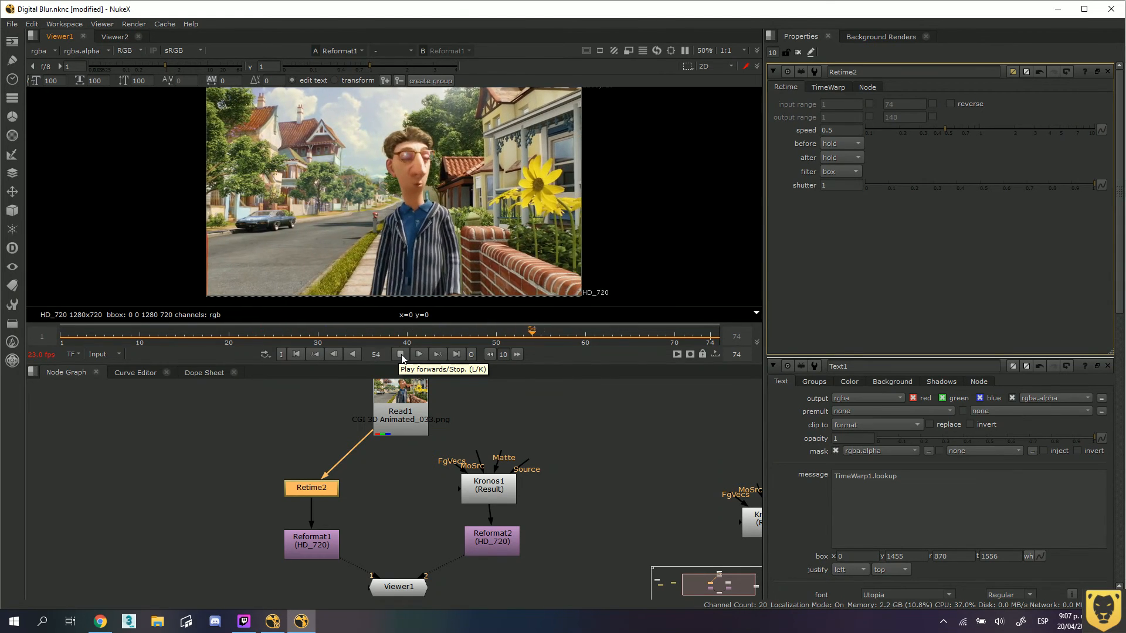
Set the Retime node's speed to 3 and play back the accelerated clip
left_click_drag(839, 130, 821, 131)
type("3")
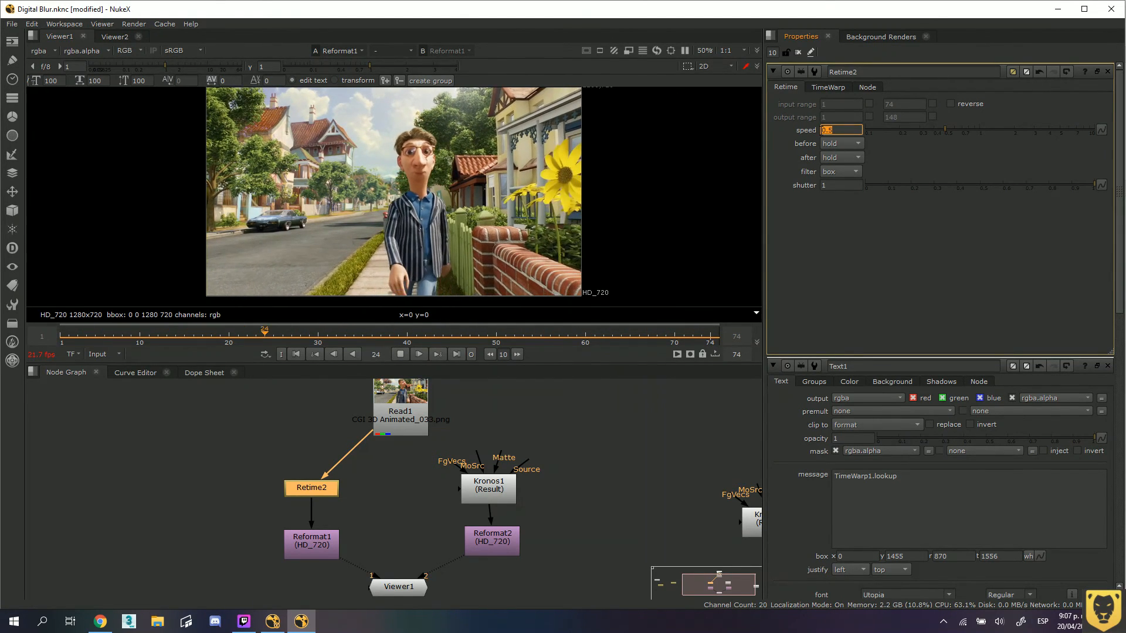
left_click(400, 354)
left_click(399, 354)
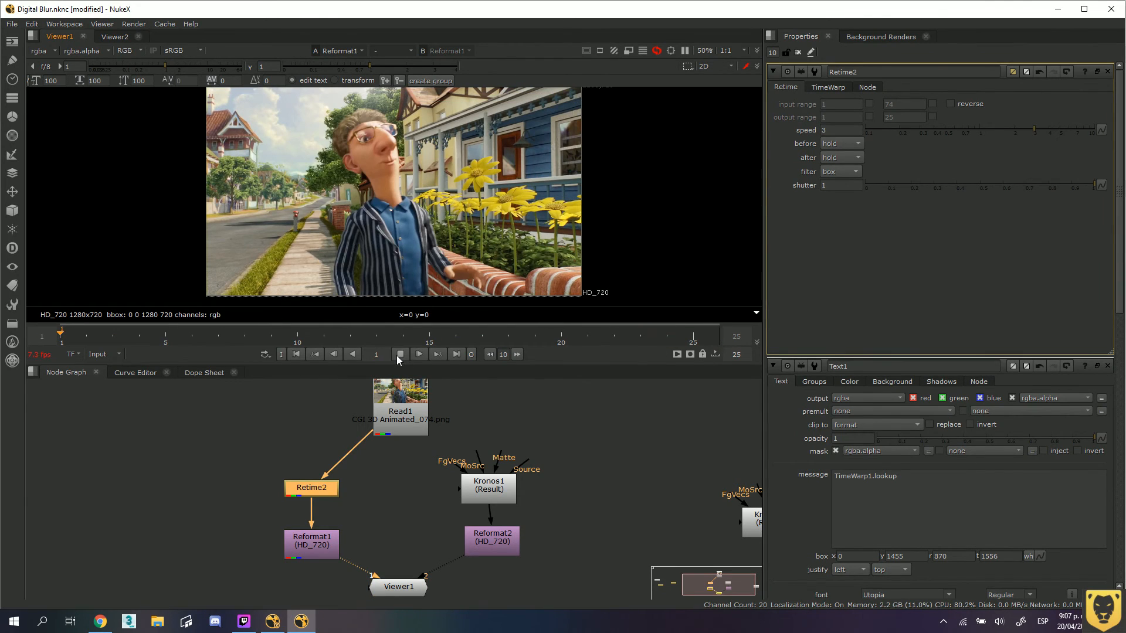
left_click(397, 356)
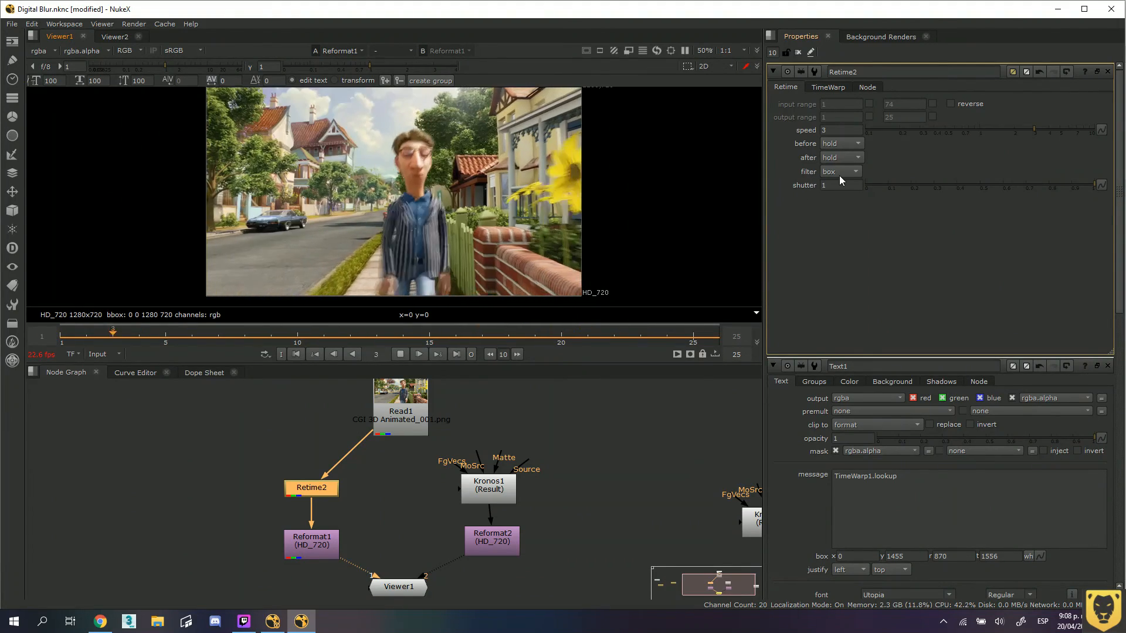
Try shutter values of 10, 0.1 and 0.2 on the Retime node while the clip plays
left_click(830, 185)
type("10")
key("Return")
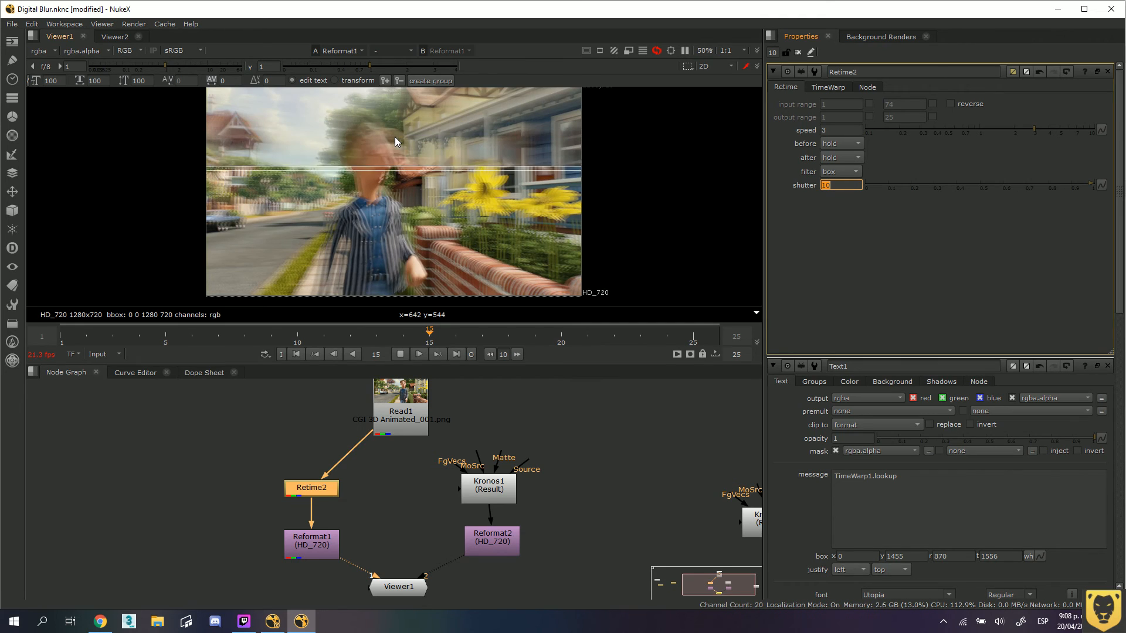
type(".1")
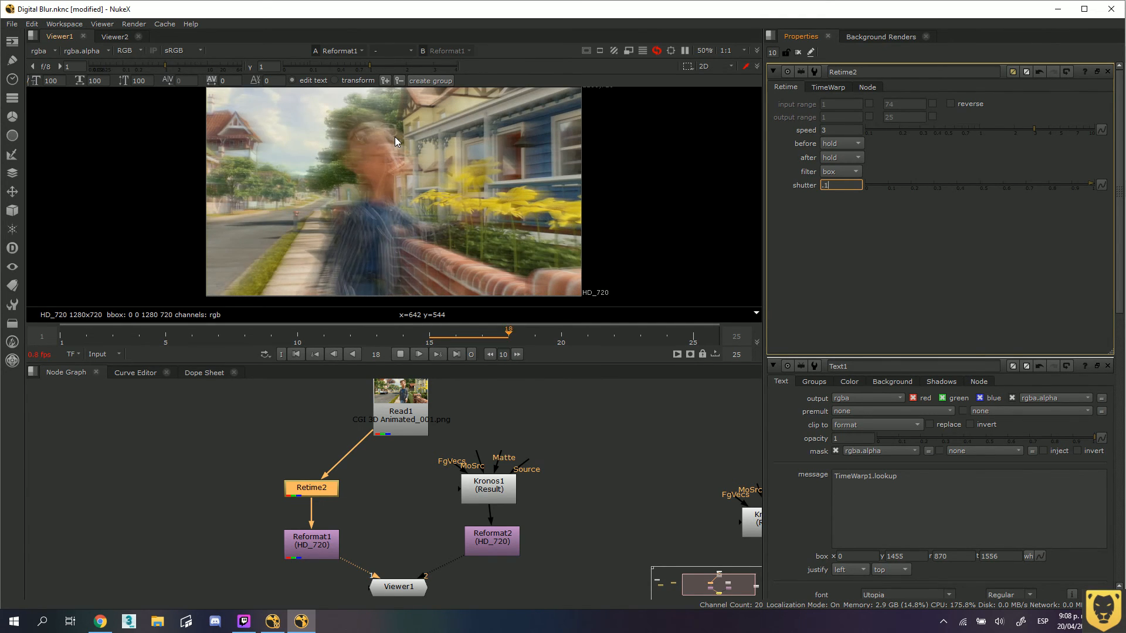
key("Return")
type("2")
key("Return")
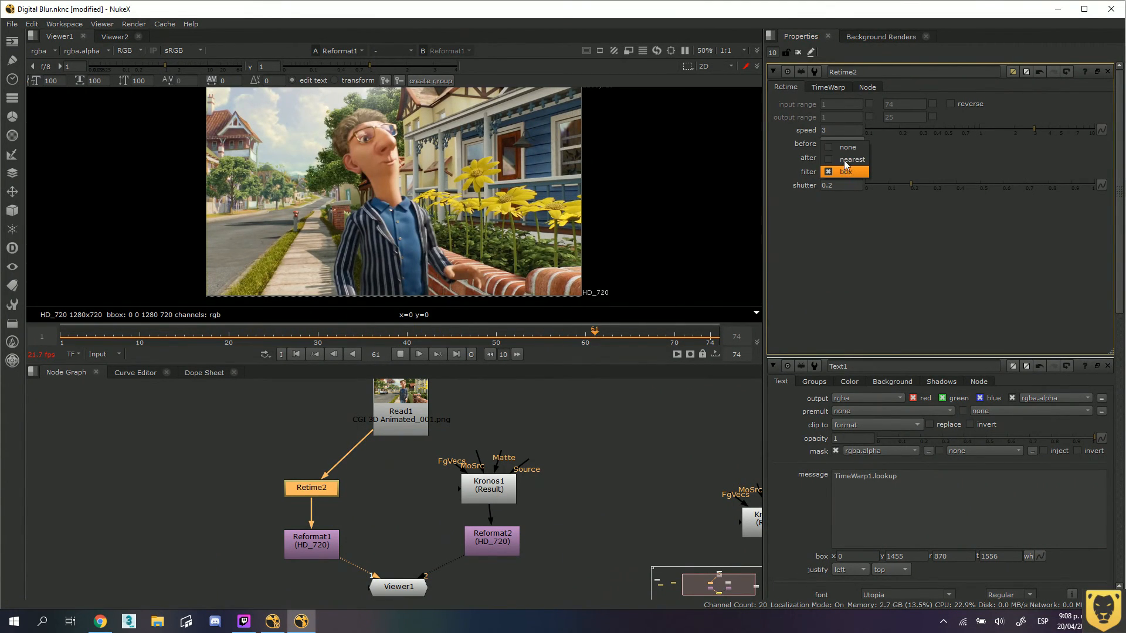
Try the none filter on the Retime node, and return the filter to box
left_click(849, 153)
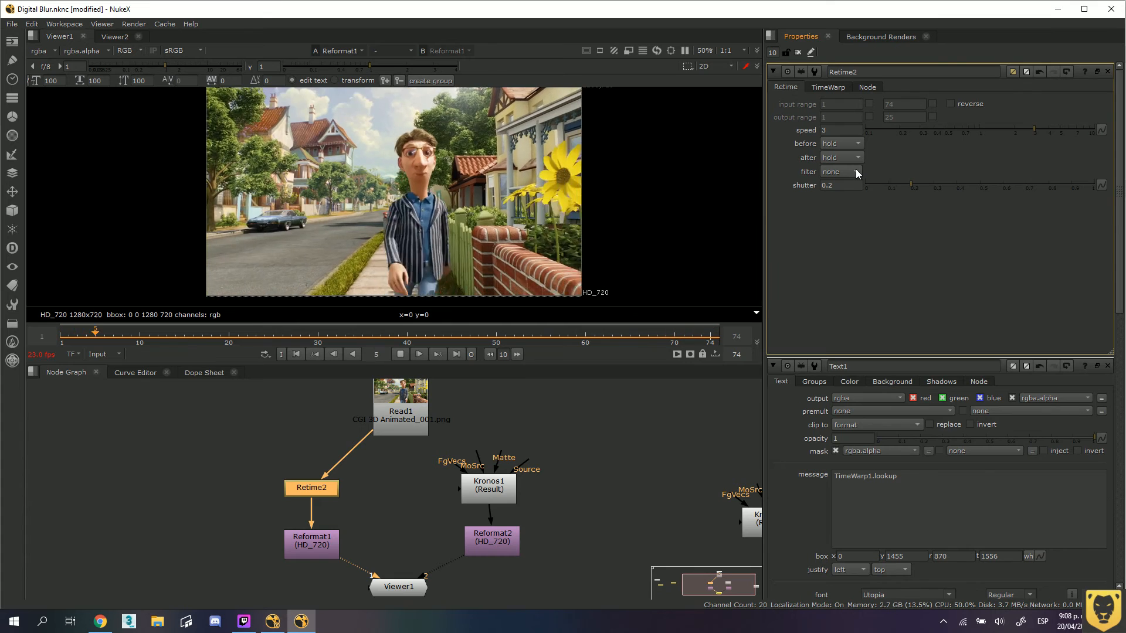
left_click(857, 172)
left_click(843, 195)
Set the Retime node's shutter to 0.4, play back the clip, and stop the playback
left_click(833, 185)
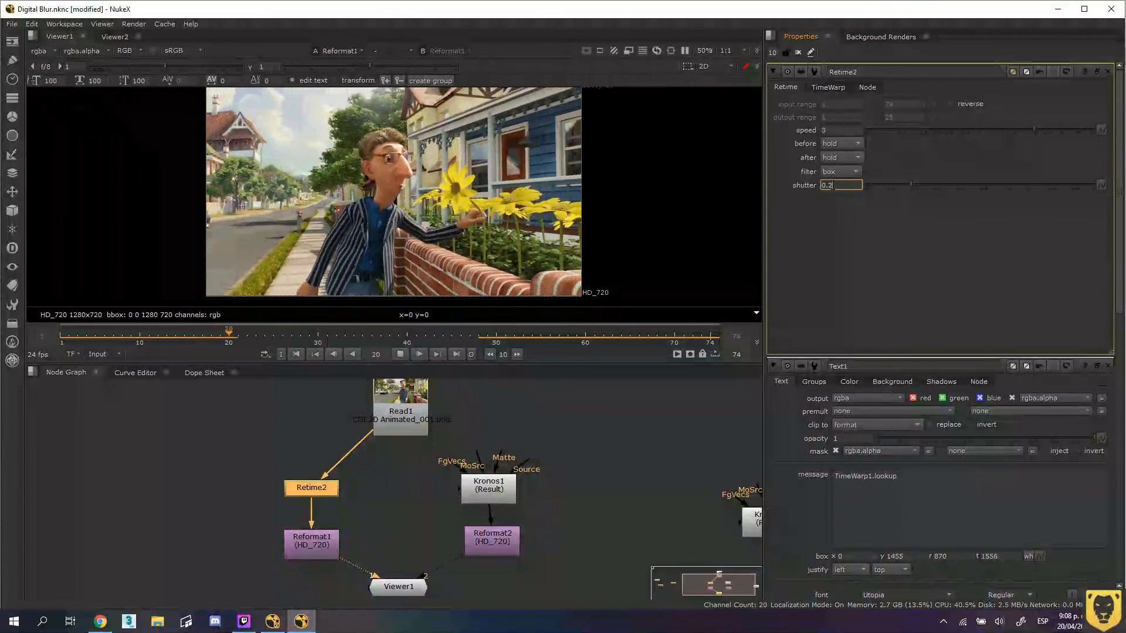
key("BackSpace")
type("4")
key("Return")
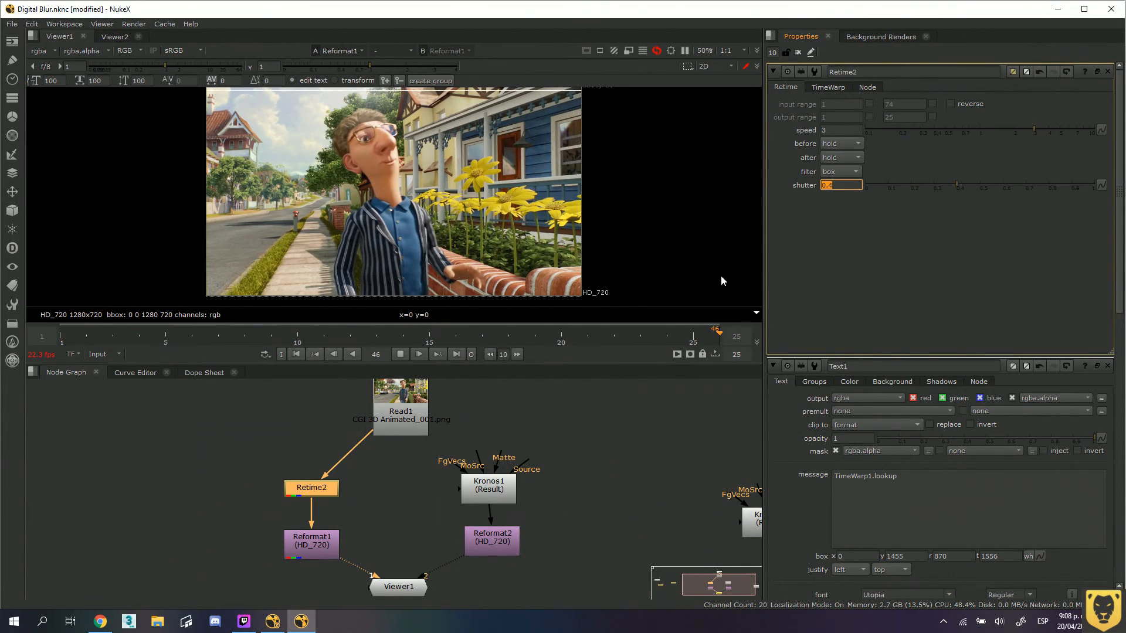
left_click(418, 355)
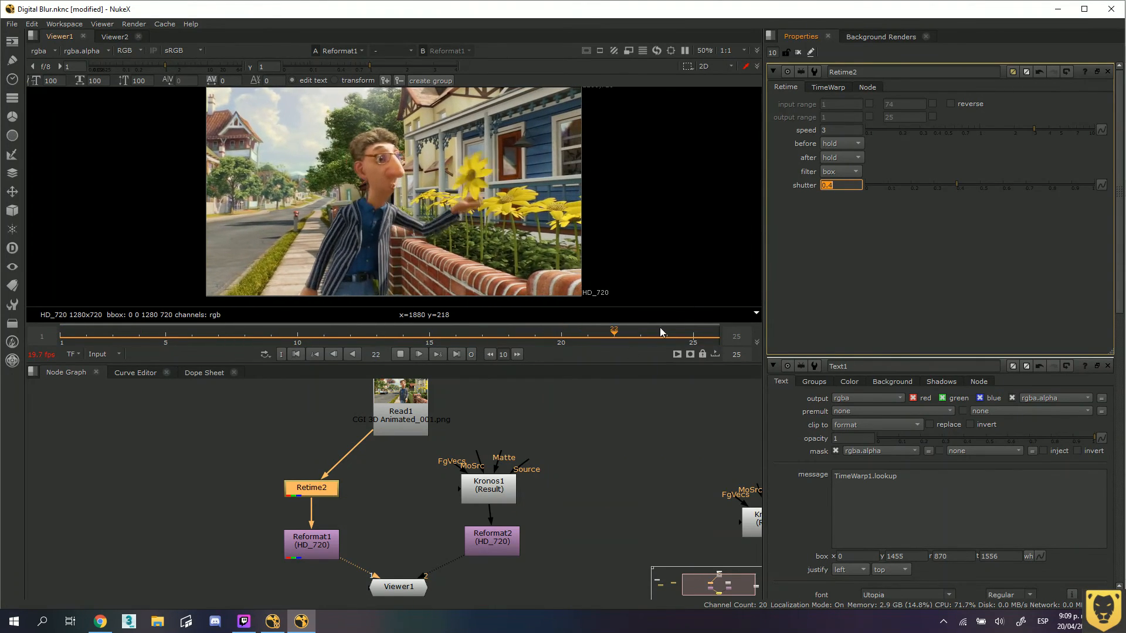
left_click(399, 354)
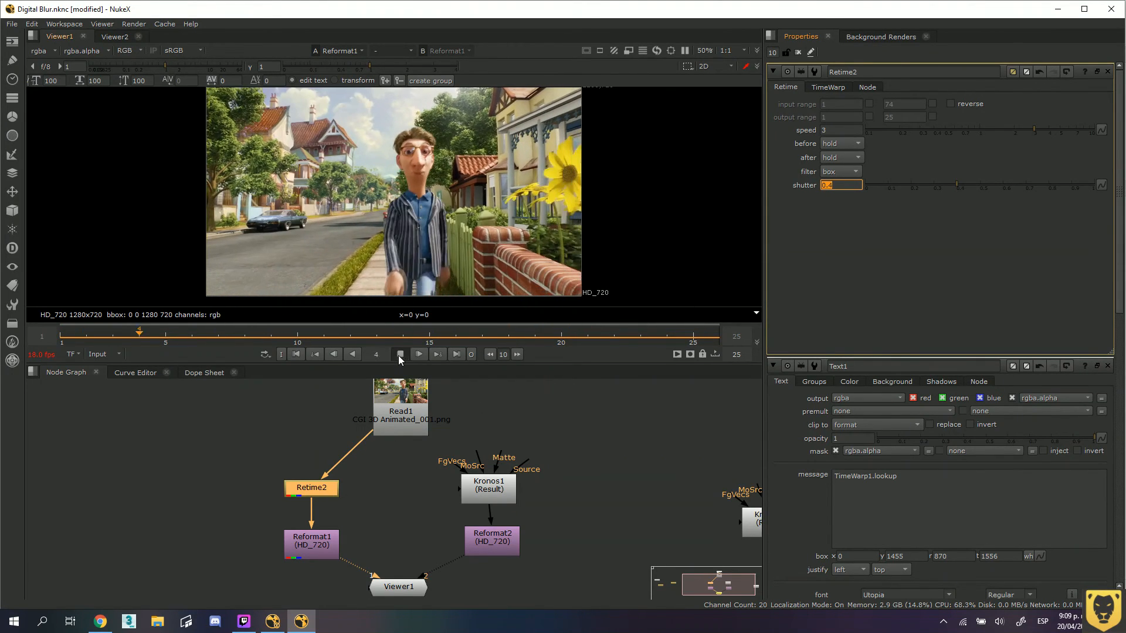
left_click(568, 420)
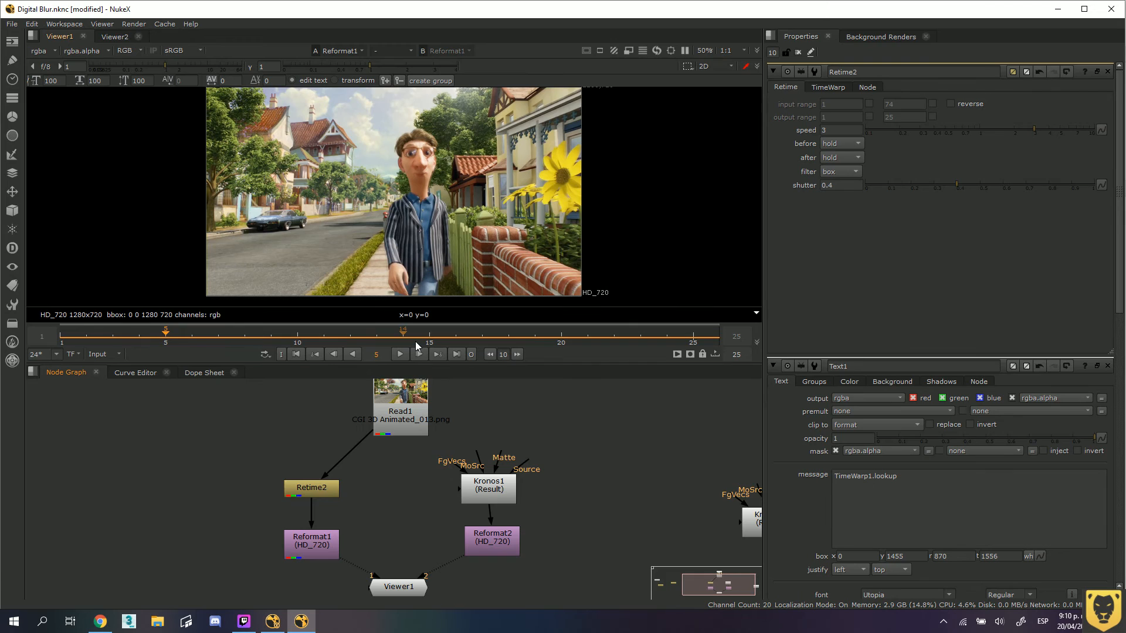
Set the Retime node's speed to 0.5 and play the clip from frame 1
left_click_drag(830, 130, 813, 130)
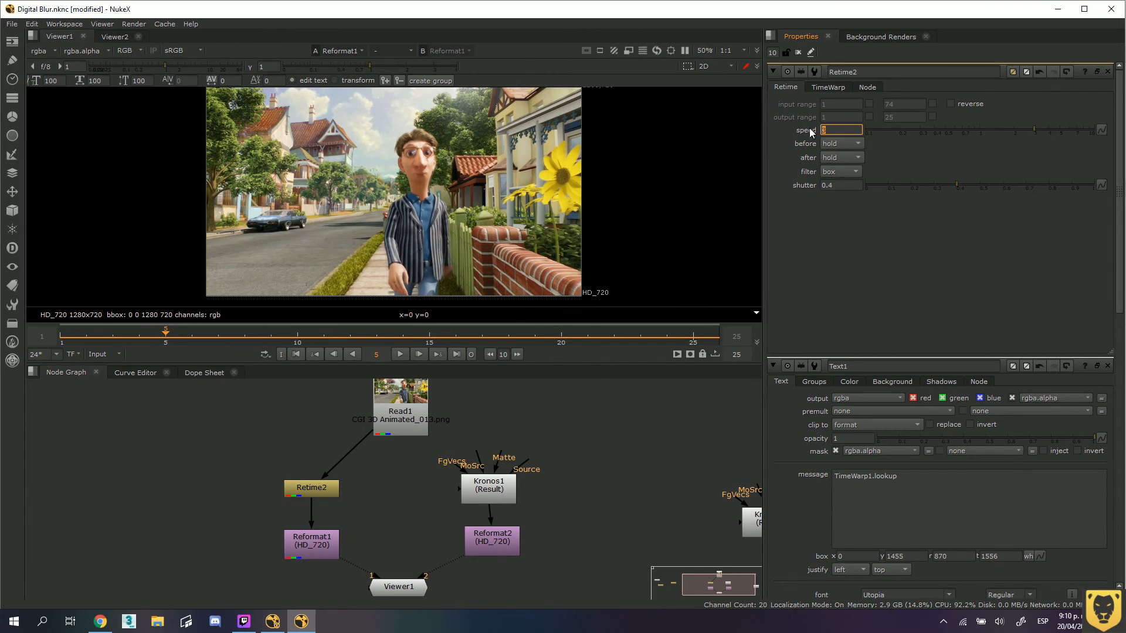
type(".5")
key("Return")
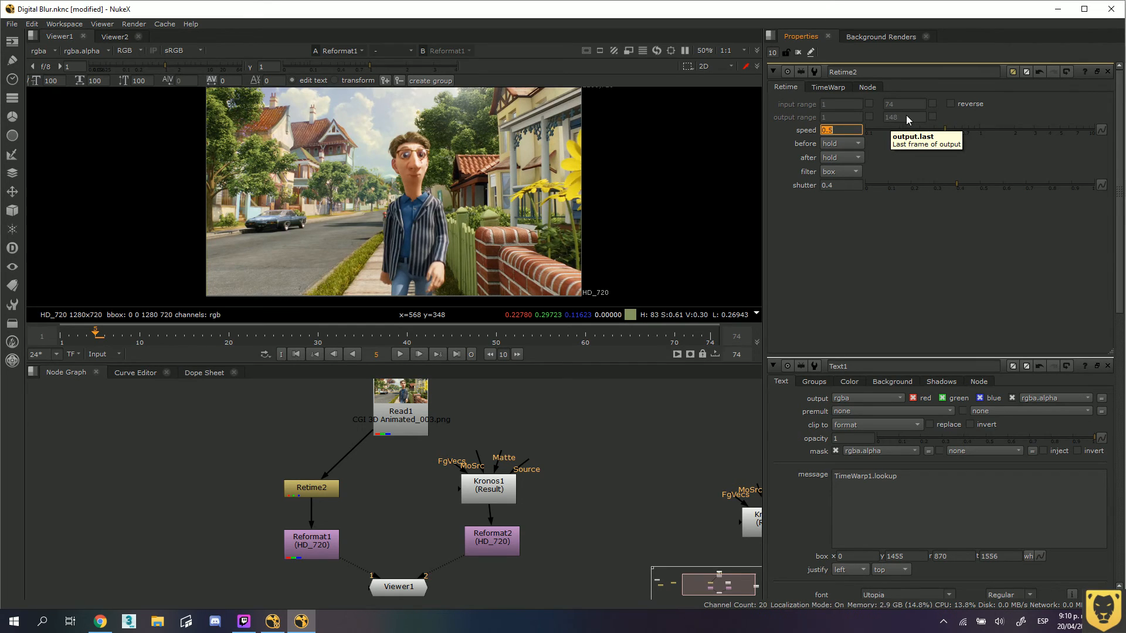
left_click(876, 120)
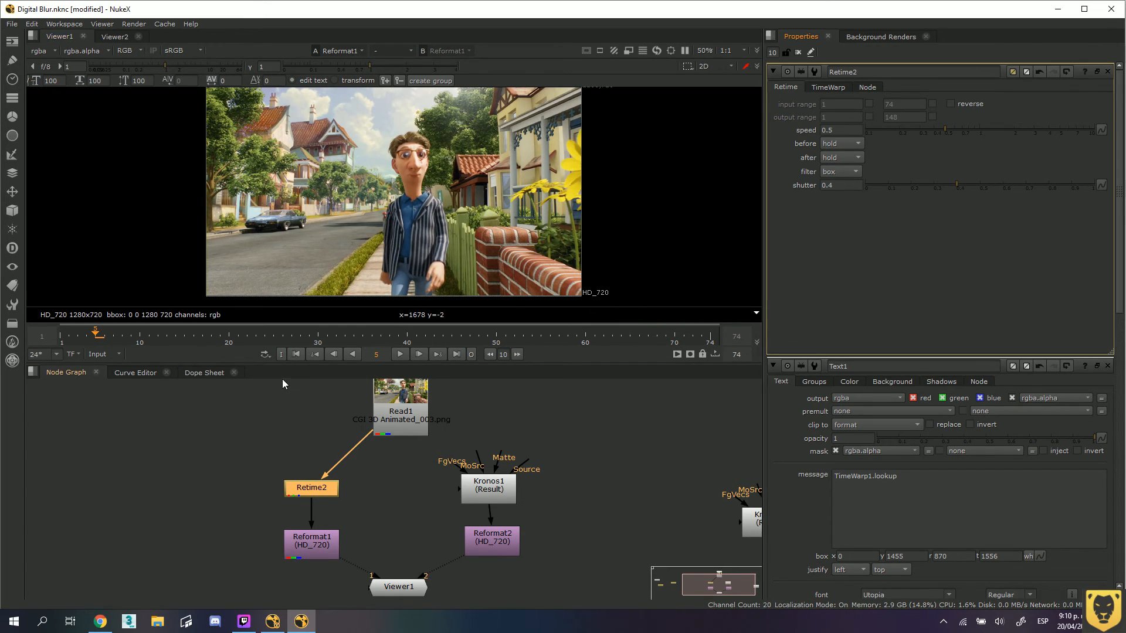
left_click_drag(84, 335, 63, 339)
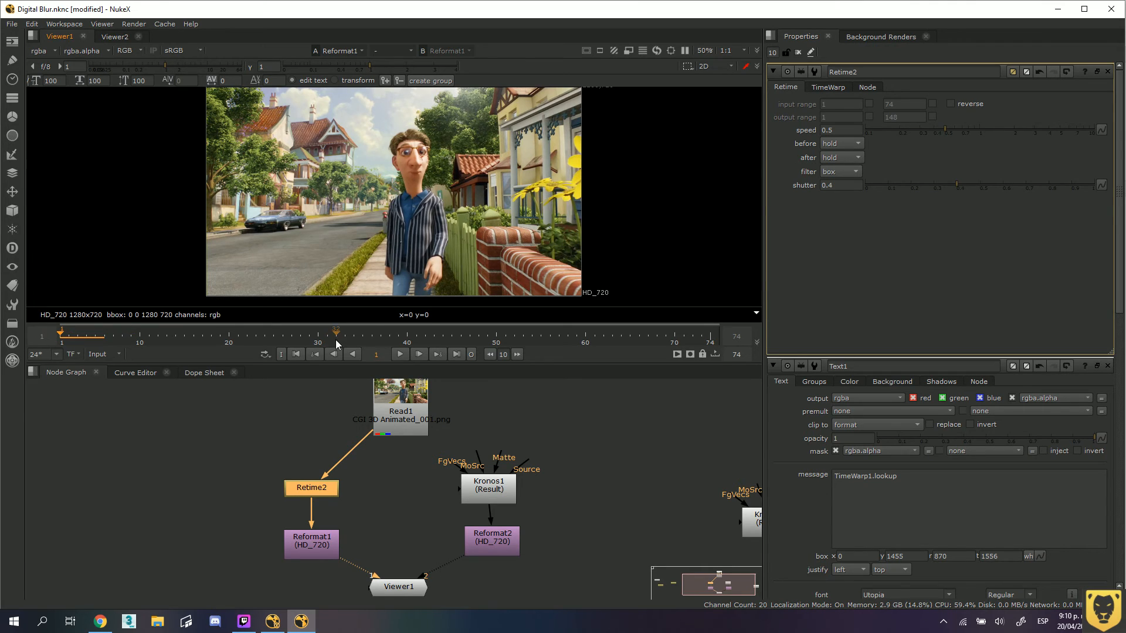
left_click(401, 356)
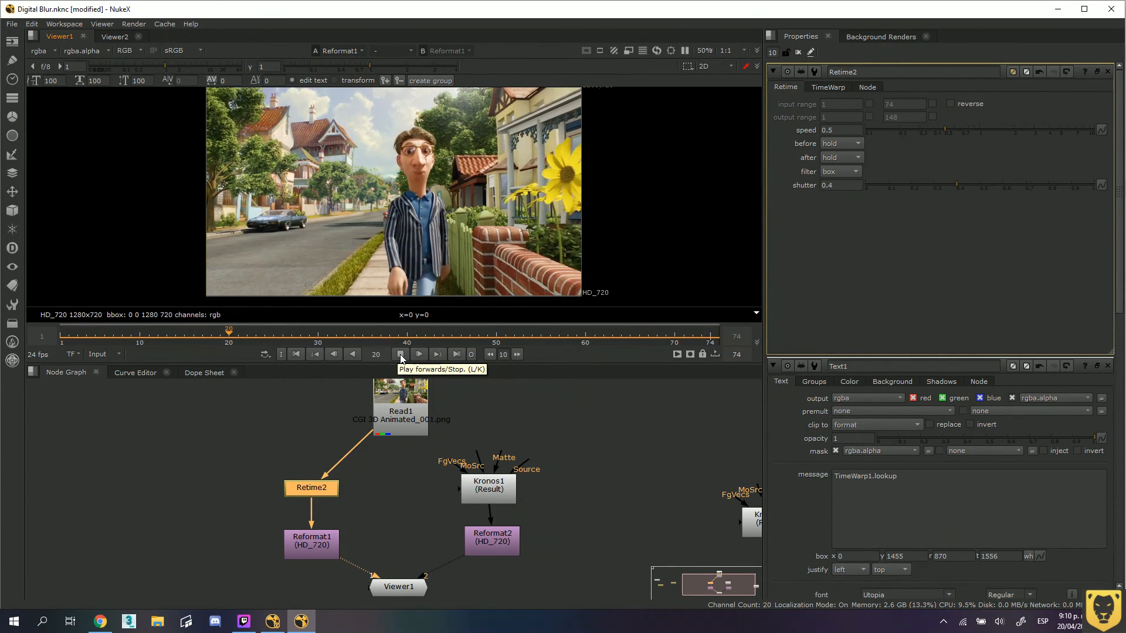
Switch the viewer's timeline range to Global, stop the playback, and go to frame 148
left_click(115, 356)
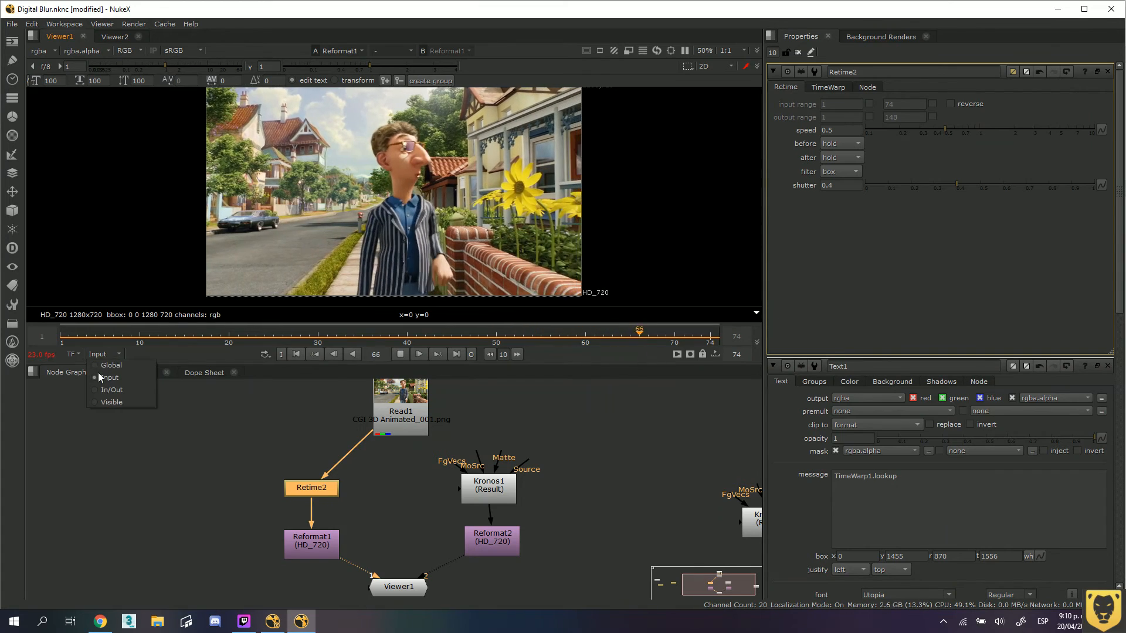
left_click(103, 365)
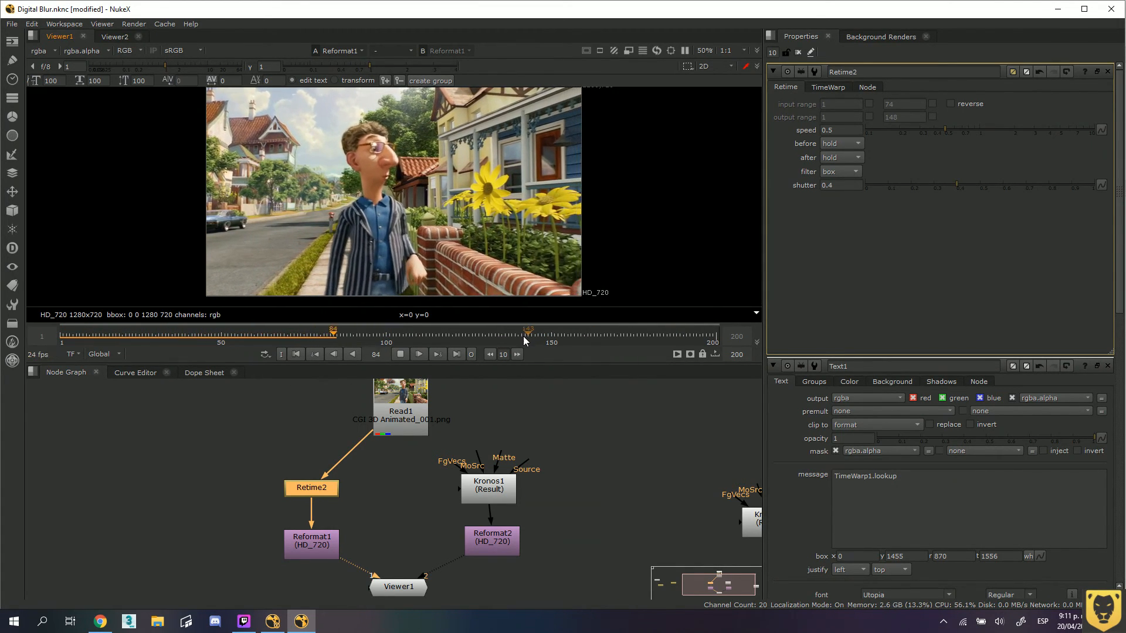
left_click(400, 354)
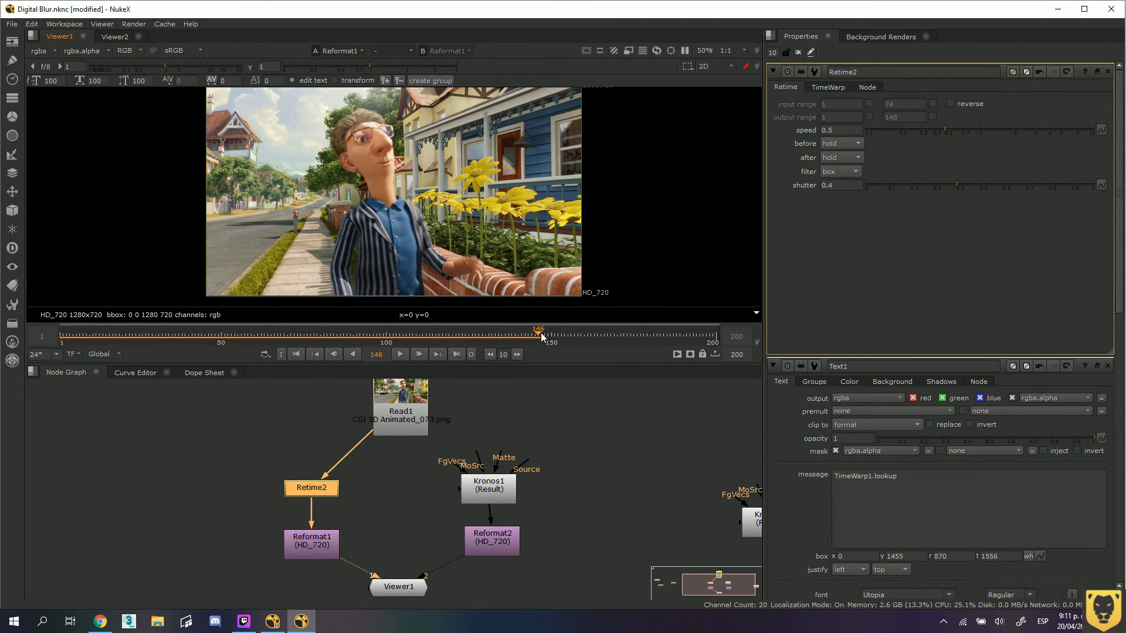
left_click(543, 333)
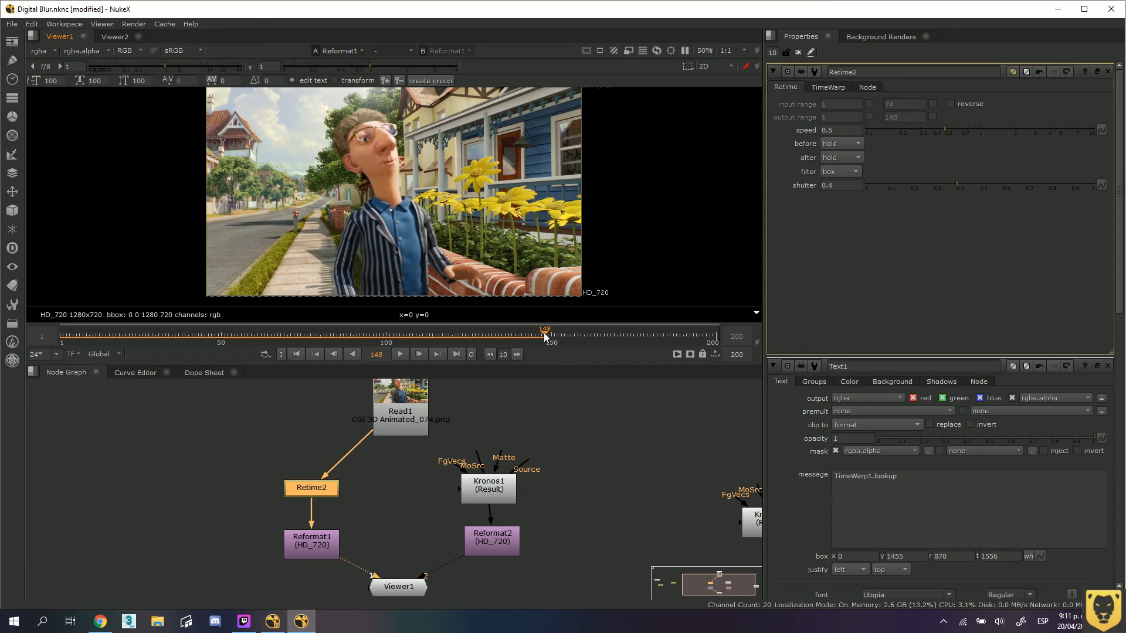
Go to frame 148 and try a speed of 0.2 on the Retime node
left_click_drag(576, 336, 544, 336)
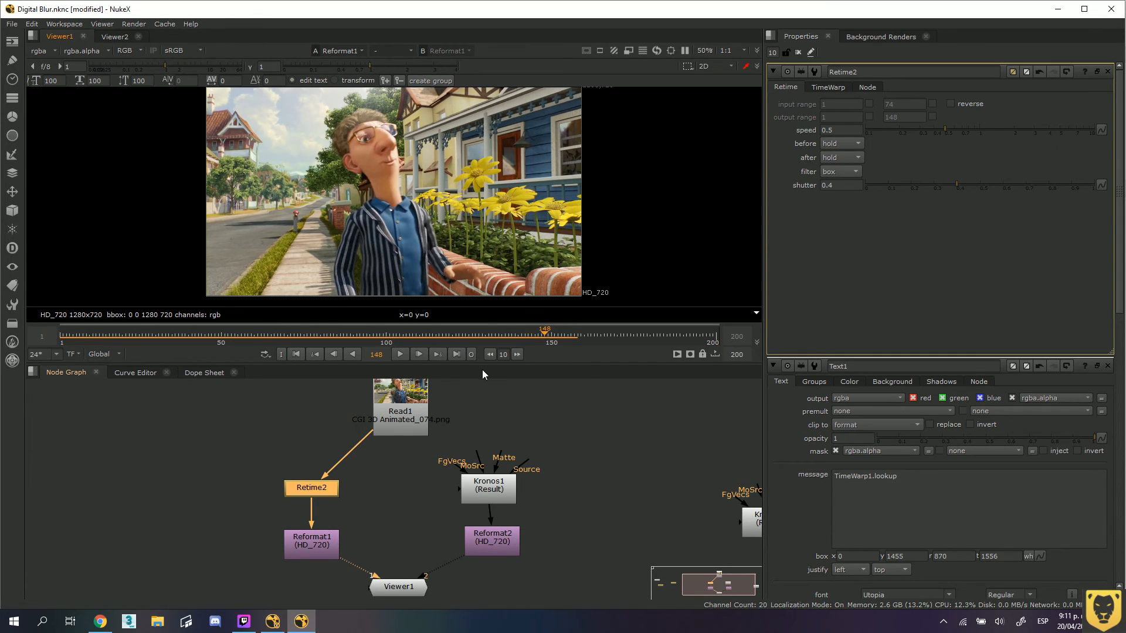
left_click(829, 130)
left_click_drag(829, 130, 841, 130)
type("2")
key("Return")
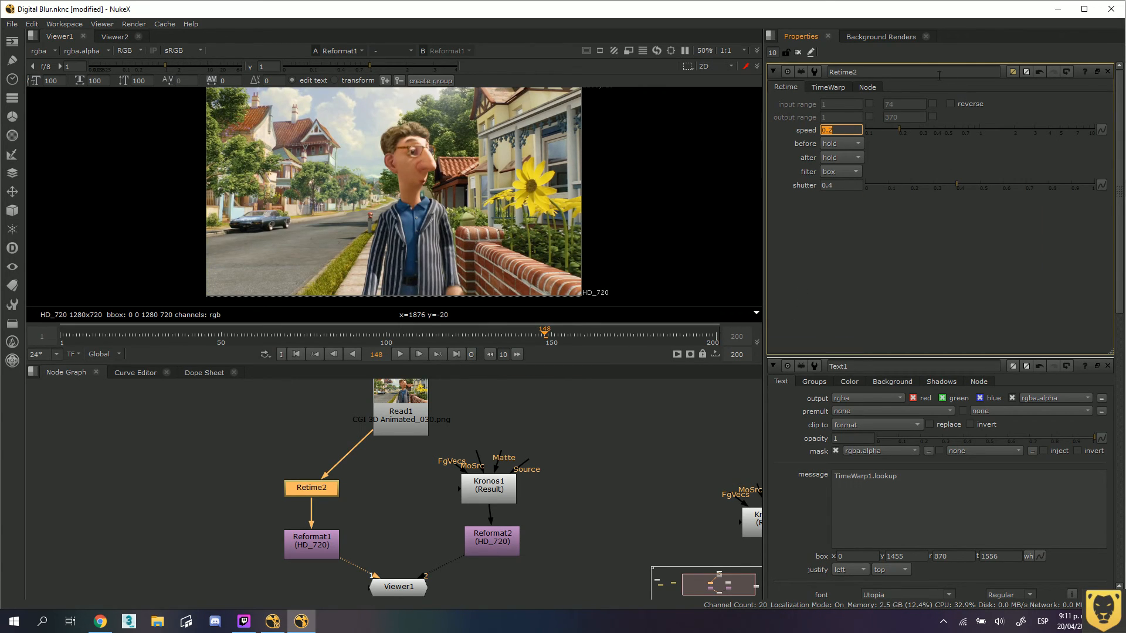
Set the Retime node's speed to 0.3, trying 0.4 before going back to 0.3
left_click(840, 128)
type("3")
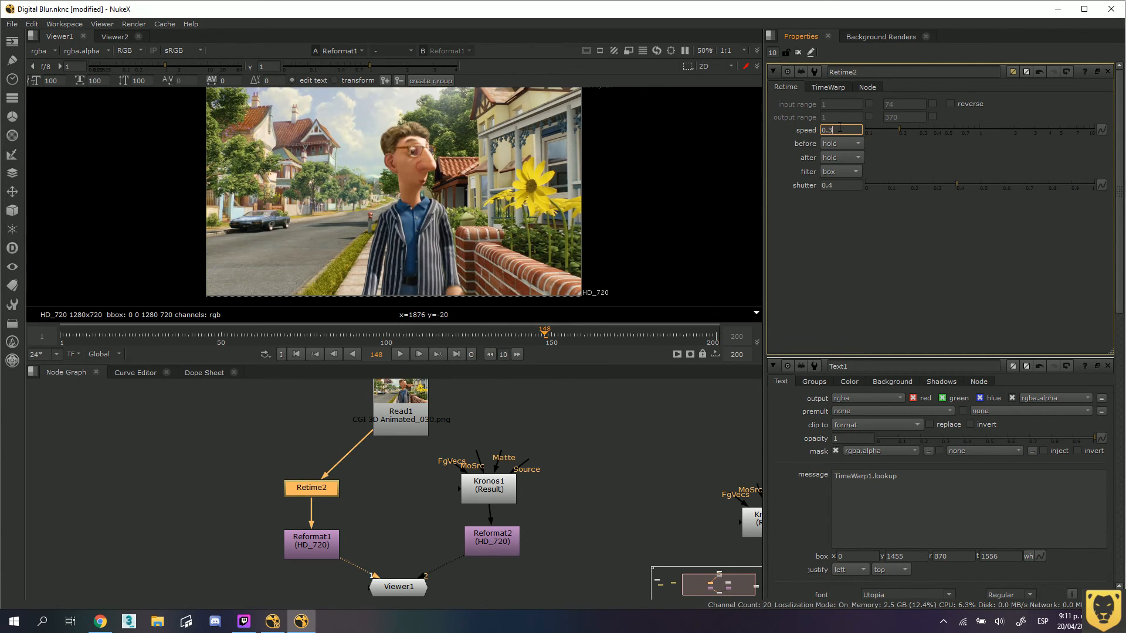
key("Return")
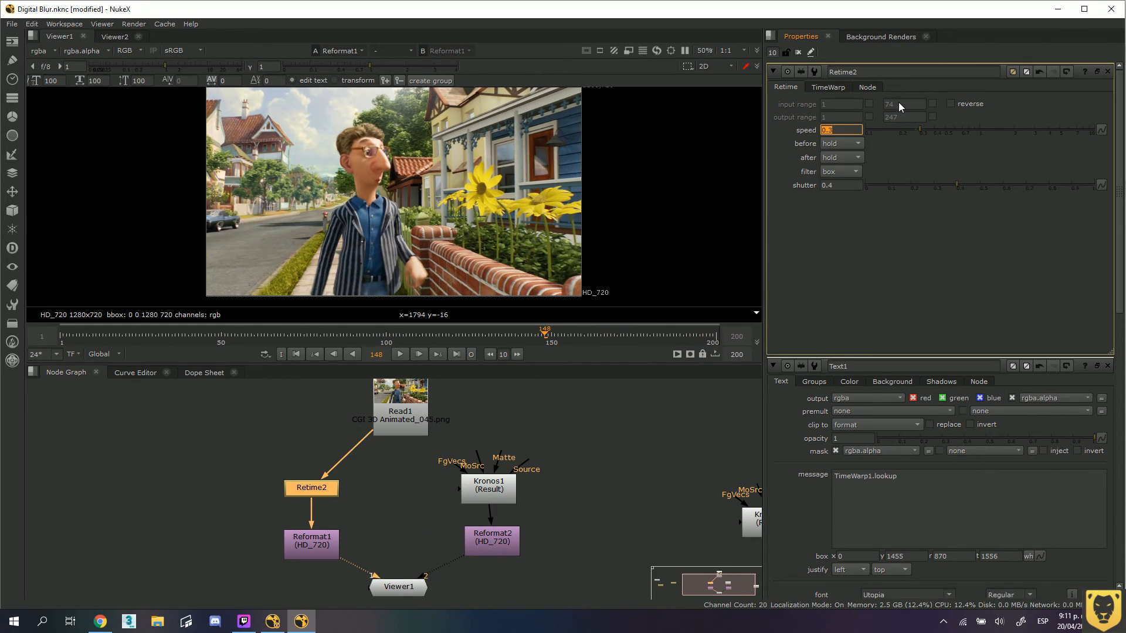
left_click(846, 130)
type("4")
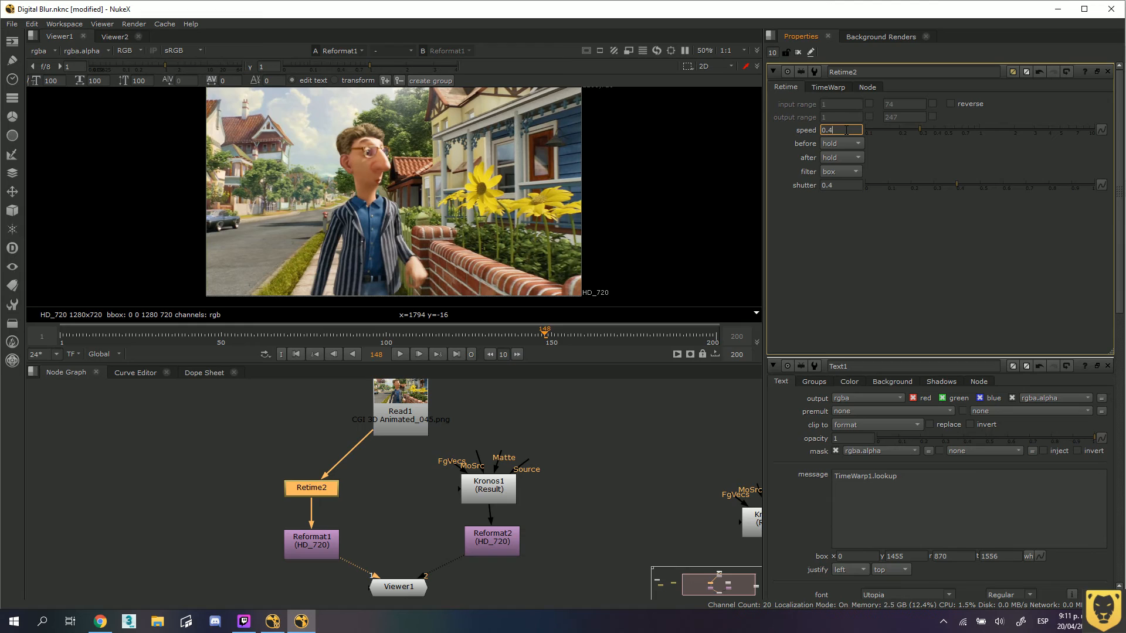
type("3")
key("Return")
Switch the viewer's timeline range to Input, play back the retimed clip, and stop the playback
left_click_drag(703, 338, 652, 341)
middle_click(653, 339)
left_click(117, 352)
left_click(104, 377)
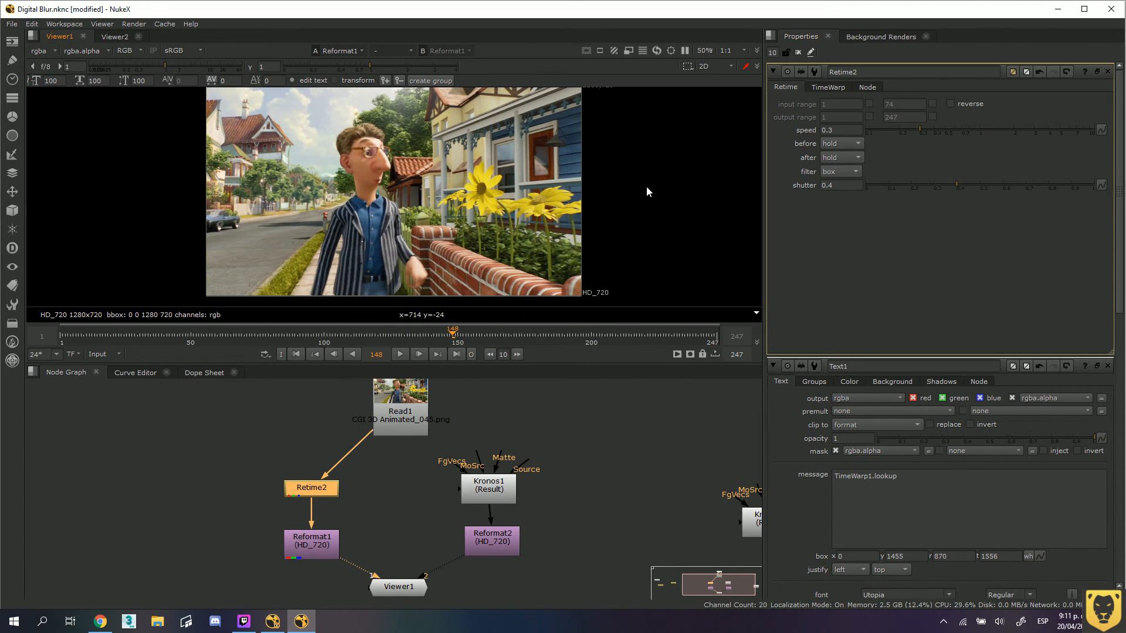
left_click(399, 354)
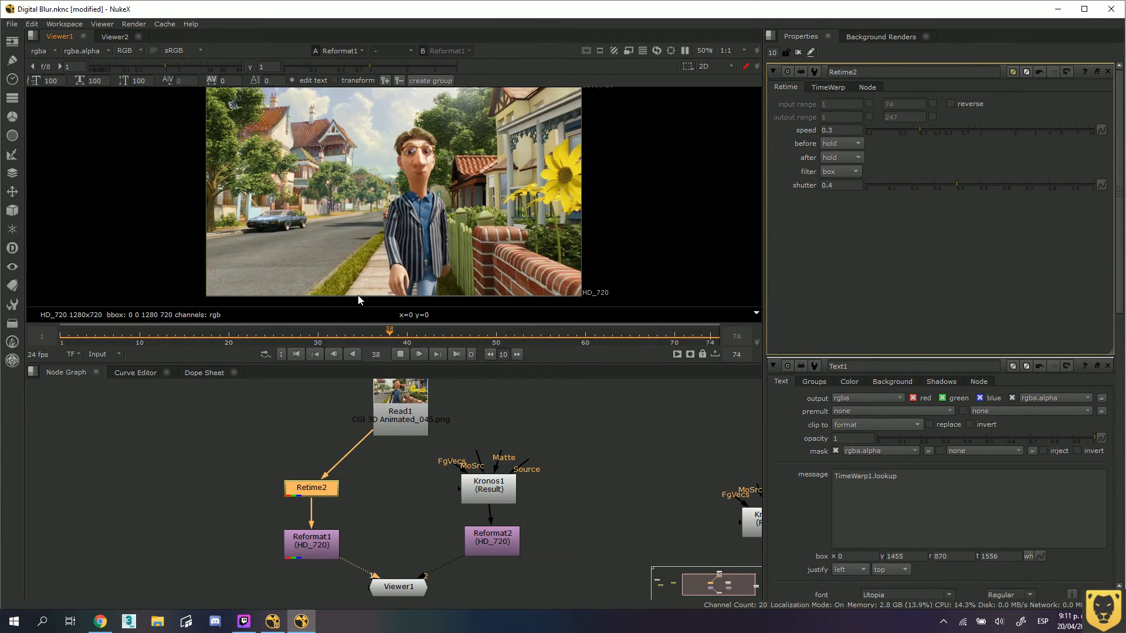
left_click(400, 356)
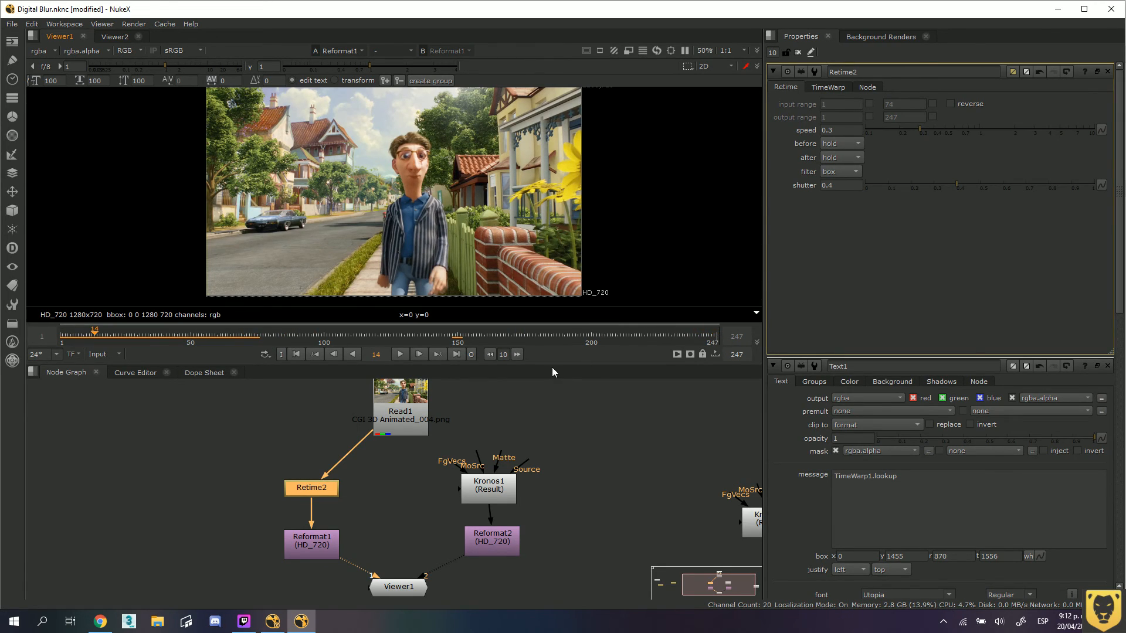
Limit the viewer's timeline to an In/Out range covering frames 1 to 246
left_click(715, 335, "ctrl")
left_click(118, 356)
left_click(111, 388)
left_click(111, 354)
Play the retimed clip, stop at frame 59, and step forward one frame at a time to frame 69
left_click(406, 354)
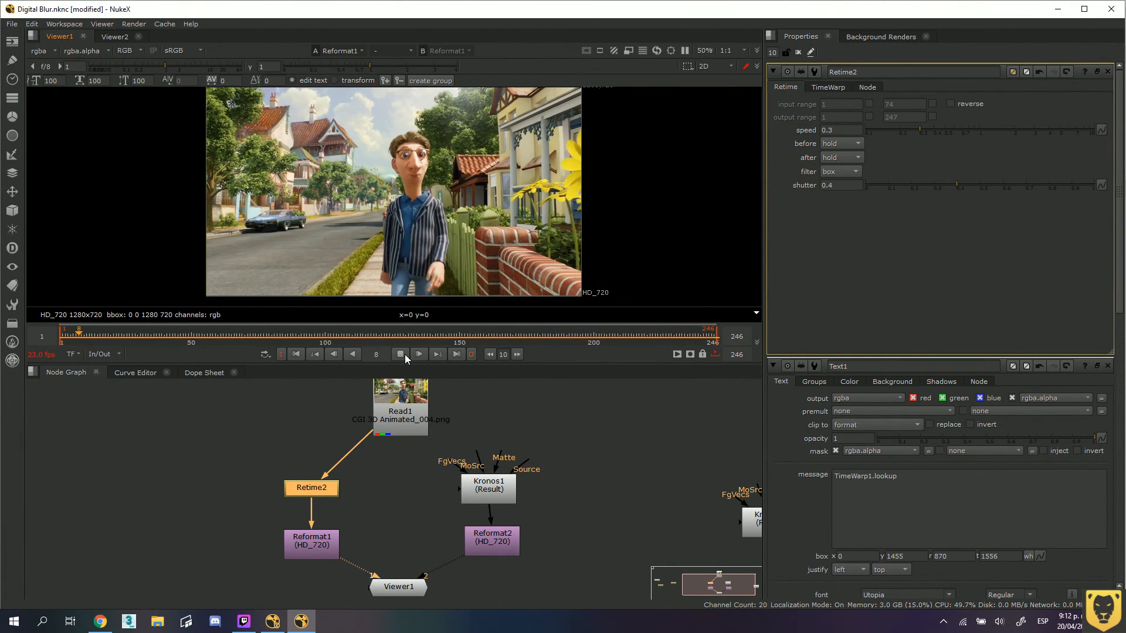
left_click(400, 354)
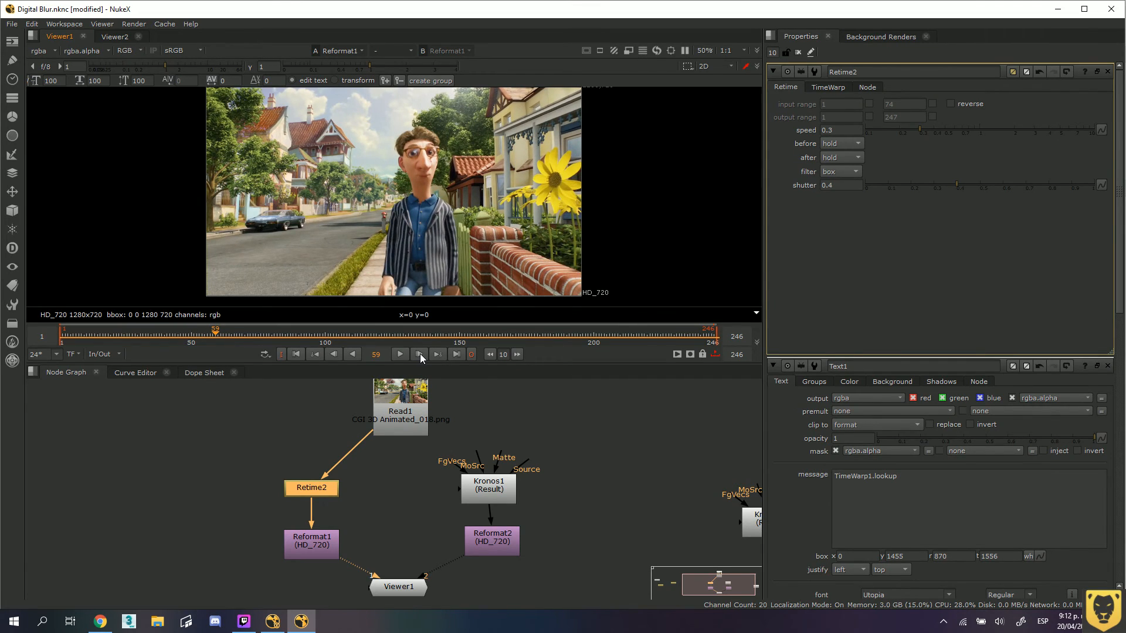
left_click(420, 353)
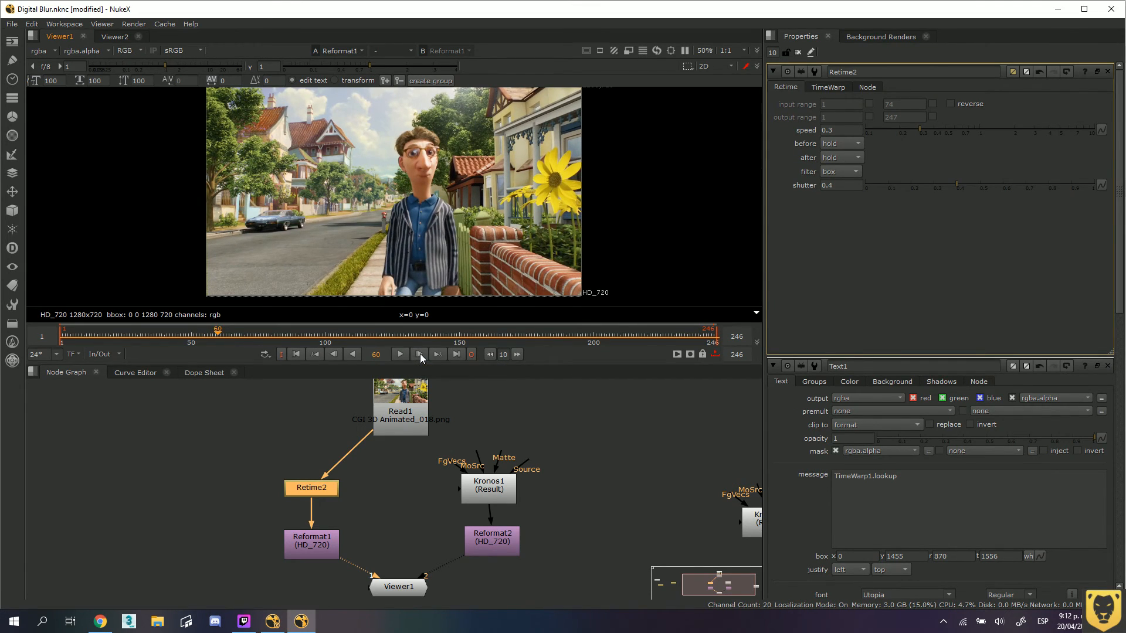
left_click(420, 354)
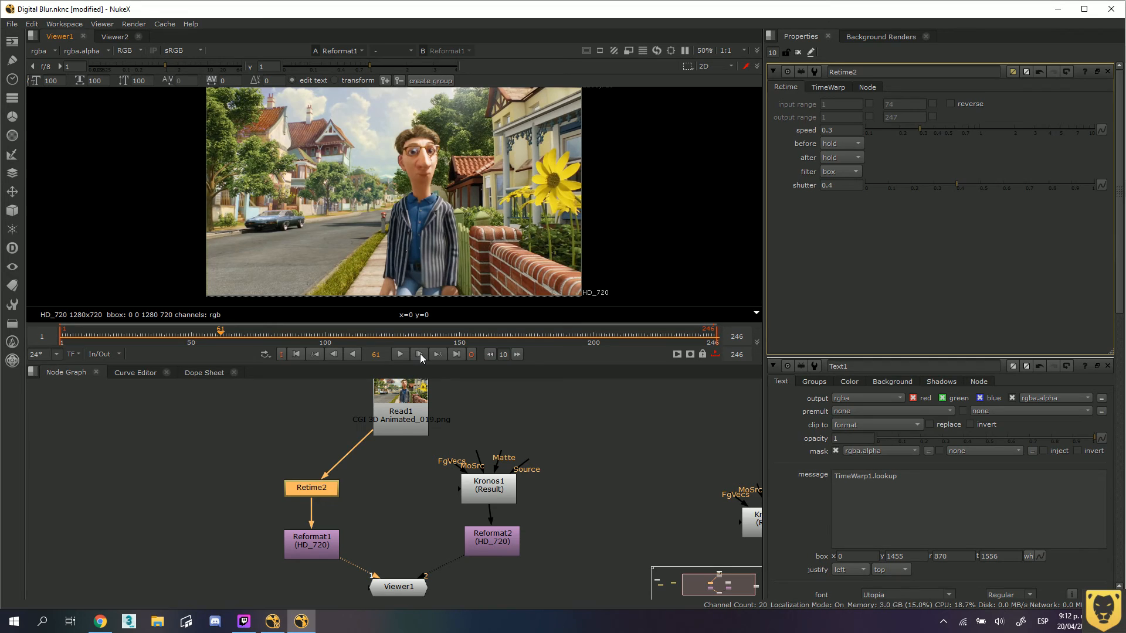
left_click(420, 353)
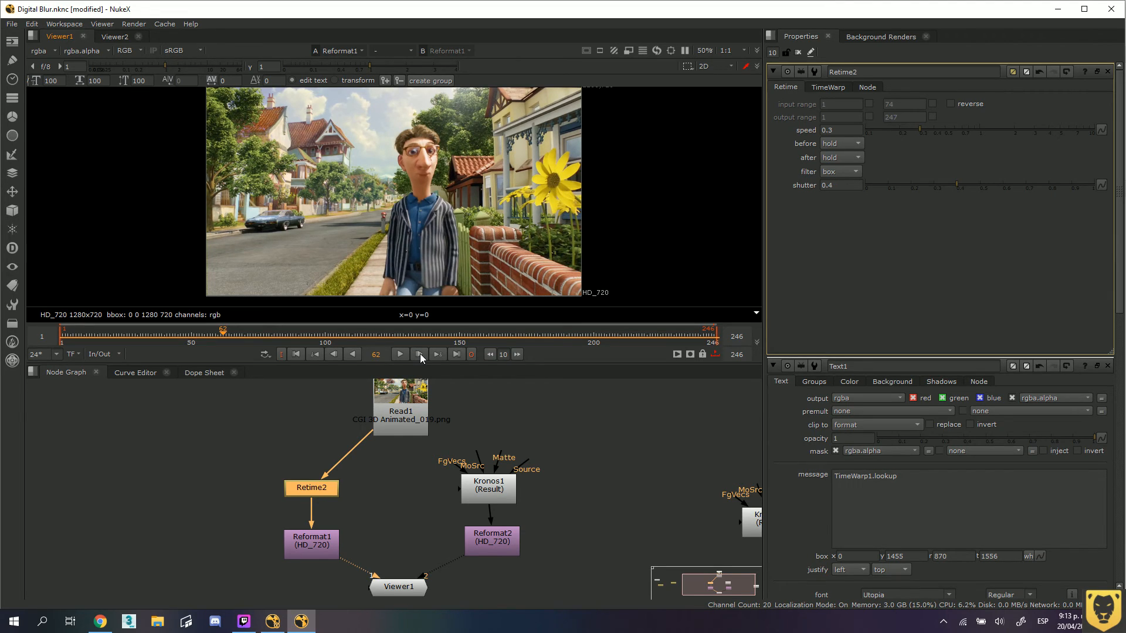
left_click(420, 354)
left_click(419, 354)
left_click(420, 353)
left_click(420, 354)
left_click(420, 353)
left_click(420, 353)
left_click(419, 353)
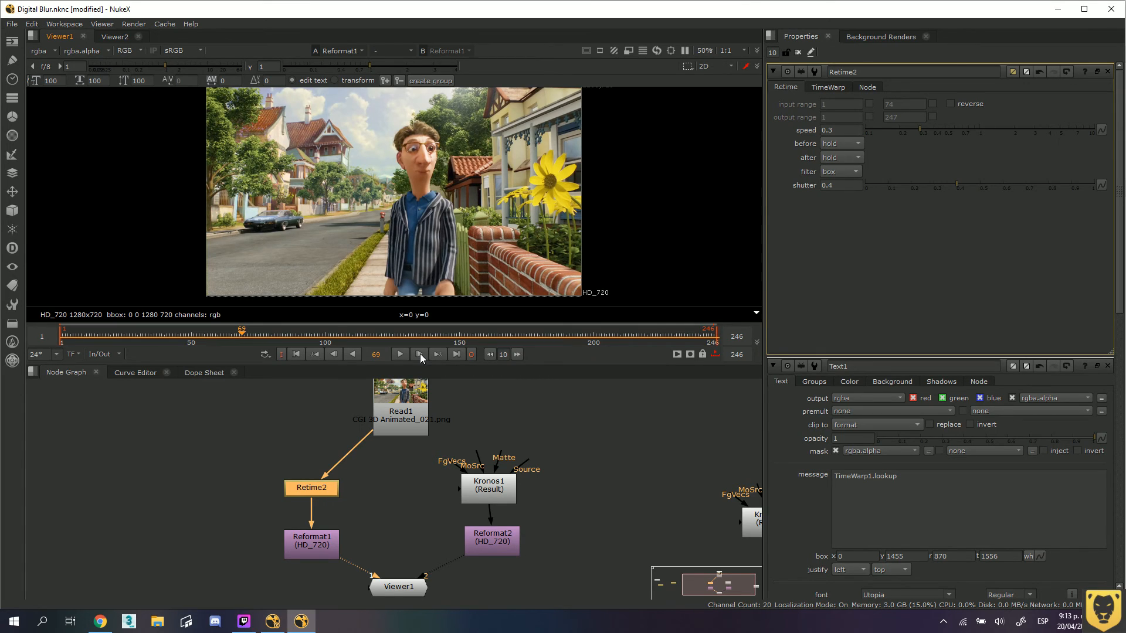
Connect the Kronos1 node's Source input to Read1 and open the Kronos1 properties
left_click(519, 431)
left_click_drag(533, 452, 415, 422)
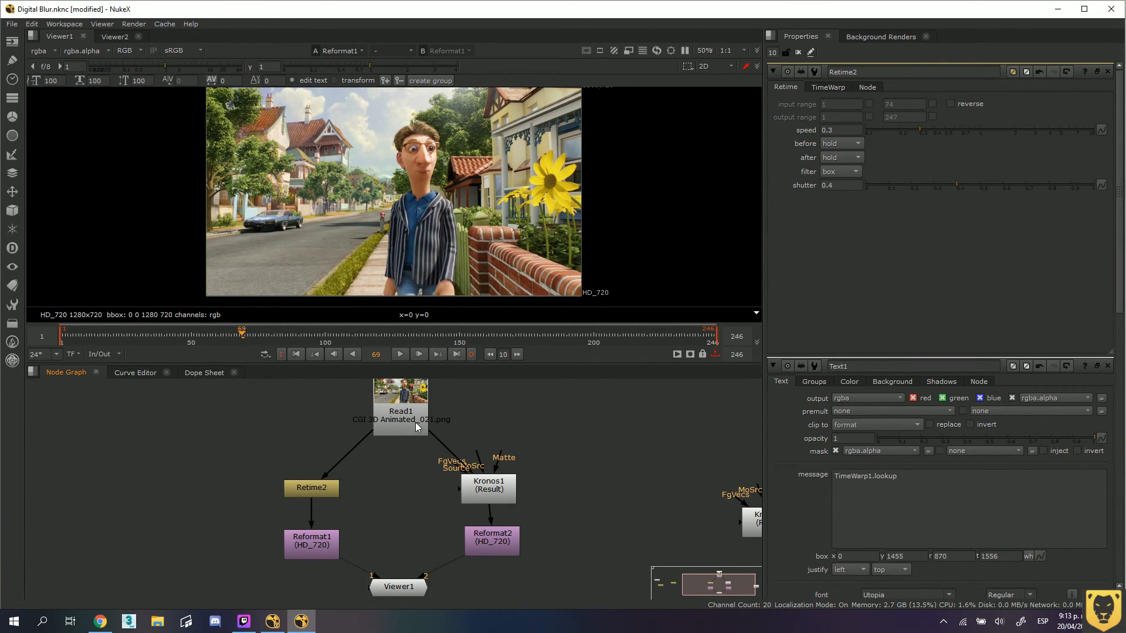
left_click_drag(502, 494, 505, 494)
double_click(504, 492)
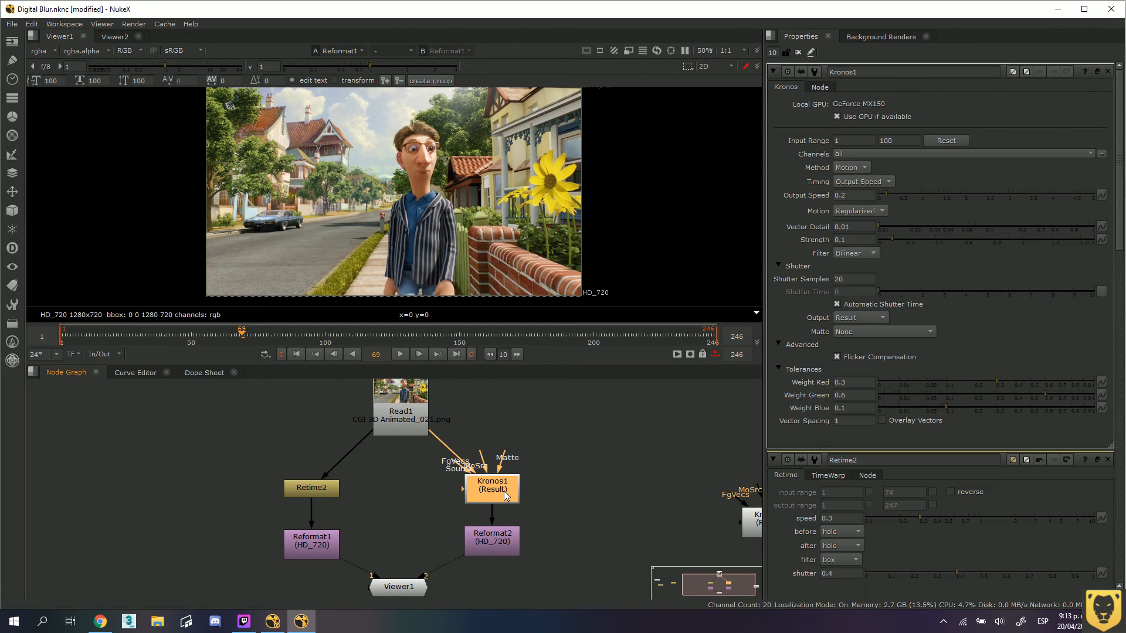
Show the Kronos branch through Reformat2 in the viewer in place of the Retime branch
left_click(400, 591)
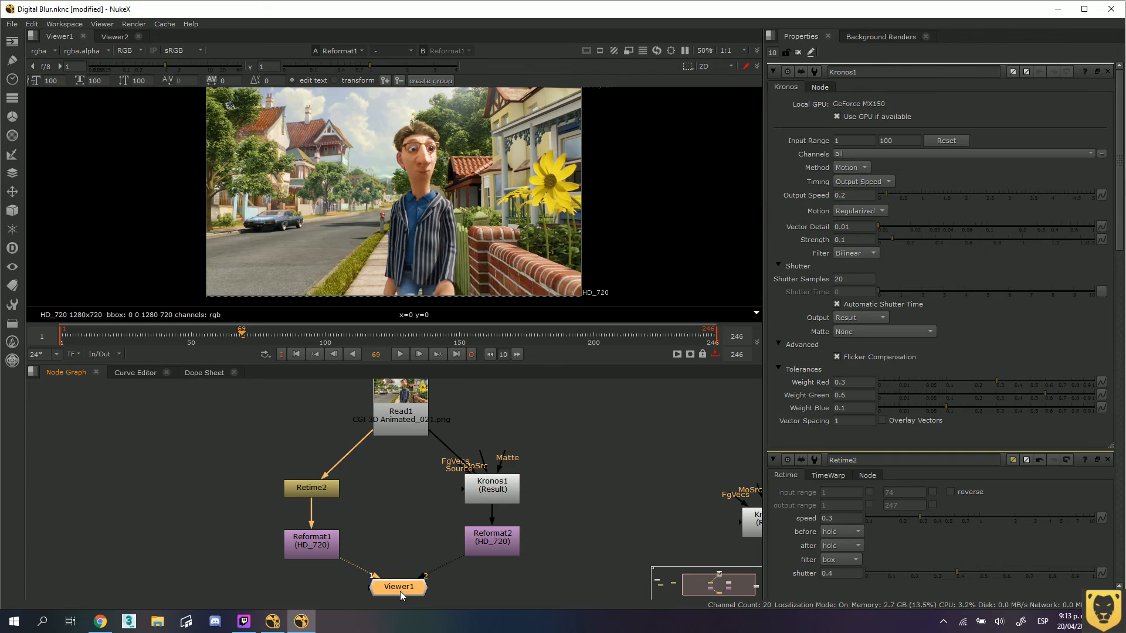
key("2")
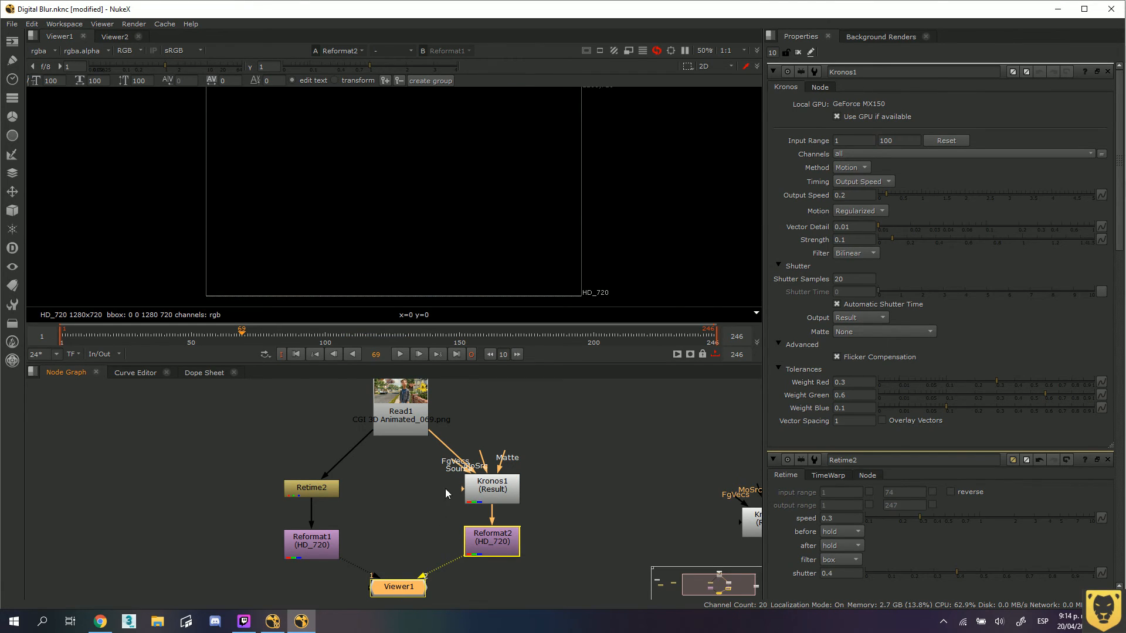
left_click(475, 403)
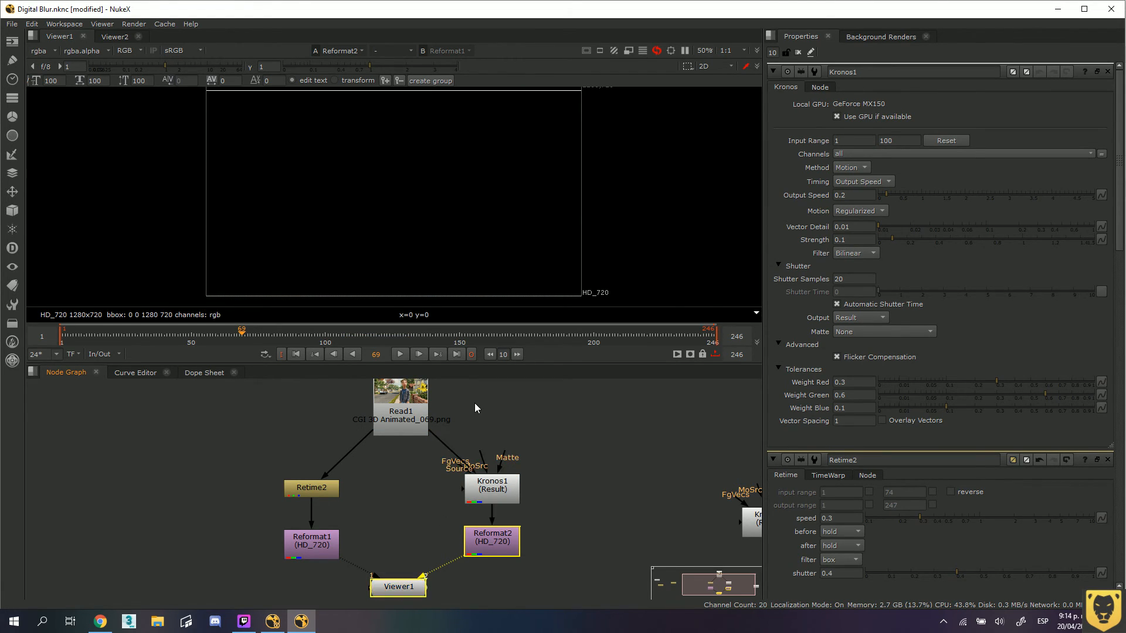
scroll(463, 423, "down", 3)
scroll(465, 423, "up", 2)
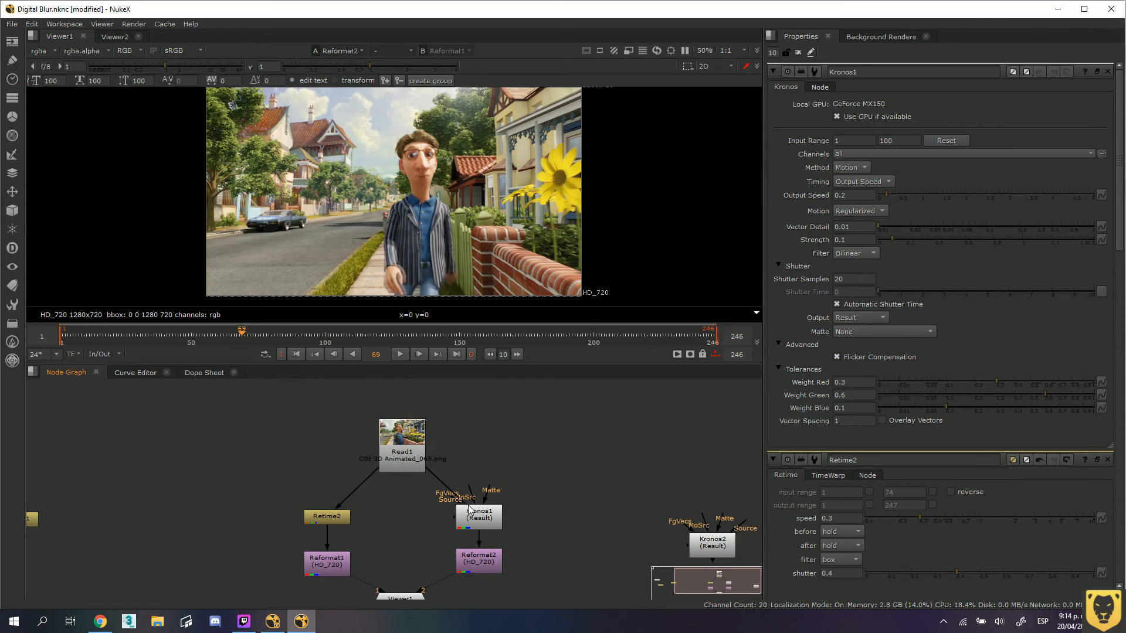
Disconnect the Kronos1 Source input from Read1 and reconnect it
left_click_drag(466, 505, 471, 428)
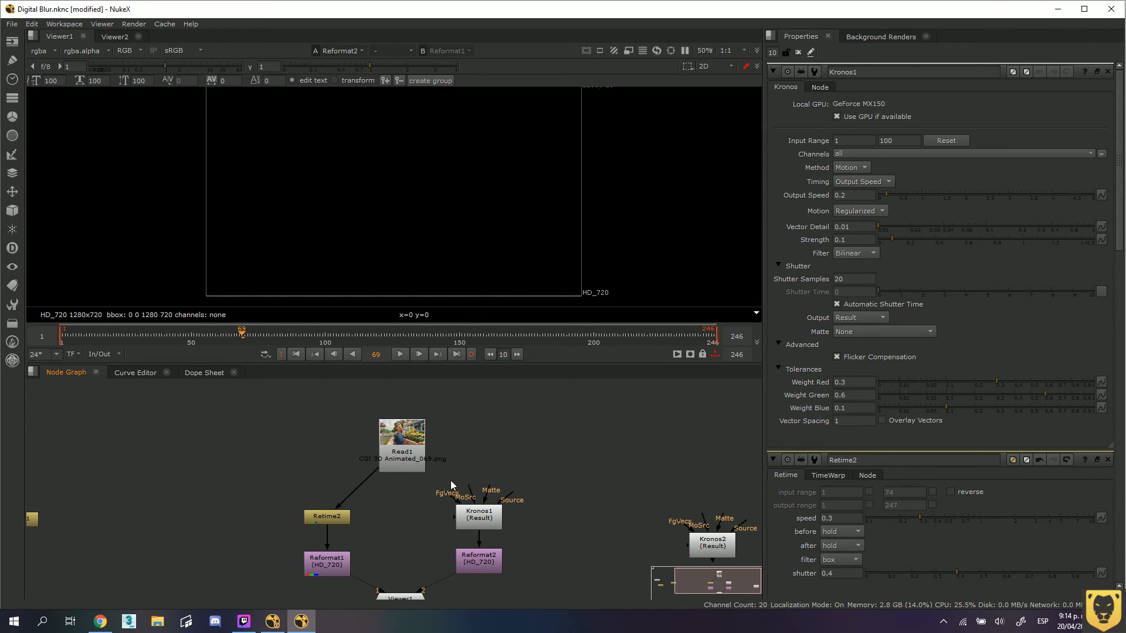
left_click_drag(499, 508, 547, 455)
left_click_drag(544, 438, 414, 455)
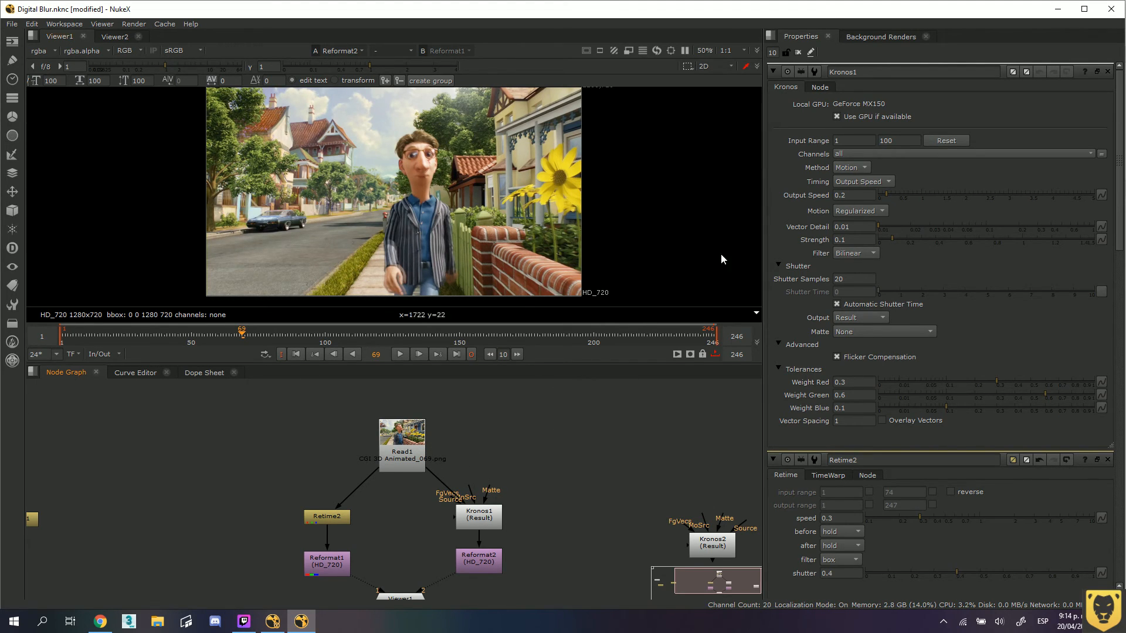
Set the Kronos1 output speed to 0.3, play back the clip, and stop at frame 77
double_click(338, 519)
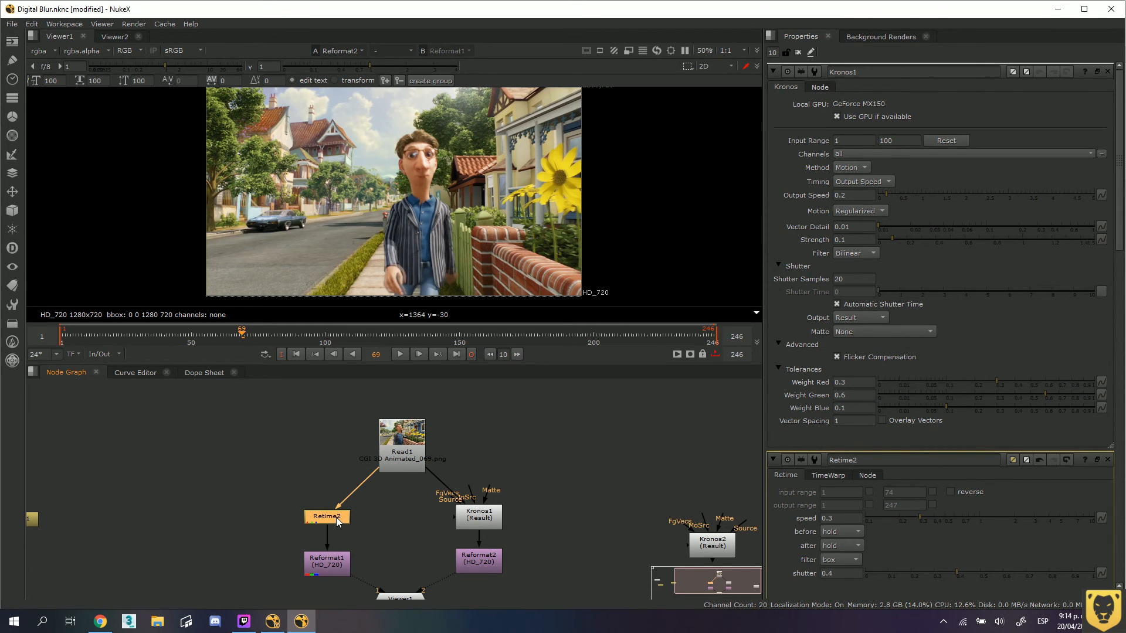
double_click(462, 516)
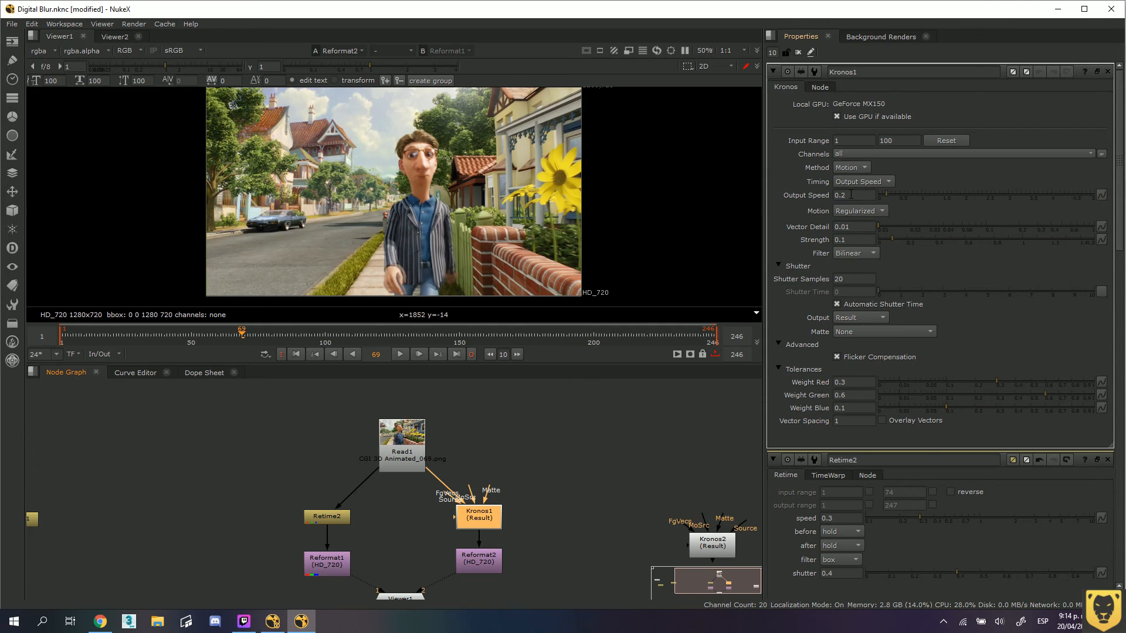
left_click(852, 195)
key("BackSpace")
type("3")
key("Return")
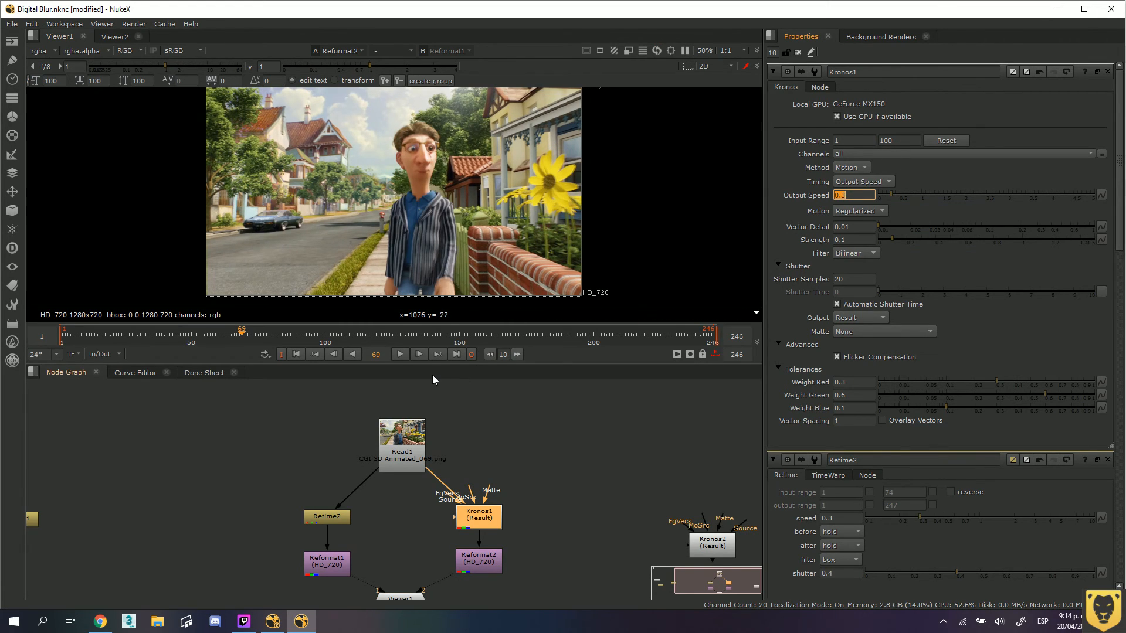
left_click(398, 355)
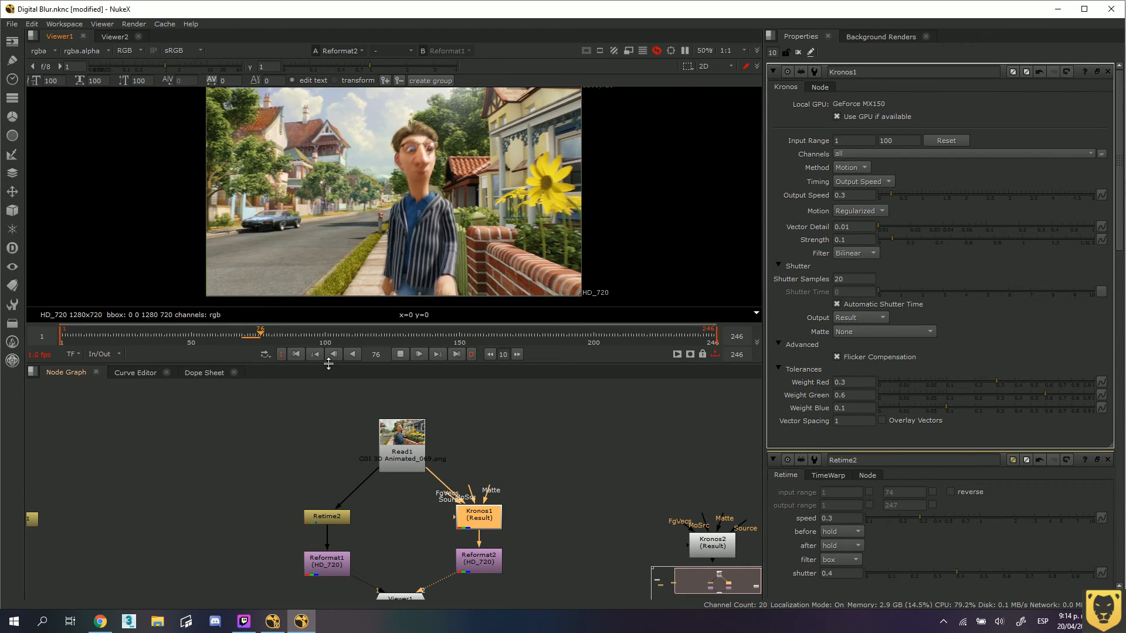
left_click(400, 356)
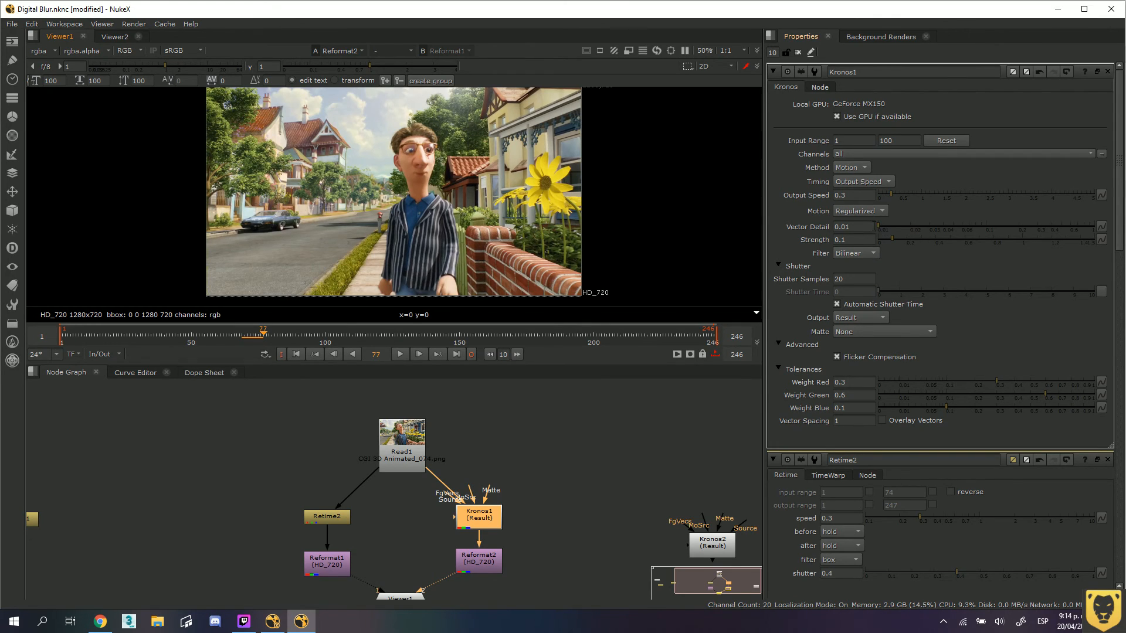
Try vector detail values of 1 and 0.5 on Kronos1, and return the vector detail to 0.01
left_click_drag(863, 227, 823, 230)
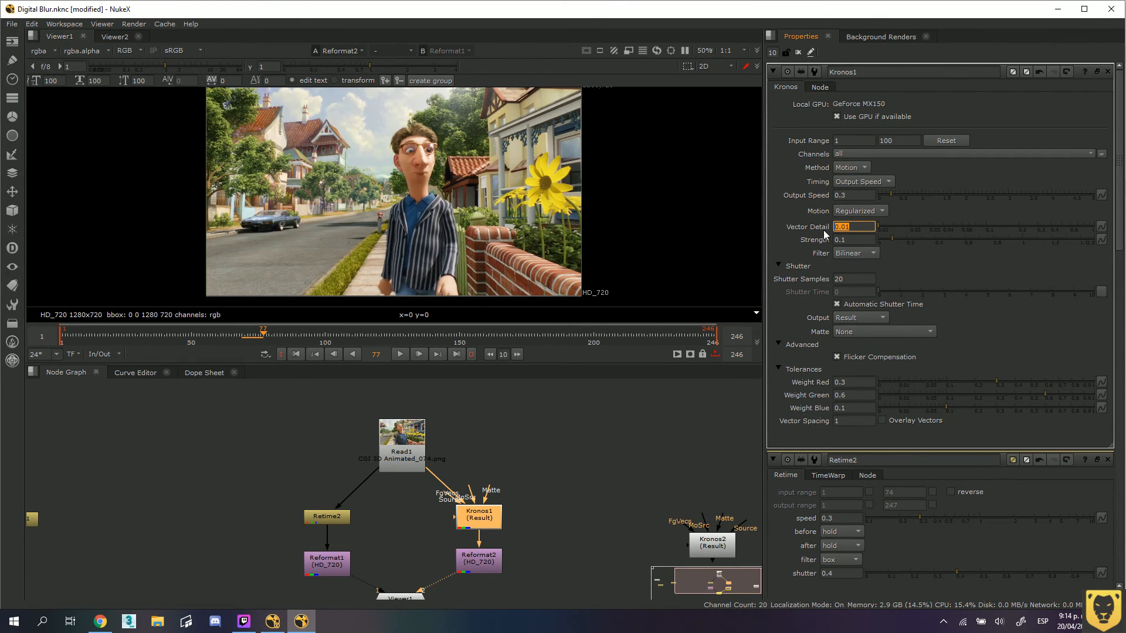
type("1")
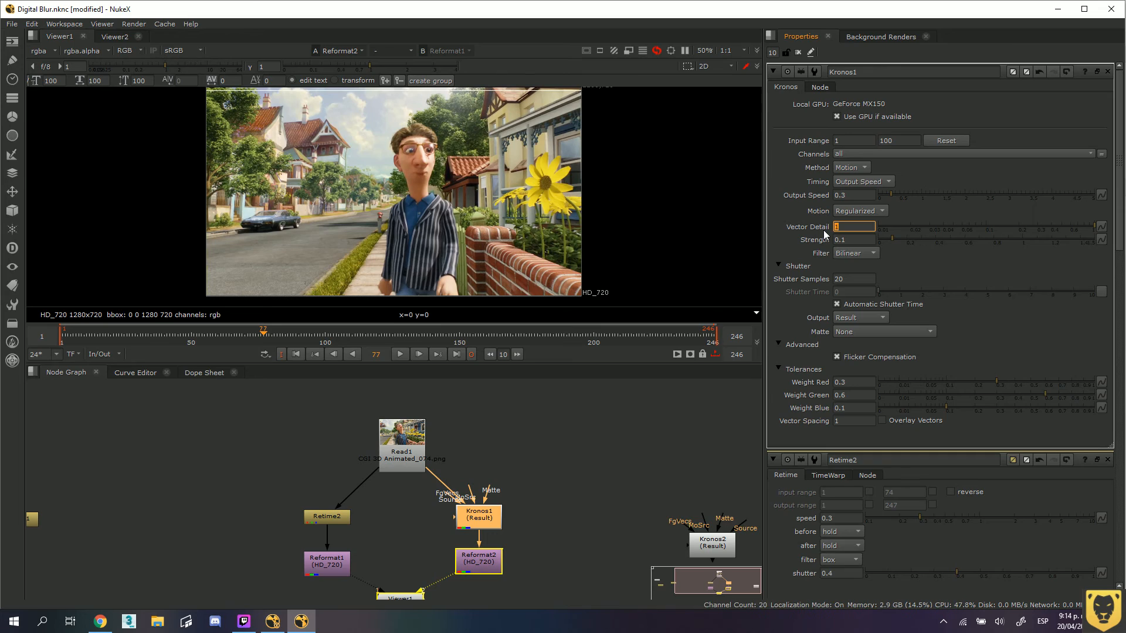
type("5")
key("Return")
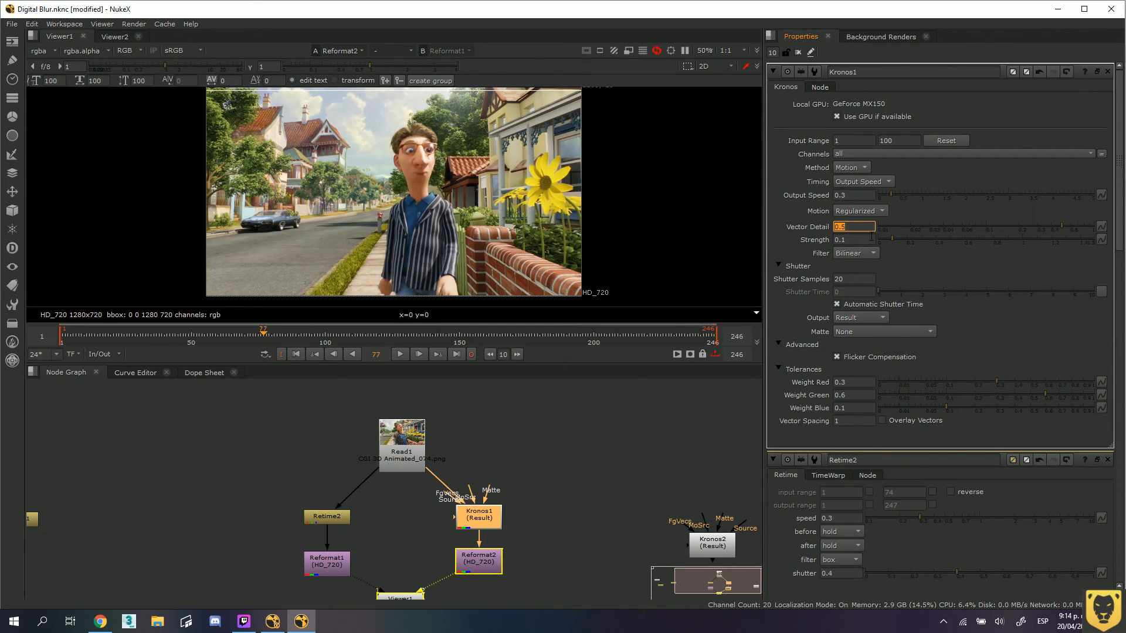
left_click(844, 227)
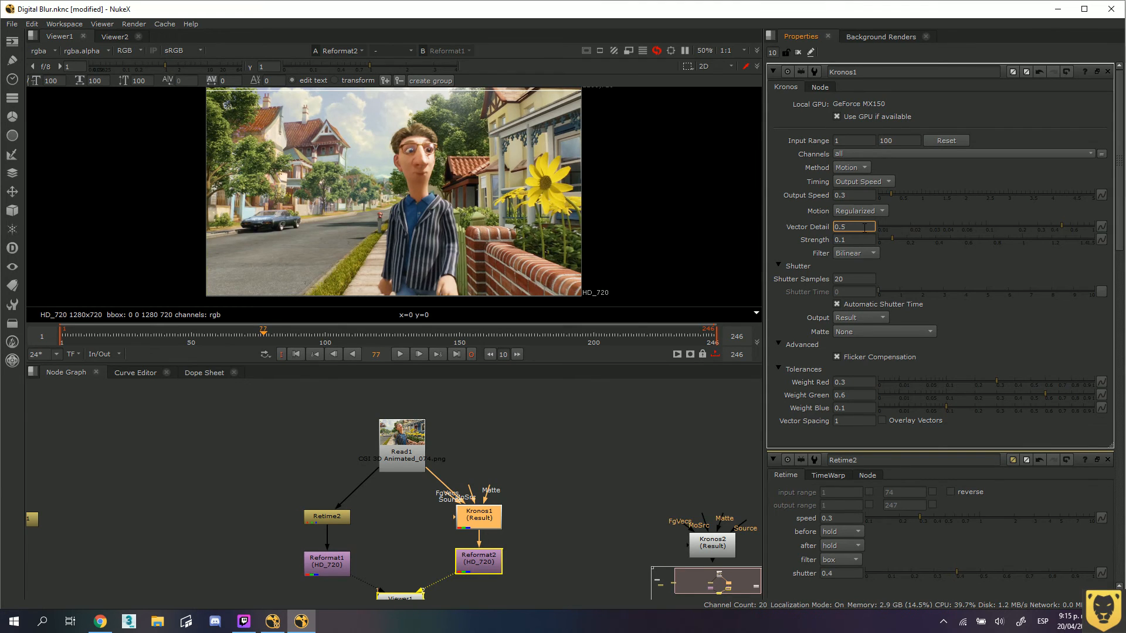
type("01")
key("Return")
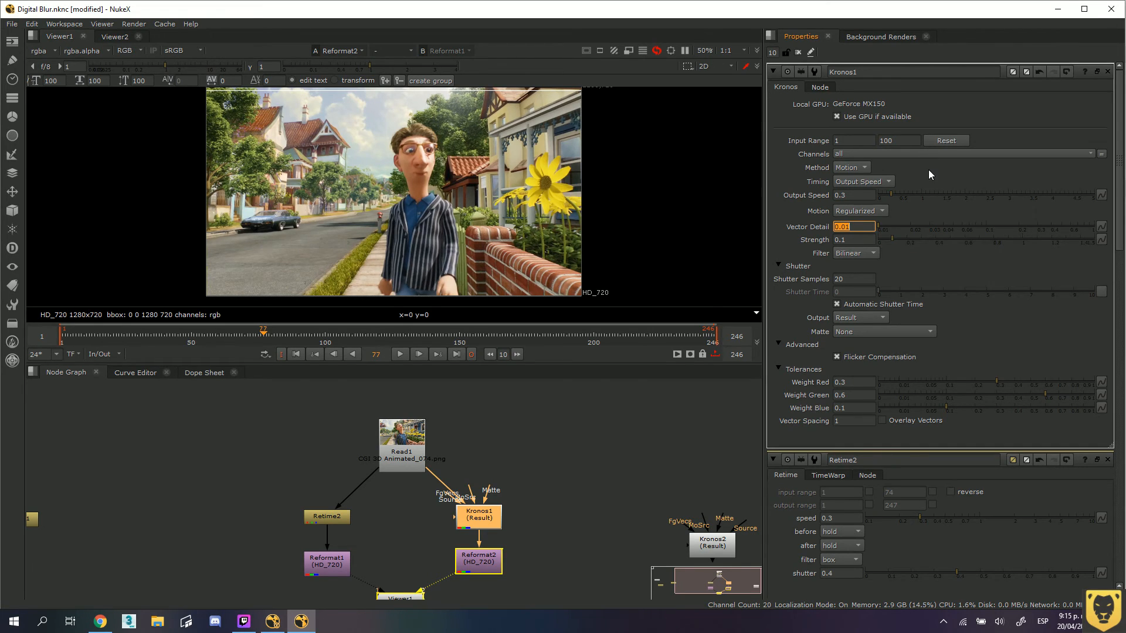
Set the Kronos1 vector detail to 0.5 and start playing back the clip
type("0.5")
key("Return")
left_click(401, 354)
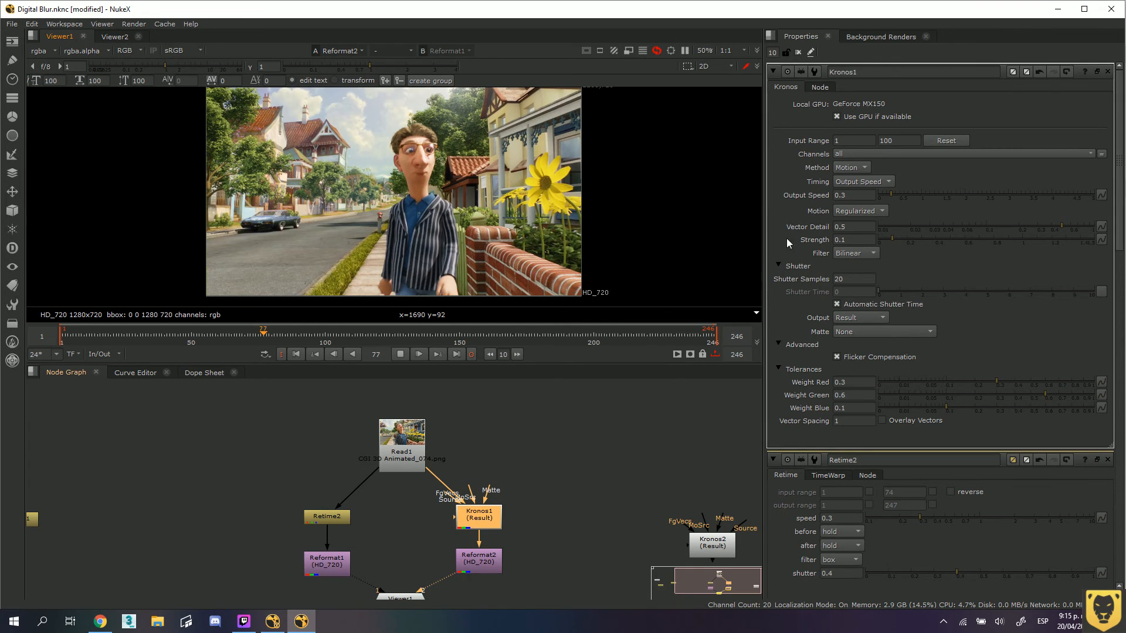
scroll(821, 278, "down", 2)
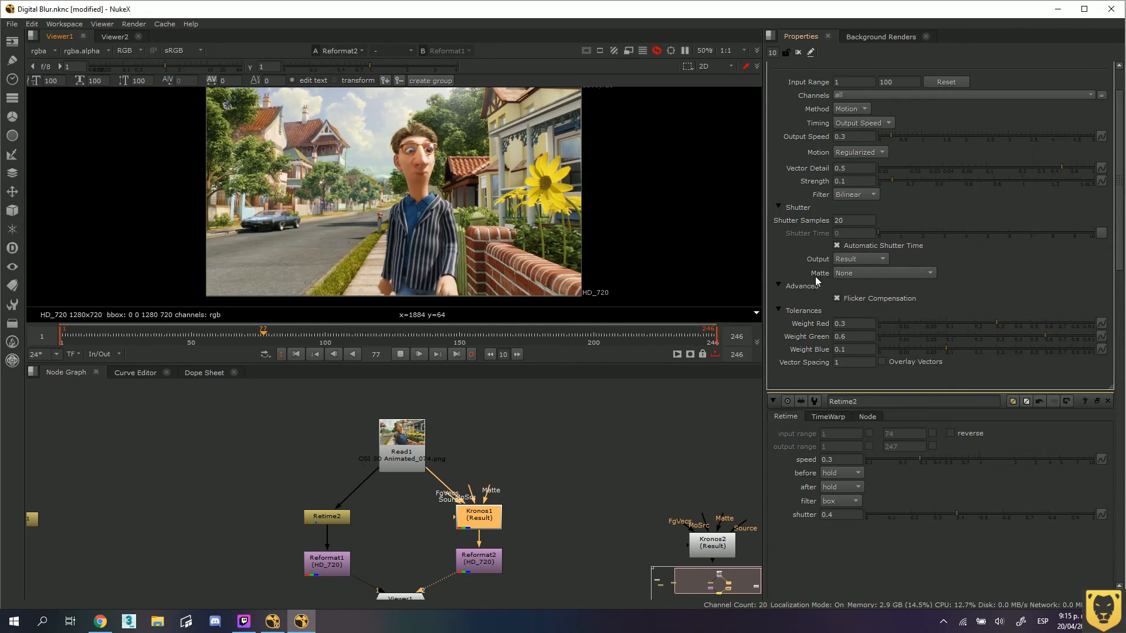
scroll(828, 268, "up", 2)
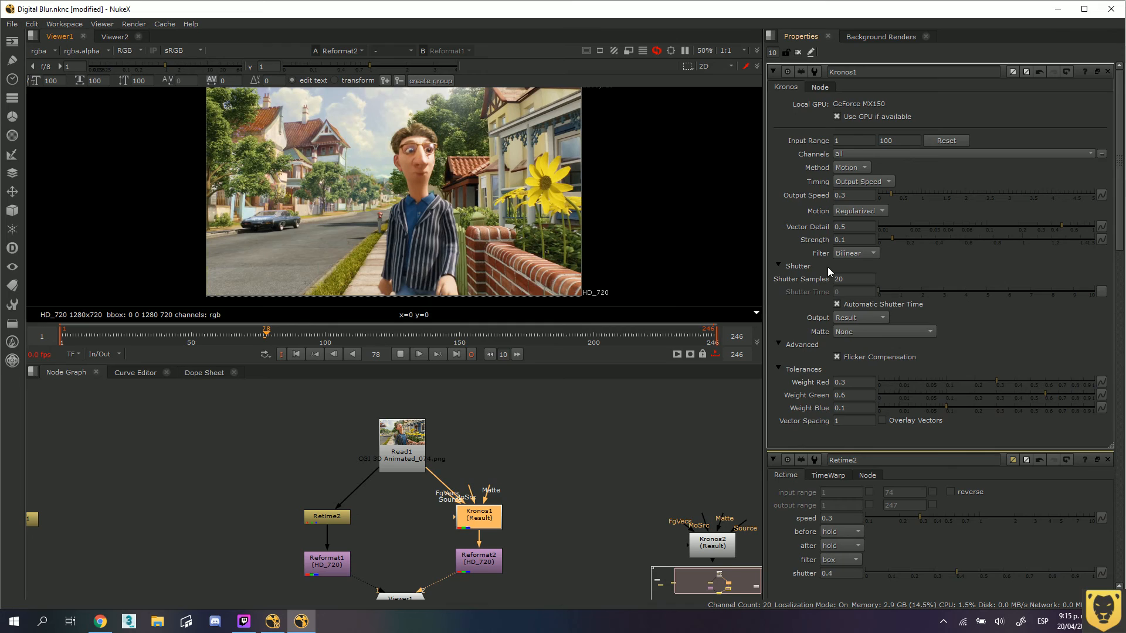
Turn off flicker compensation on Kronos1 and stop the clip's playback at frame 154
left_click(838, 357)
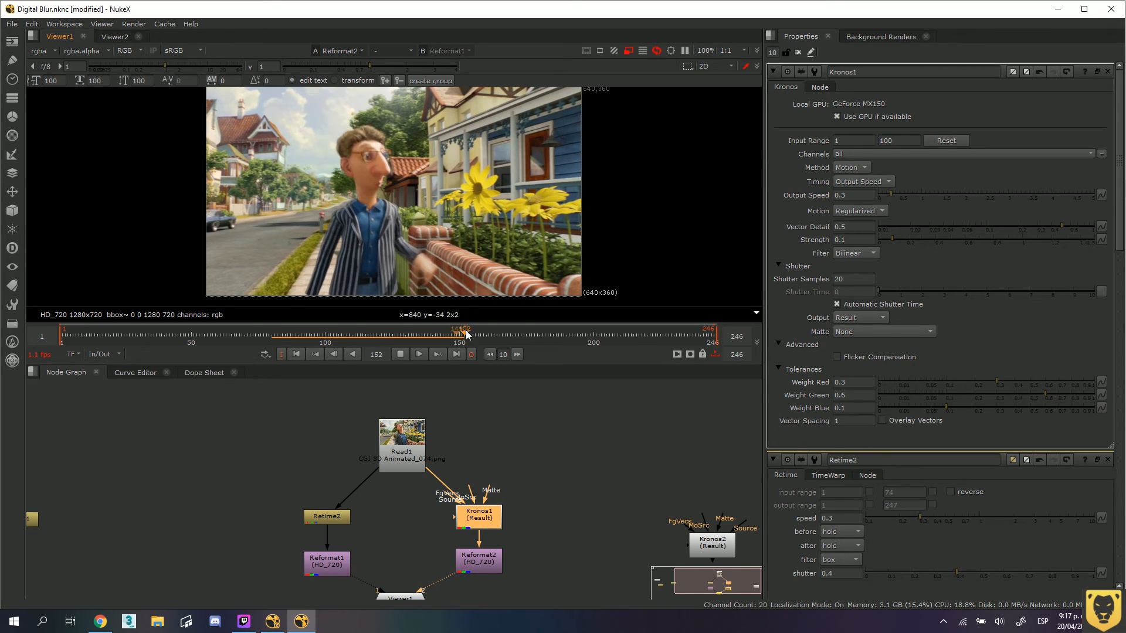
left_click(403, 354)
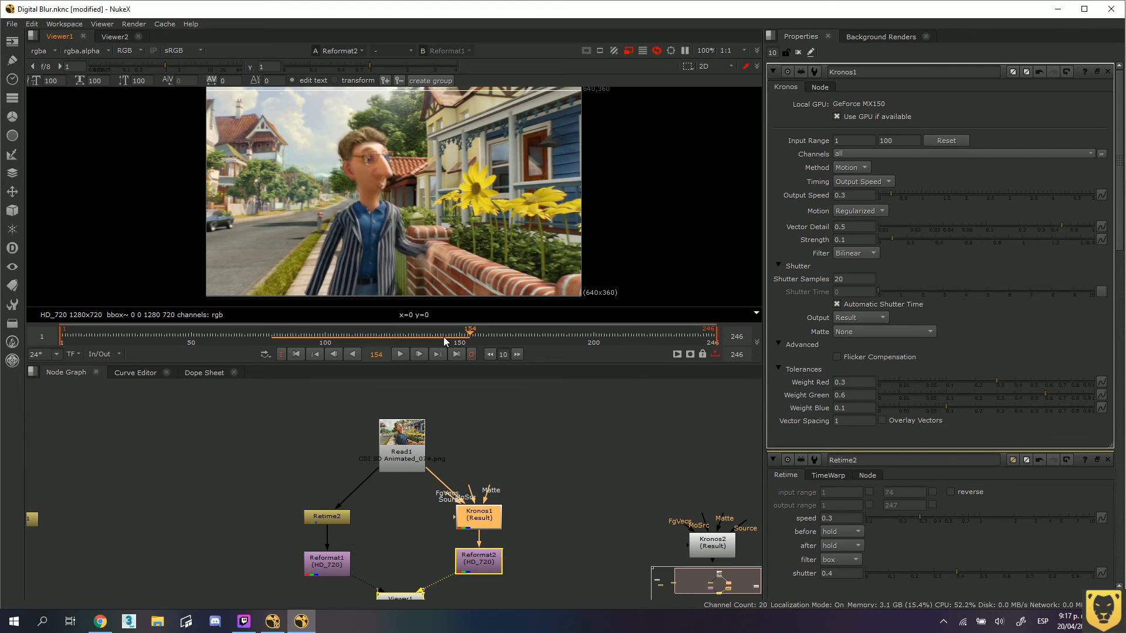
Scrub back to frame 80 and step forward through the Kronos result one frame at a time
left_click_drag(385, 336, 273, 335)
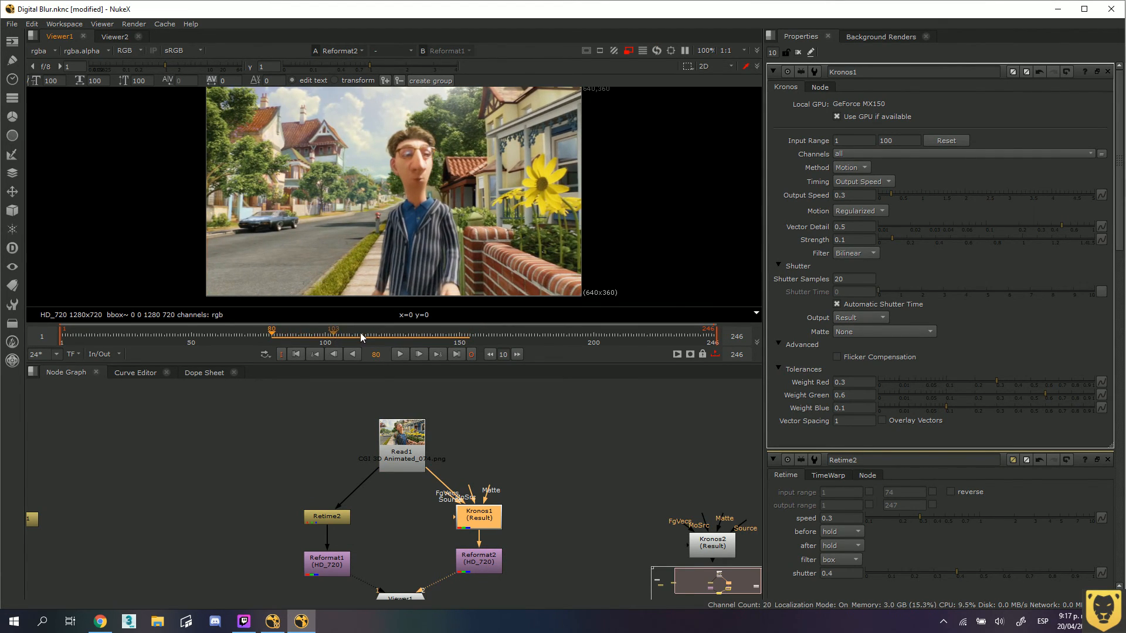
left_click(420, 353)
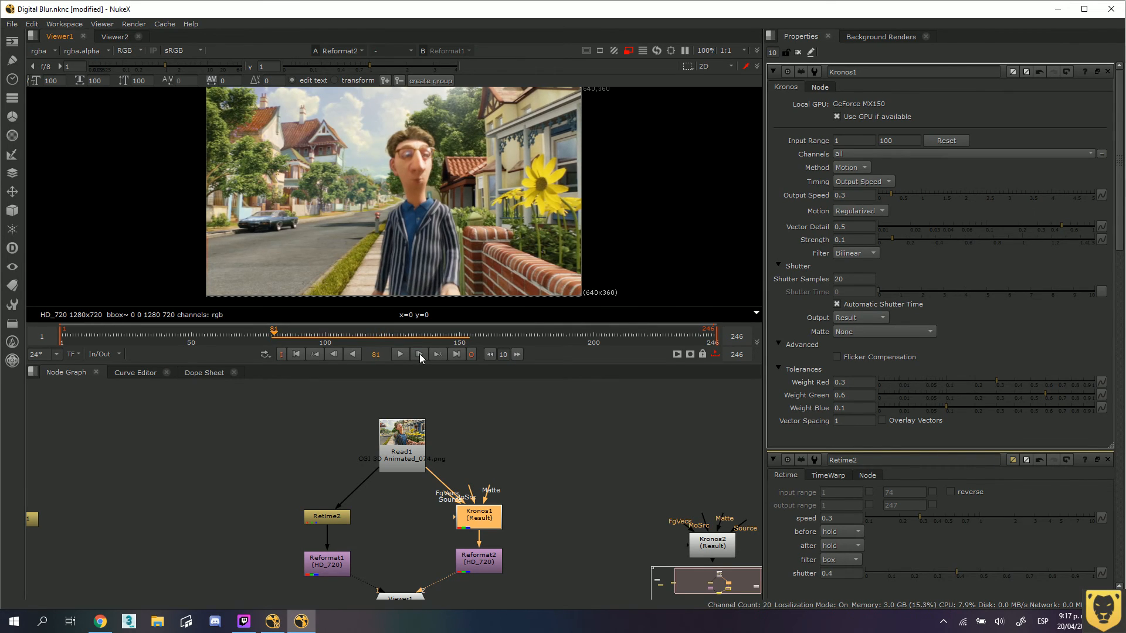
left_click(420, 354)
left_click(420, 354)
left_click(420, 353)
left_click(420, 353)
left_click(419, 354)
left_click(419, 354)
left_click(420, 354)
left_click(420, 354)
left_click(420, 353)
left_click(420, 353)
left_click(420, 354)
left_click(420, 354)
left_click(420, 353)
double_click(419, 354)
left_click(419, 354)
double_click(420, 354)
left_click(419, 354)
double_click(420, 353)
double_click(420, 354)
left_click(420, 354)
double_click(420, 354)
left_click(419, 354)
double_click(420, 354)
double_click(420, 353)
left_click(420, 353)
double_click(420, 354)
double_click(419, 354)
left_click(420, 354)
double_click(420, 354)
double_click(420, 353)
left_click(420, 354)
double_click(420, 354)
double_click(420, 353)
double_click(420, 354)
double_click(420, 353)
double_click(420, 354)
Play back the clip from frame 82 and scrub through the rendered range up to frame 154
left_click_drag(414, 339, 273, 340)
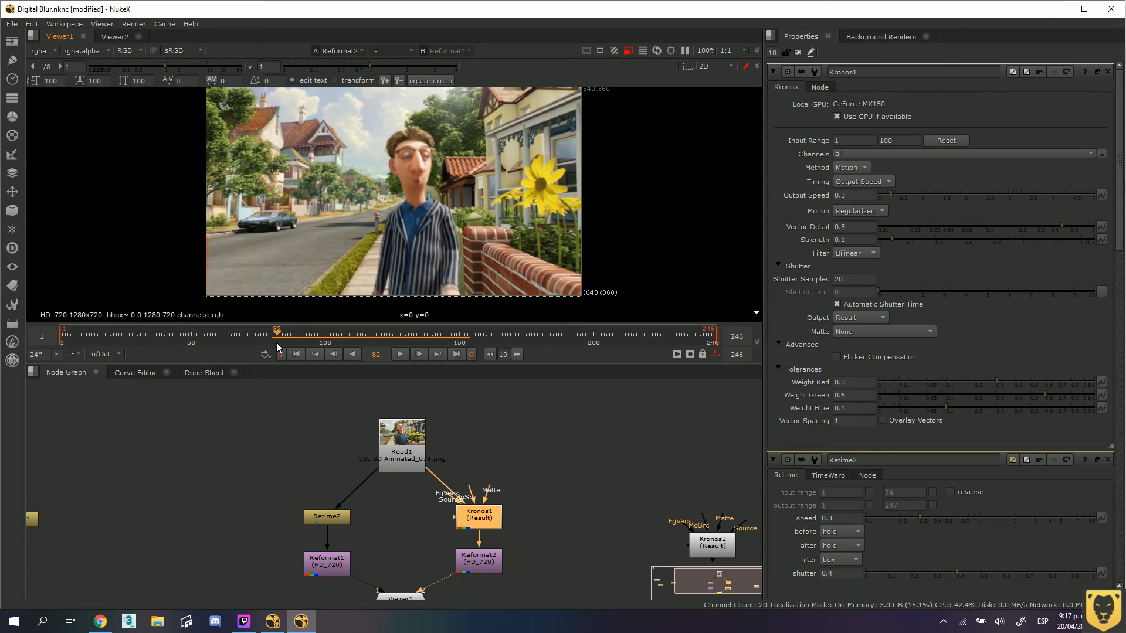
left_click(400, 354)
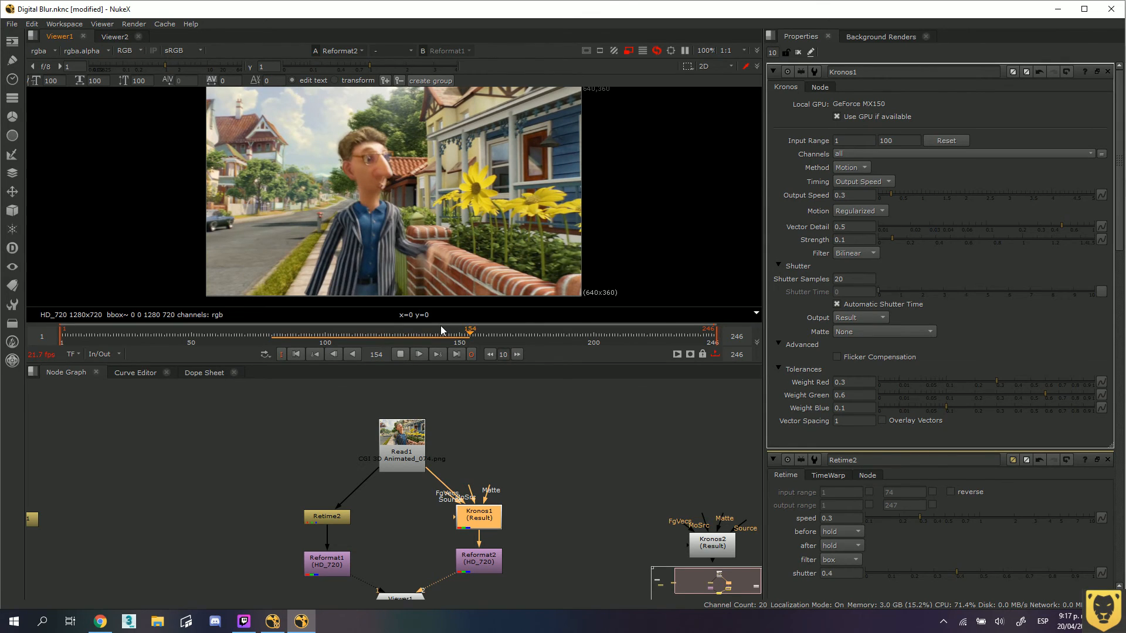
left_click(415, 333)
left_click_drag(287, 337, 468, 332)
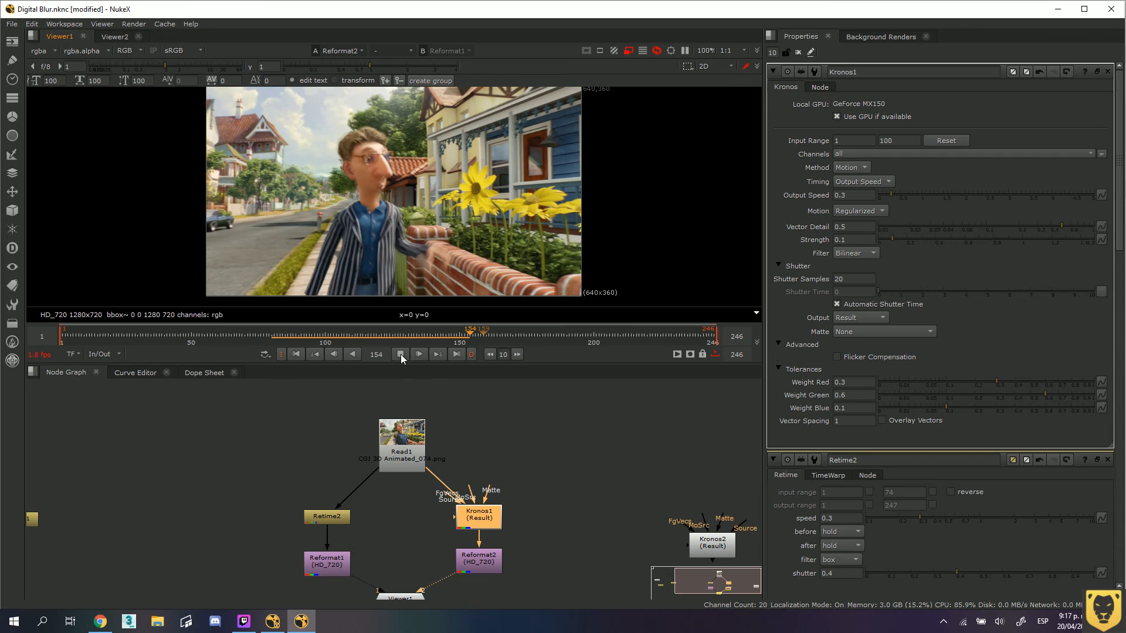
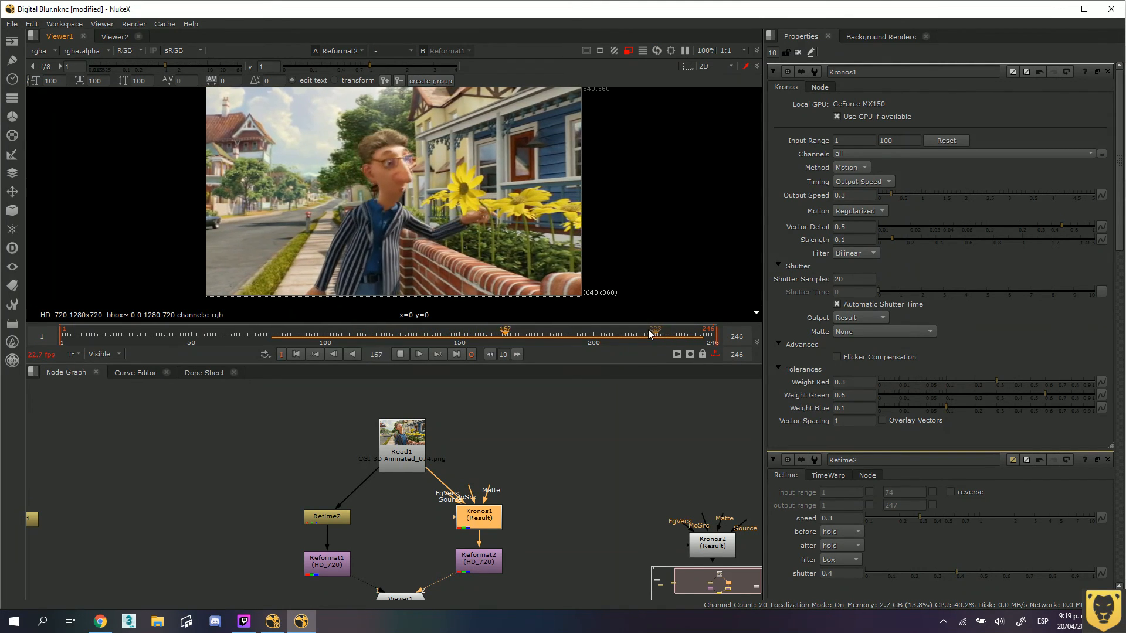
Review the retimed clip from several points on the timeline, stopping and restarting the playback
left_click(512, 332)
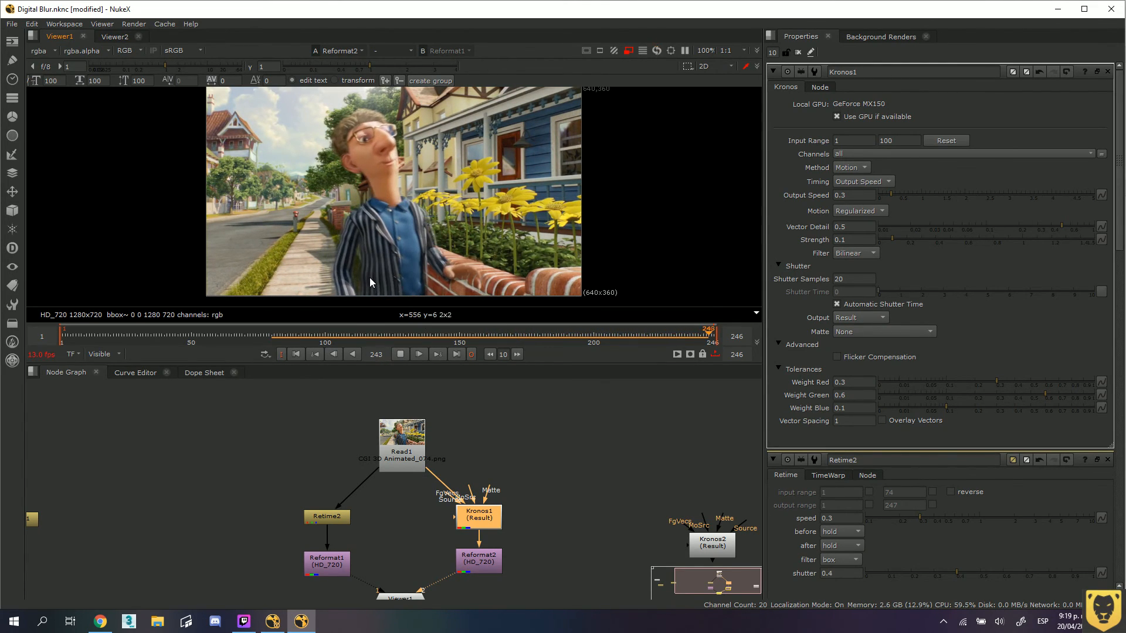
left_click(332, 332)
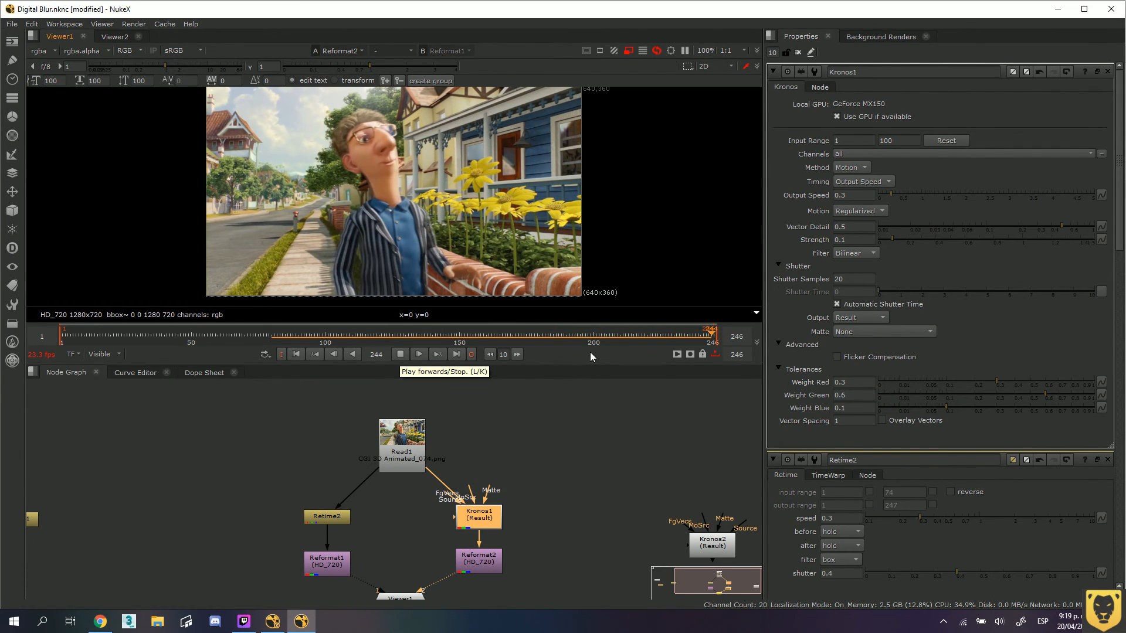
left_click(698, 336)
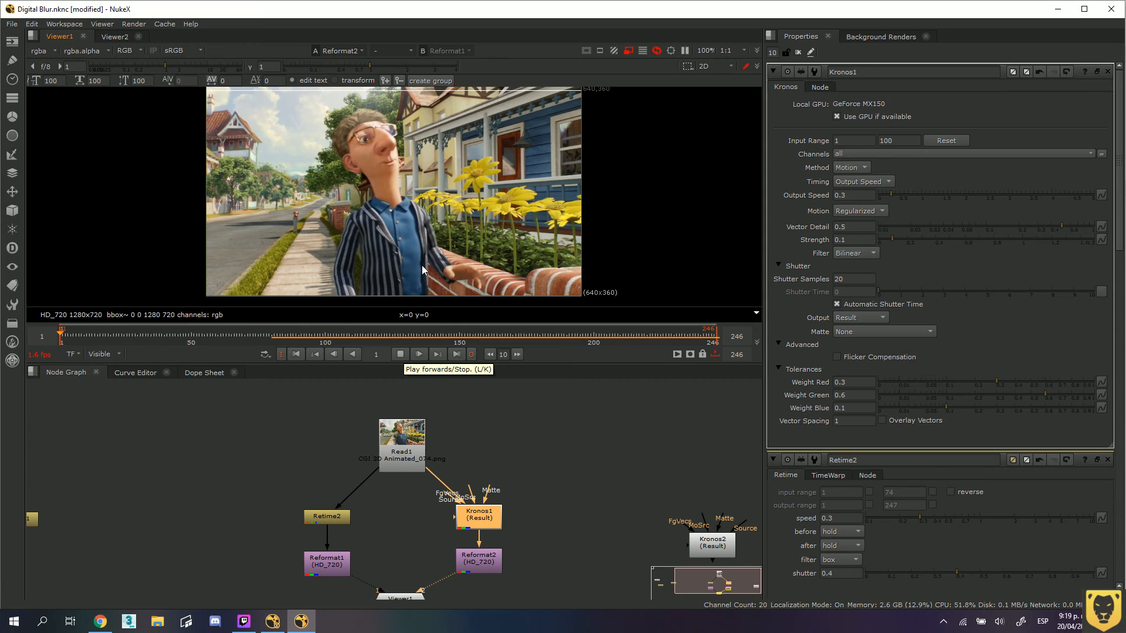
left_click(397, 354)
left_click(398, 354)
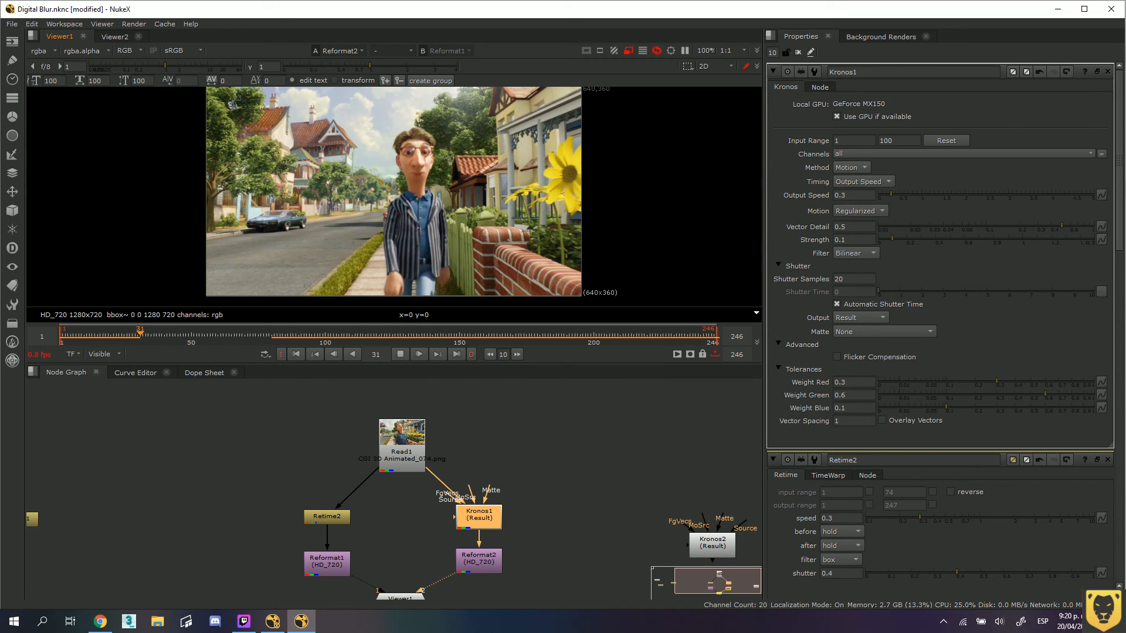
Collapse the Kronos1 tolerances, and set its strength to 1.5 and its vector detail to 1
left_click(777, 368)
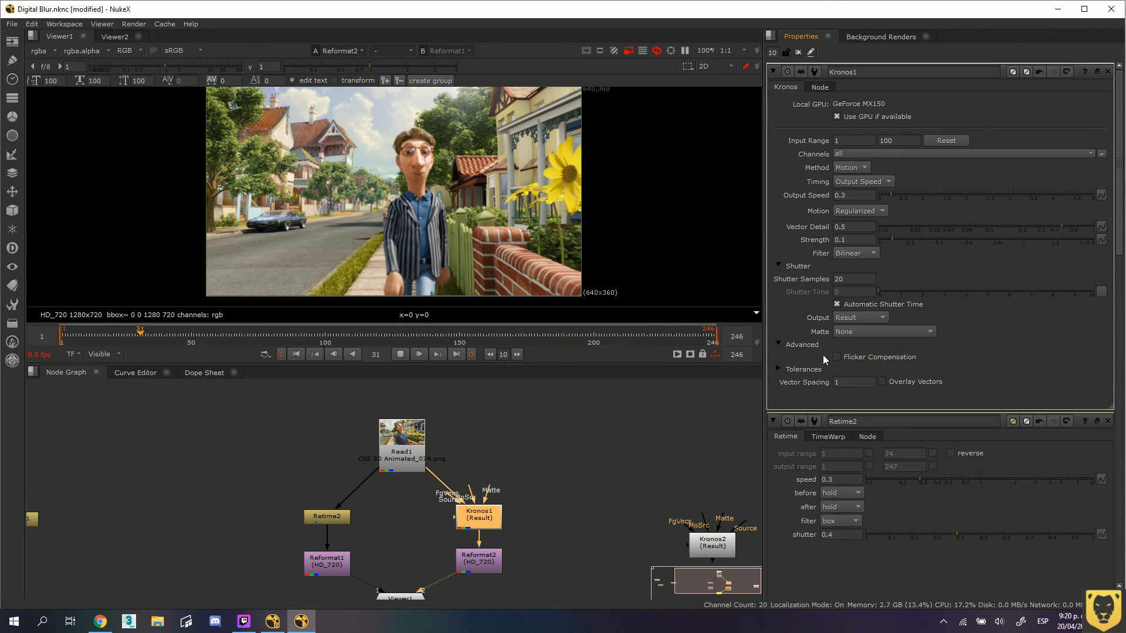
double_click(833, 239)
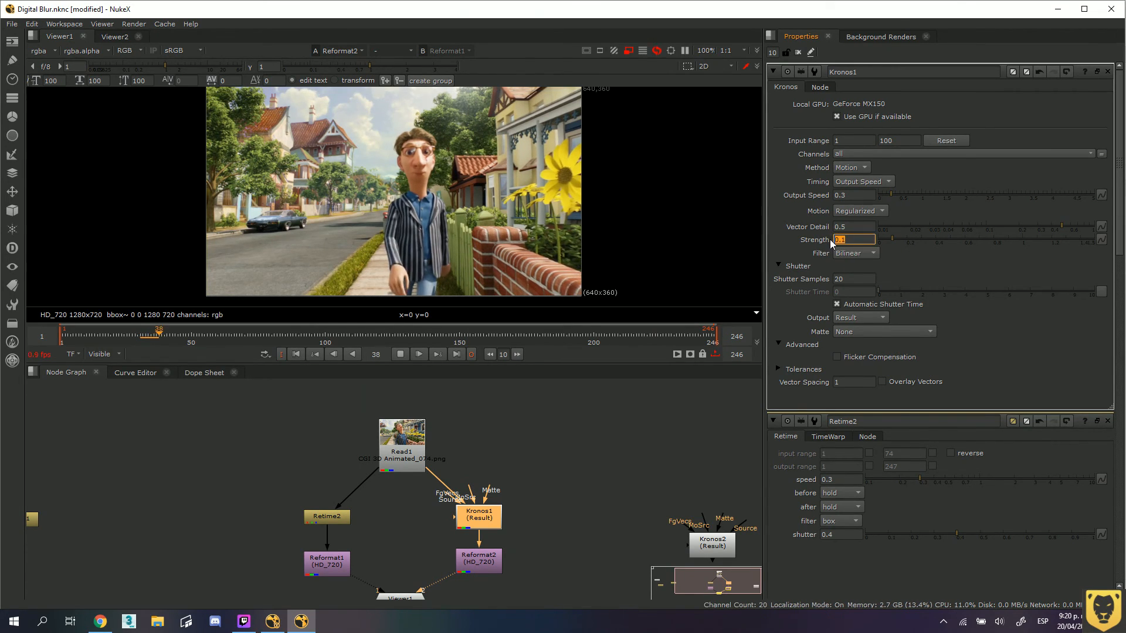
type("1")
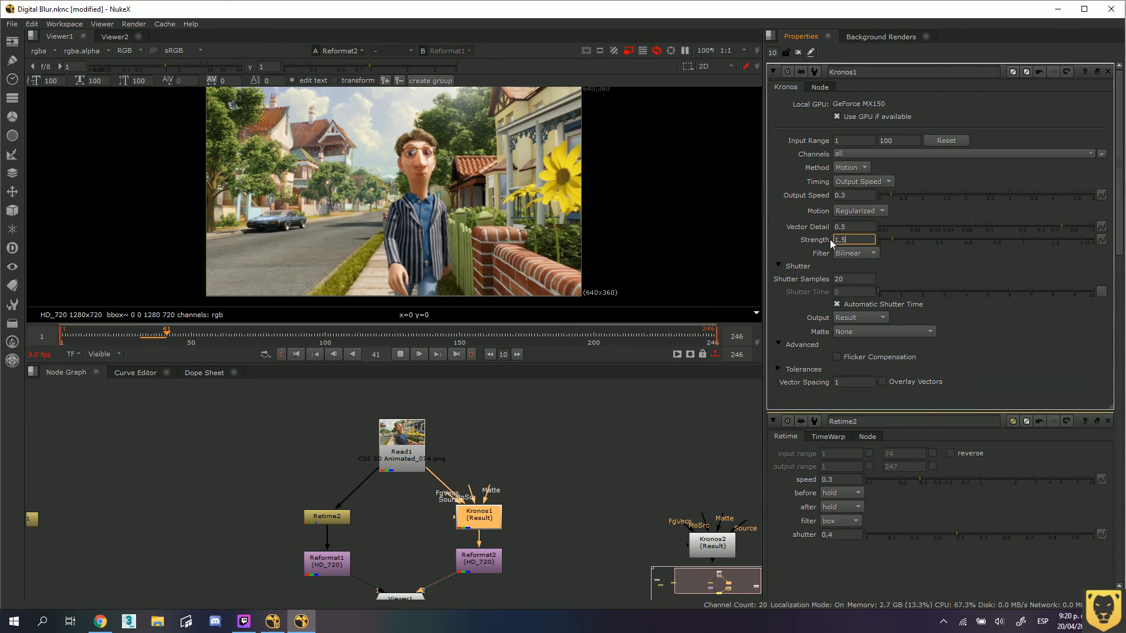
type(".5")
double_click(844, 225)
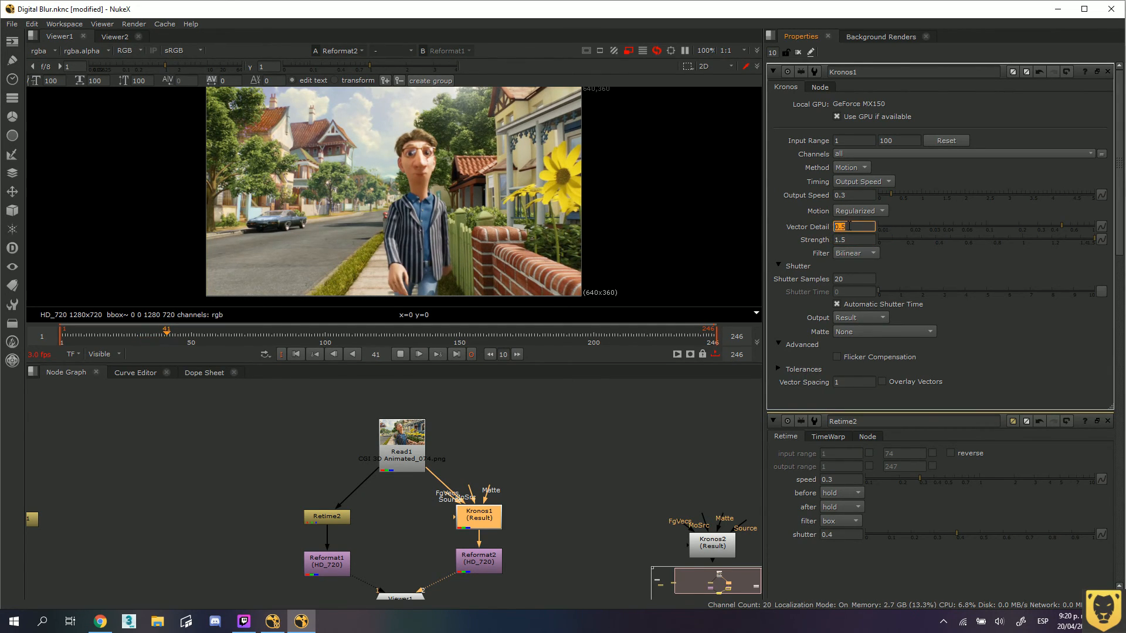
type("1")
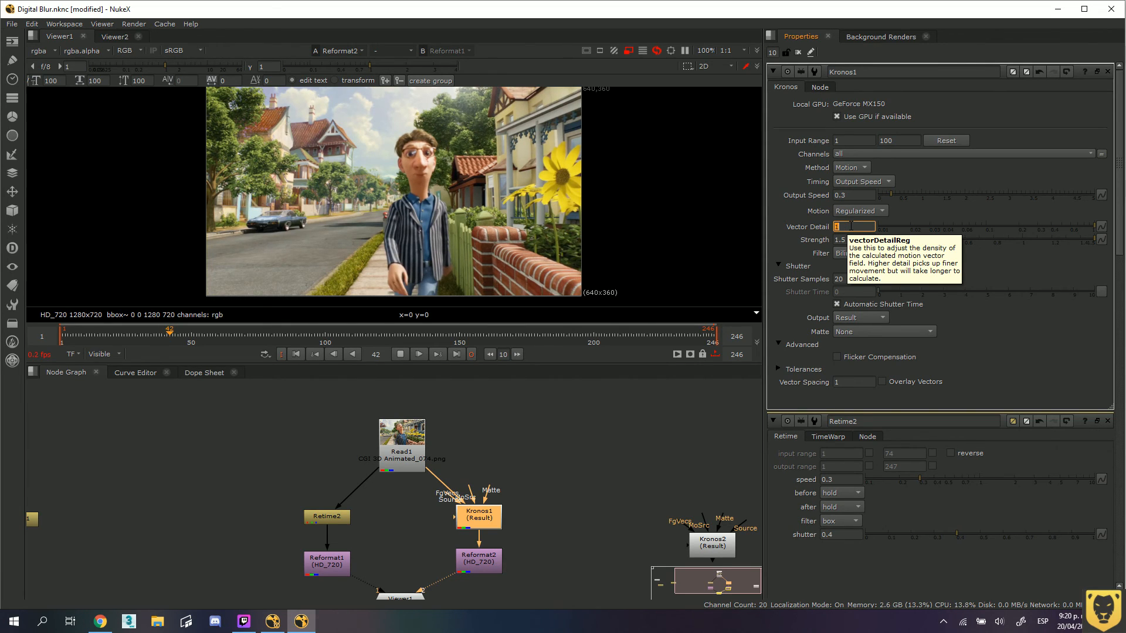
Play the Kronos retime result from frame 159 to review the slowed-down motion of the character
left_click(484, 334)
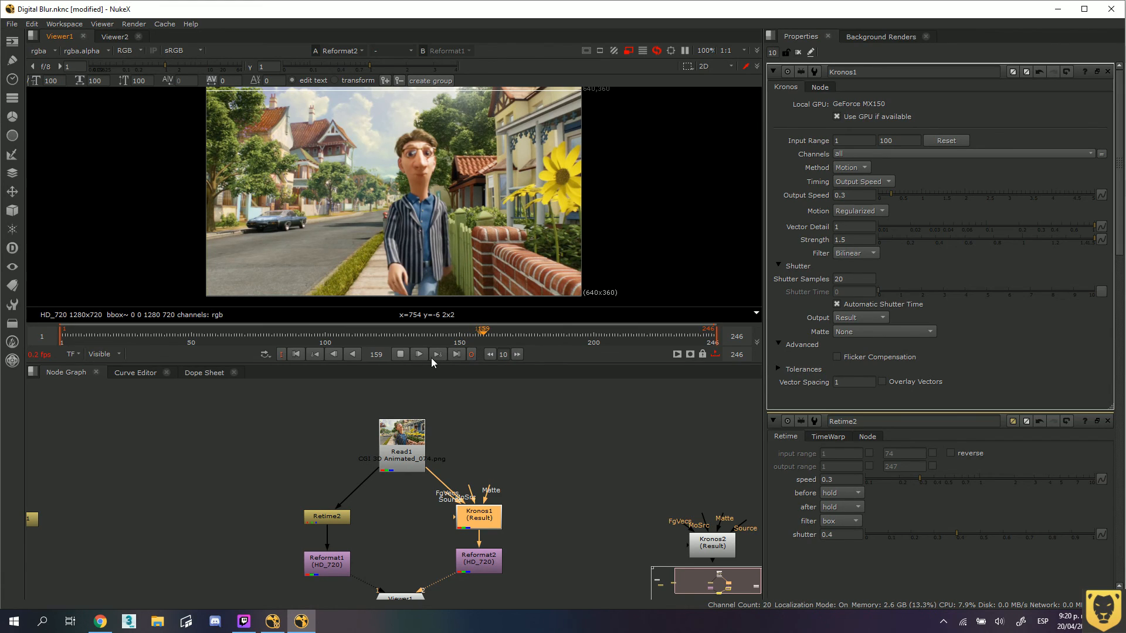
left_click(399, 354)
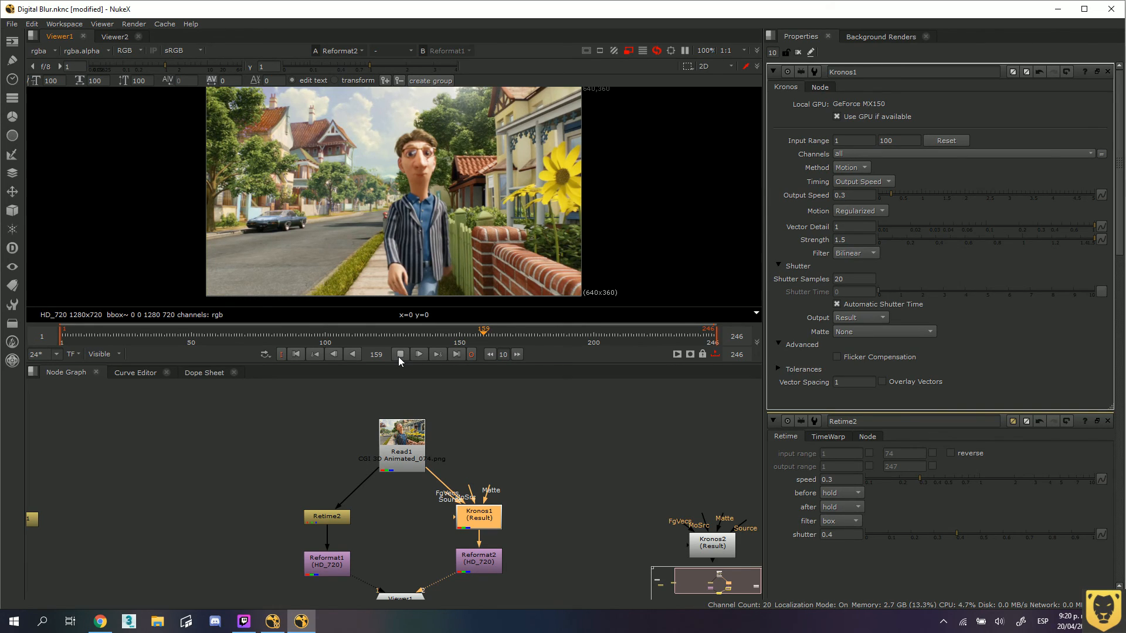
key("l")
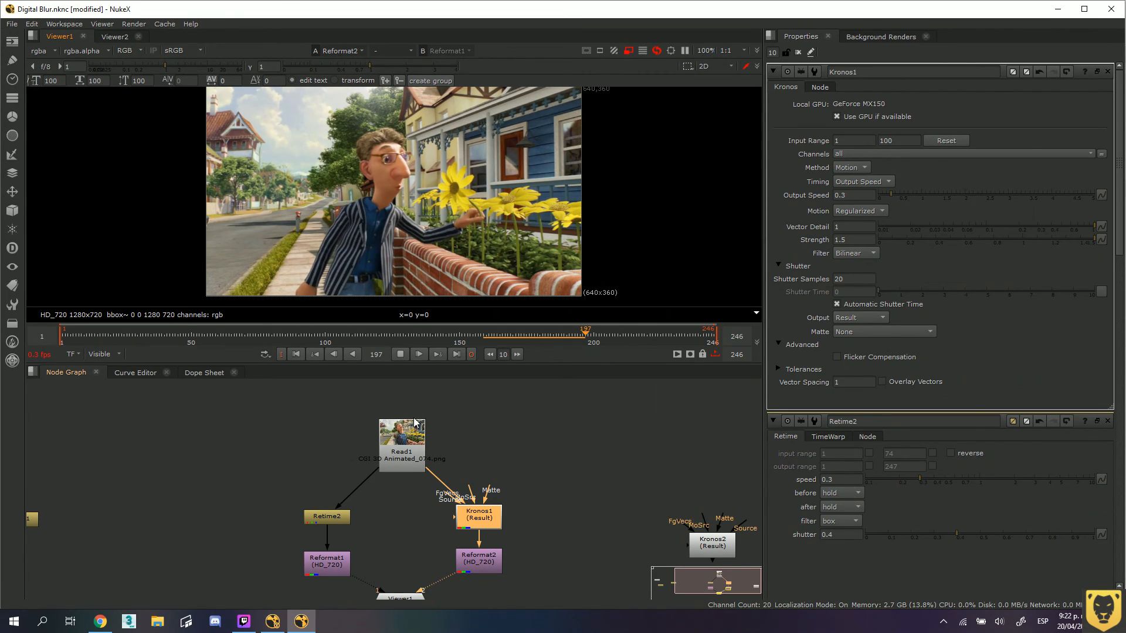
left_click_drag(160, 459, 211, 458)
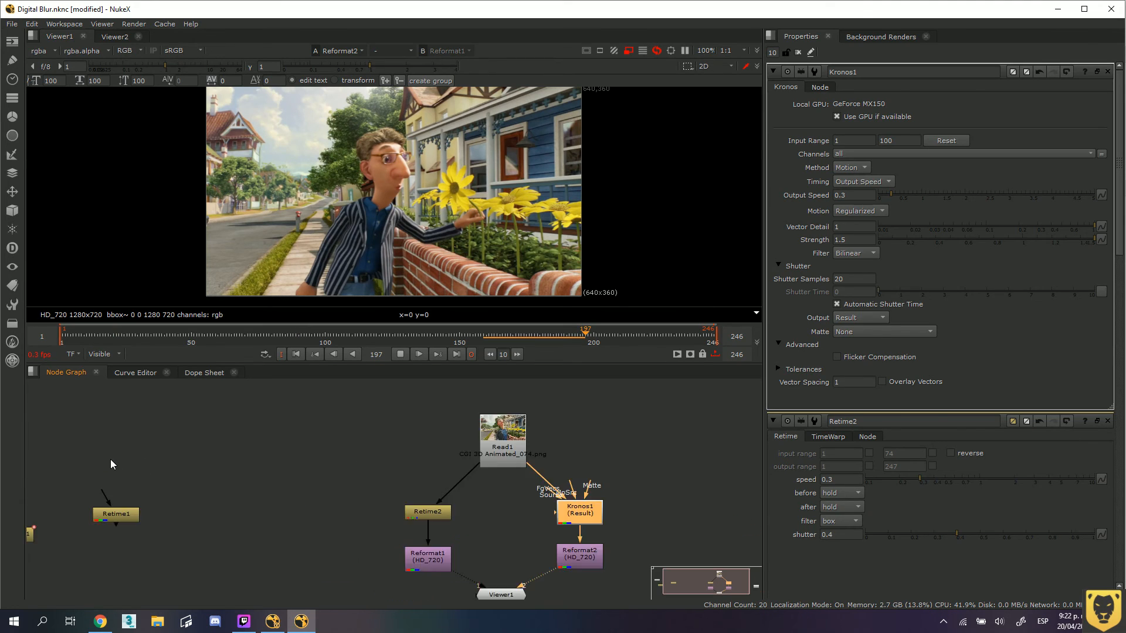
left_click_drag(110, 459, 68, 452)
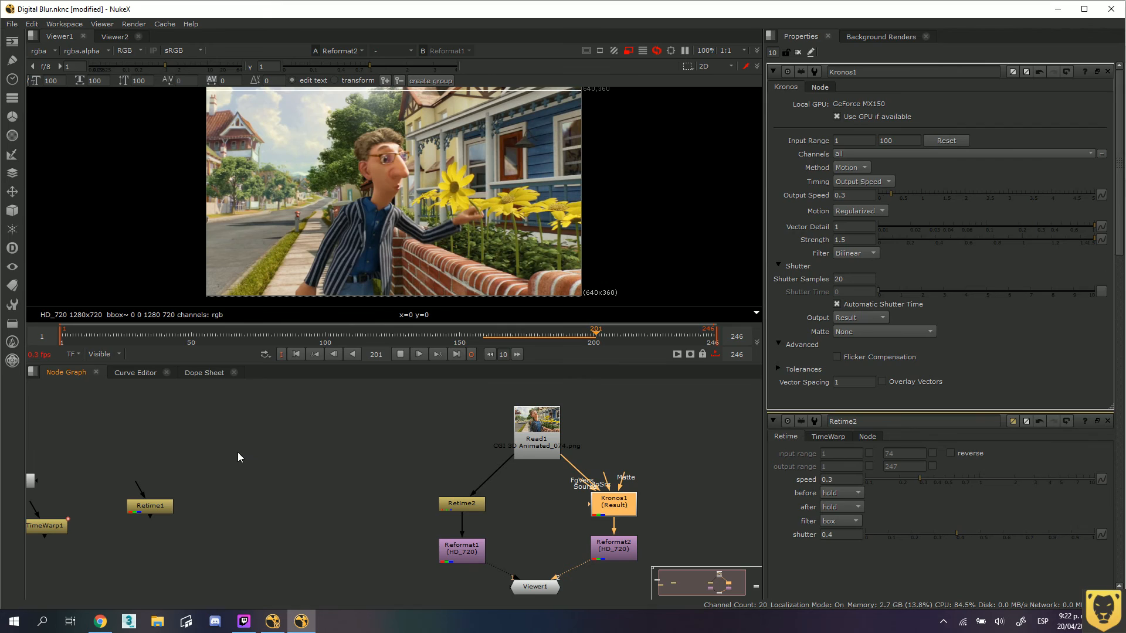
left_click_drag(237, 452, 112, 452)
left_click_drag(263, 451, 270, 450)
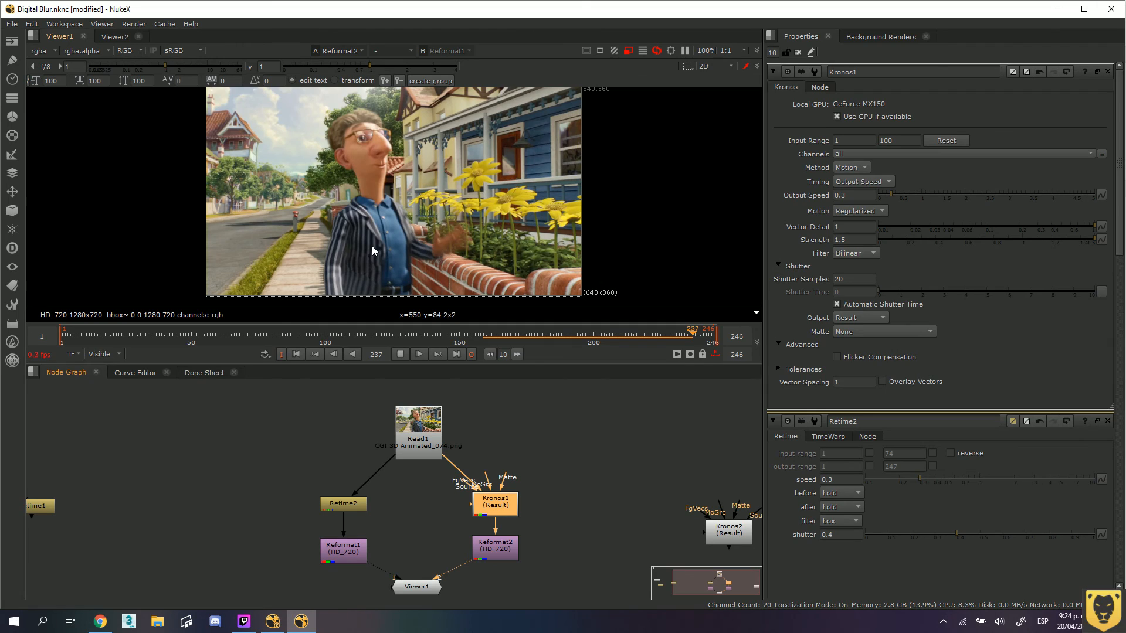
left_click_drag(343, 240, 391, 281)
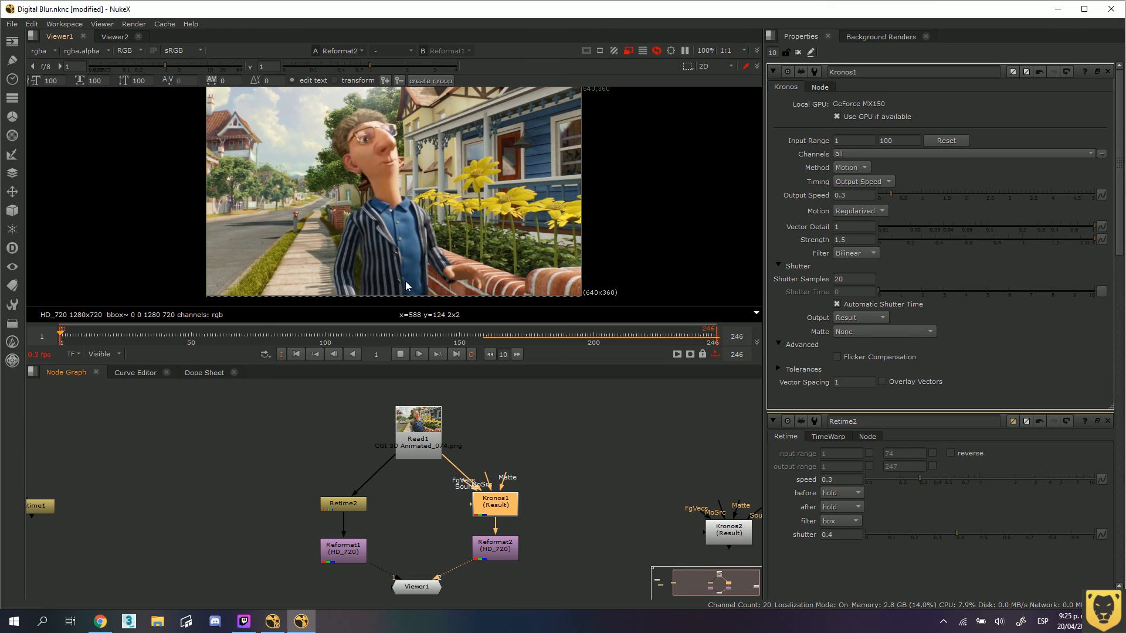
scroll(406, 281, "up", 2)
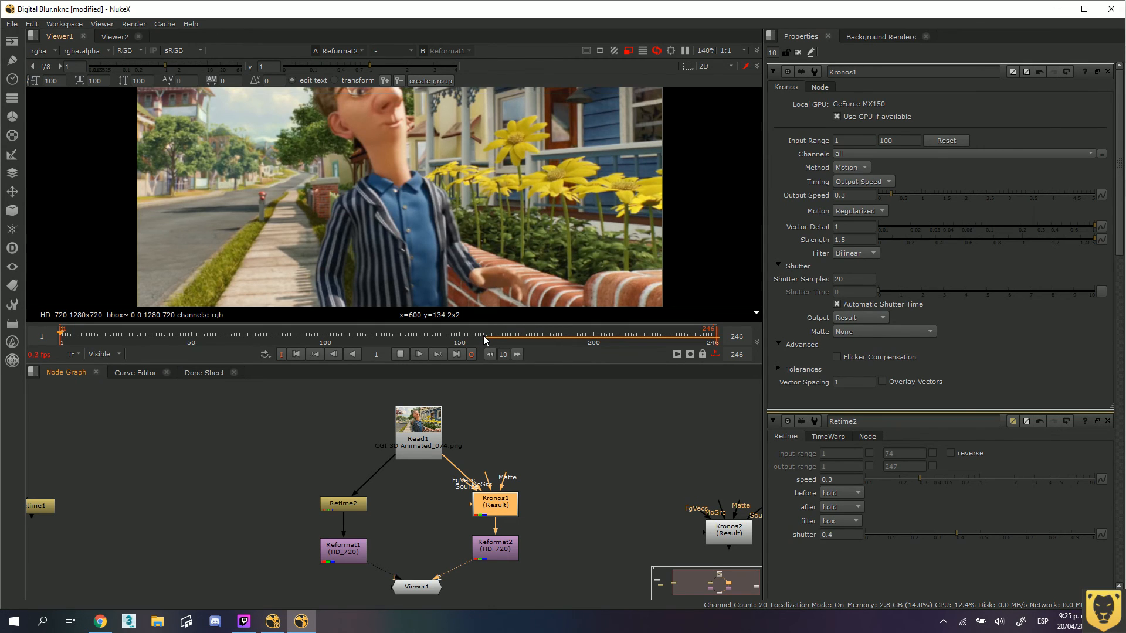
key("o")
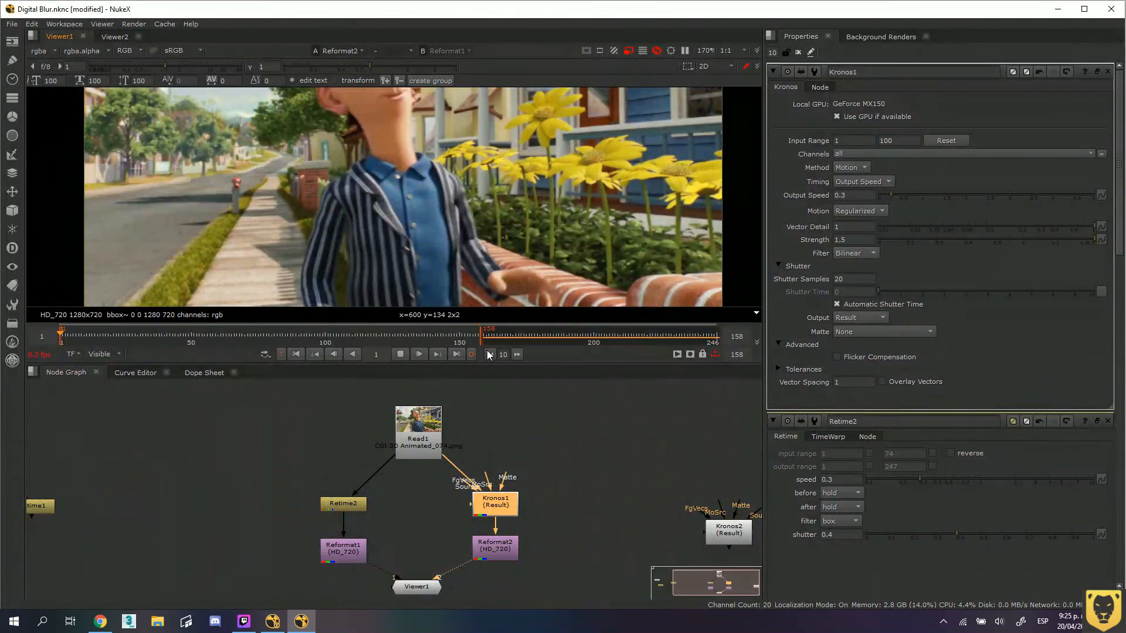
left_click(398, 354)
left_click(403, 354)
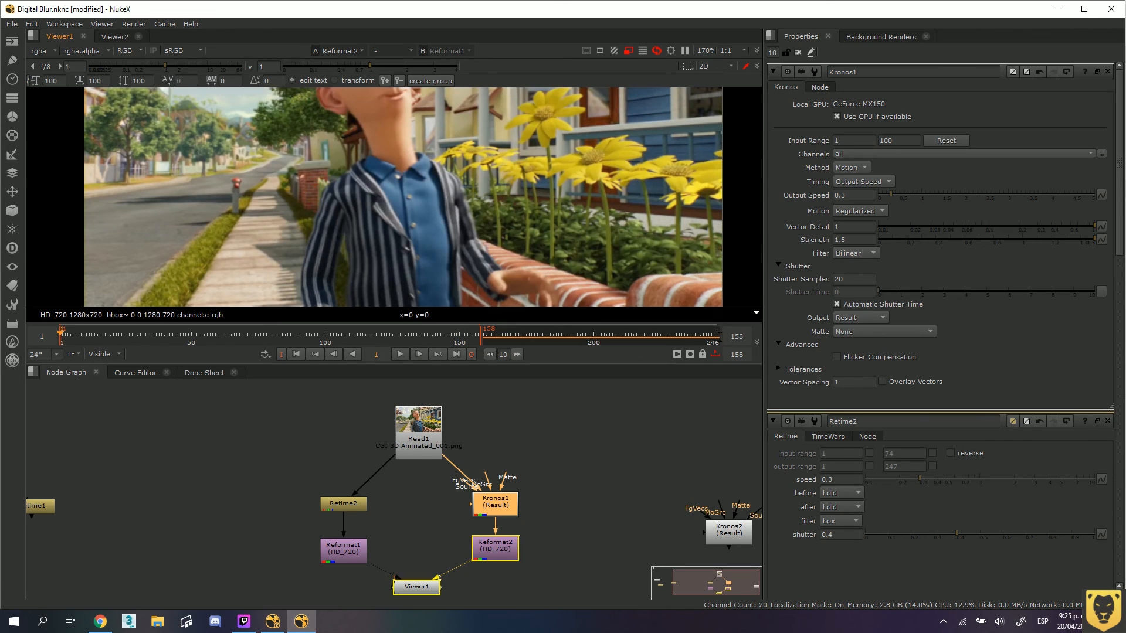
left_click(714, 341)
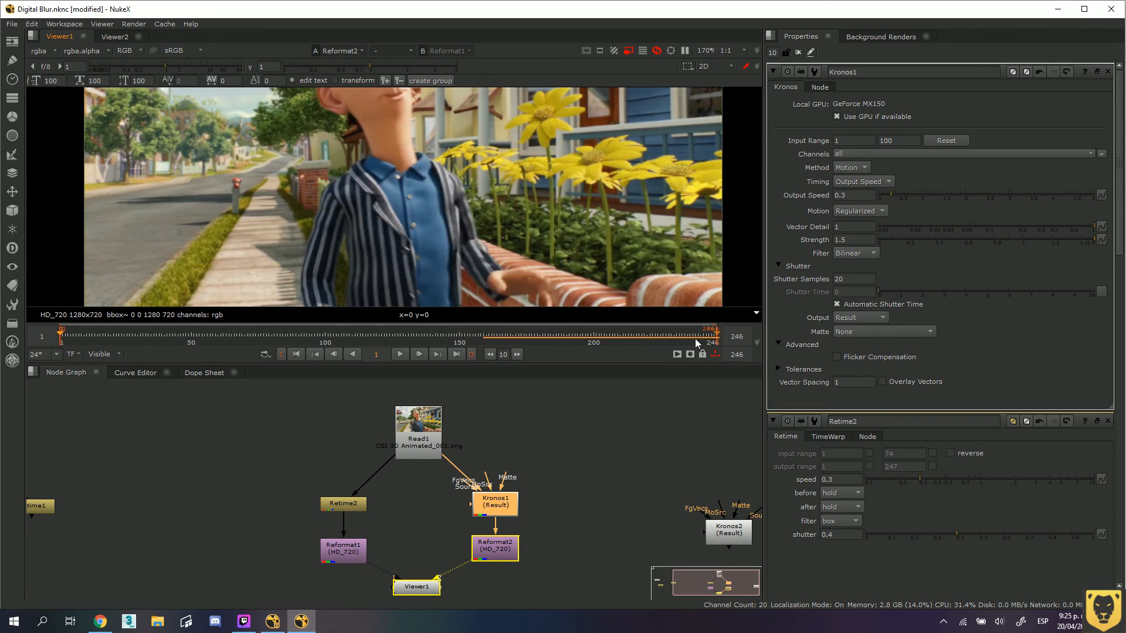
left_click(484, 340)
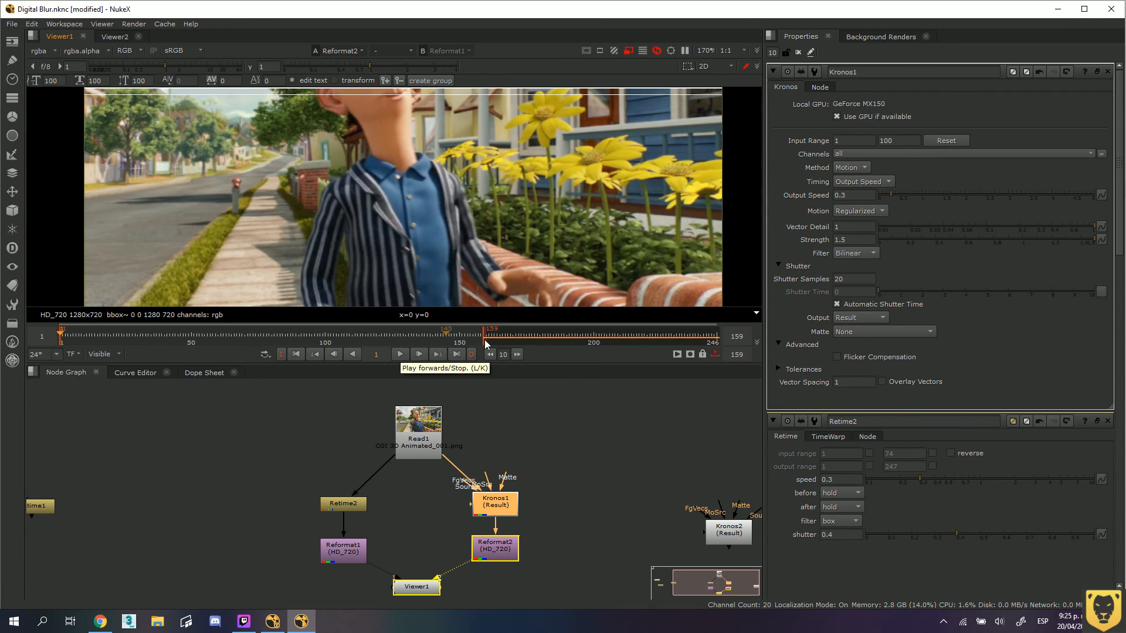
Limit the viewer's playback range to frames 159 to 247 and play that range
left_click(718, 338)
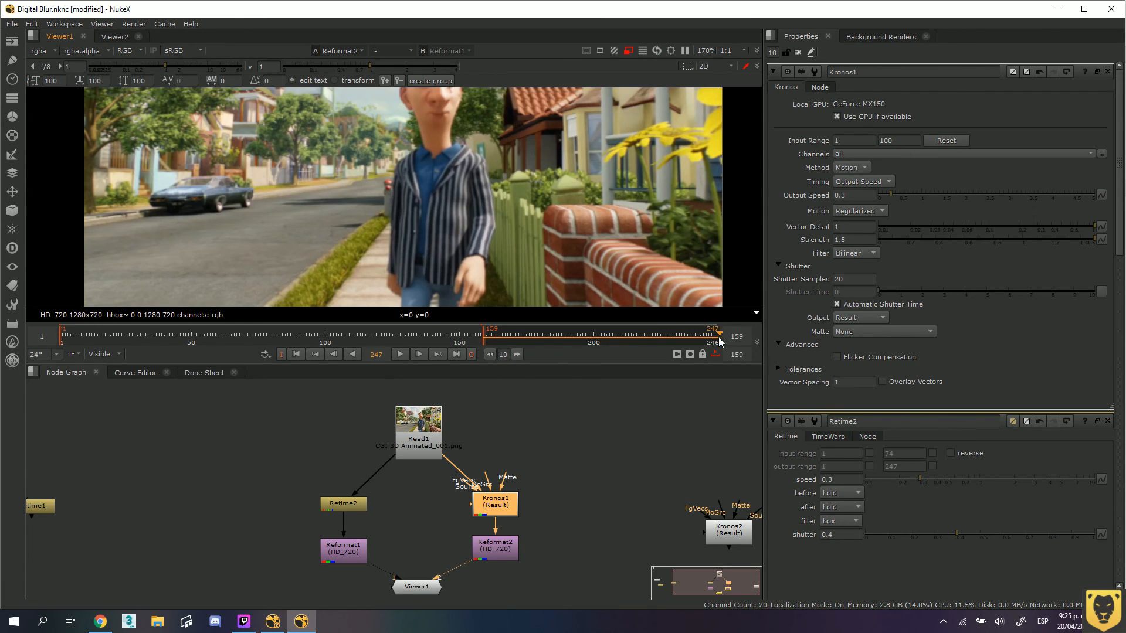
left_click(469, 354)
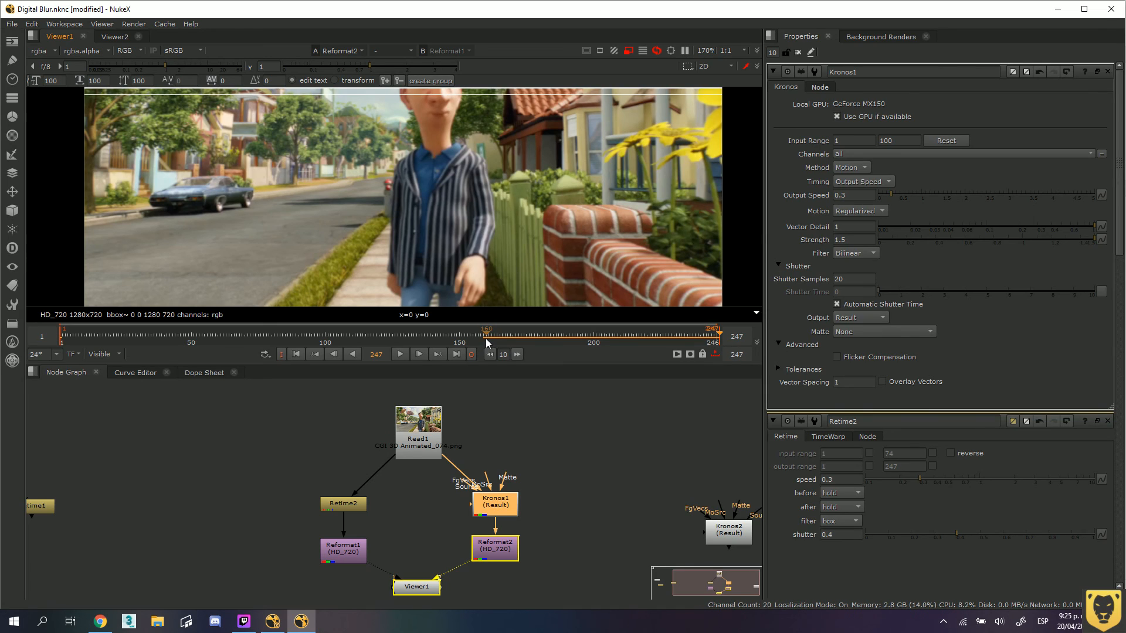
left_click(483, 339)
left_click(283, 355)
left_click(401, 353)
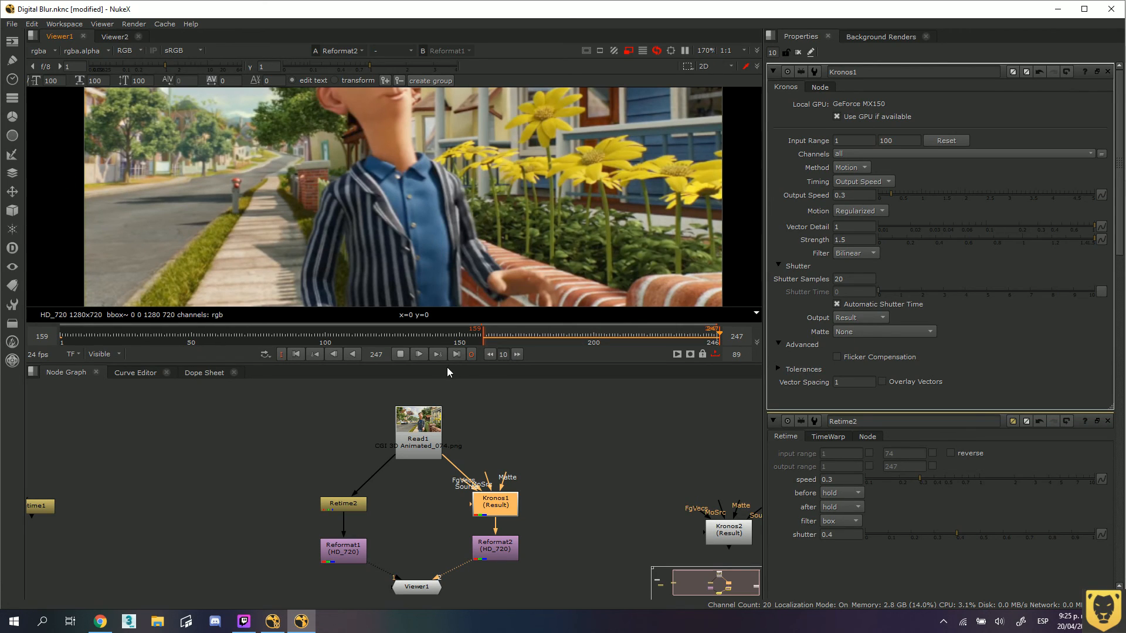
left_click(399, 353)
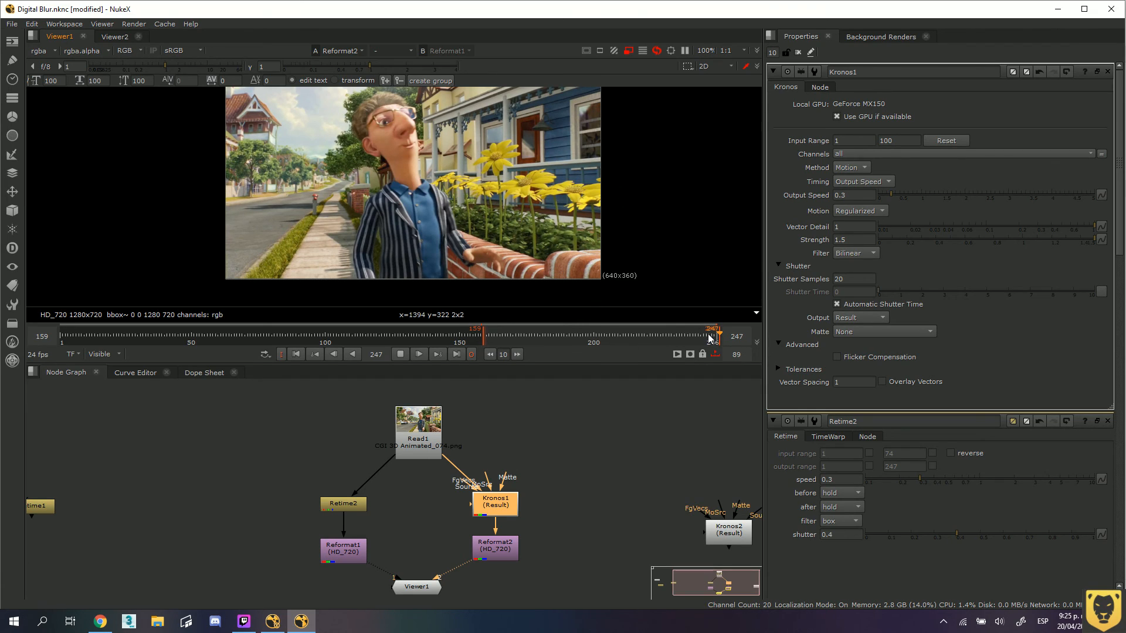
Set the Vector Detail of Kronos1 to 0.01
double_click(848, 226)
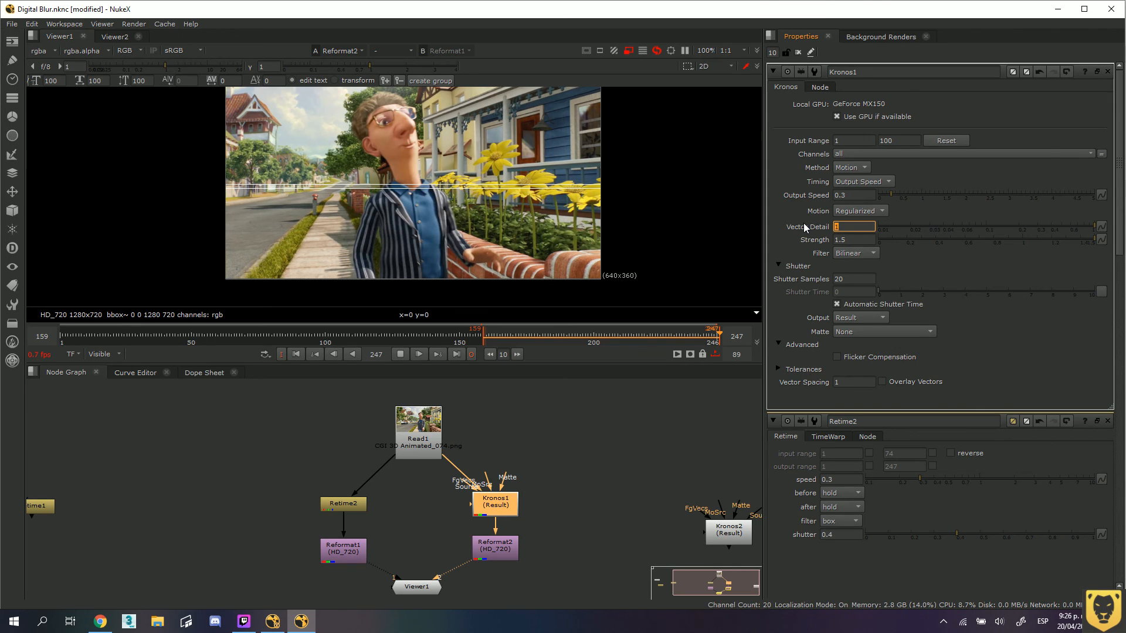
type(".01")
key("Return")
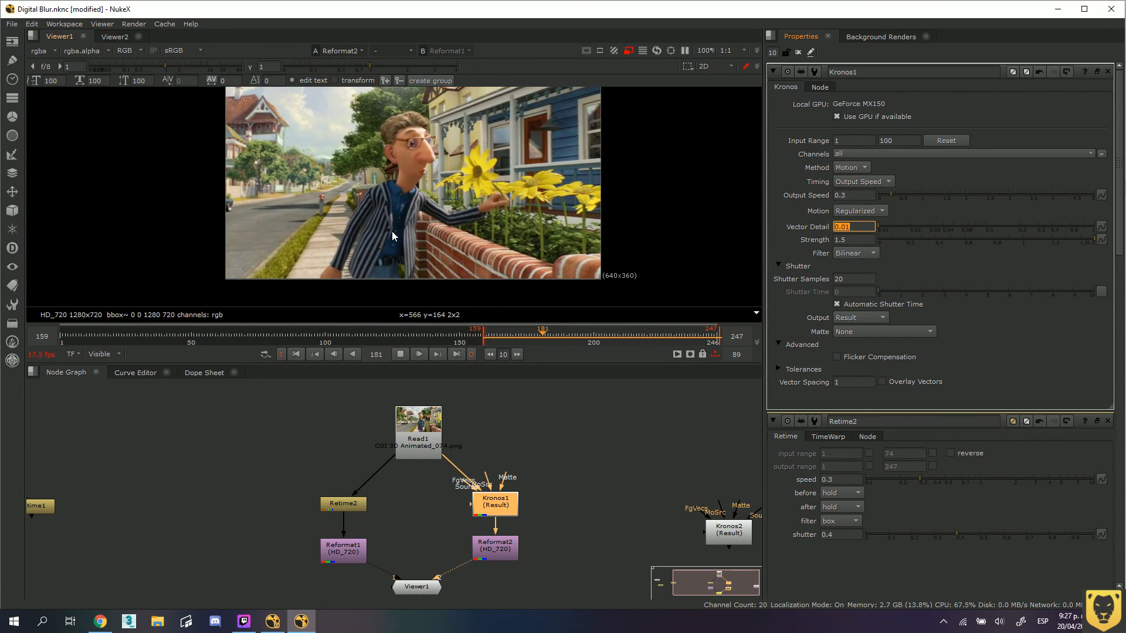
Step back and forth frame by frame between frames 217 and 248 to inspect the retimed character for warping
left_click(421, 354)
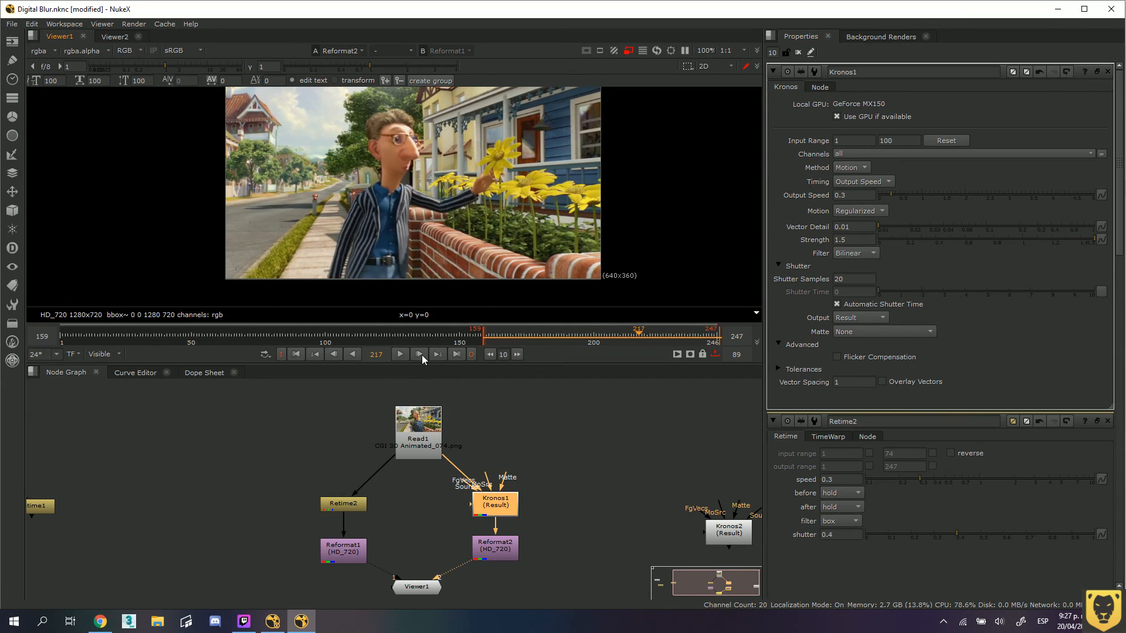
left_click(420, 354)
left_click(421, 354)
left_click(420, 355)
left_click(420, 354)
left_click(421, 354)
left_click(420, 354)
left_click(420, 354)
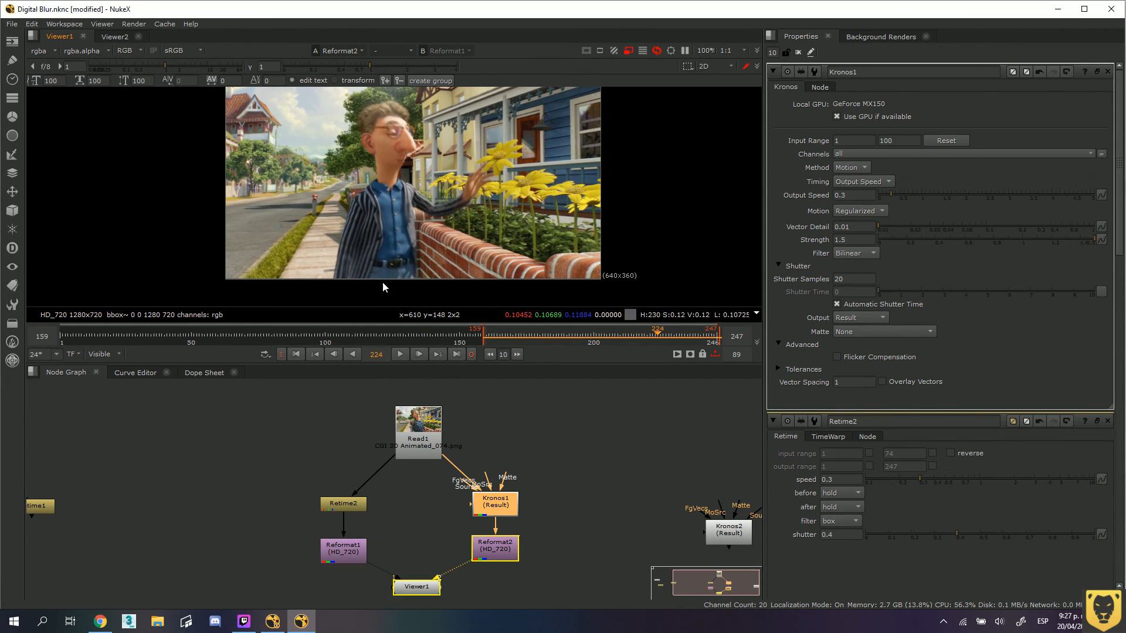
left_click(417, 354)
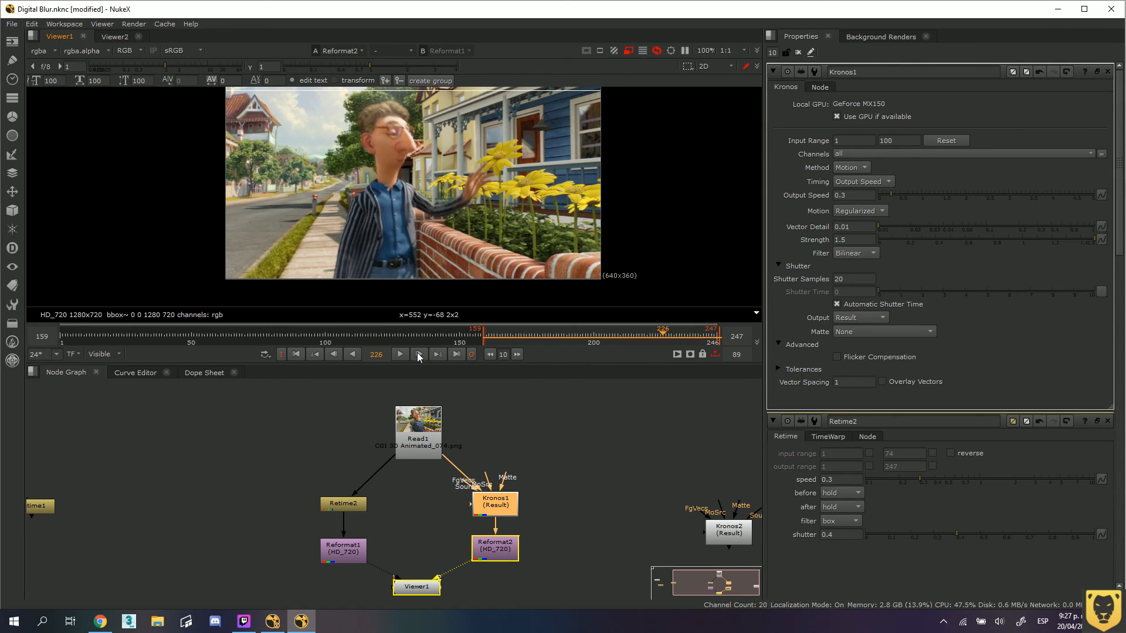
left_click(417, 354)
left_click(417, 355)
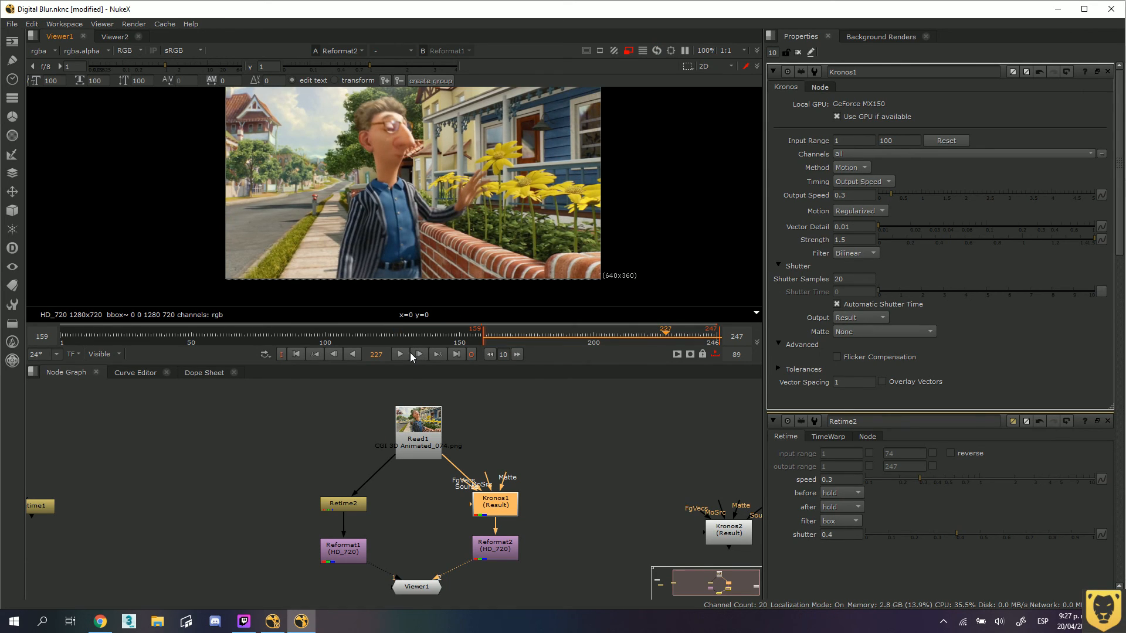
left_click(335, 355)
left_click(334, 354)
left_click(334, 354)
left_click(334, 355)
left_click(334, 355)
left_click(334, 354)
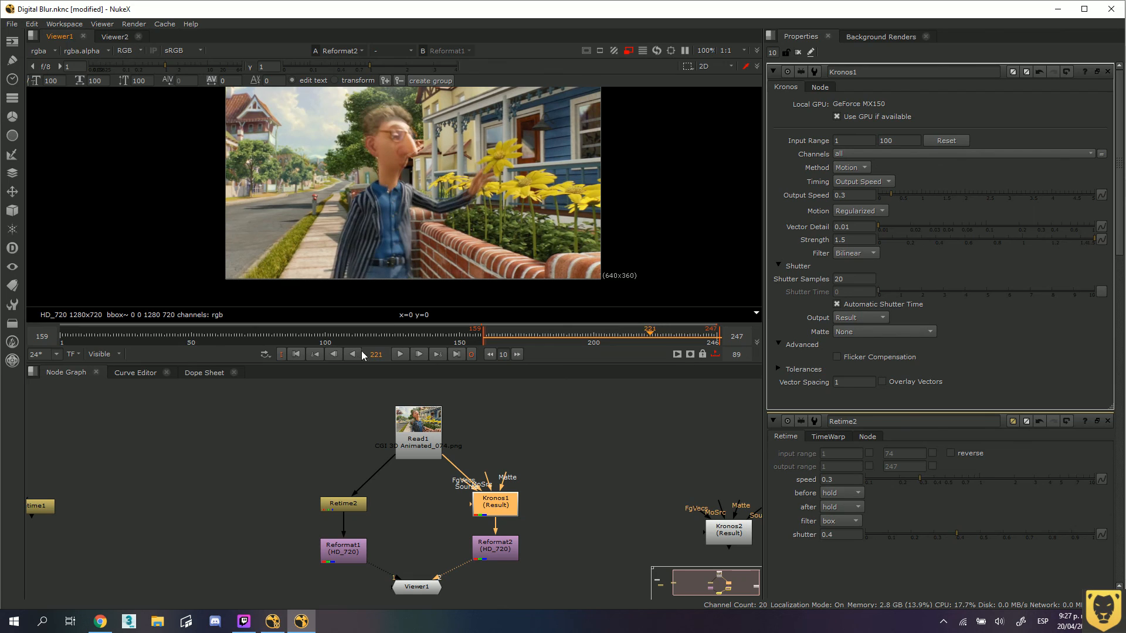
left_click(420, 354)
left_click(420, 354)
left_click(420, 354)
left_click(421, 354)
left_click(421, 354)
left_click(420, 354)
left_click(421, 354)
left_click(420, 354)
double_click(420, 352)
left_click(420, 352)
double_click(420, 352)
left_click(421, 352)
double_click(420, 352)
left_click(420, 352)
double_click(420, 352)
left_click(421, 351)
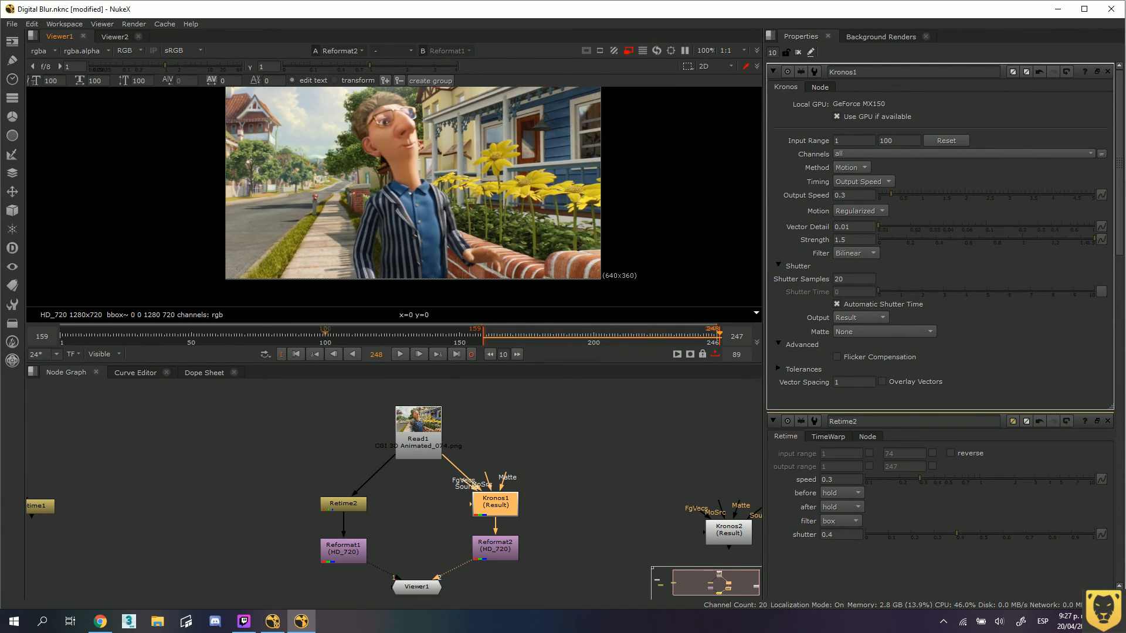
Return to frame 1, turn off the restricted playback range and play the clip up to frame 70
left_click(61, 335)
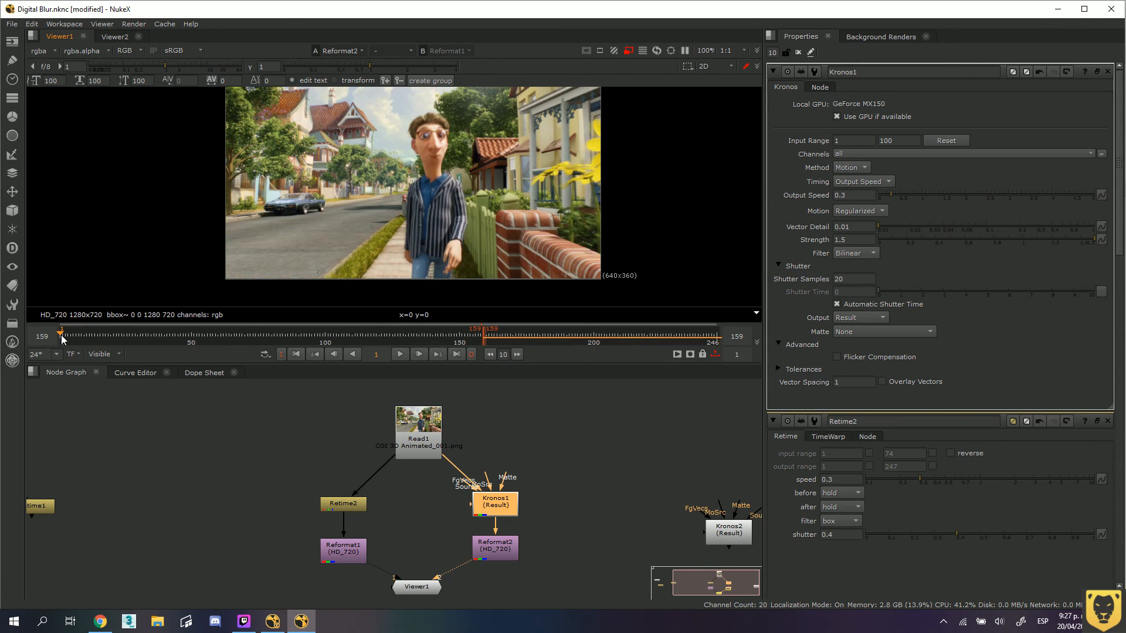
left_click(715, 354)
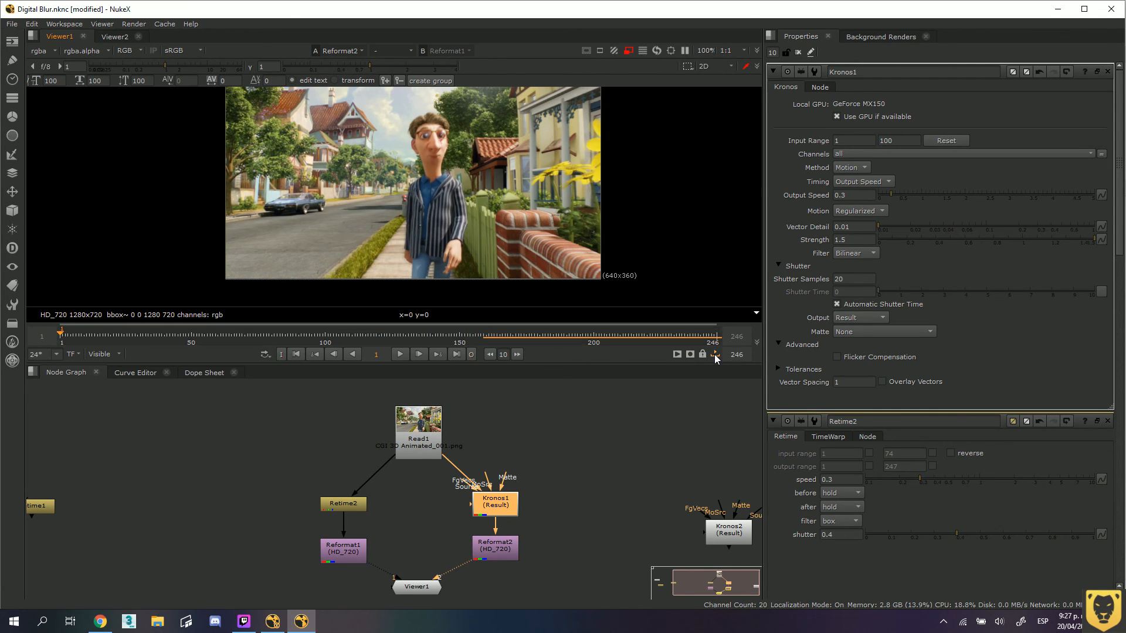
left_click(401, 354)
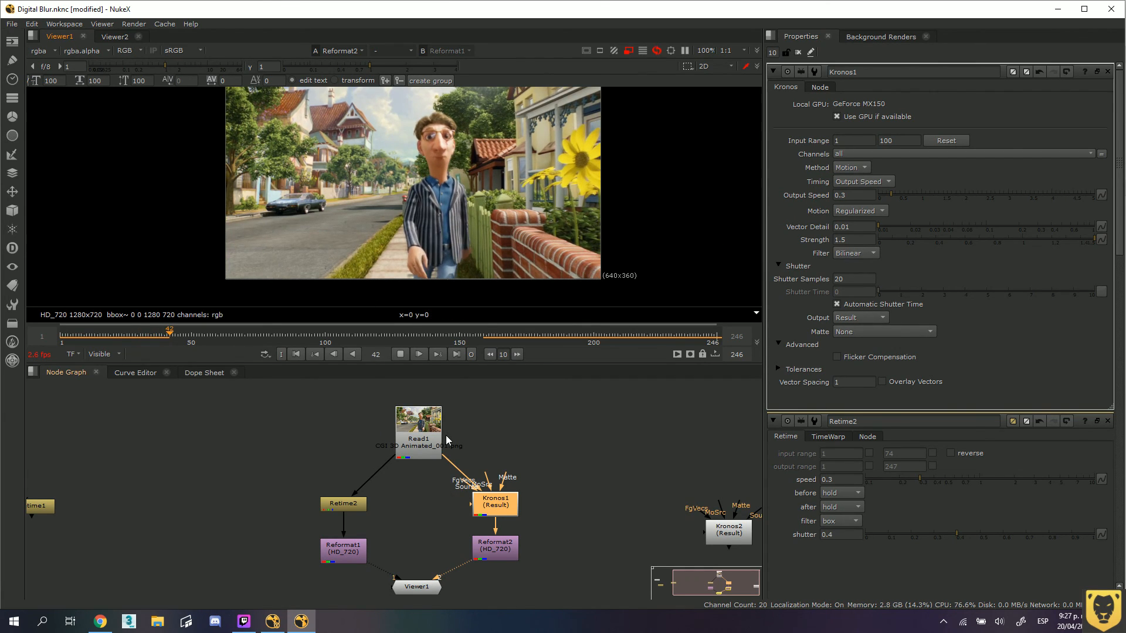
left_click(134, 373)
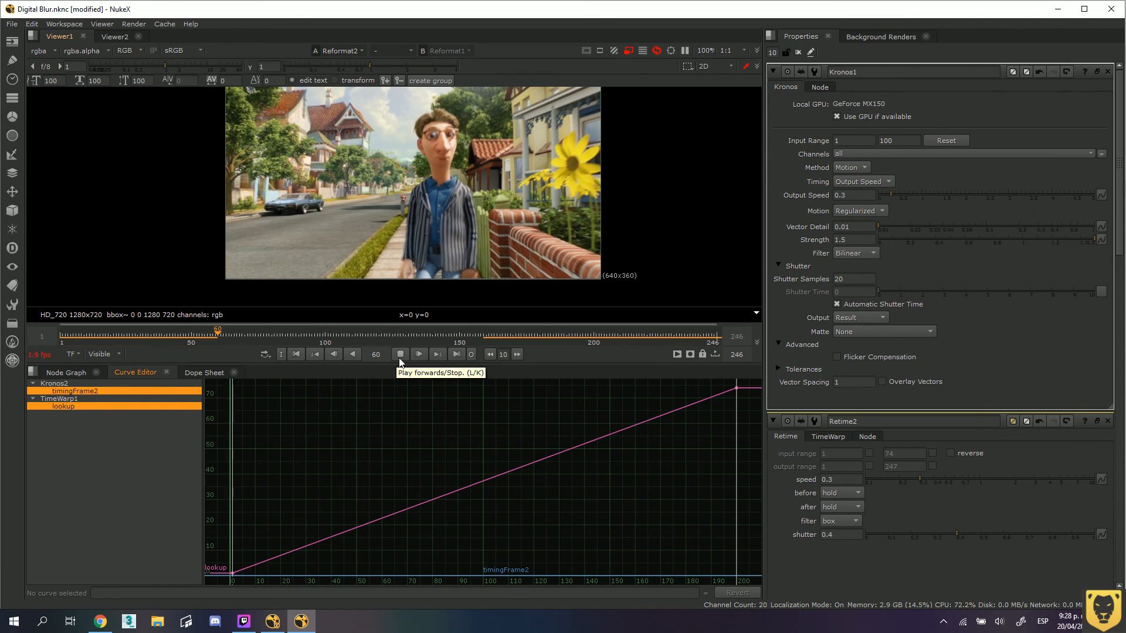
left_click(69, 373)
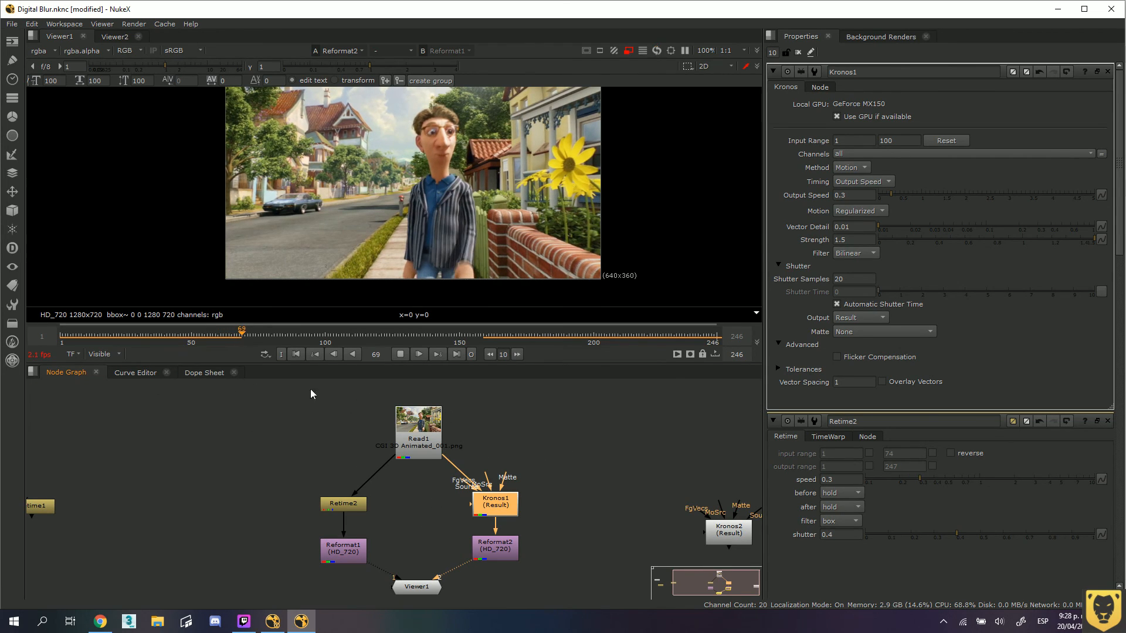
left_click(399, 355)
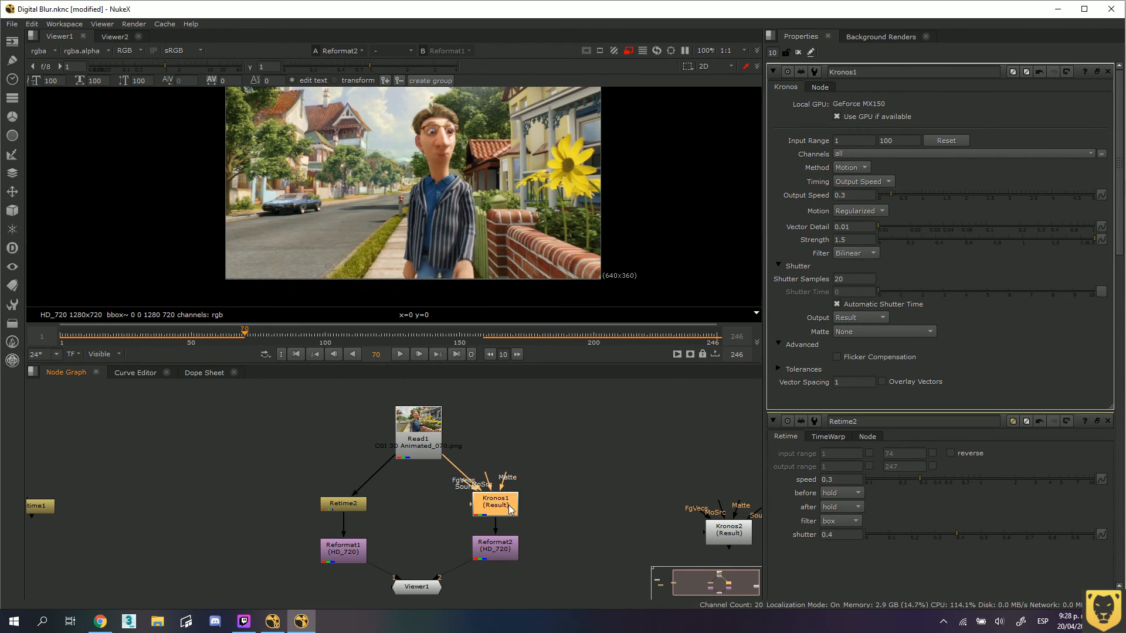
Set the Output Speed of Kronos1 to 0.5
left_click(860, 195)
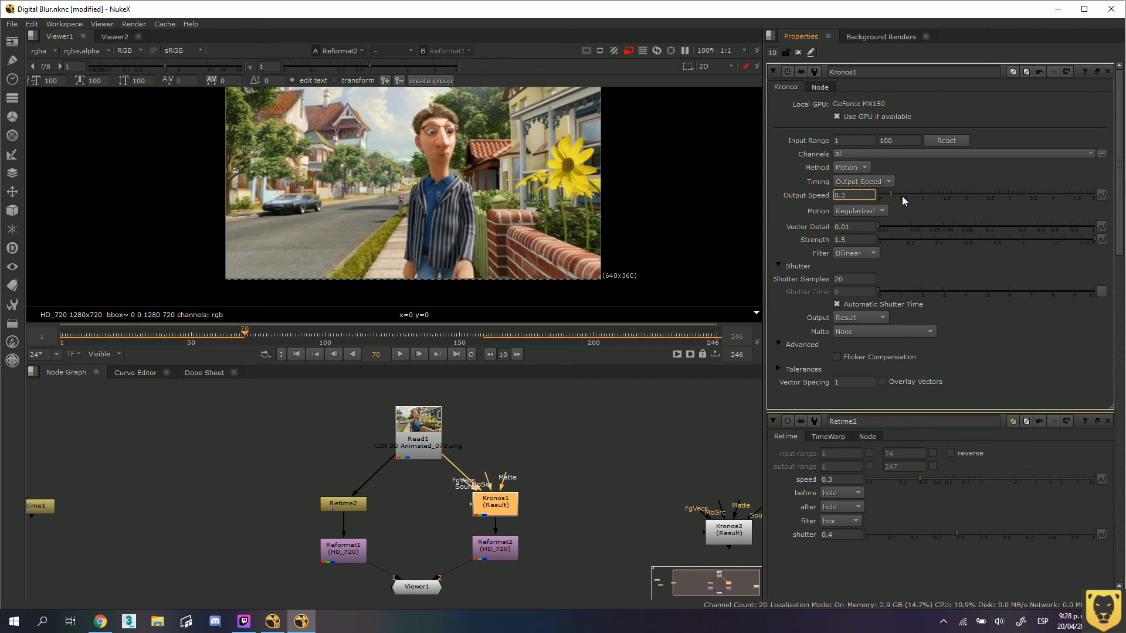
key("BackSpace")
type("5")
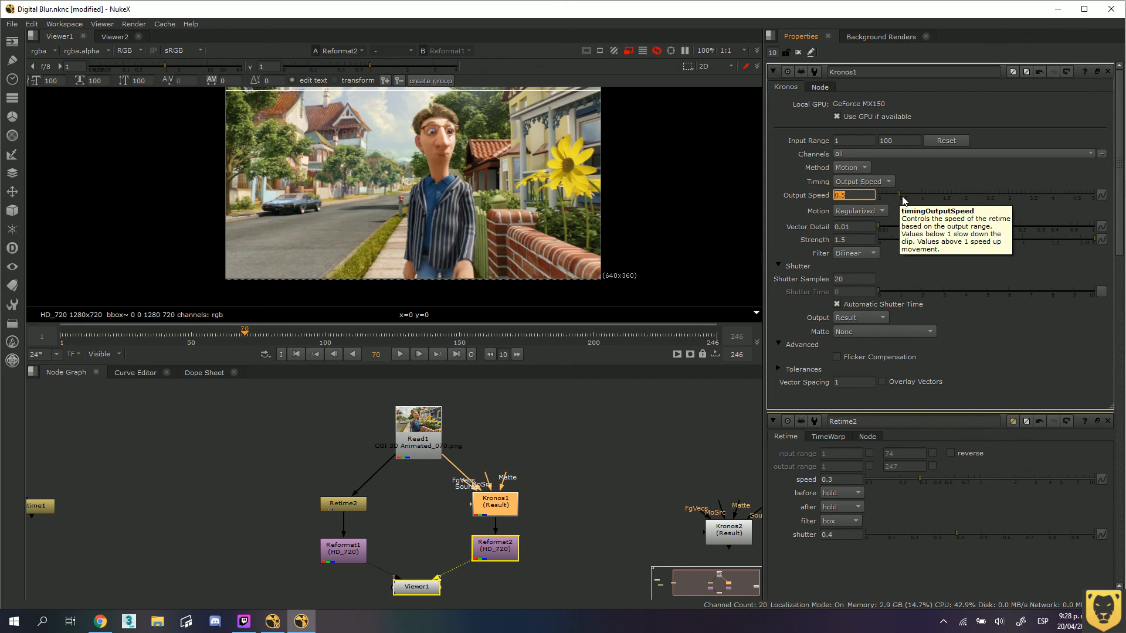
key("Return")
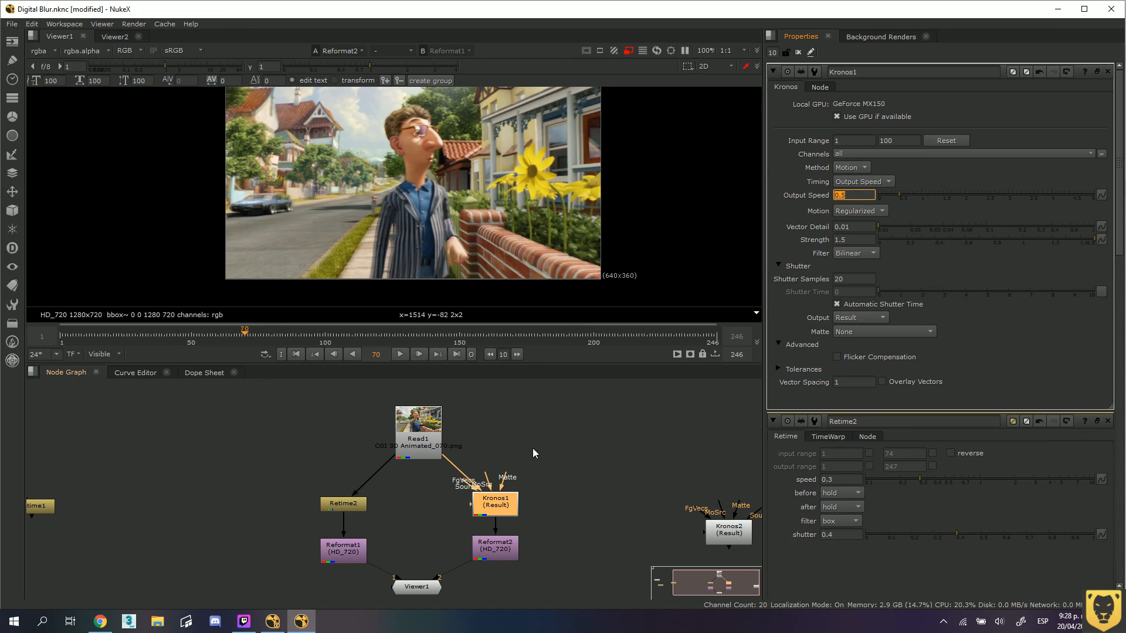
Delete the Retime2 node and the Reformat1 node below it from the node graph
left_click(532, 448)
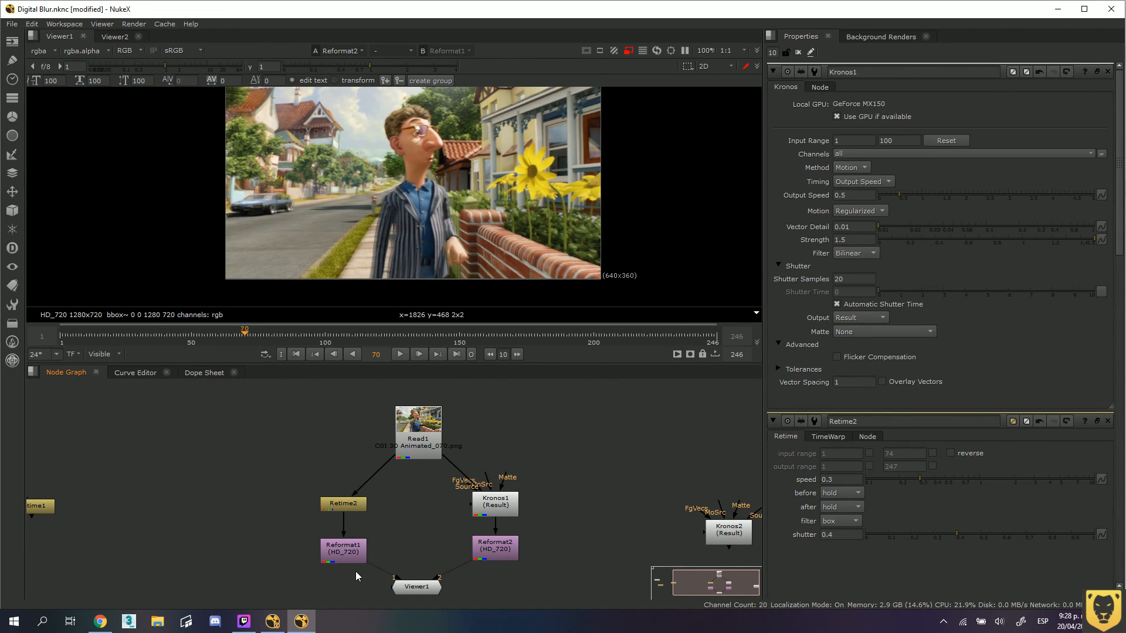
left_click(339, 505)
left_click(350, 552)
key("Delete")
key("Delete")
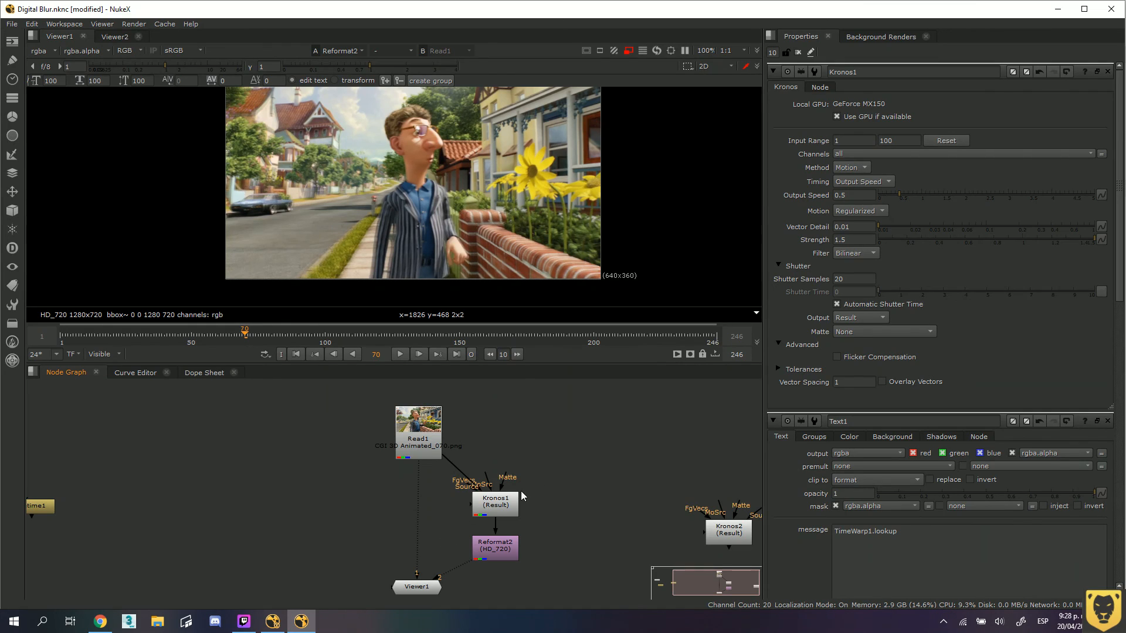
Disconnect Kronos1's Source input and the Viewer1 input from Read1
mouse_move(473, 441)
left_mouse_down()
mouse_move(499, 491)
mouse_move(480, 427)
left_mouse_up()
mouse_move(496, 514)
left_mouse_down()
mouse_move(478, 515)
mouse_move(490, 511)
left_mouse_up()
left_click(355, 479)
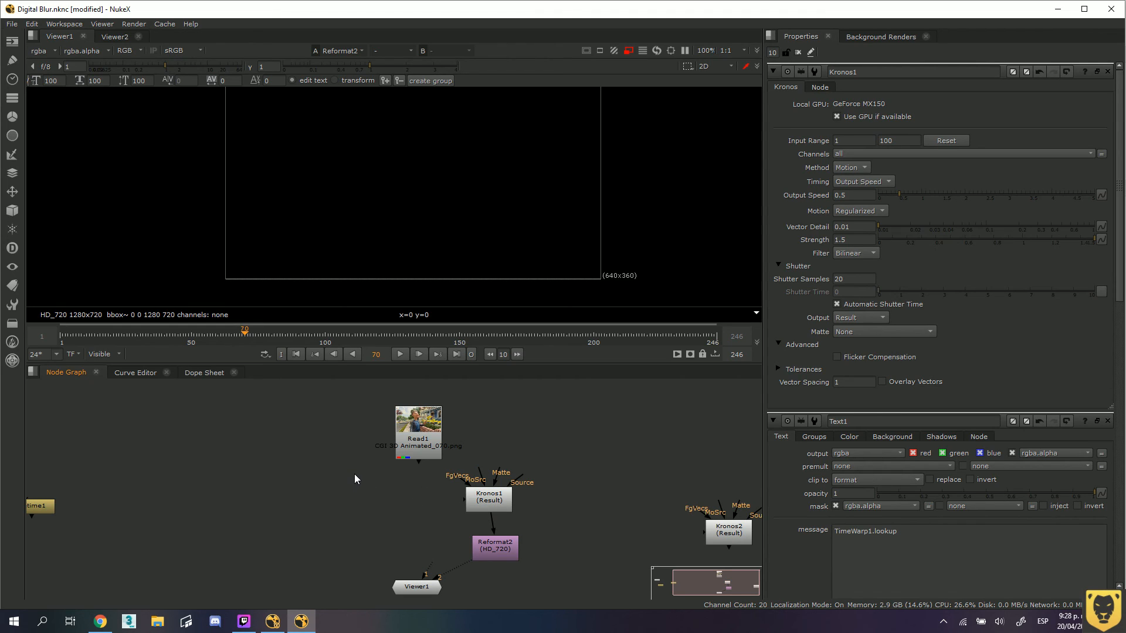
Add a TimeWarp node beside Kronos1 and connect its input to Read1
key("Tab")
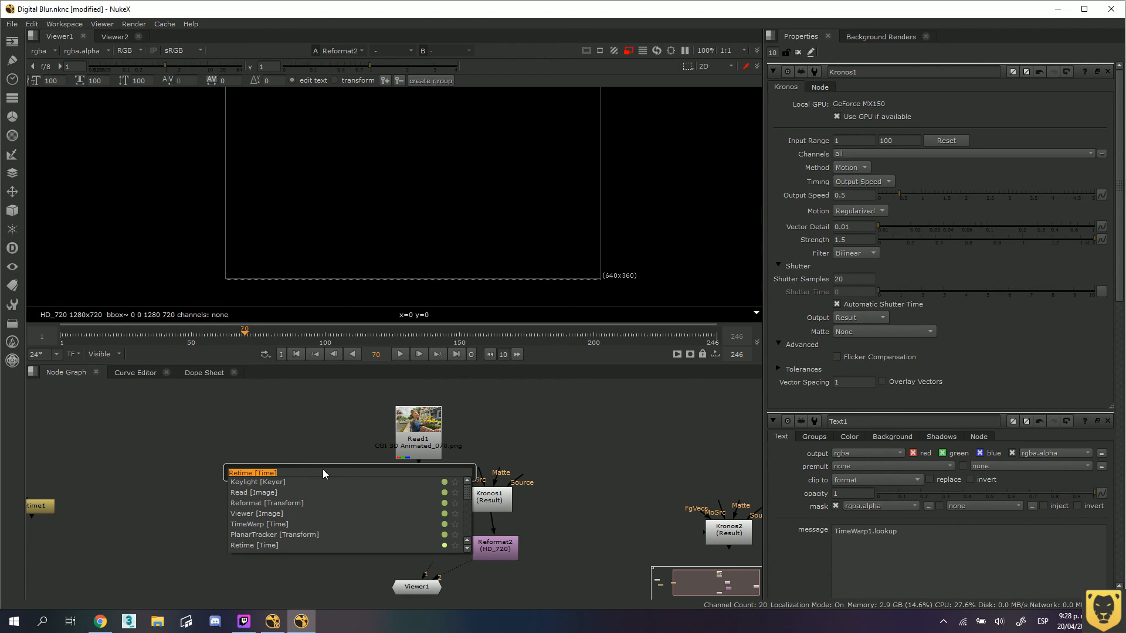
left_click(264, 525)
left_click_drag(361, 474, 414, 458)
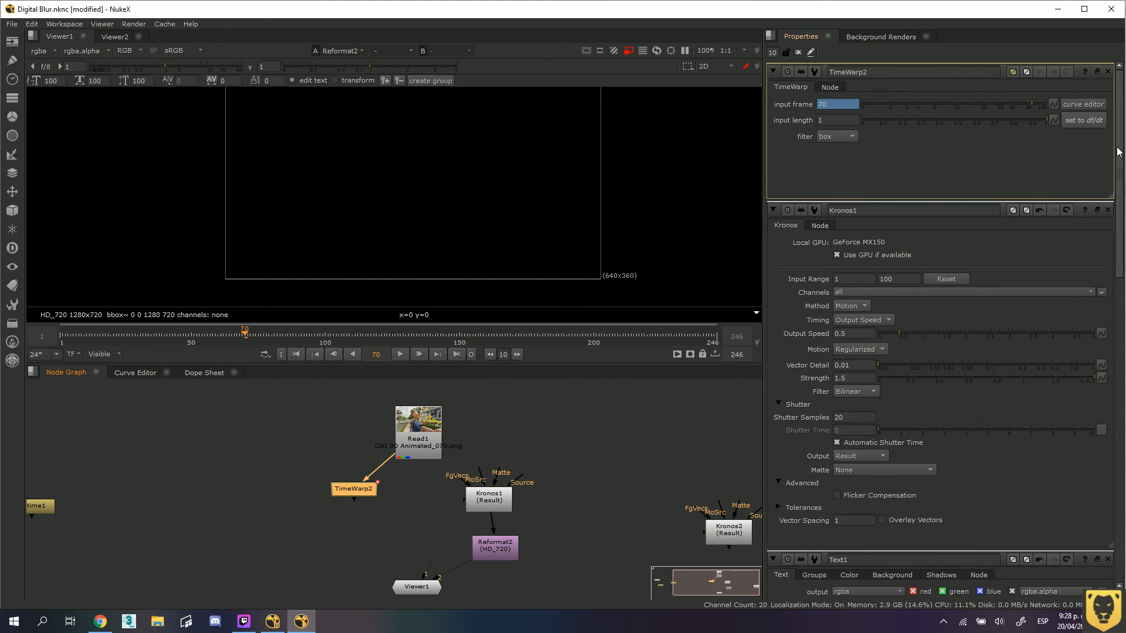
Remove the default animation from TimeWarp2's input frame
left_click(1053, 104)
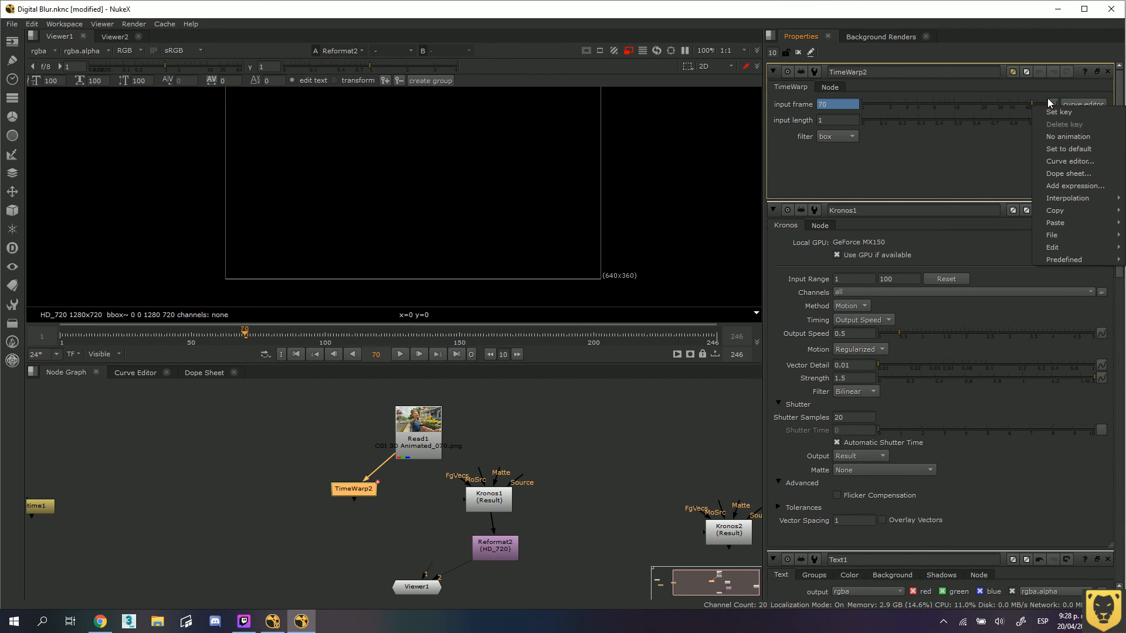
left_click(1058, 134)
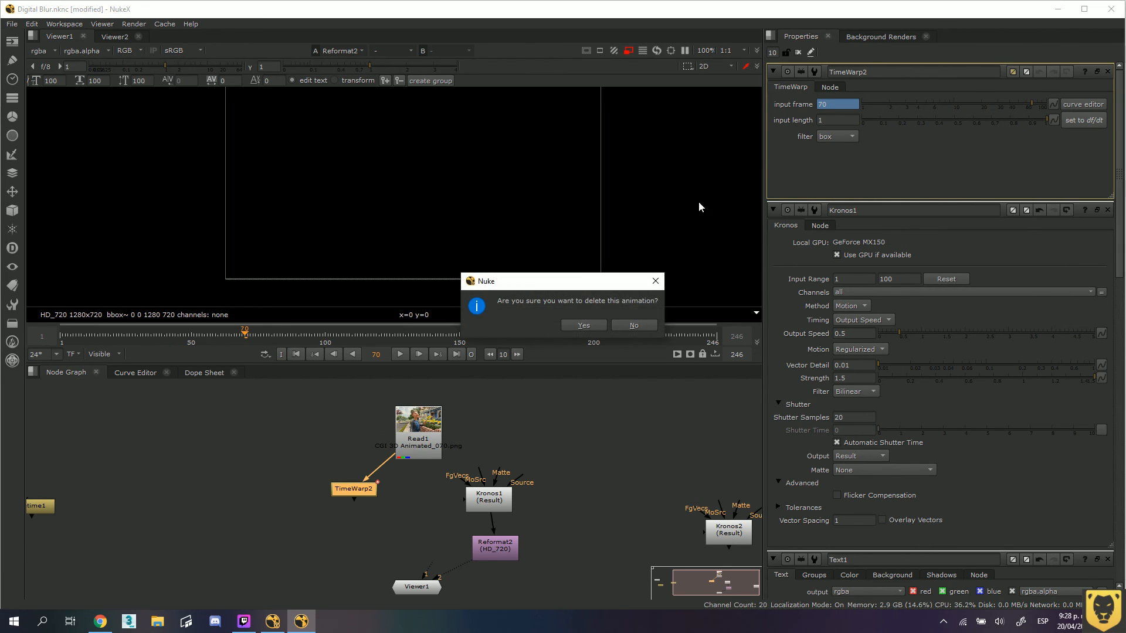
left_click(582, 326)
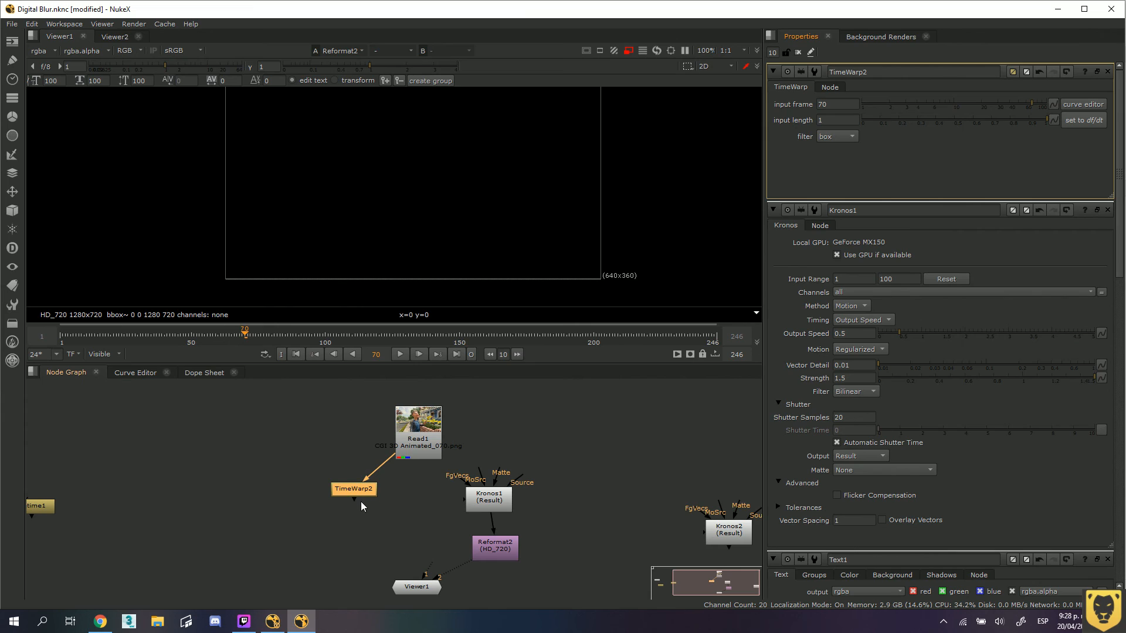
Connect TimeWarp2's output to Viewer1 and play the clip from frame 70
left_click_drag(354, 499, 419, 586)
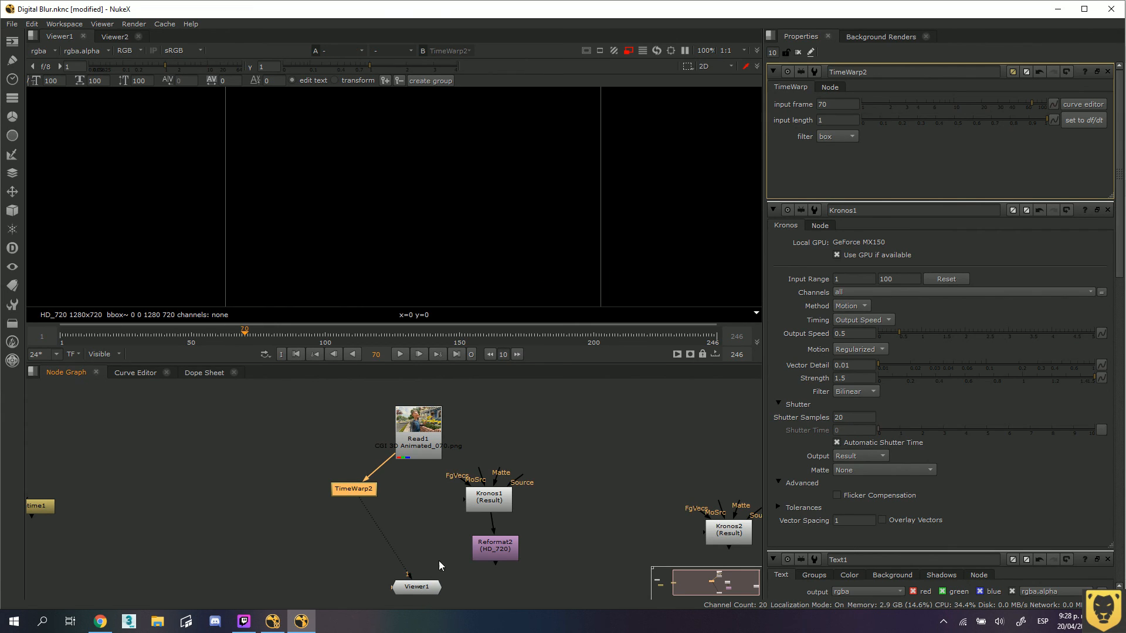
left_click_drag(358, 492, 362, 507)
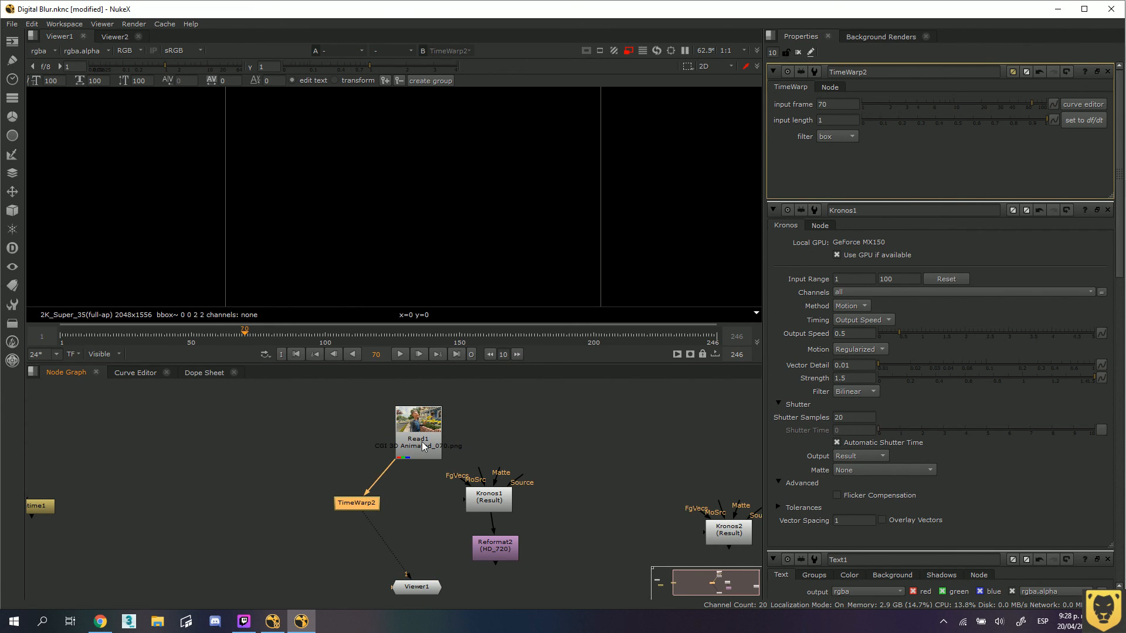
left_click(419, 439)
left_click(338, 428)
left_click(399, 354)
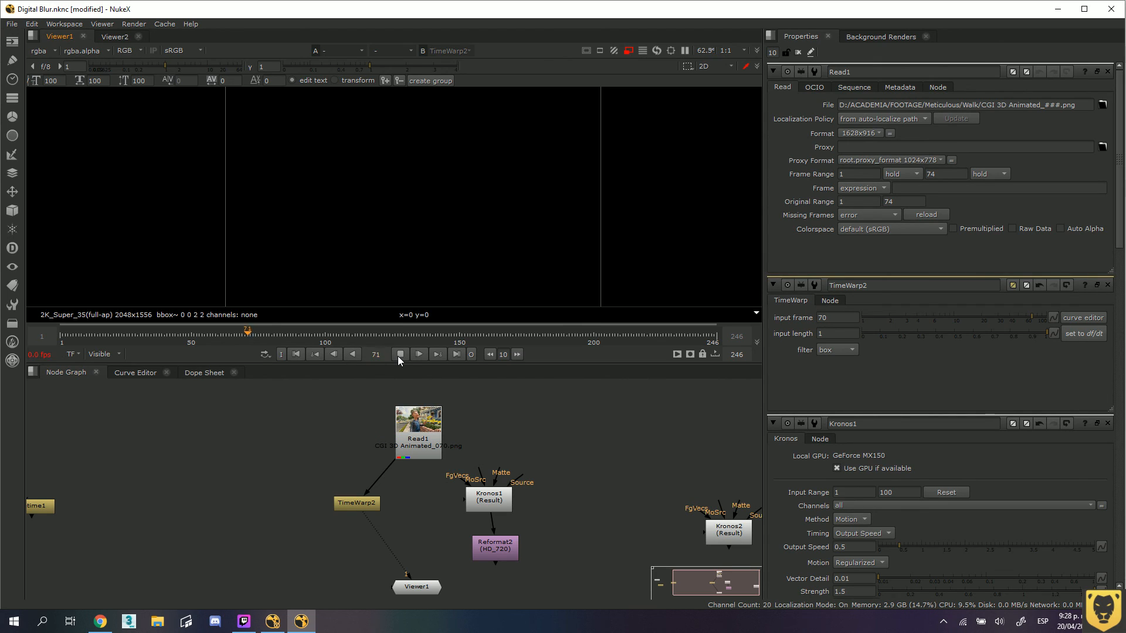
Move Read1 above TimeWarp2 and show TimeWarp2's output in Viewer1
left_click_drag(402, 412, 363, 388)
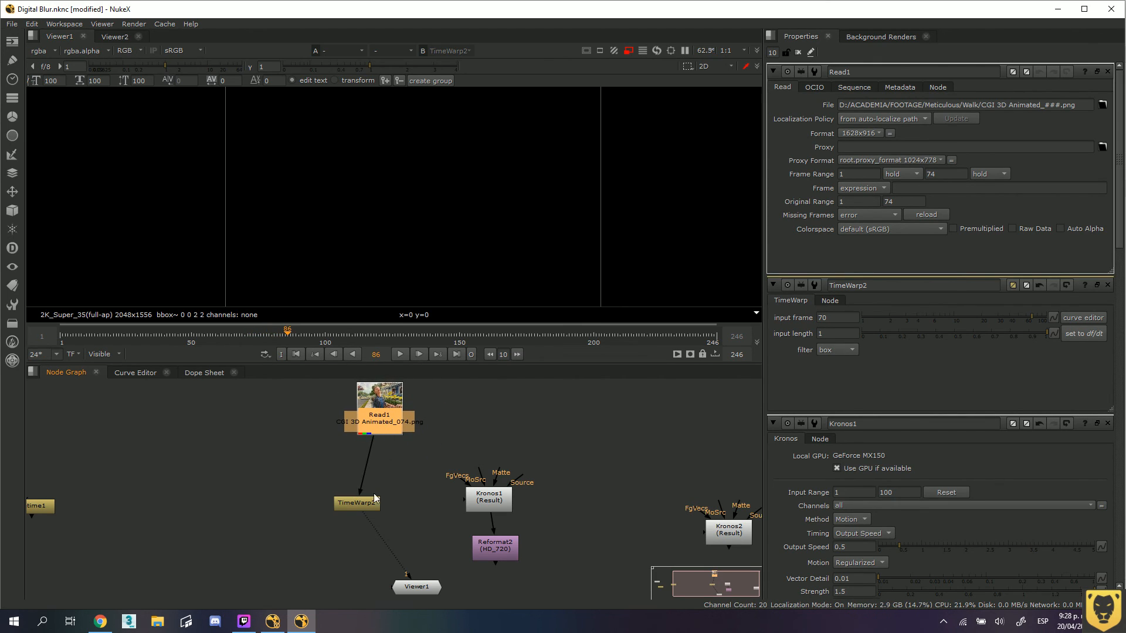
left_click_drag(378, 436, 370, 500)
left_click(420, 589)
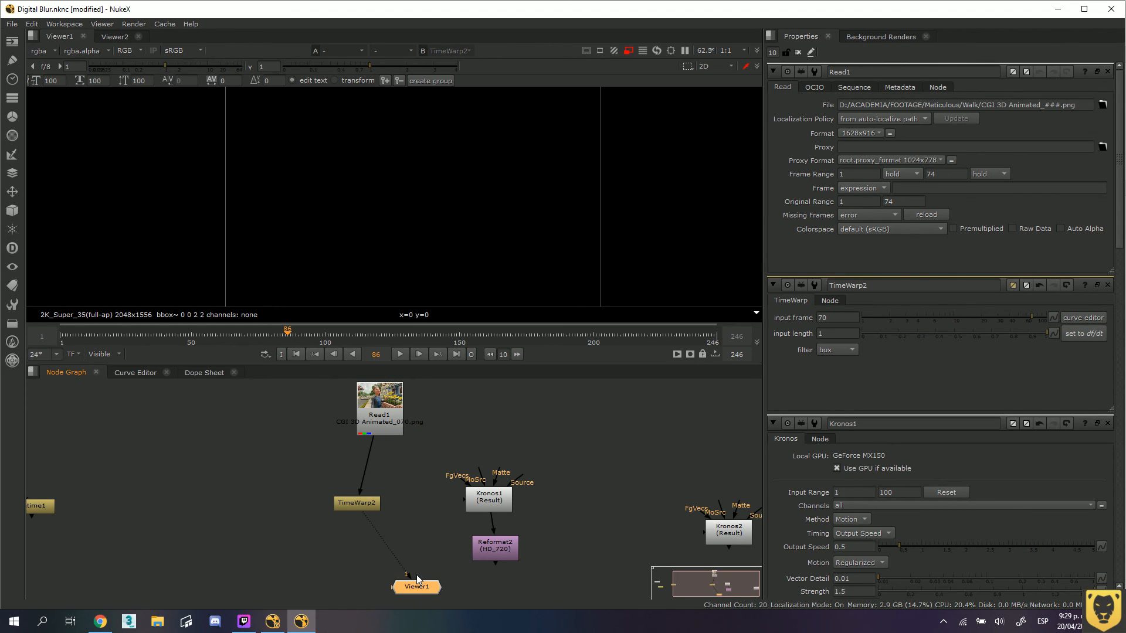
key("1")
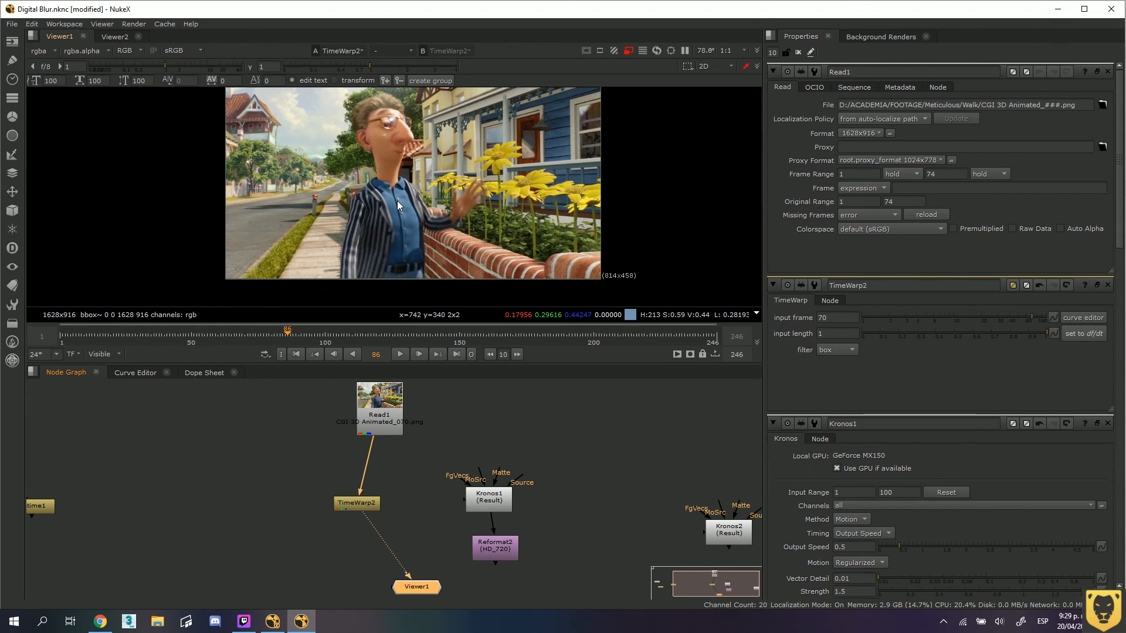
Duplicate the Reformat2 node (HD_720) and insert the copy between TimeWarp2 and Viewer1
left_click(503, 555)
key("alt+c")
left_click_drag(494, 565, 378, 550)
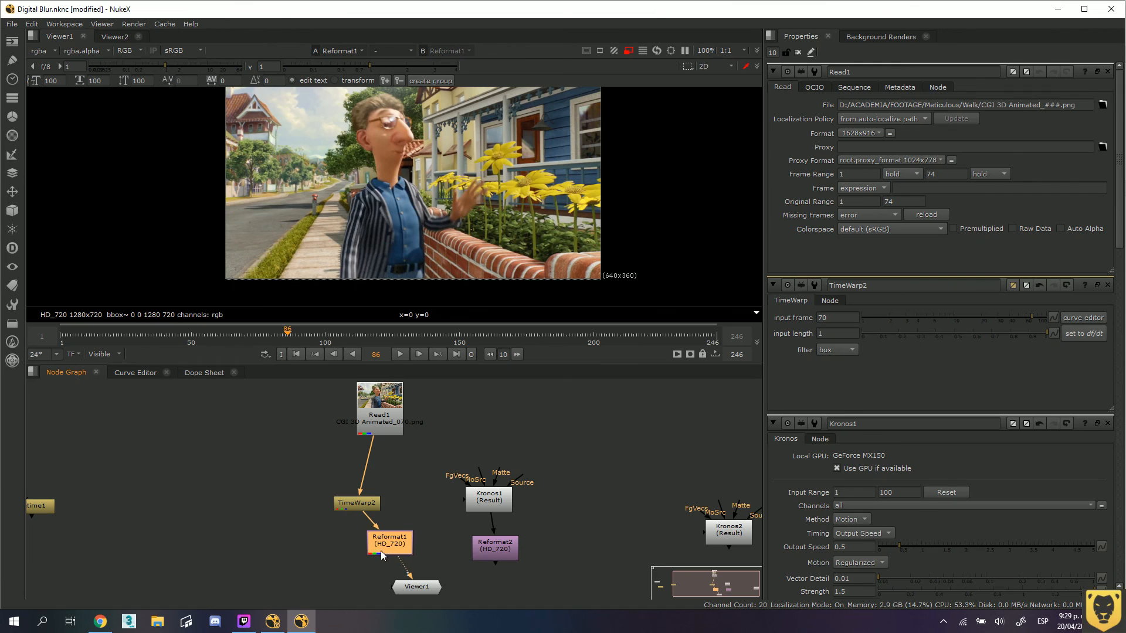
Rearrange the node branch so TimeWarp2 sits directly above Reformat1, with Read1 centred above both branches
left_click(353, 506)
left_click_drag(380, 420, 408, 430)
left_click_drag(363, 510, 351, 487)
left_click_drag(397, 430, 401, 431)
left_click_drag(352, 483, 364, 483)
mouse_move(416, 429)
left_mouse_down()
mouse_move(438, 432)
mouse_move(429, 435)
left_mouse_up()
left_click(360, 485)
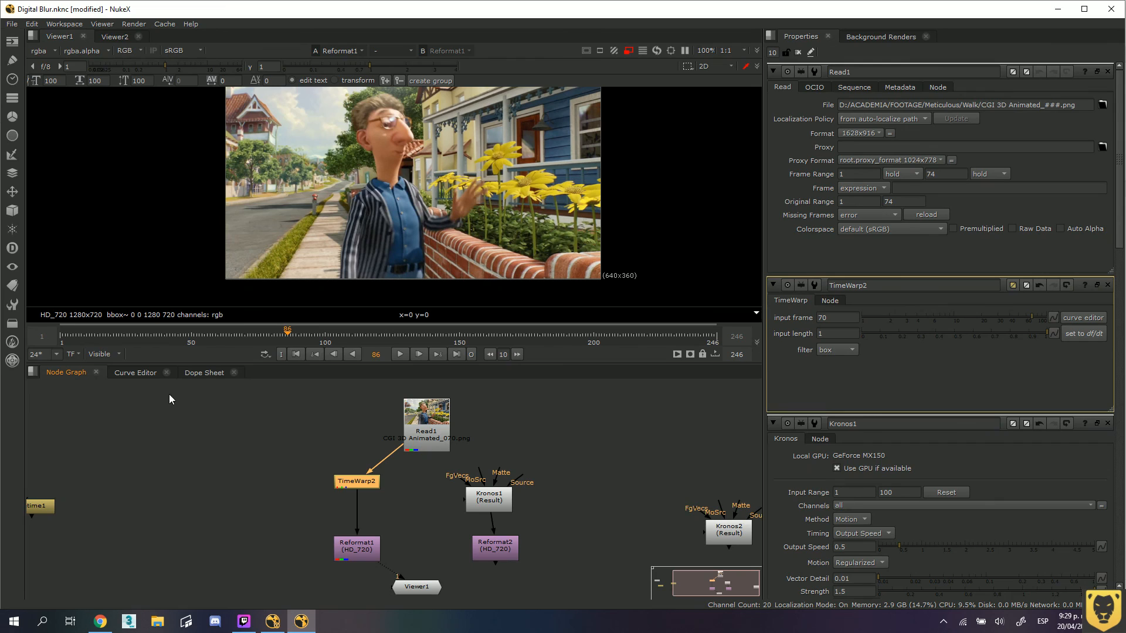
Check the listed animation curves in the Curve Editor and open TimeWarp2's properties from the node graph
left_click(135, 373)
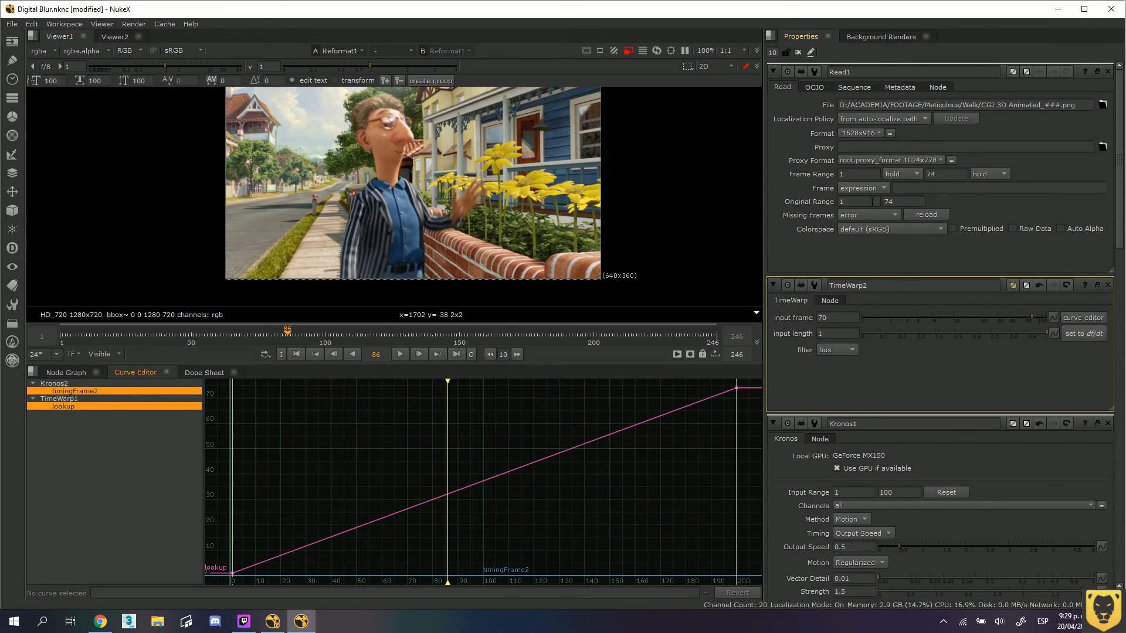
left_click(58, 374)
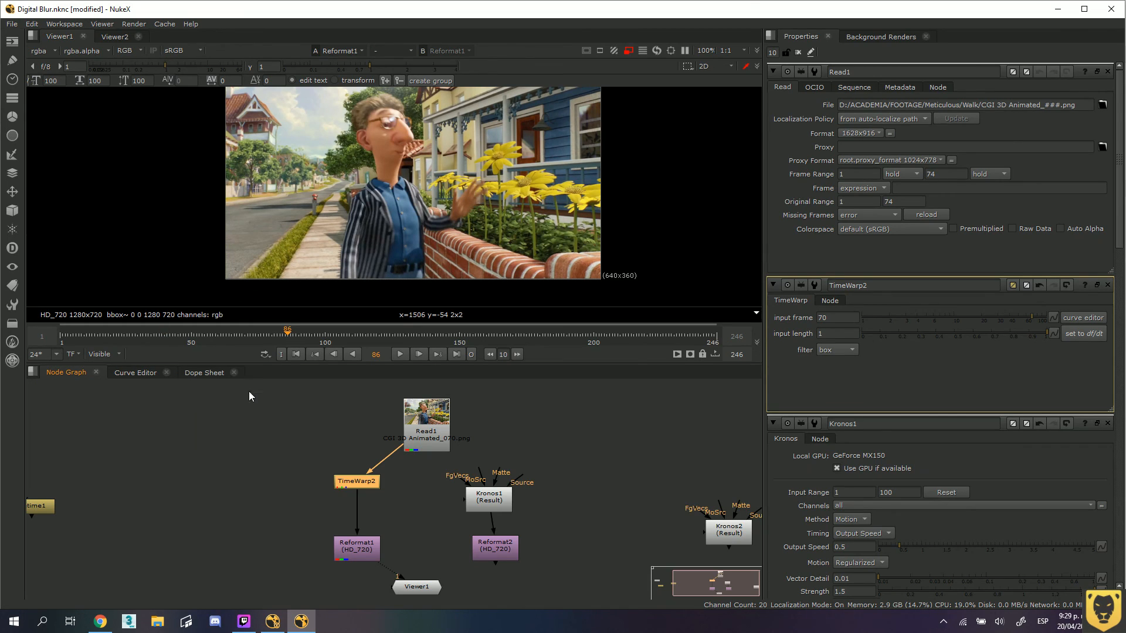
double_click(361, 484)
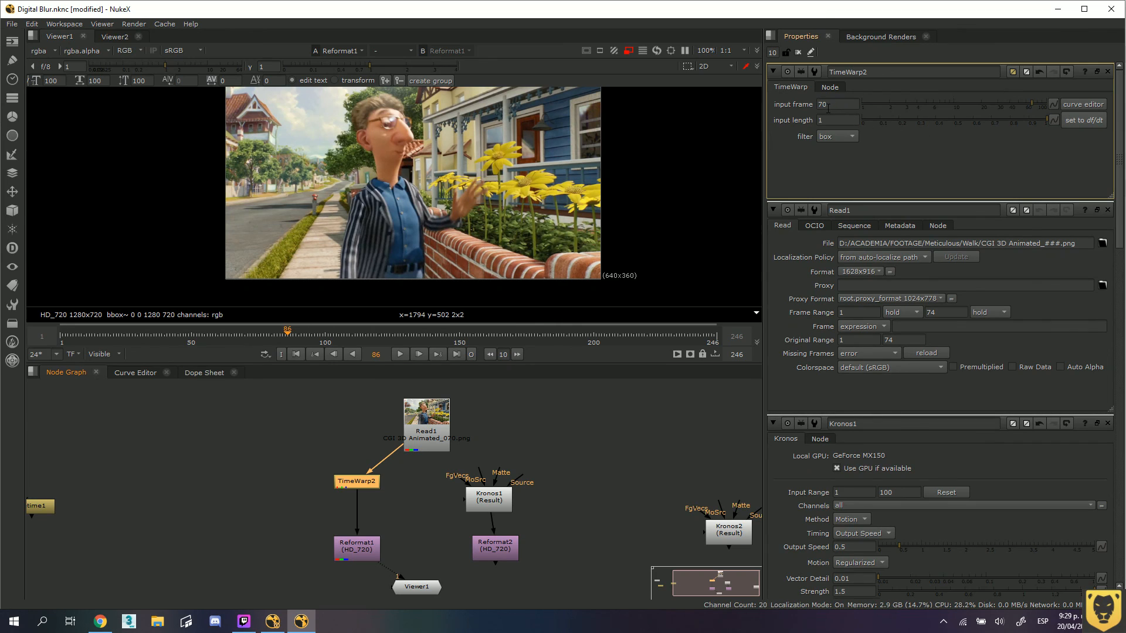
Play the clip, set the timeline's frame range to Input and stop playback at frame 60
left_click_drag(273, 334, 191, 338)
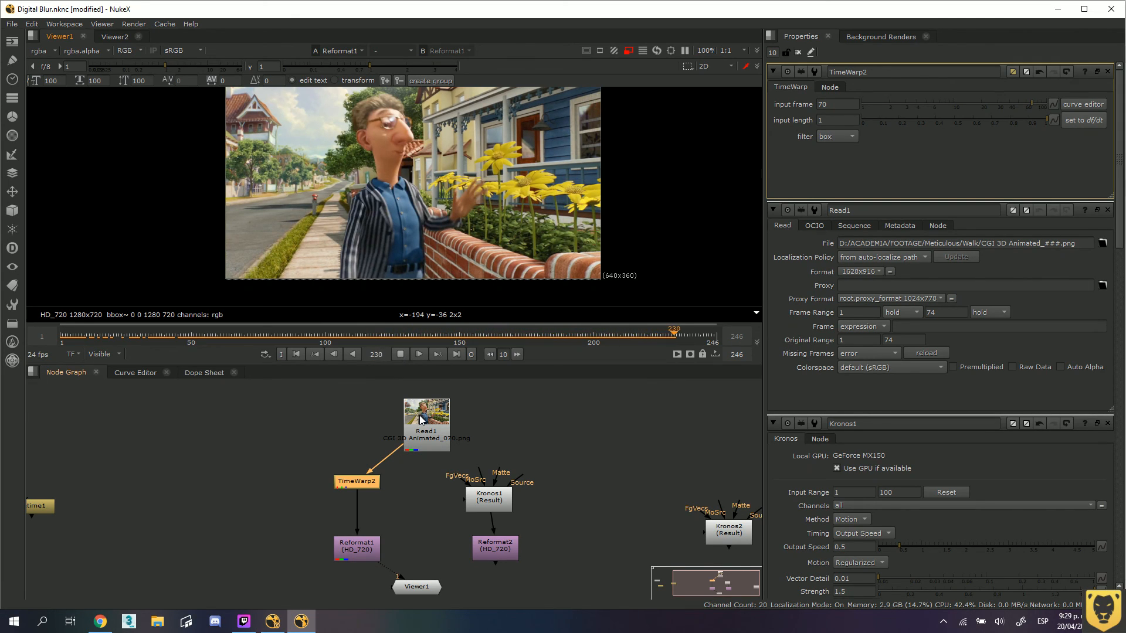
left_click(103, 354)
left_click(121, 377)
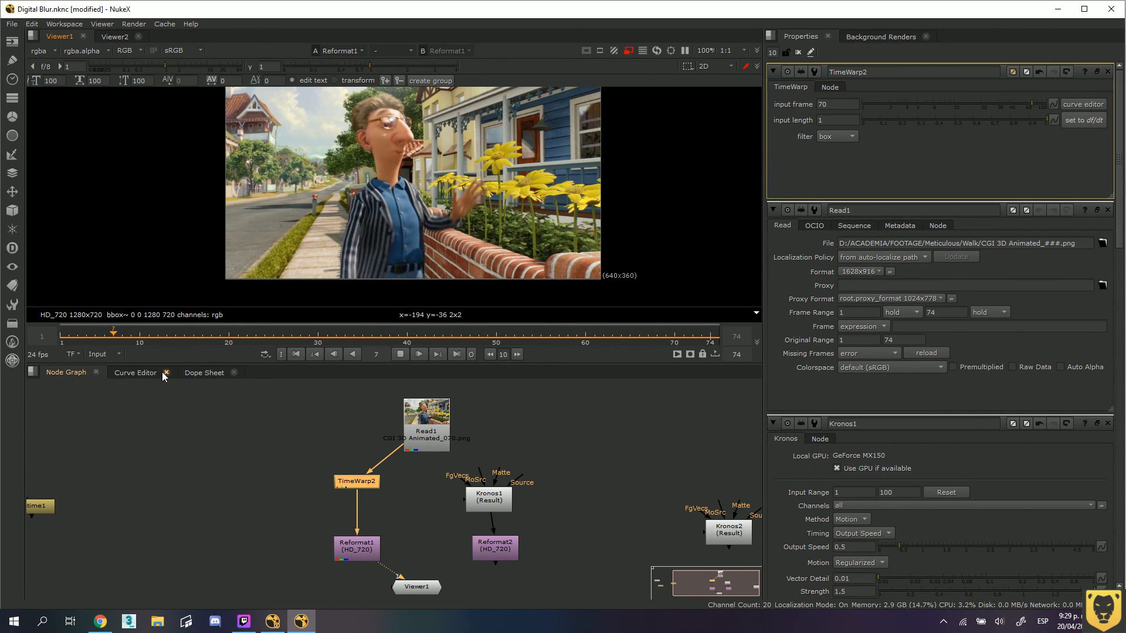
left_click(401, 354)
Review Read1's properties and bring TimeWarp2's properties back to the front
left_click(362, 439)
left_click(448, 434)
double_click(430, 421)
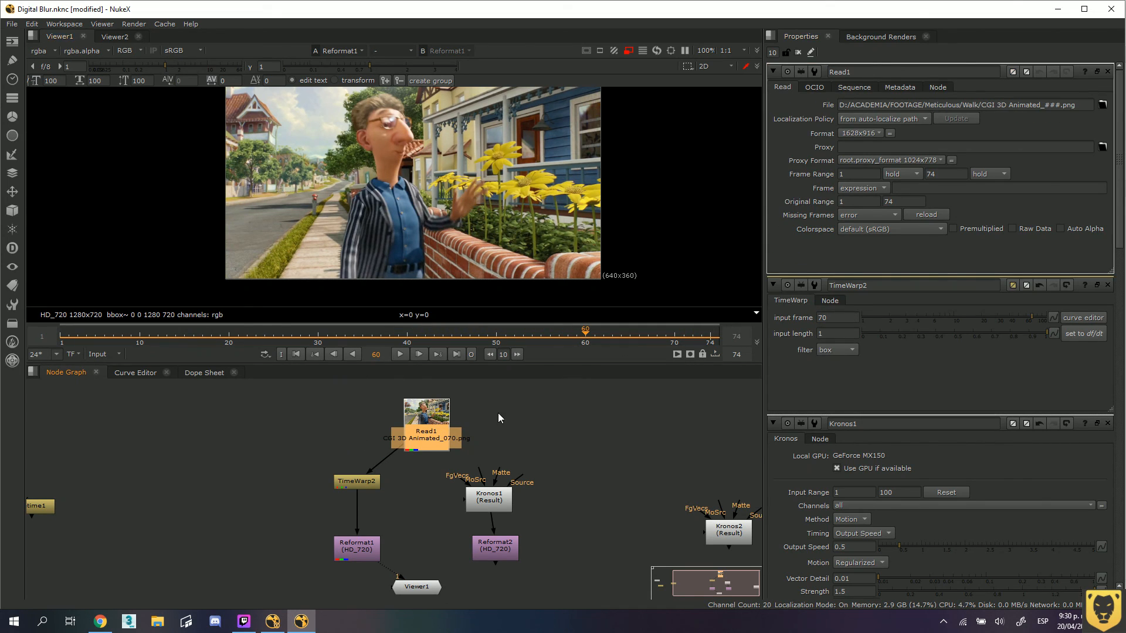
left_click(362, 481)
double_click(362, 481)
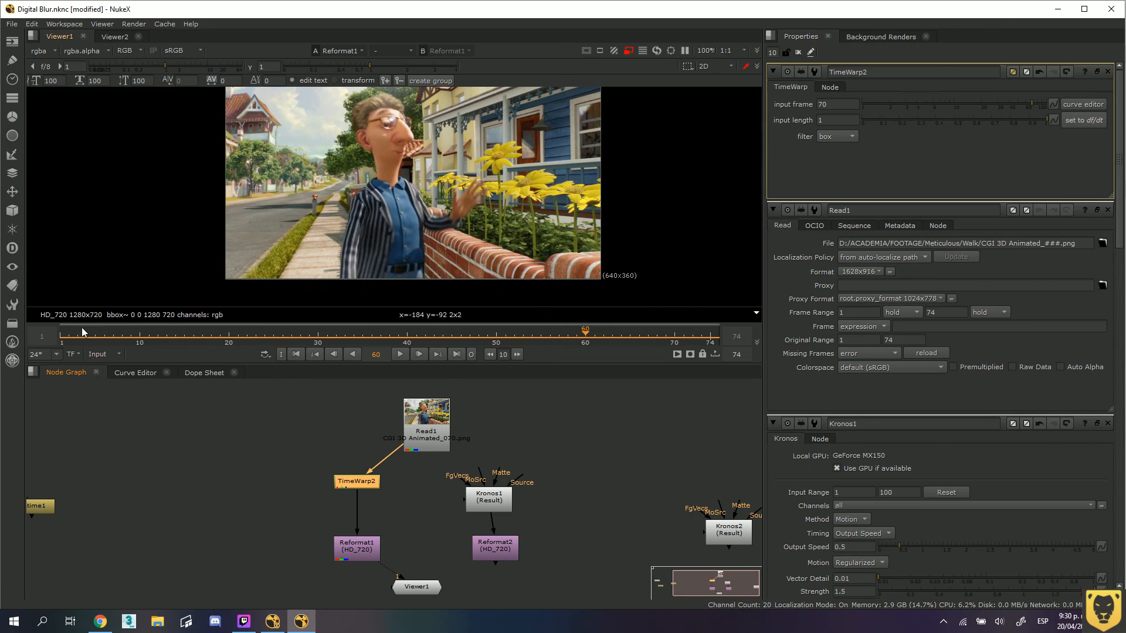
At frame 1, set TimeWarp2's input frame to 1 without a key and scrub forward to frame 11
left_click(61, 337)
double_click(822, 105)
type("1")
key("Return")
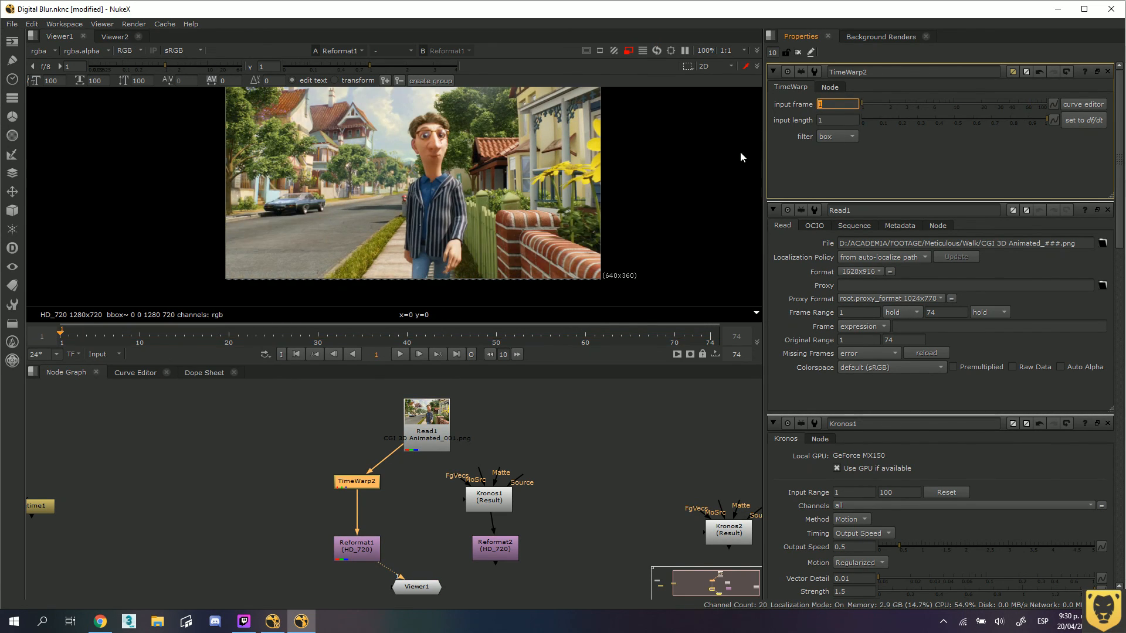
left_click_drag(63, 337, 149, 339)
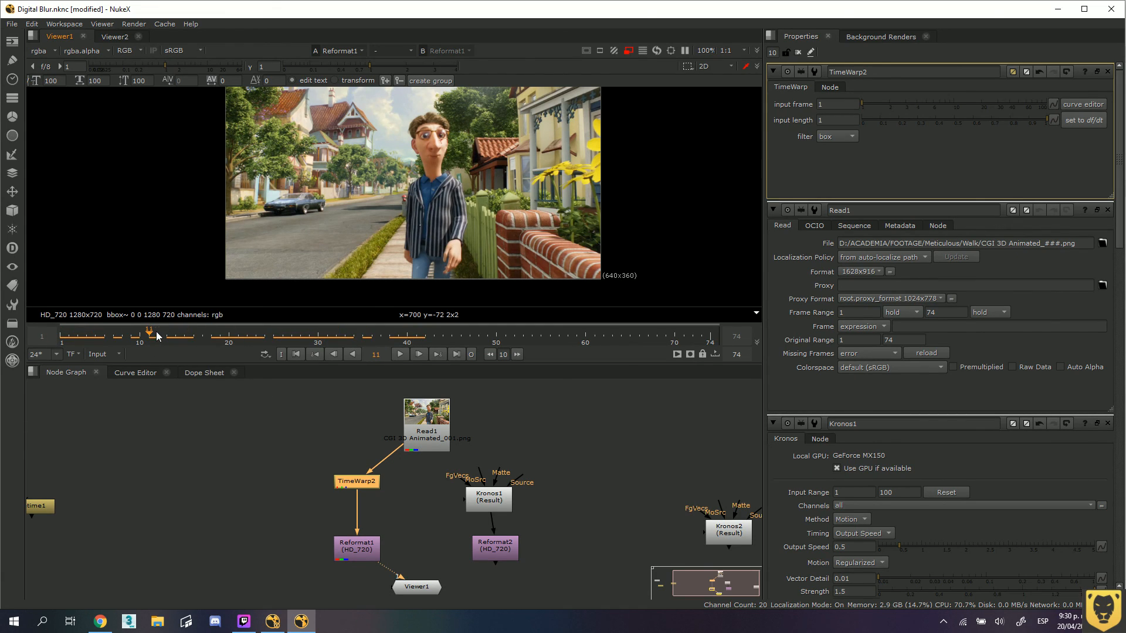
At frame 74, set TimeWarp2's input frame to 74 without a key and scrub back to frame 1
left_click(709, 339)
type("74")
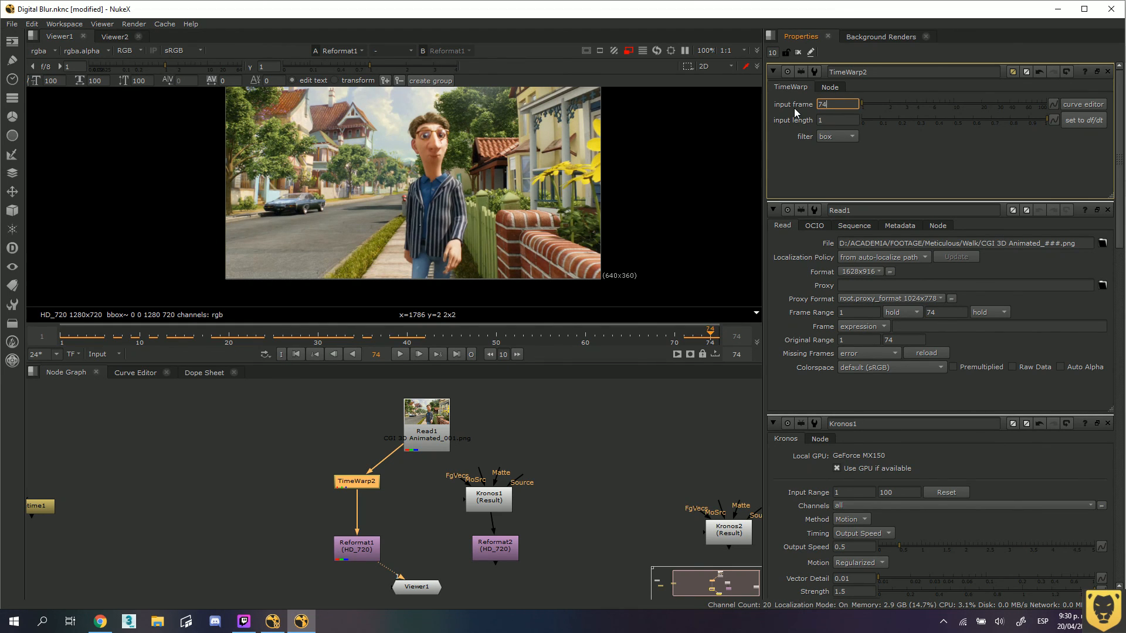
key("Return")
left_click_drag(506, 339, 61, 340)
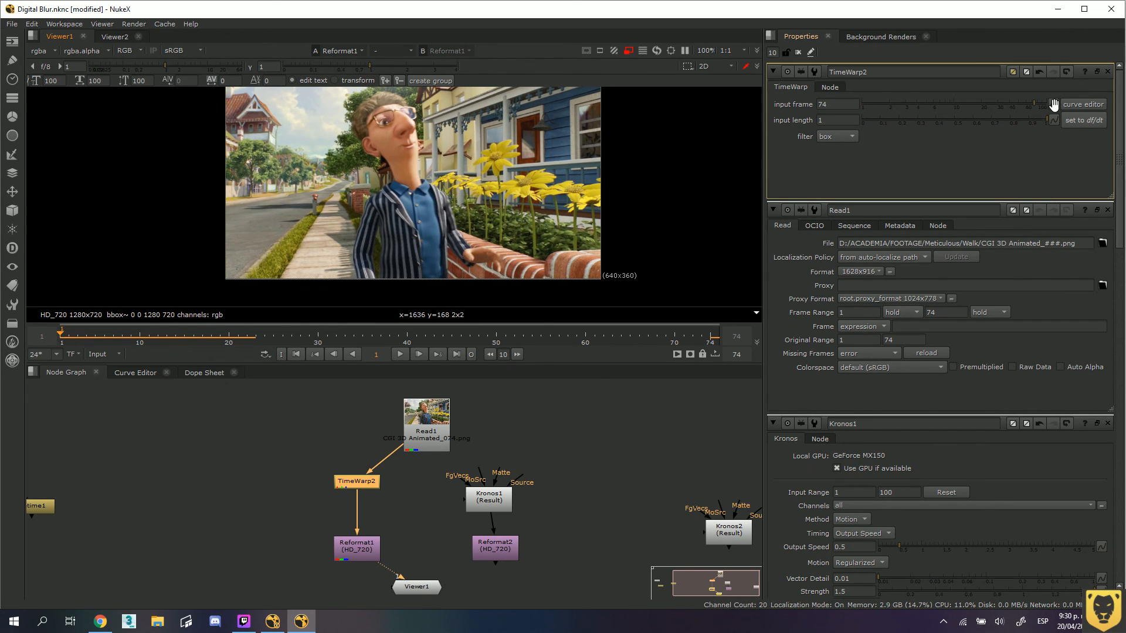
At frame 1, set TimeWarp2's input frame to 1 and set a key on it
double_click(824, 105)
type("1")
right_click(1054, 105)
left_click(1056, 108)
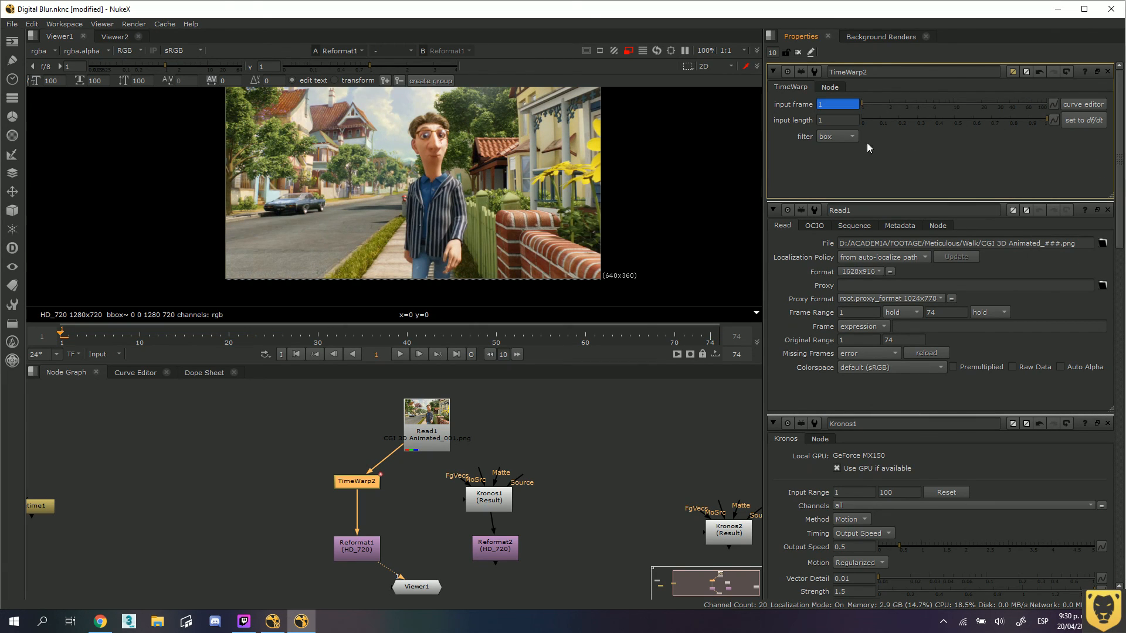
At frame 74, key TimeWarp2's input frame at 74 and scrub back to frame 1 to check the motion
left_click_drag(75, 340, 710, 350)
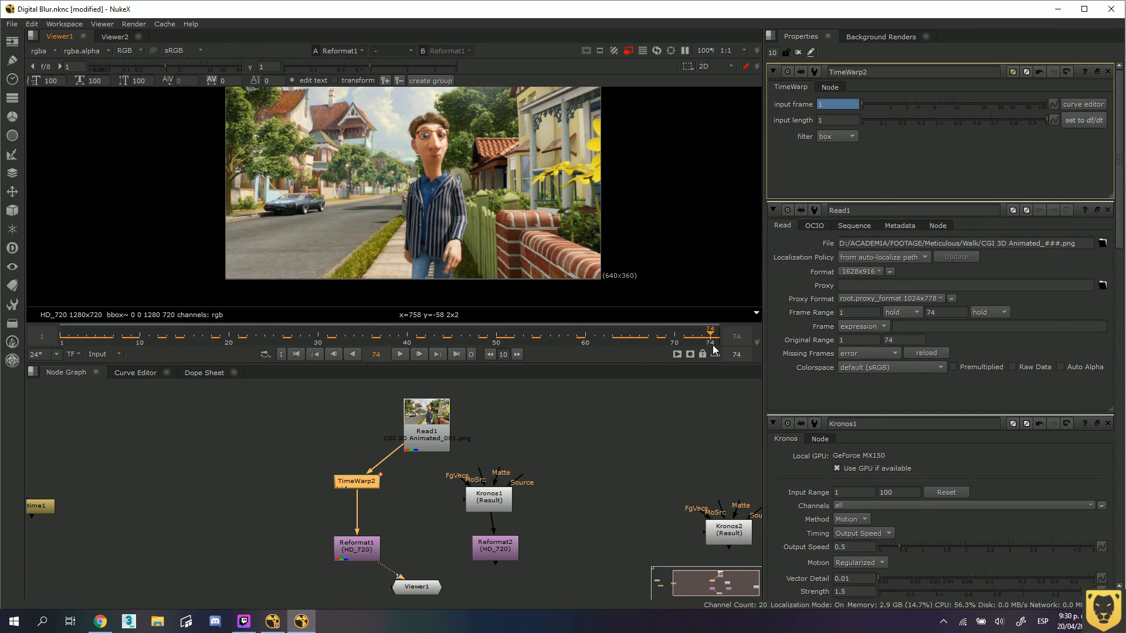
double_click(825, 104)
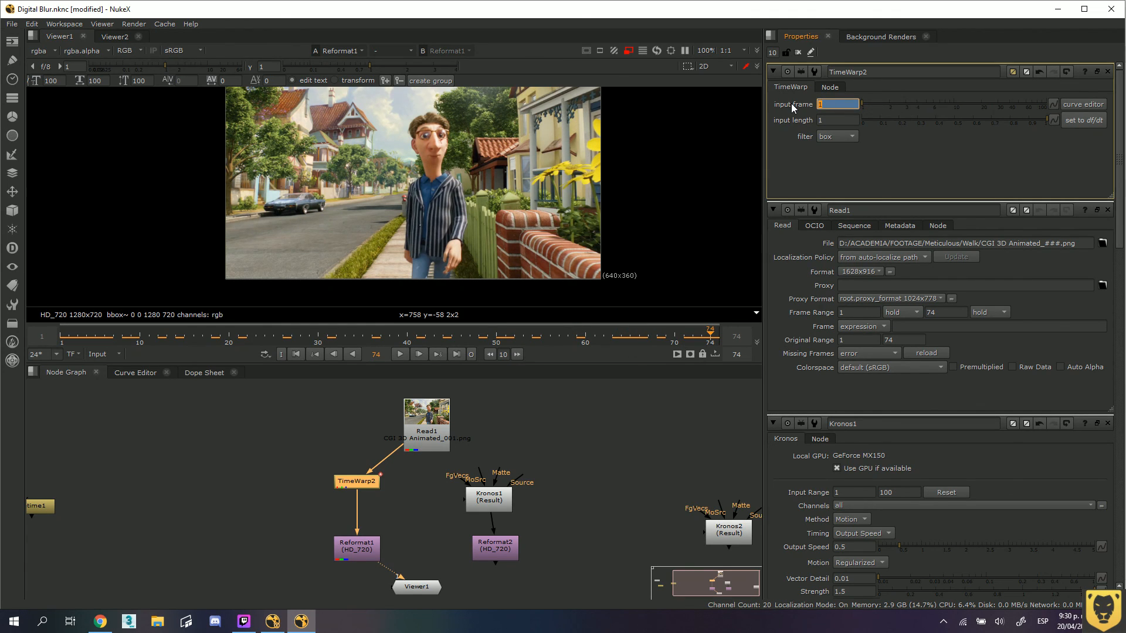
type("74")
key("Return")
left_click_drag(389, 337, 238, 335)
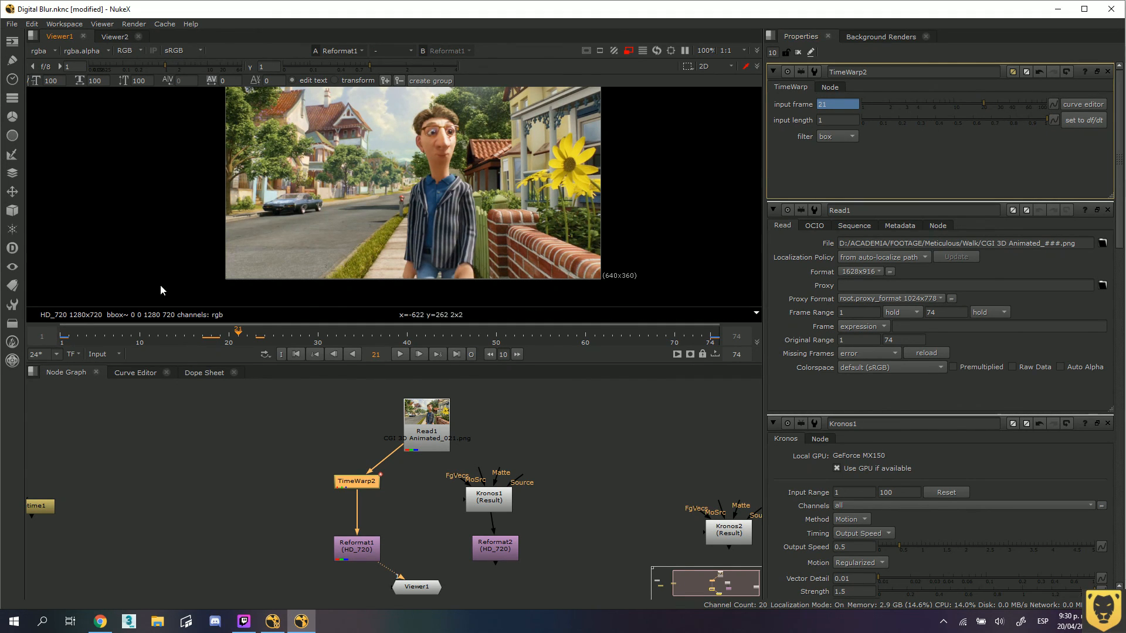
left_click(59, 338)
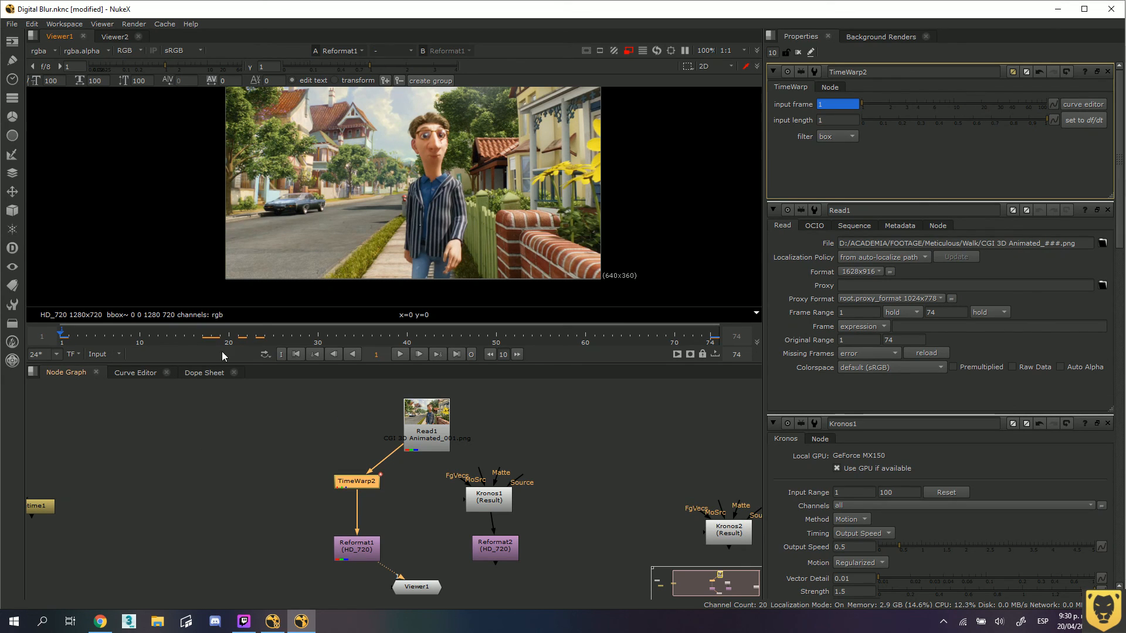
At frame 75, key TimeWarp2's input frame at 75
left_click(719, 337)
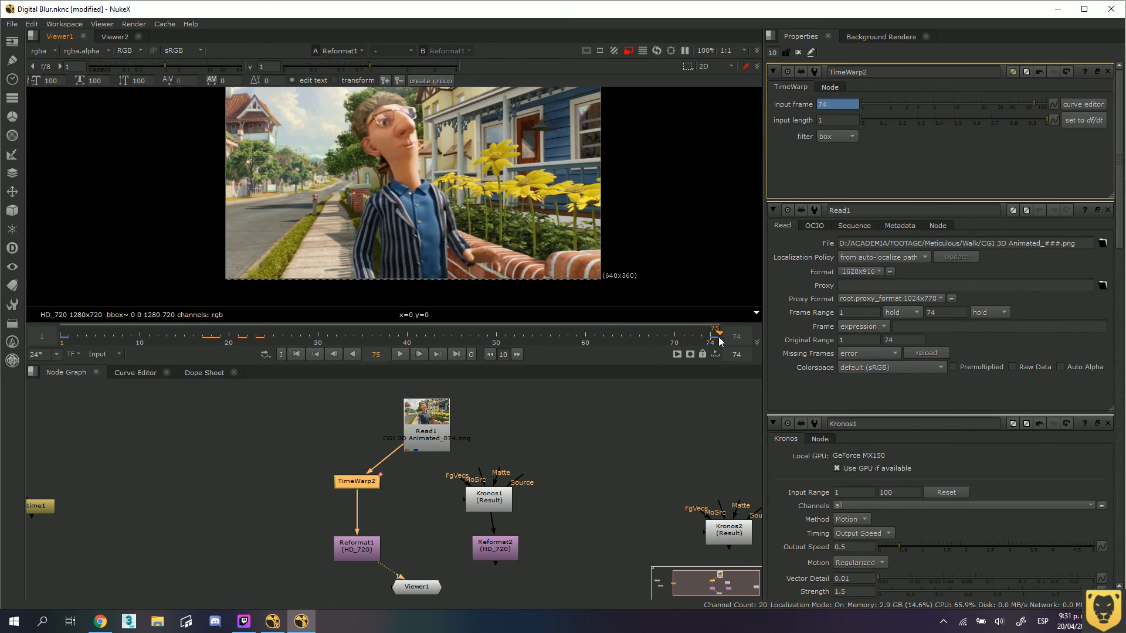
left_click_drag(829, 107, 812, 104)
type("75")
key("Return")
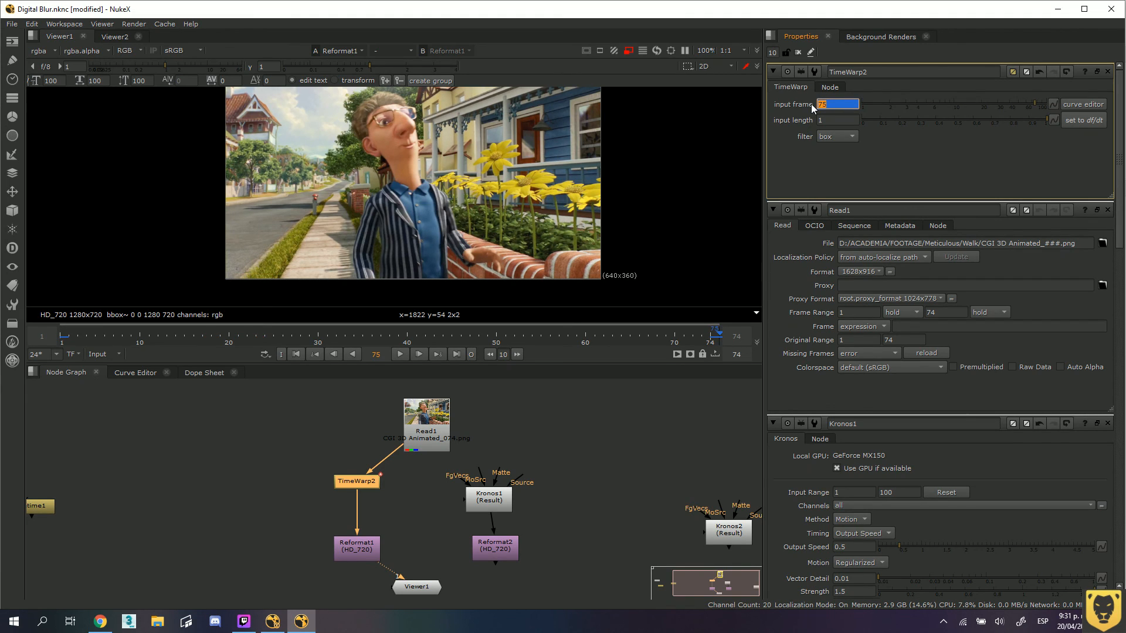
At frame 40, key TimeWarp2's input frame at 60
left_click(714, 338)
left_click(403, 329)
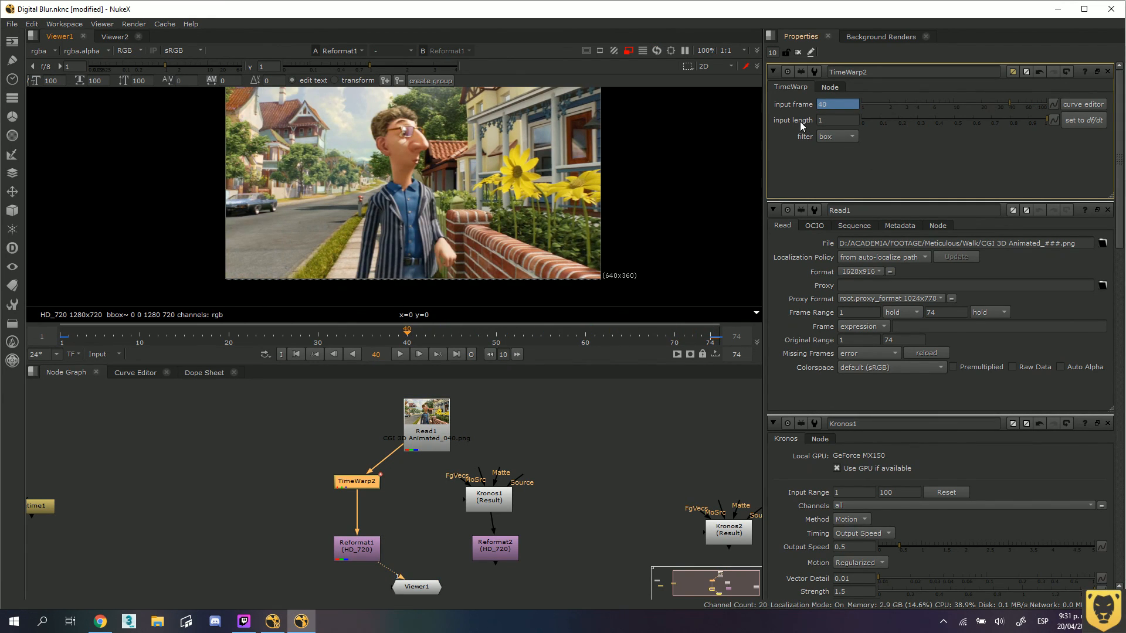
mouse_move(403, 335)
left_mouse_down()
mouse_move(59, 331)
mouse_move(408, 344)
left_mouse_up()
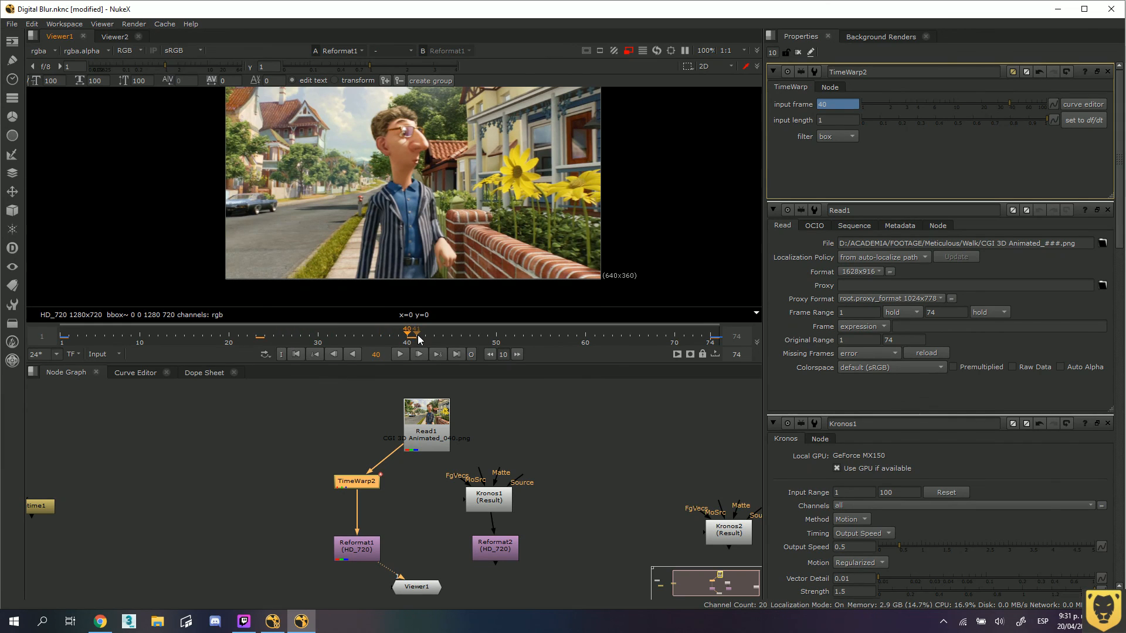
left_click(832, 106)
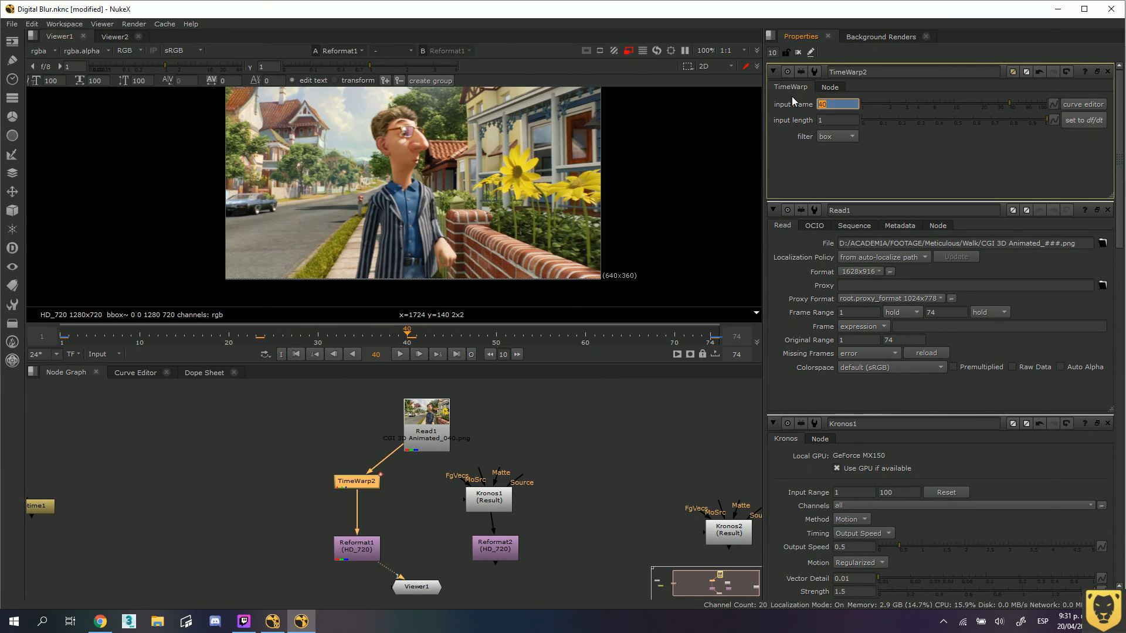
type("60")
key("Return")
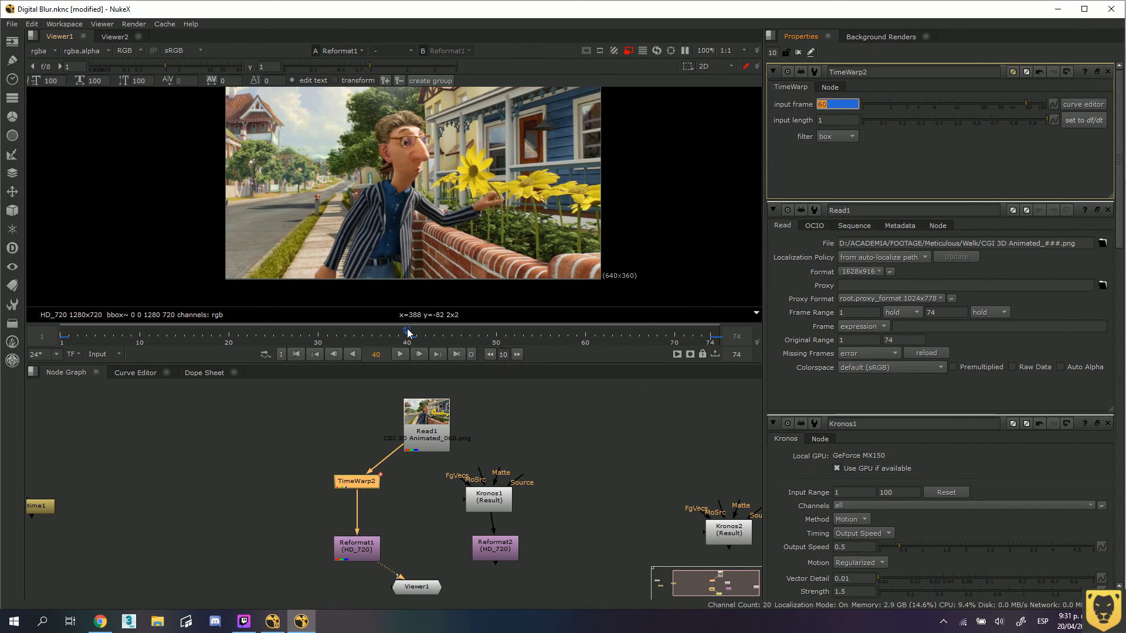
Return to frame 1 and play back the clip to check the new timing
left_click_drag(406, 339, 63, 339)
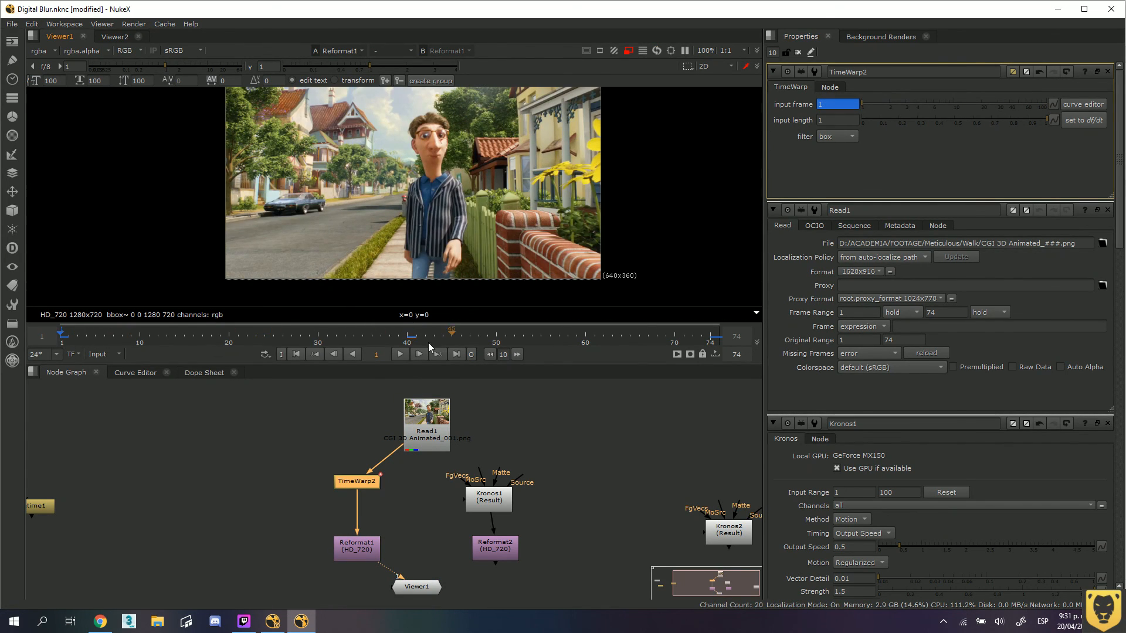
left_click(401, 354)
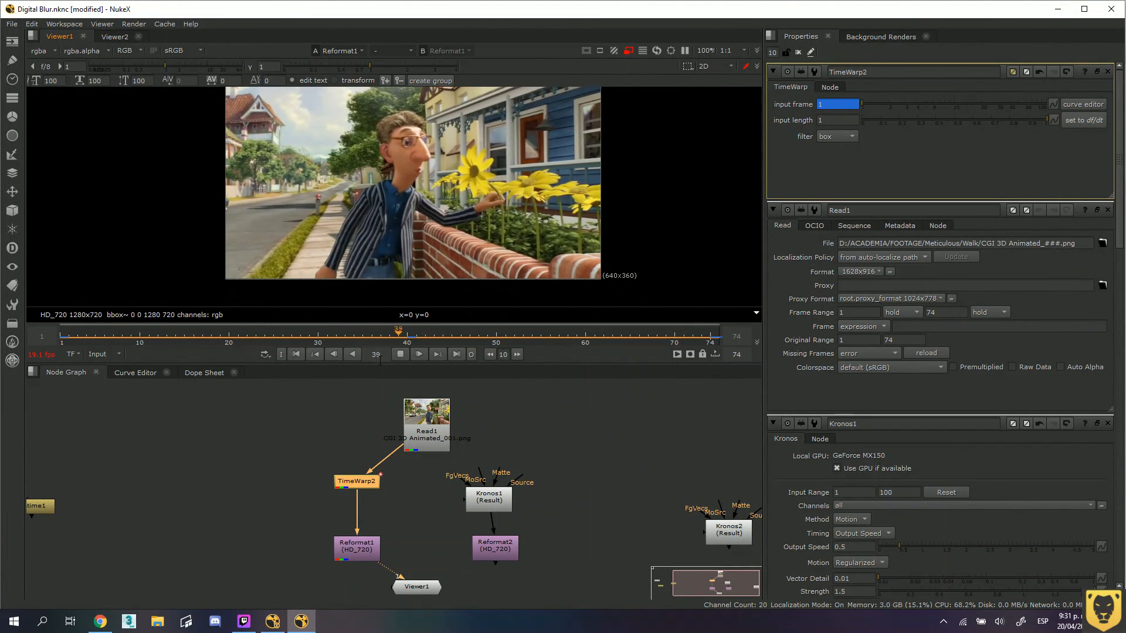
left_click(401, 356)
At frame 30, key TimeWarp2's input frame at 49
left_click_drag(307, 332, 315, 329)
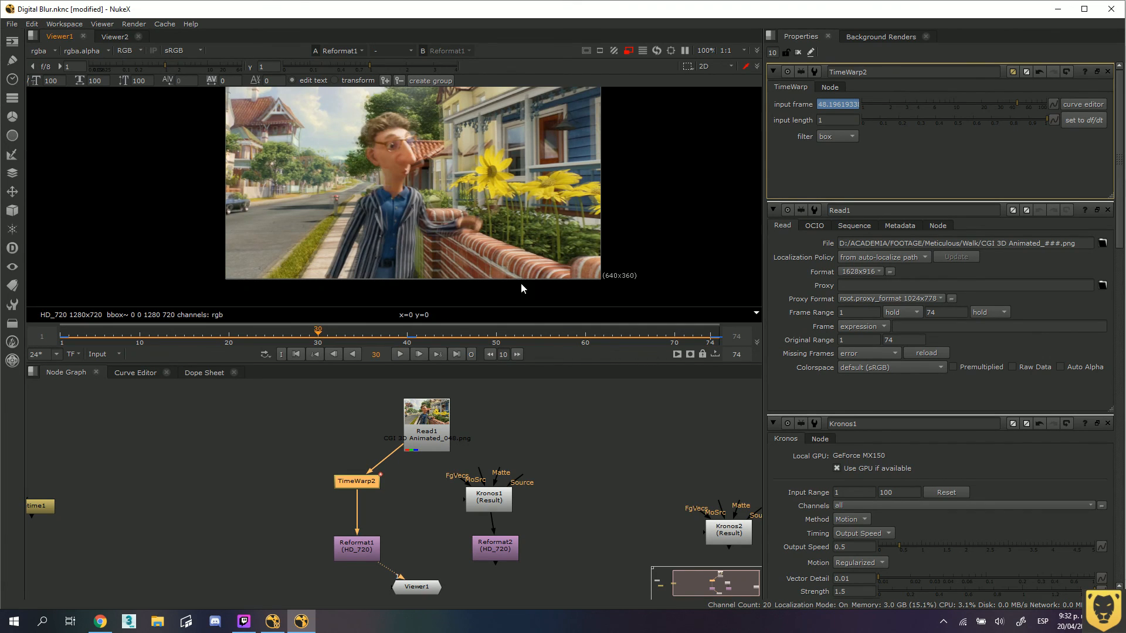
left_click_drag(848, 104, 793, 105)
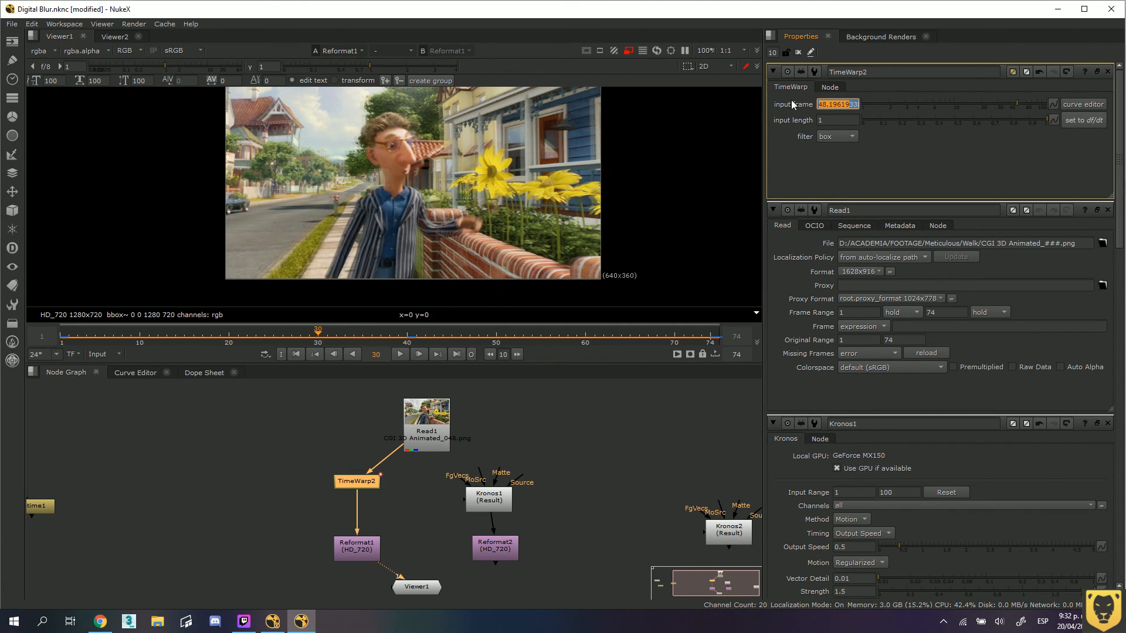
type("43")
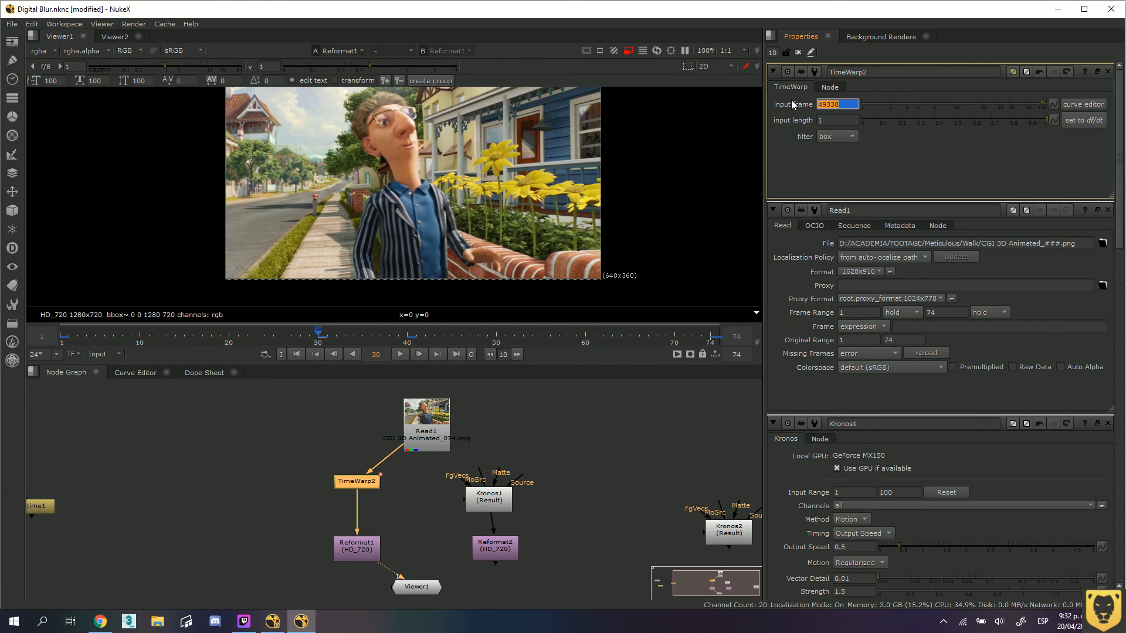
mouse_move(322, 334)
left_mouse_down()
mouse_move(284, 333)
mouse_move(337, 333)
mouse_move(318, 333)
left_mouse_up()
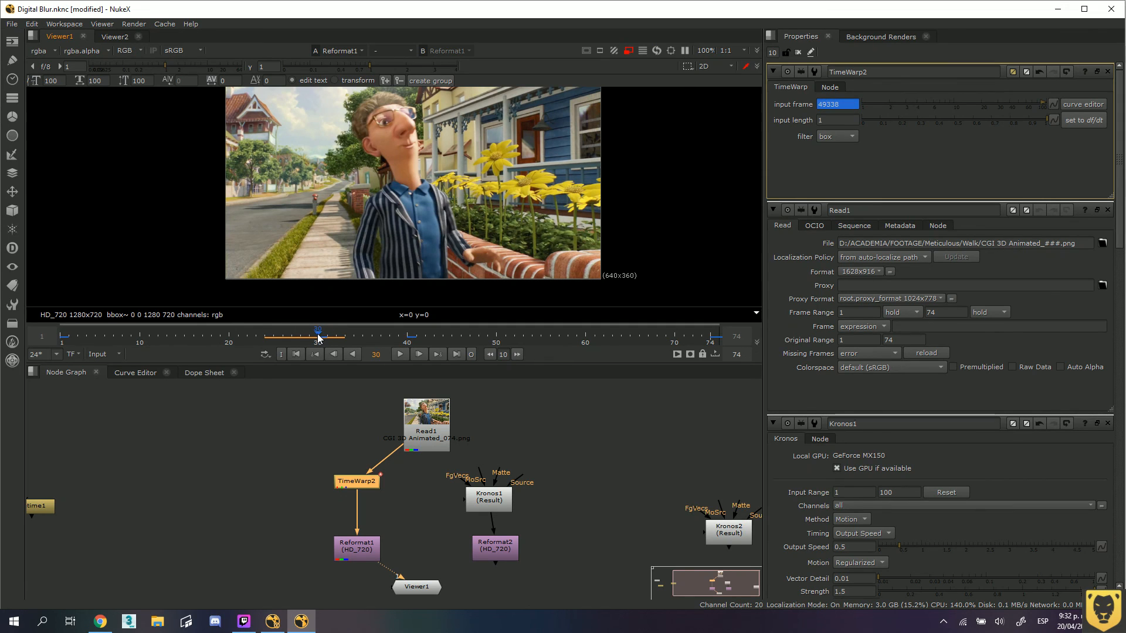
left_click(838, 104)
type("4")
key("Return")
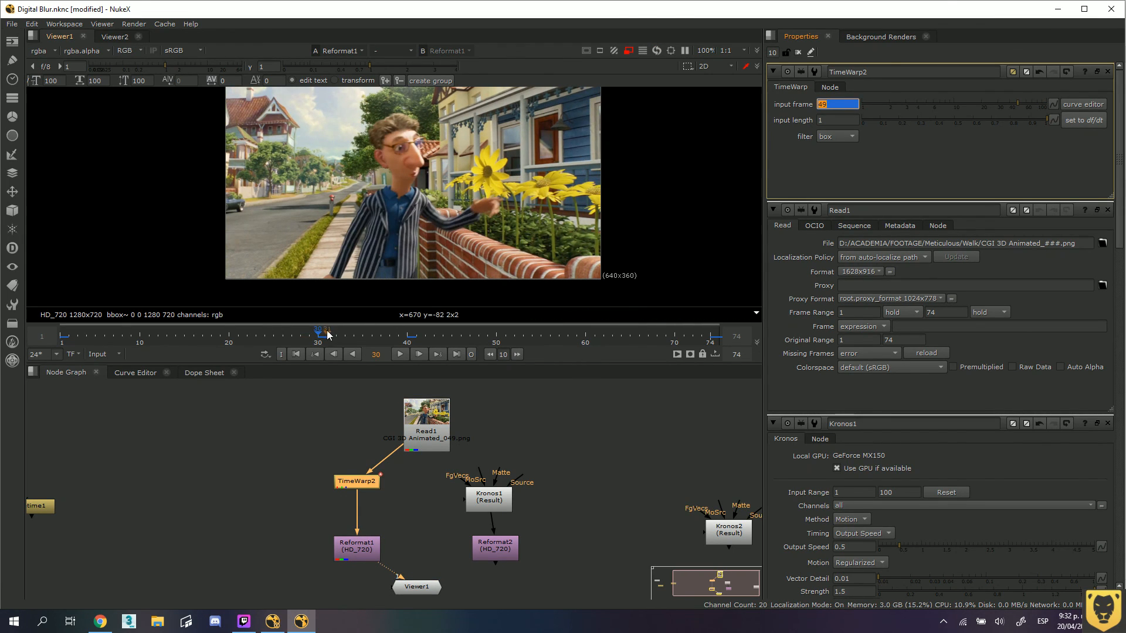
At frame 50, key TimeWarp2's input frame at 65
left_click(434, 337)
left_click_drag(445, 340, 499, 337)
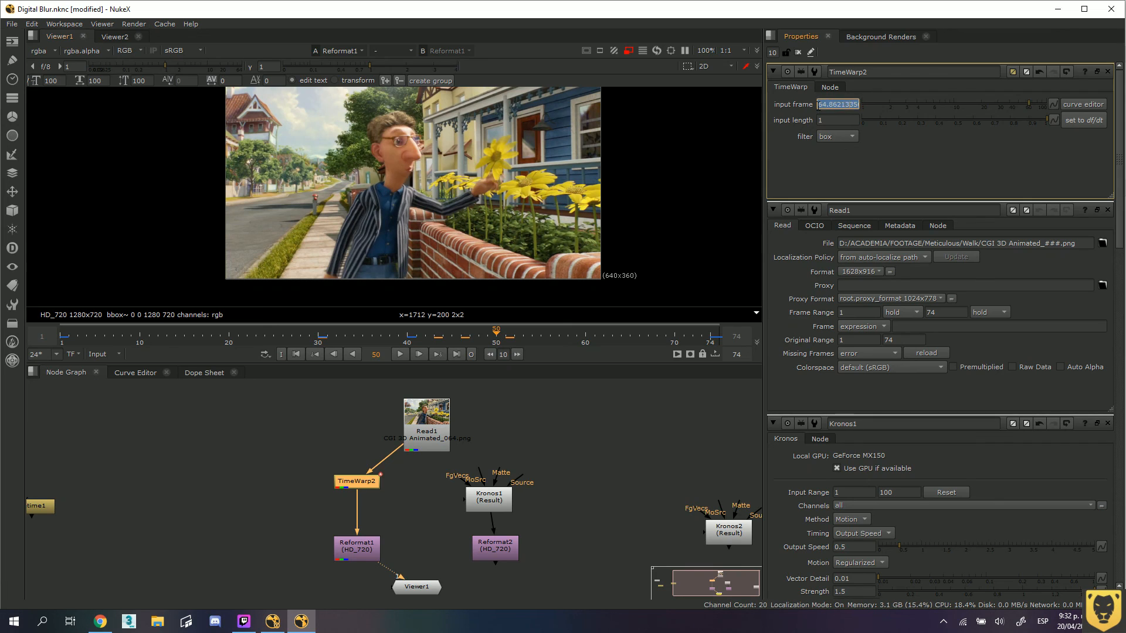
type("6")
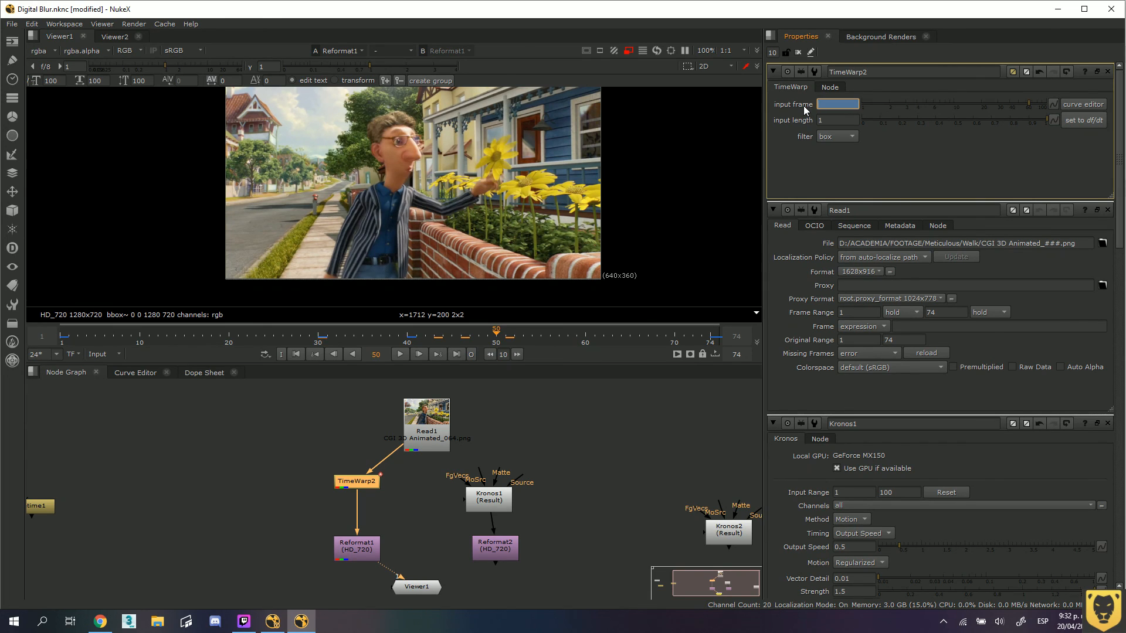
type("5")
key("Return")
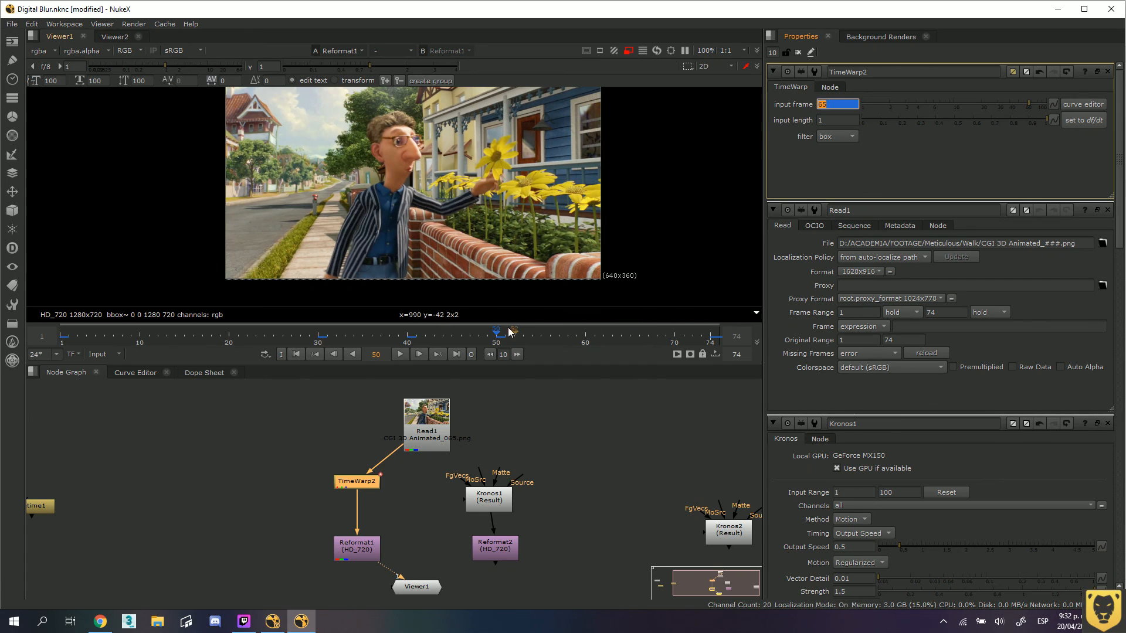
Scrub through the clip to check the motion, and set TimeWarp2's input frame key at frame 50 to about 68
mouse_move(495, 338)
left_mouse_down()
mouse_move(688, 346)
mouse_move(497, 348)
left_mouse_up()
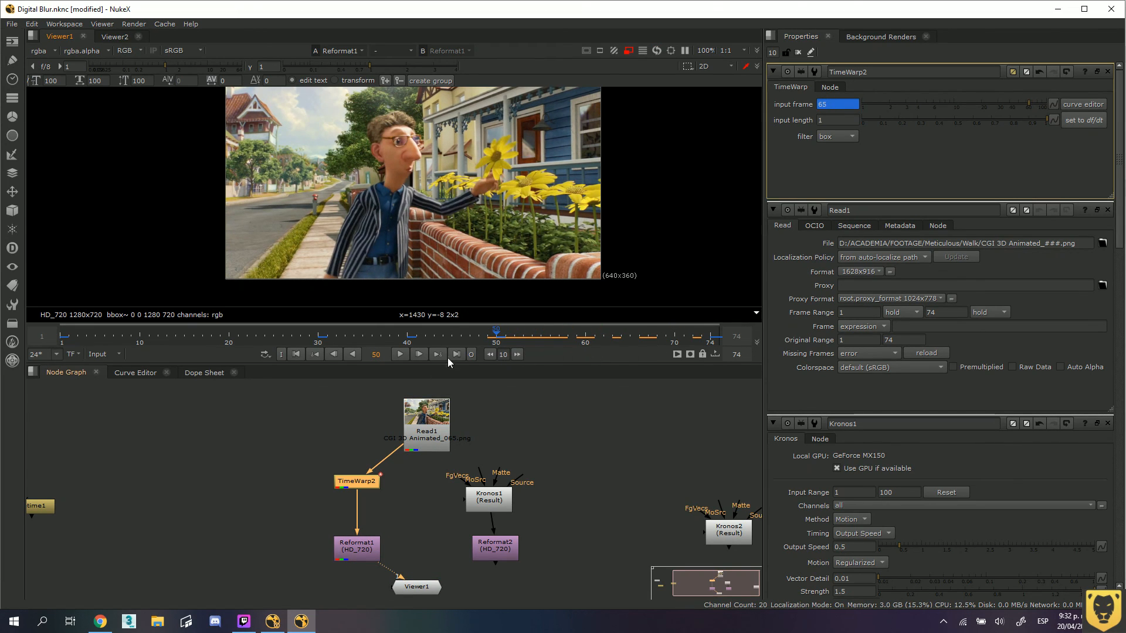
left_click_drag(490, 332, 234, 327)
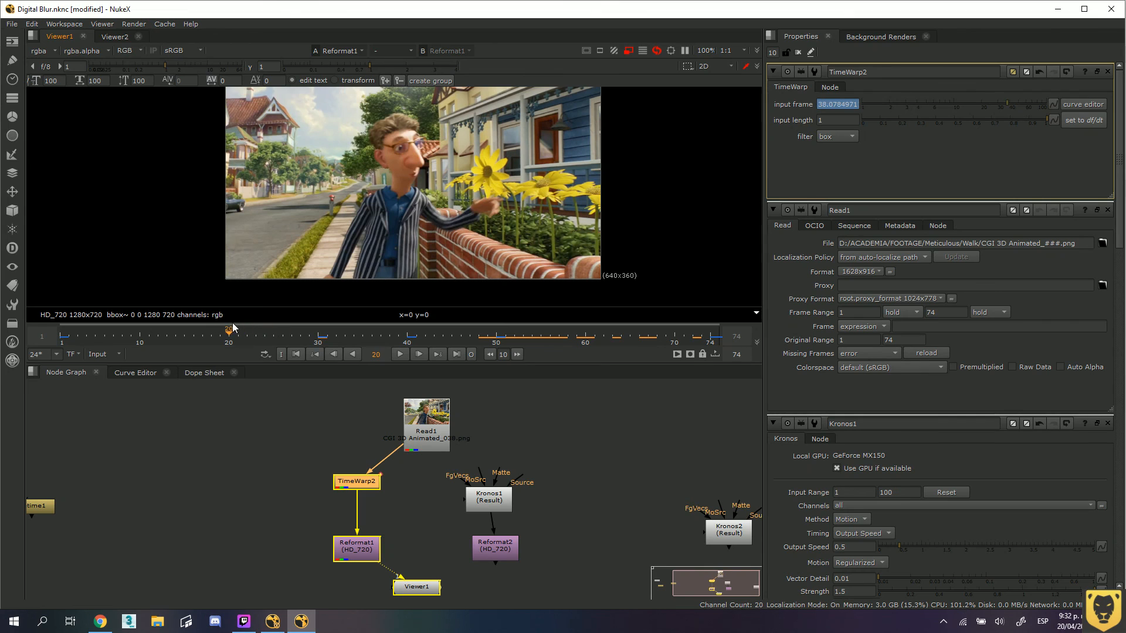
left_click_drag(354, 331, 498, 343)
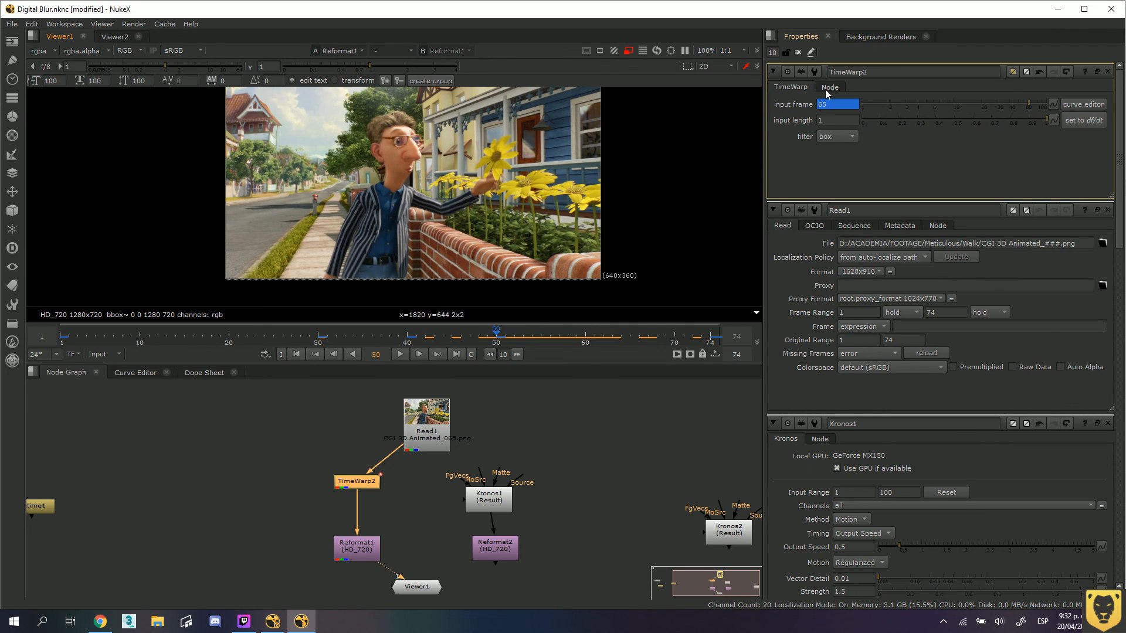
left_click_drag(832, 103, 778, 104)
type("6")
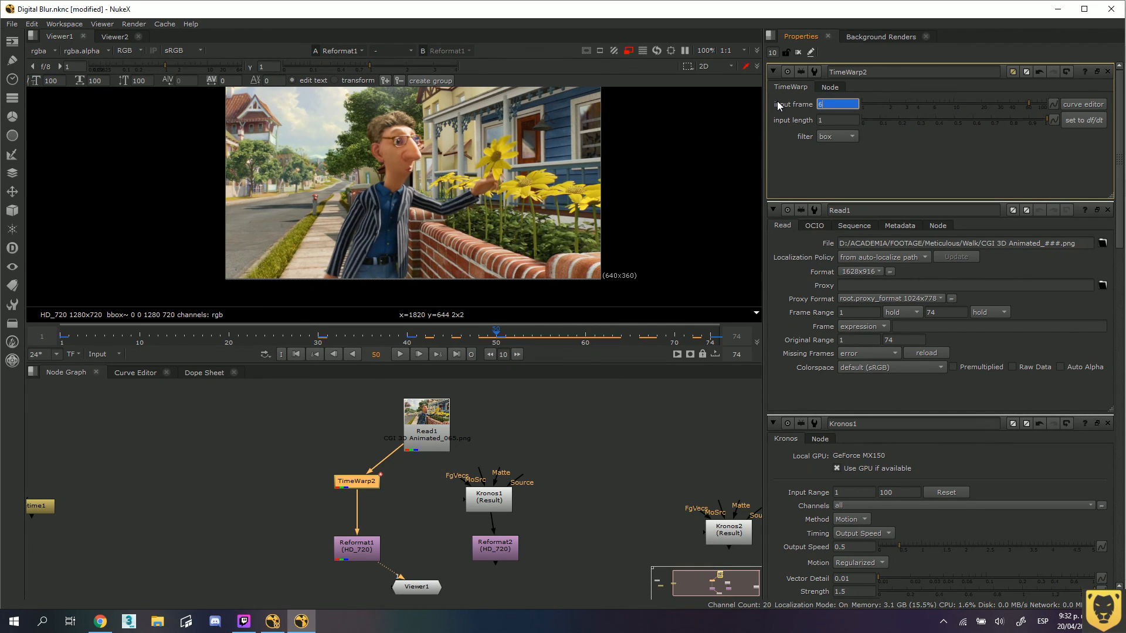
At frame 60, key TimeWarp2's input frame at 74 and play back the retimed clip
left_click_drag(495, 332, 588, 344)
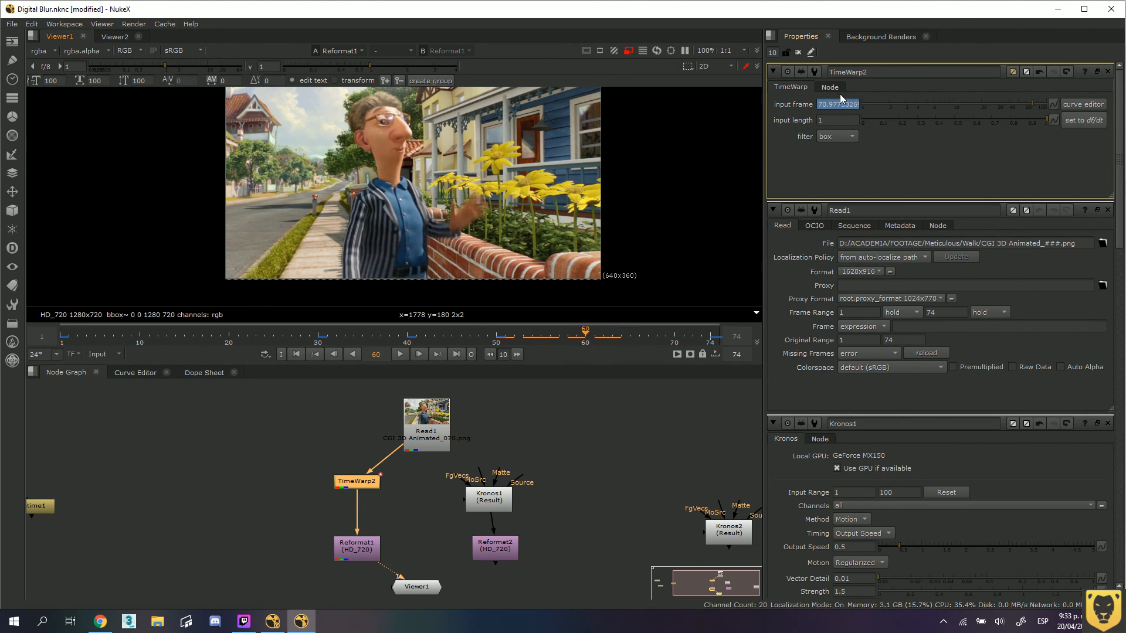
left_click_drag(850, 104, 783, 114)
type("74269")
key("Return")
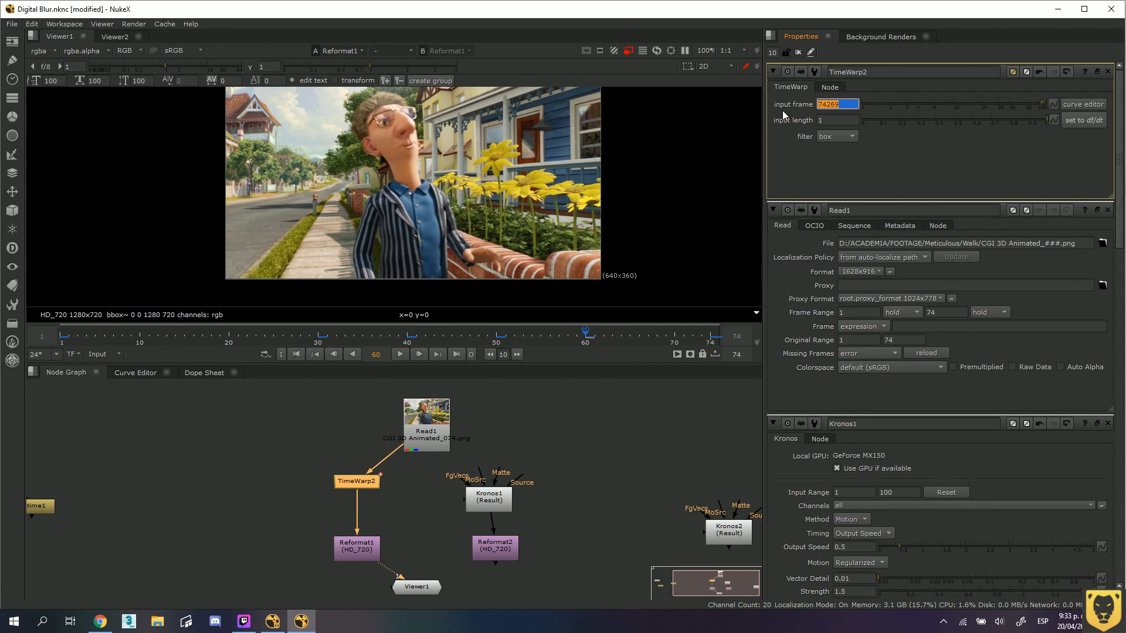
type("74")
left_click(400, 355)
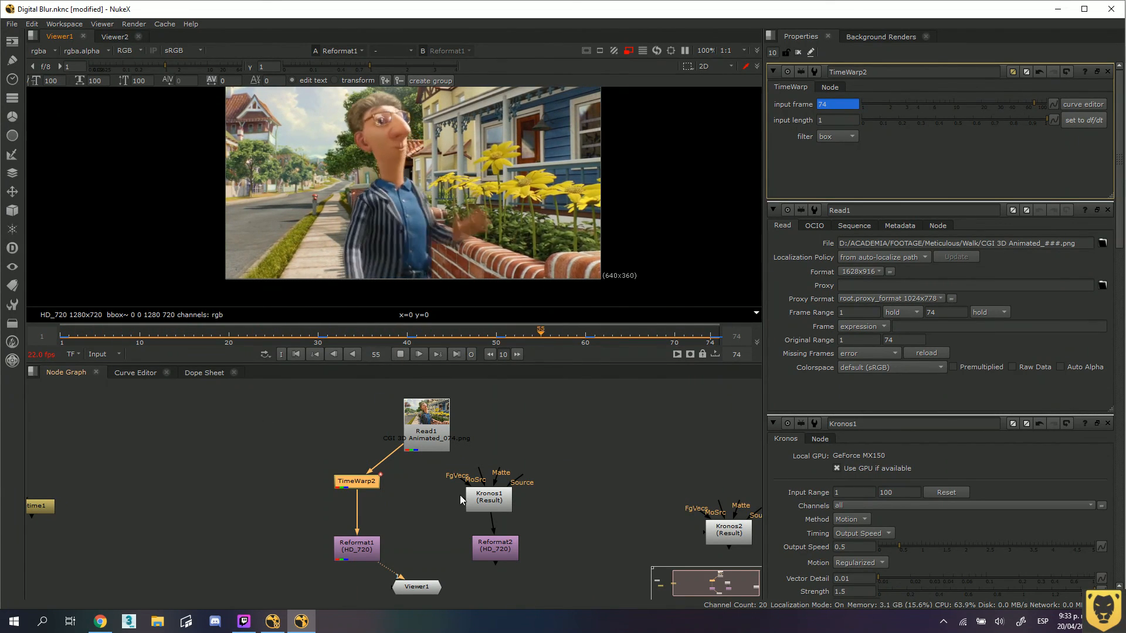
Disconnect Reformat1 from TimeWarp2 and Viewer1 and remove it from the node graph
left_click_drag(371, 486, 367, 484)
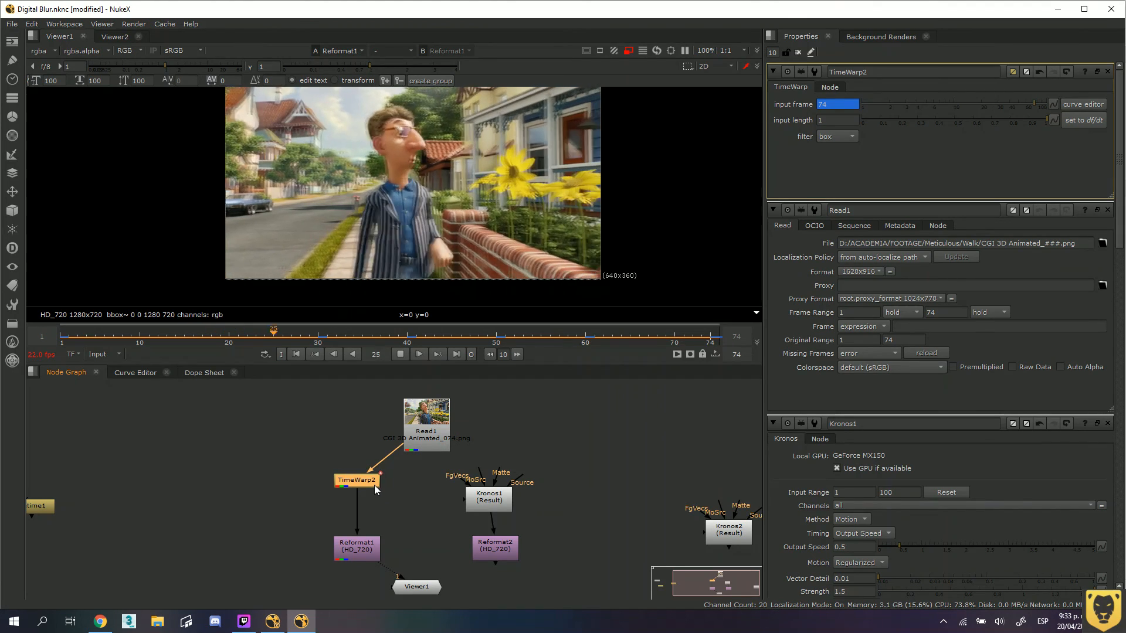
left_click_drag(363, 558, 340, 502)
left_click_drag(403, 574, 398, 543)
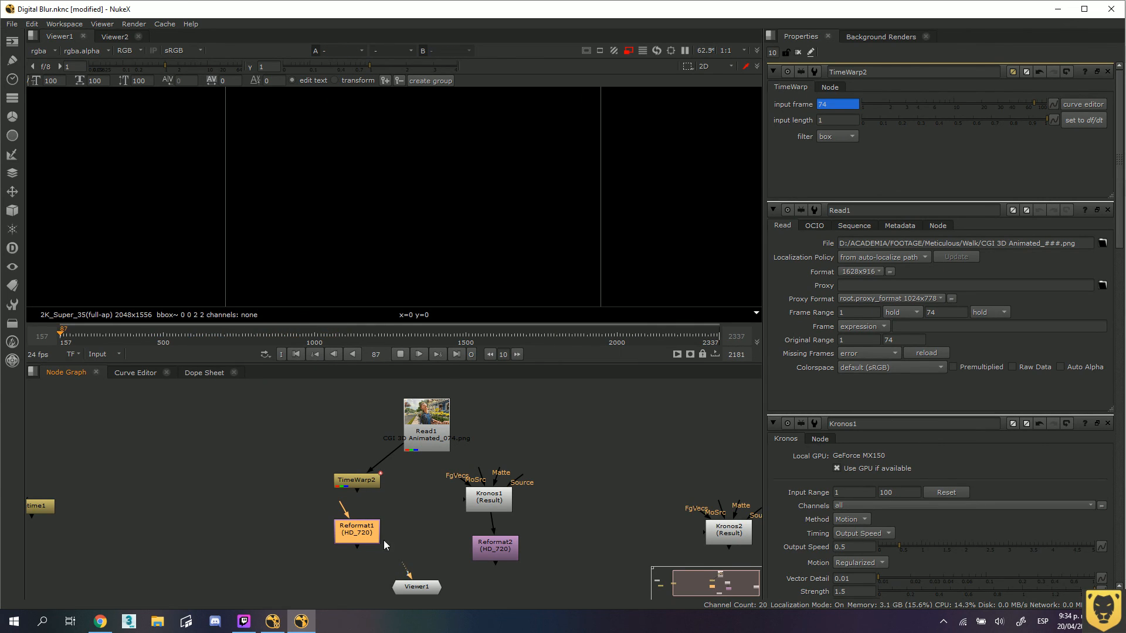
left_click_drag(302, 521, 286, 527)
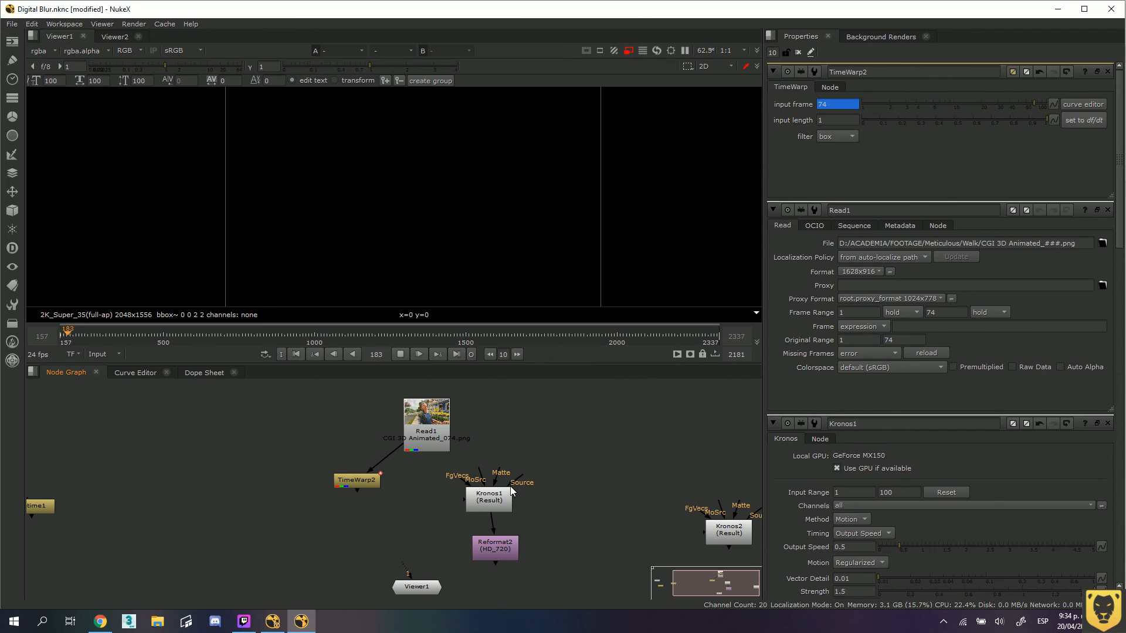
Connect Kronos1's Source input to Read1 and Viewer1 to Reformat2 to preview the Kronos branch
left_click_drag(514, 478, 443, 441)
left_click_drag(494, 562, 426, 586)
left_click(510, 548)
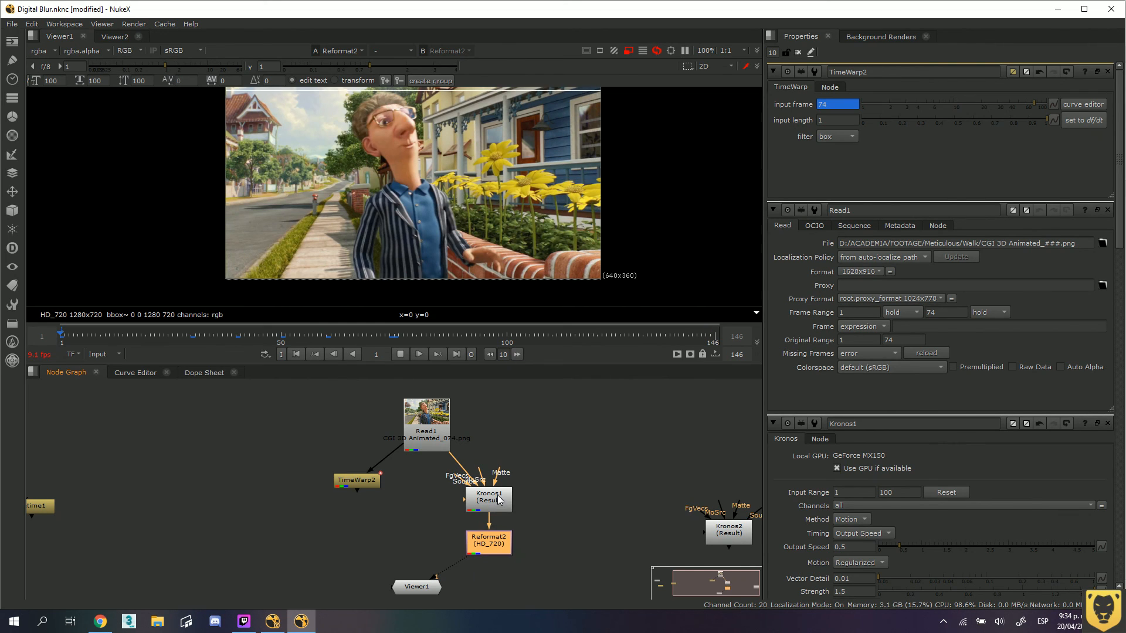
left_click_drag(497, 502, 497, 491)
mouse_move(497, 551)
left_mouse_down()
mouse_move(498, 532)
mouse_move(479, 550)
left_mouse_up()
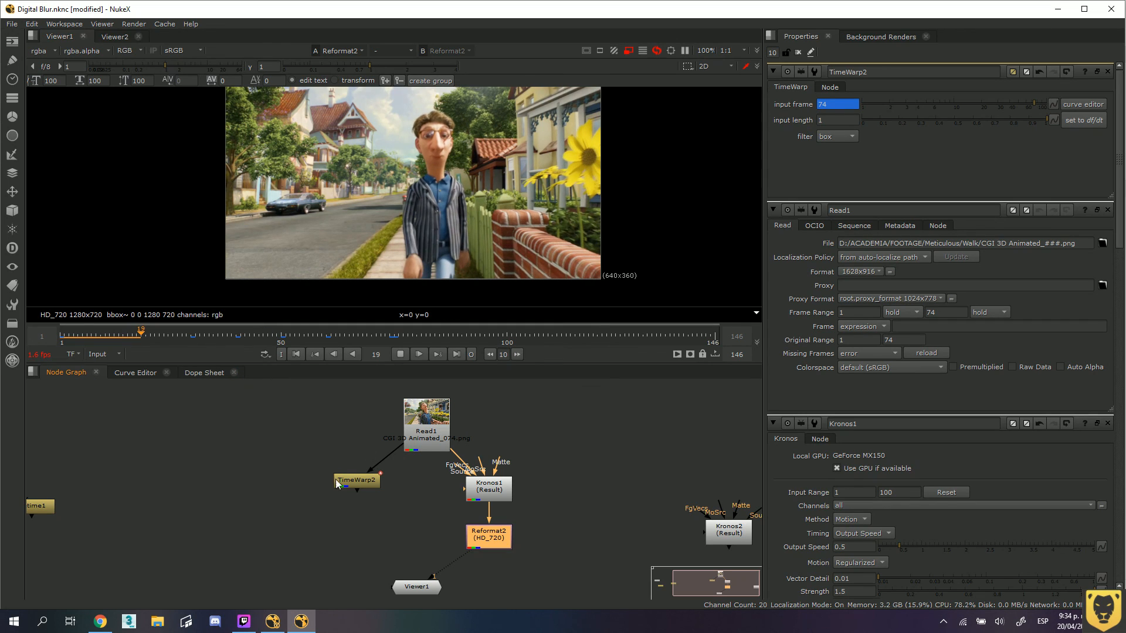
left_click(495, 491)
left_click(400, 354)
left_click(533, 505)
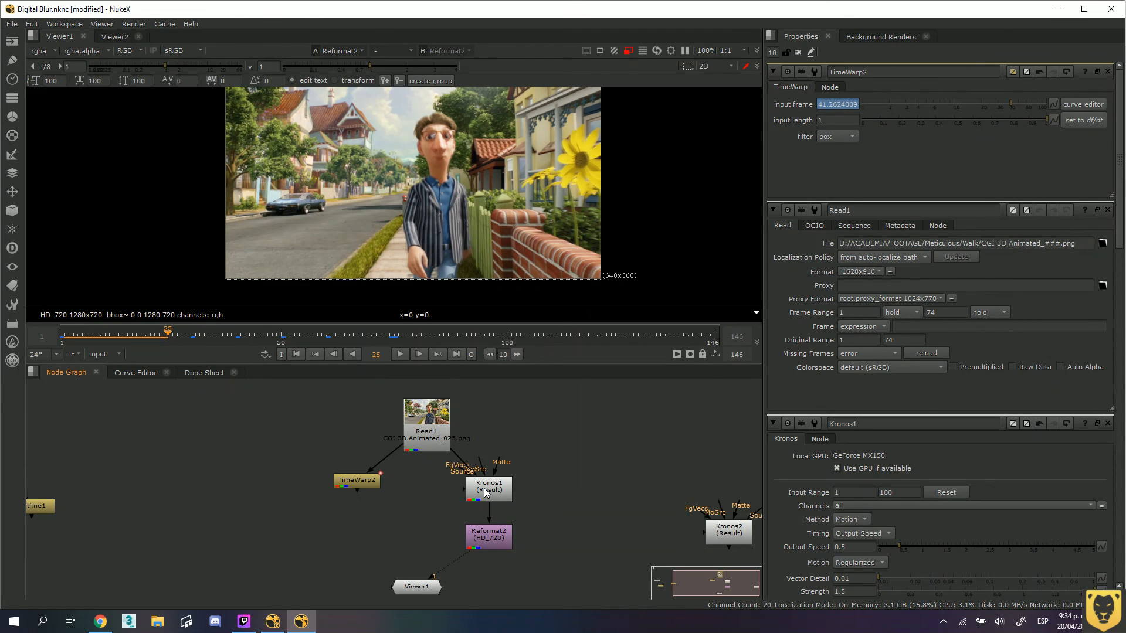
In the Curve Editor, set the interpolation of TimeWarp2's lookup keys from frame 30 to frame 60 to Smooth
left_click(347, 487)
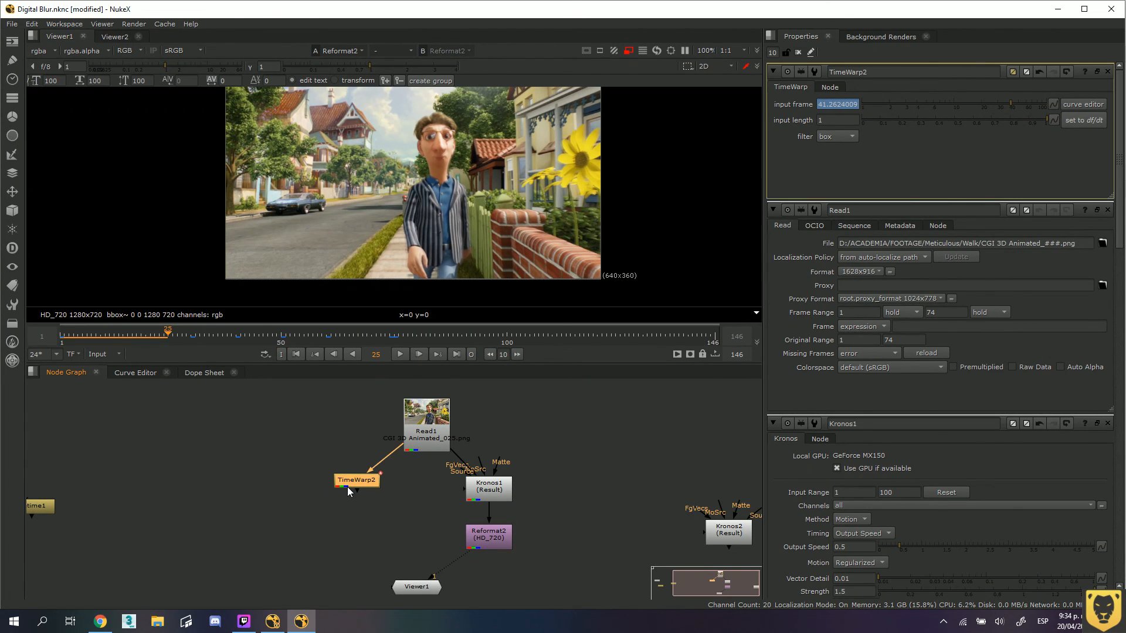
left_click(135, 373)
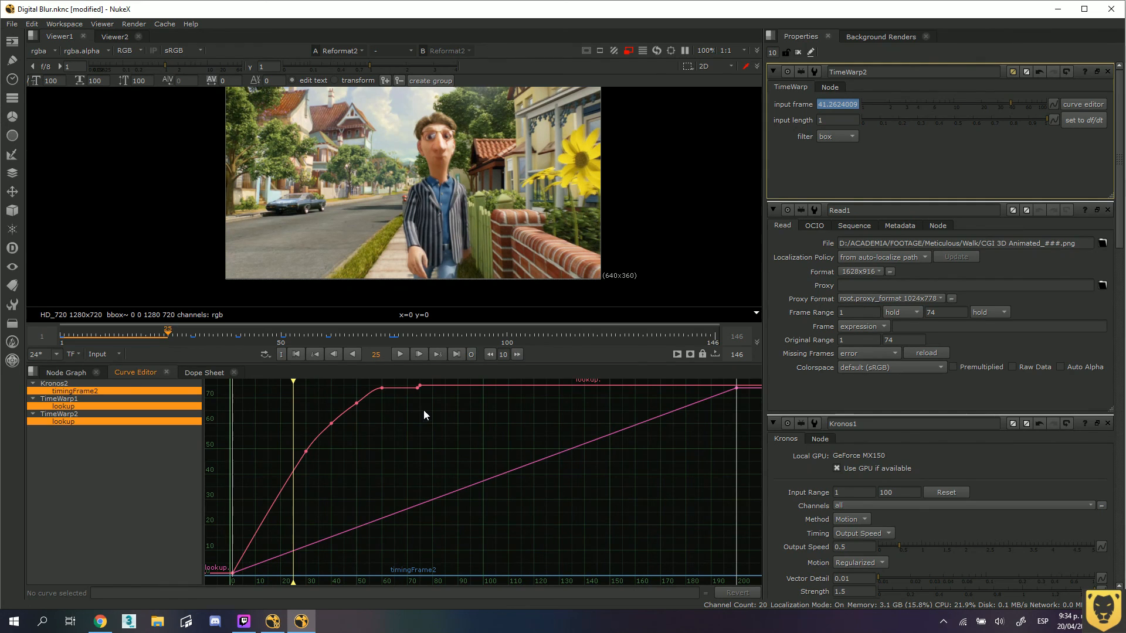
scroll(423, 413, "up", 3)
scroll(428, 423, "up", 2)
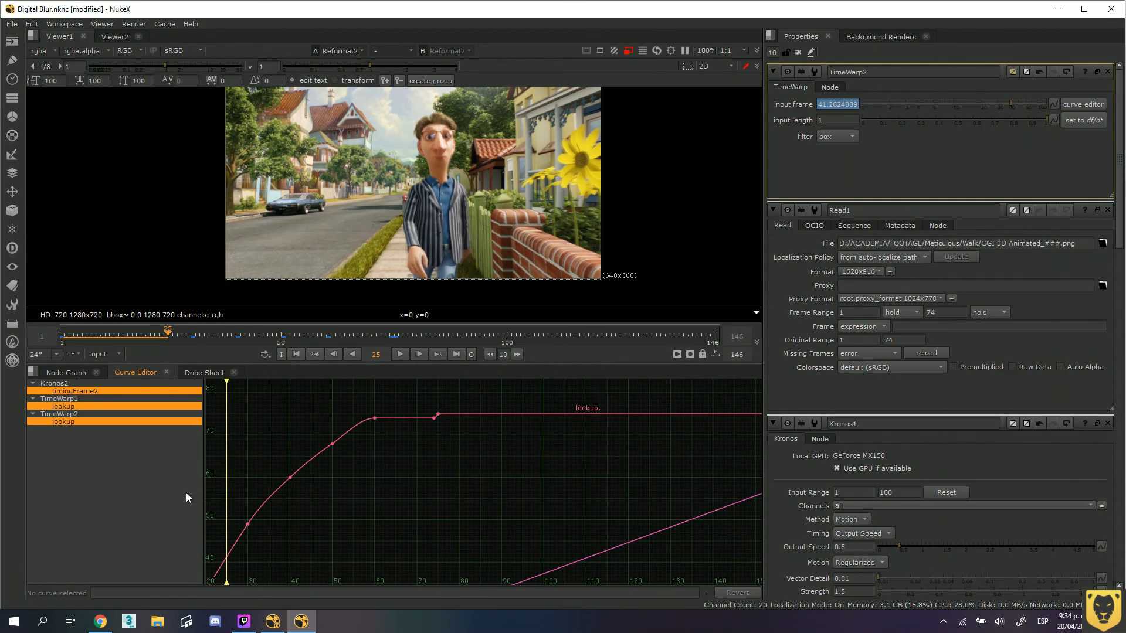
left_click_drag(311, 417, 459, 416)
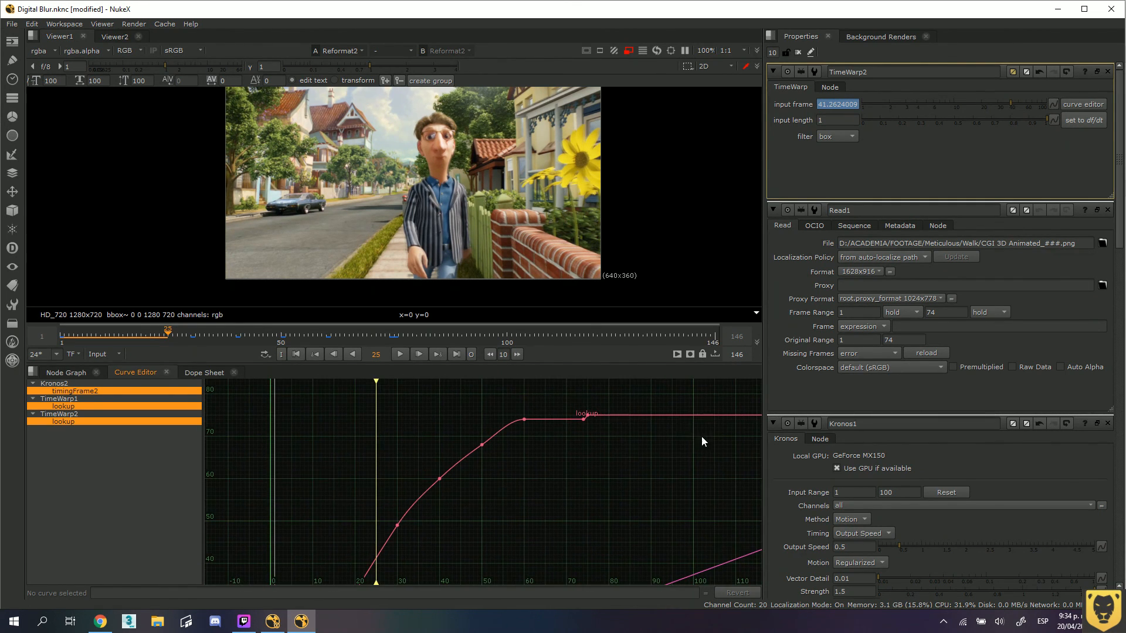
left_click_drag(348, 404, 525, 527)
right_click(524, 421)
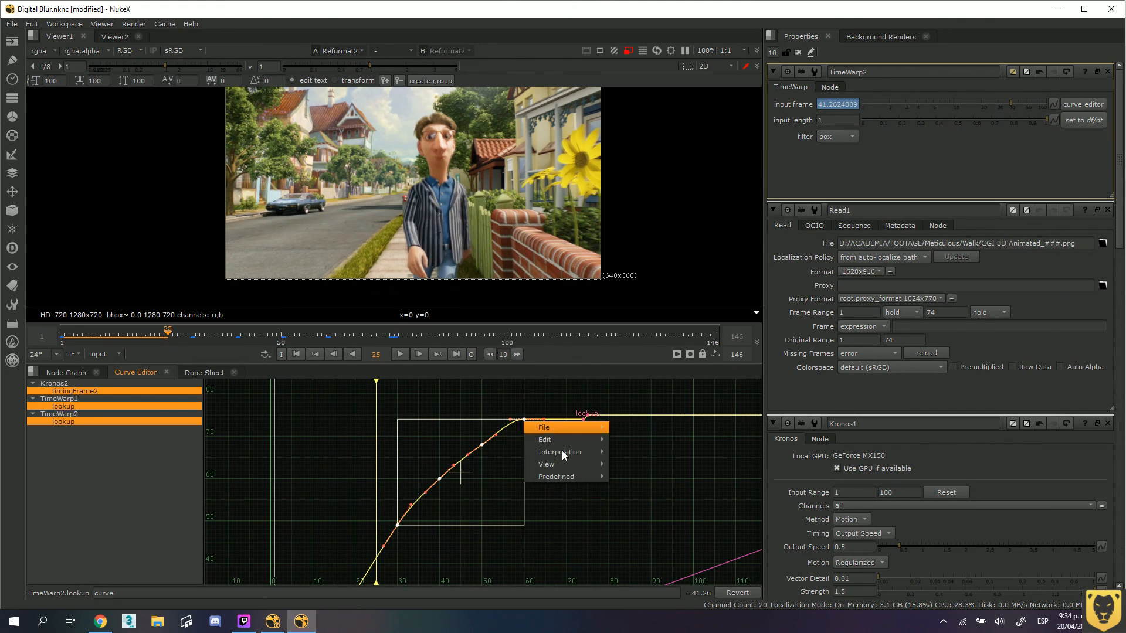
mouse_move(560, 452)
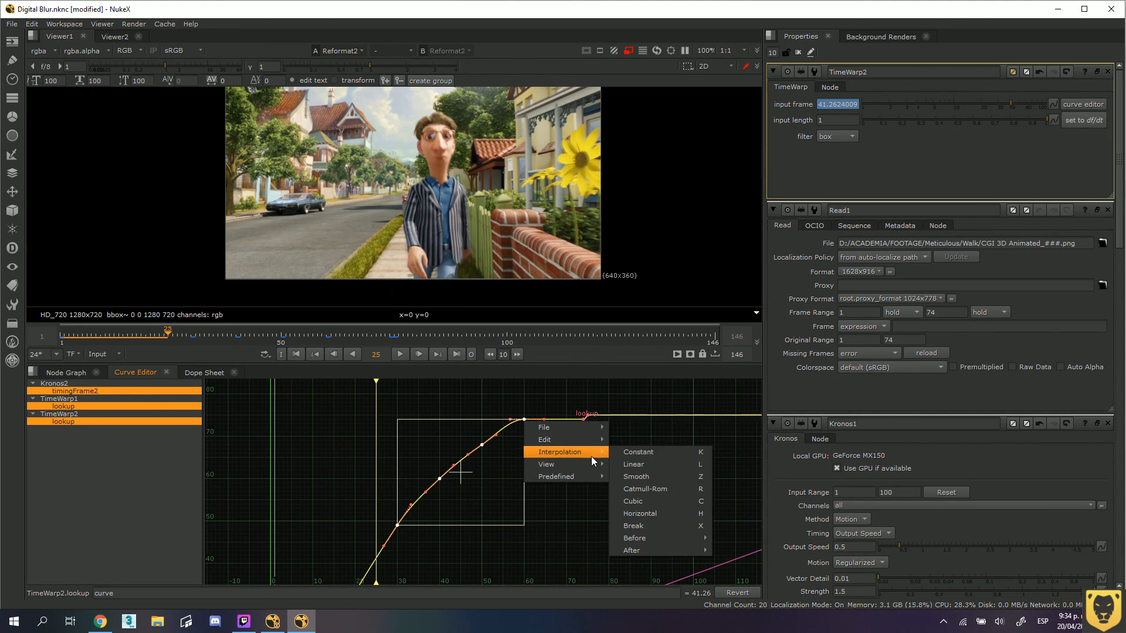
left_click(653, 475)
left_click(561, 455)
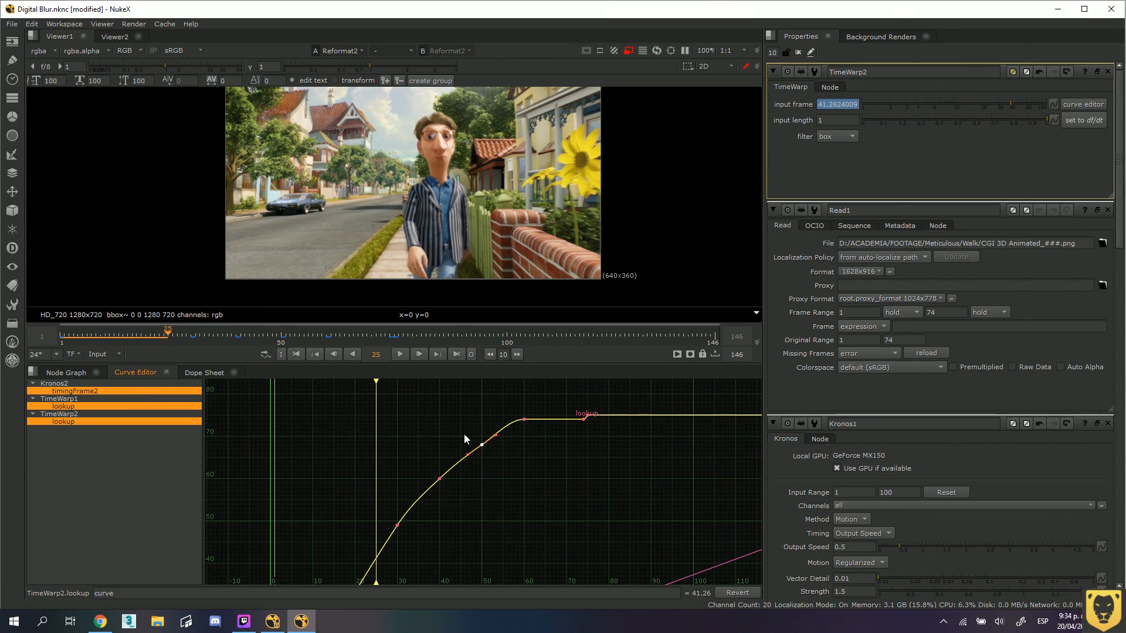
Set the interpolation of TimeWarp2's lookup key at frame 50 to Smooth
left_click(482, 445)
right_click(484, 444)
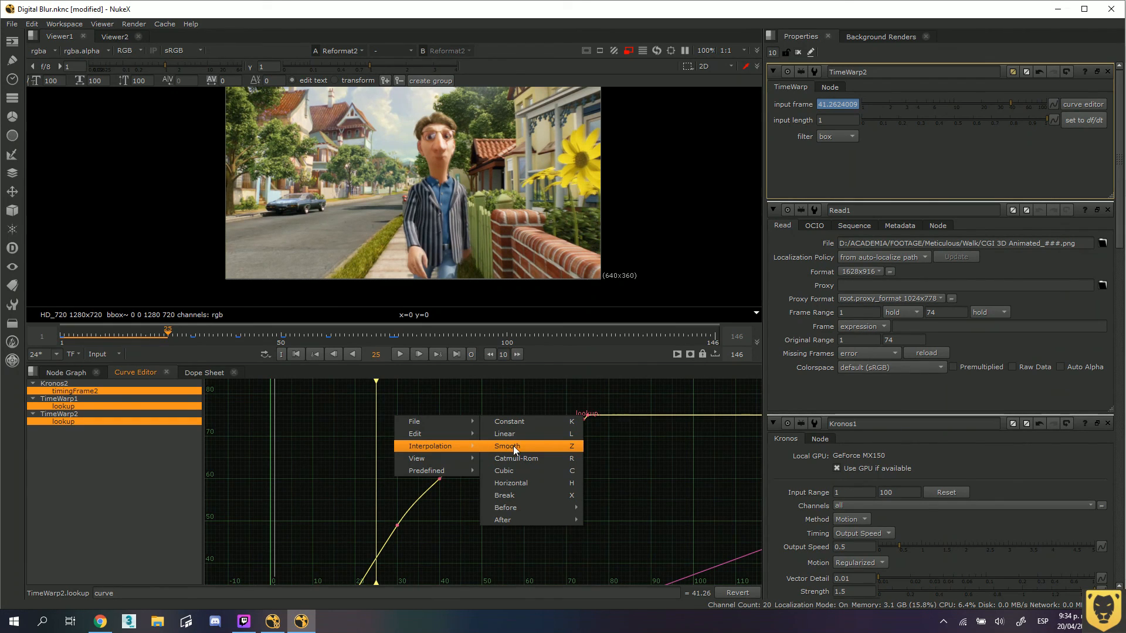
left_click(537, 448)
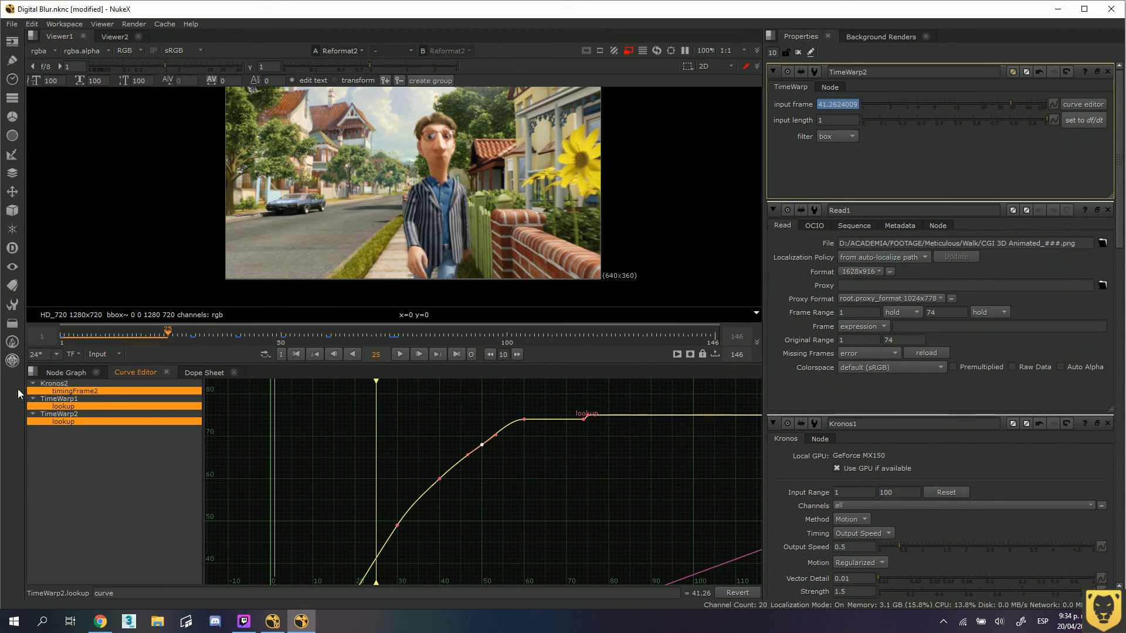
Open Kronos1's properties from the node graph and set its retiming Method to Frame
left_click(54, 371)
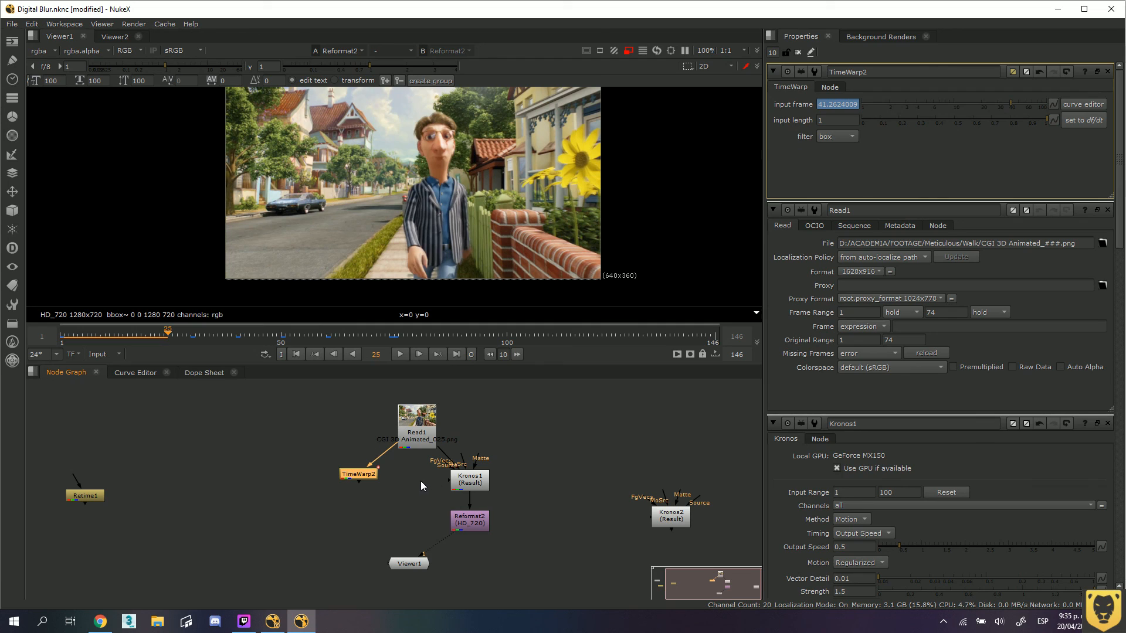
scroll(421, 481, "up", 3)
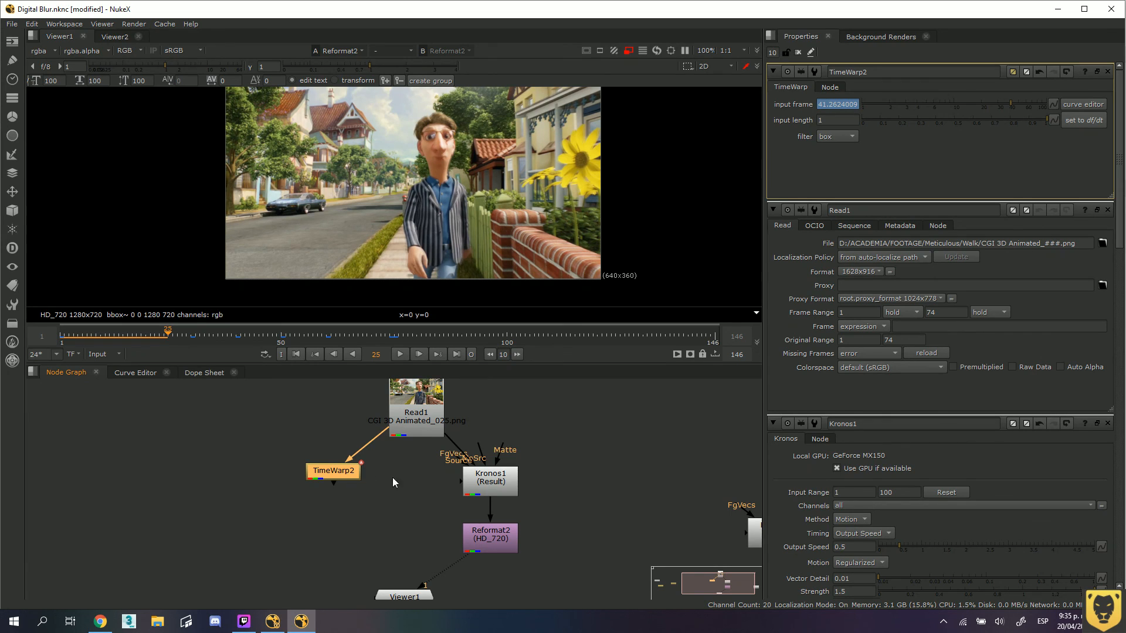
left_click(494, 488)
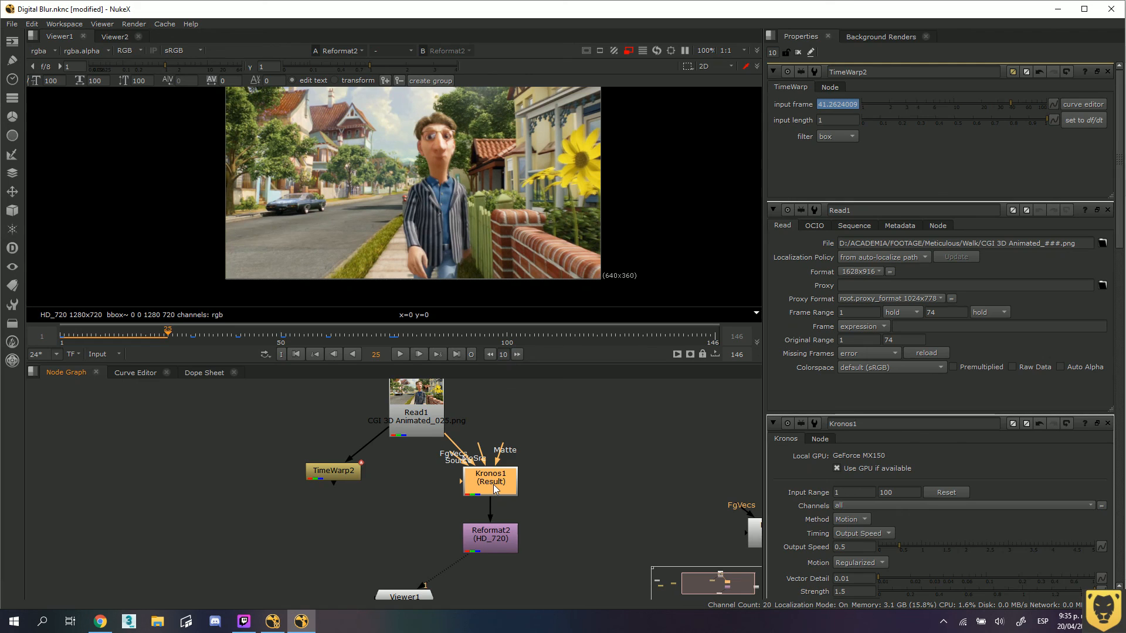
double_click(494, 488)
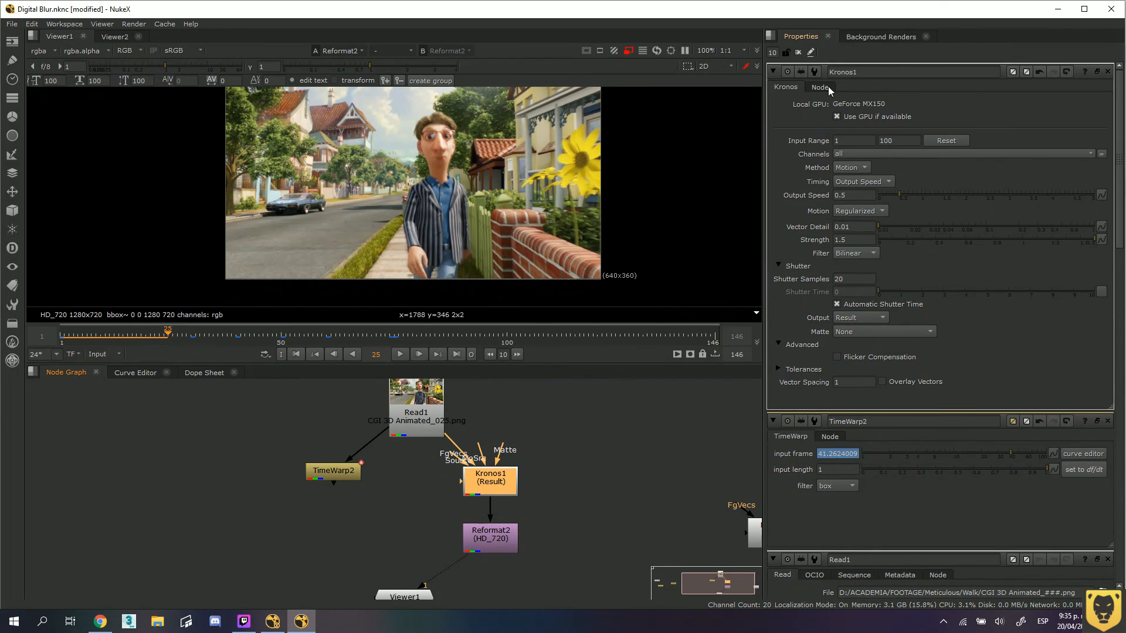
left_click(864, 169)
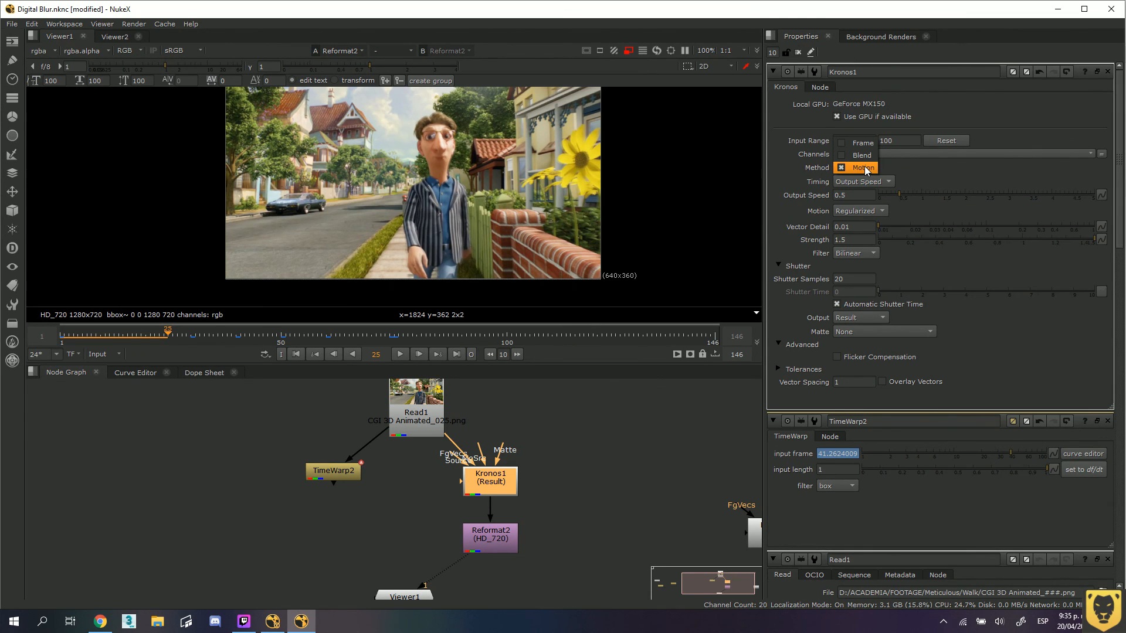
left_click(863, 144)
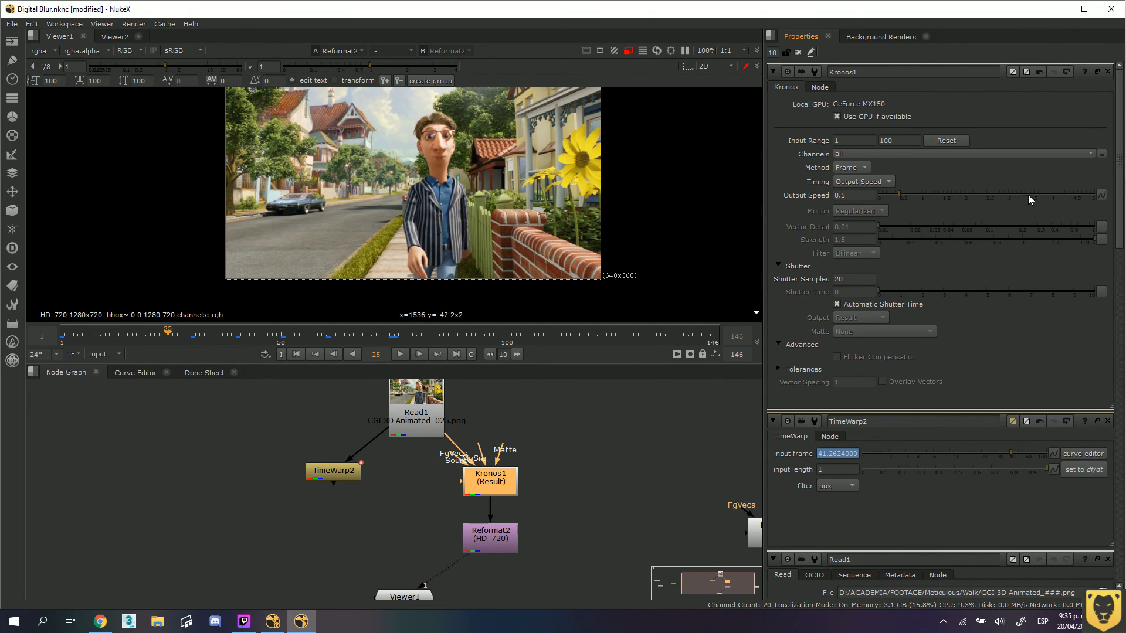
left_click(1101, 195)
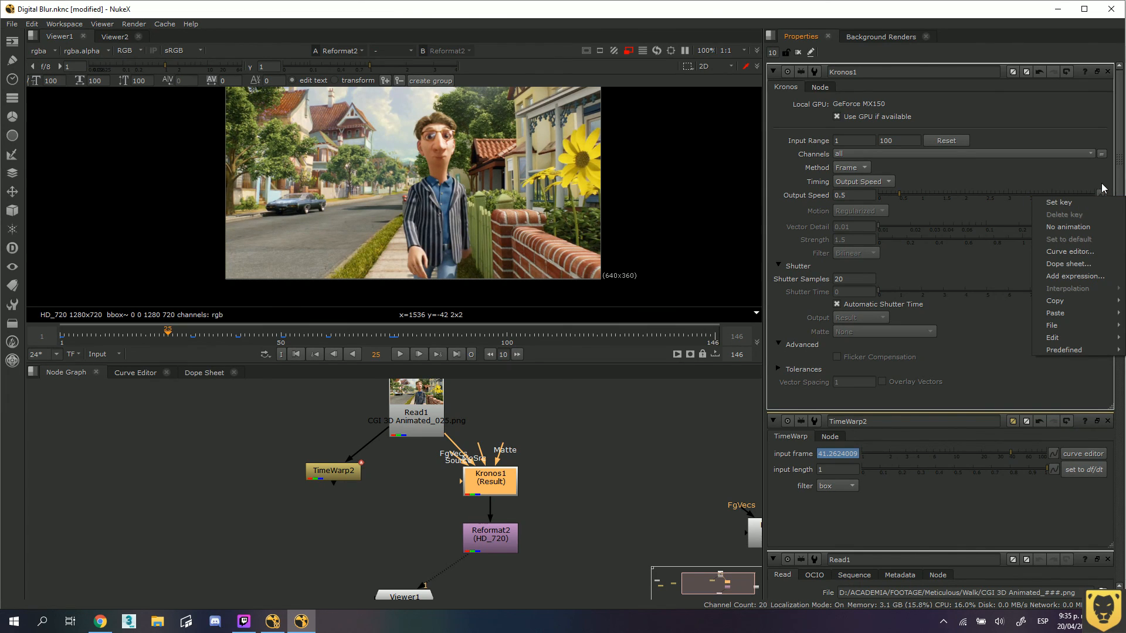
left_click(1103, 190)
left_click(1101, 195)
left_click(1058, 276)
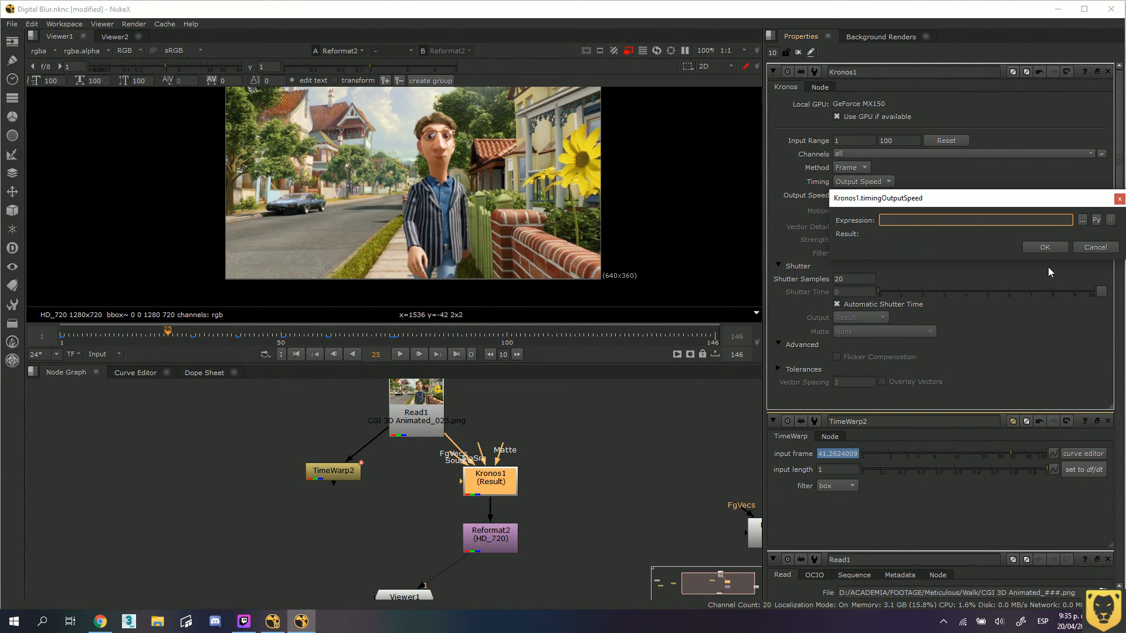
left_click(1118, 199)
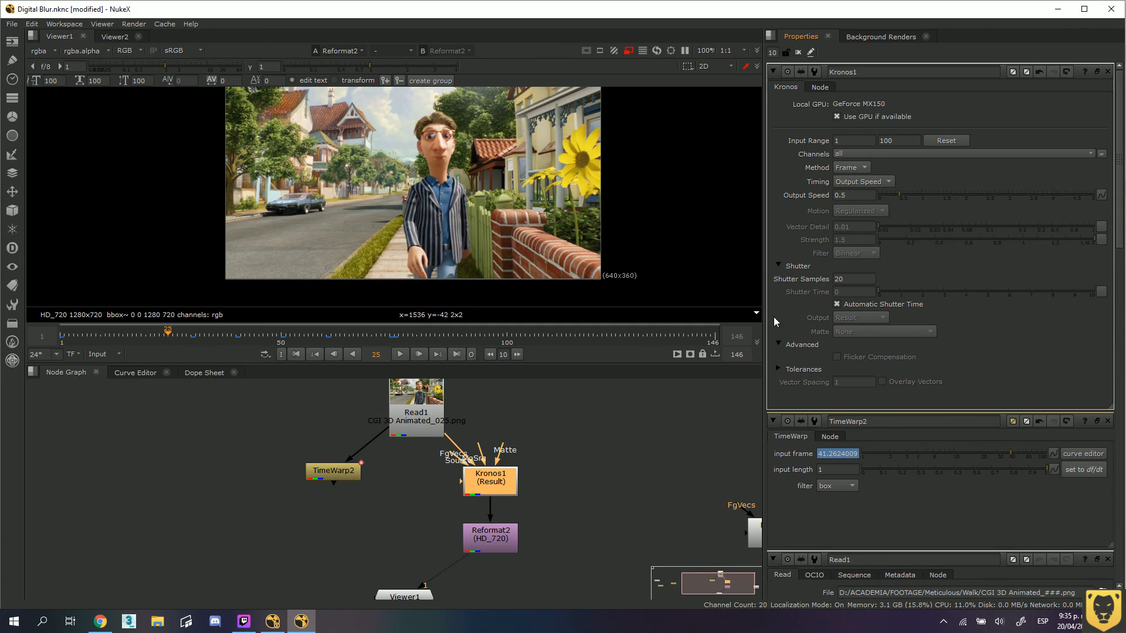
View Read1 through Viewer1's second input and shift Read1 slightly in the node graph to align it above Viewer1
left_click_drag(470, 469, 469, 467)
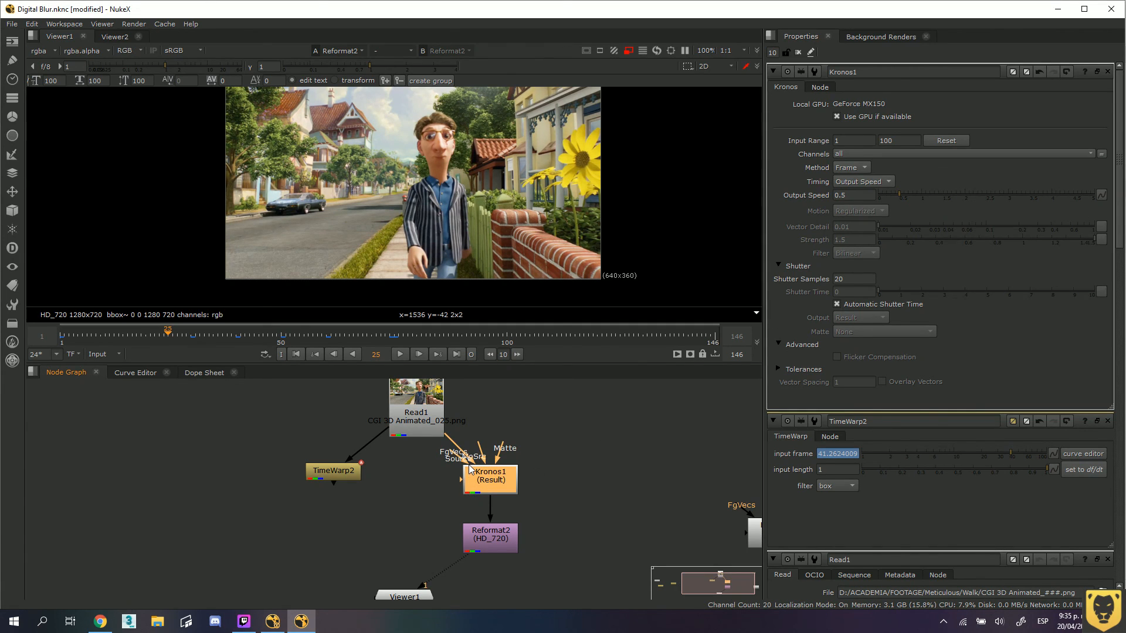
left_click(411, 430)
key("2")
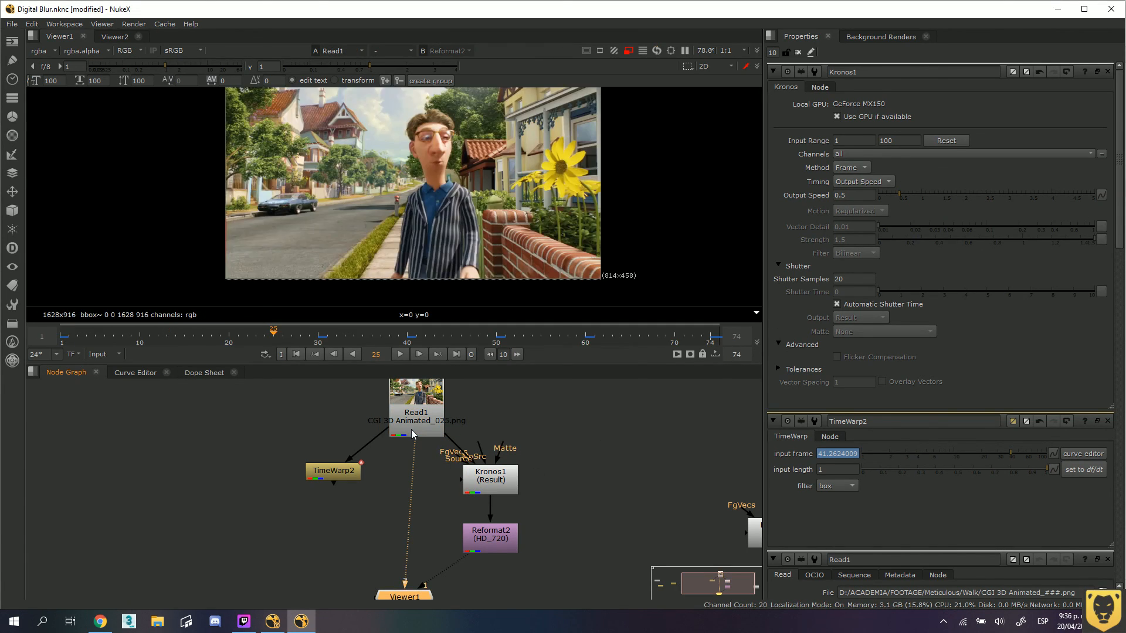
left_click_drag(410, 430, 398, 430)
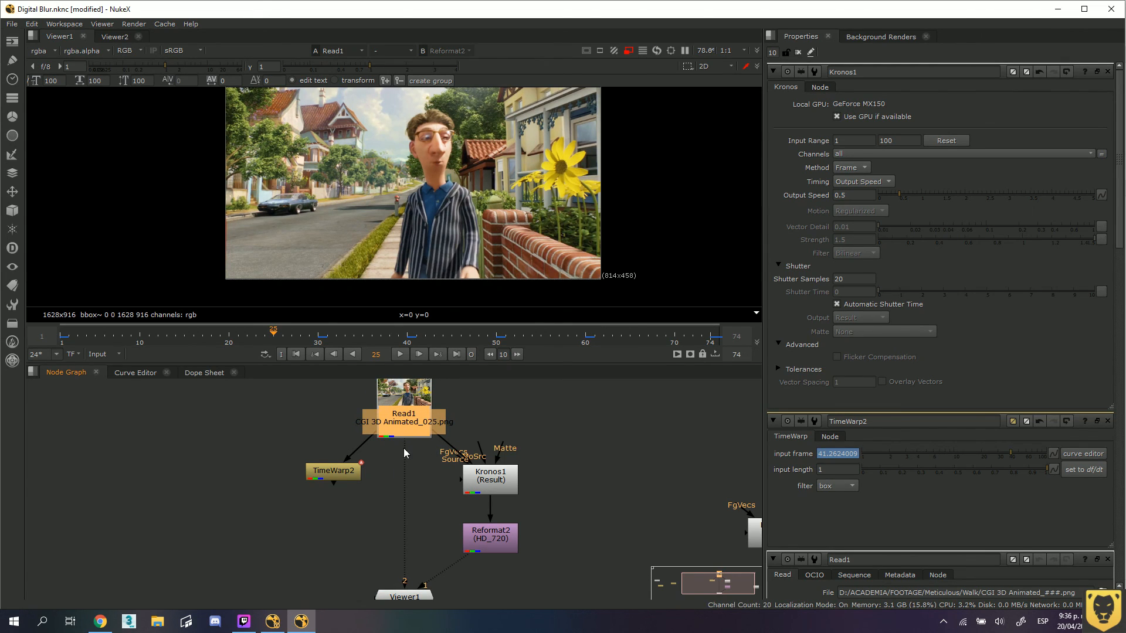
left_click_drag(396, 428, 391, 423)
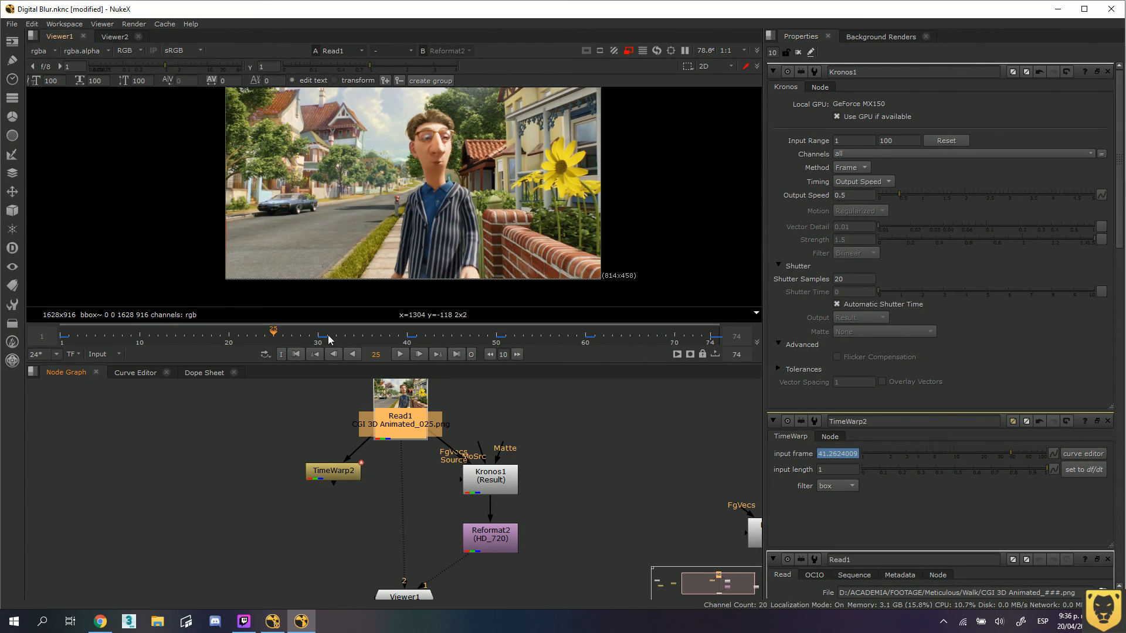
Open Read1's properties and set its Frame mode to start at with a value of 40
double_click(403, 406)
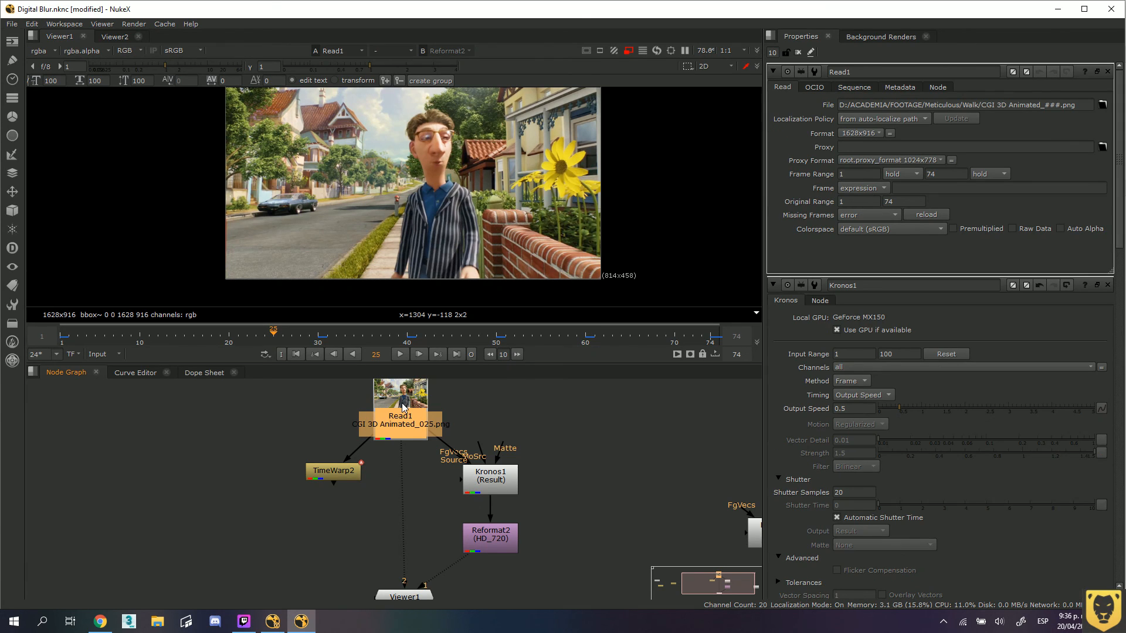
left_click(884, 189)
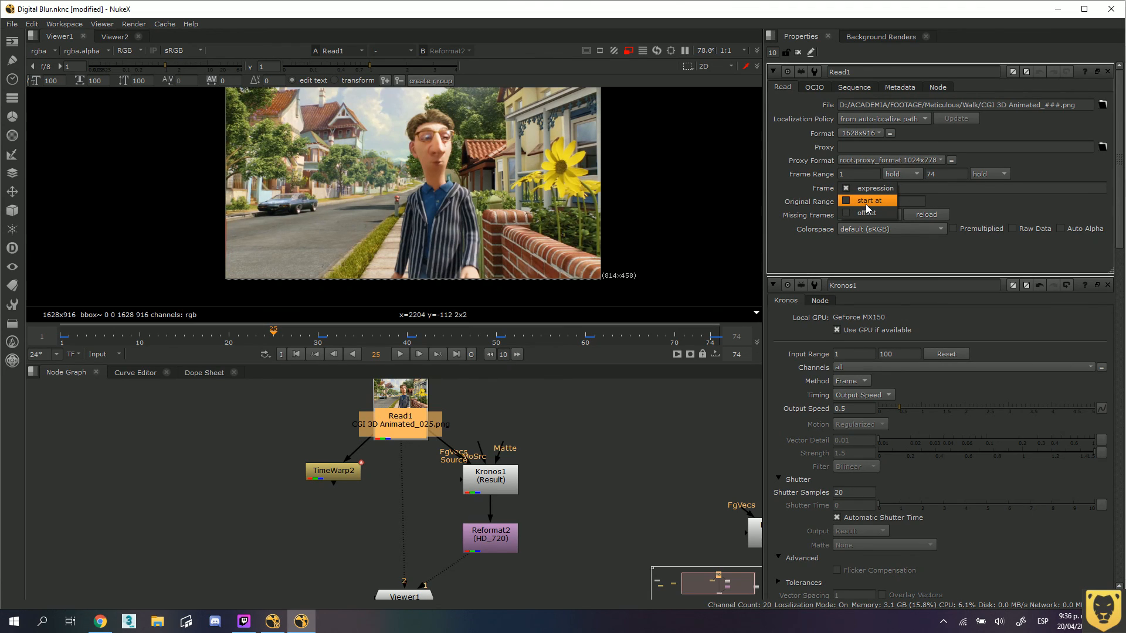
left_click(866, 202)
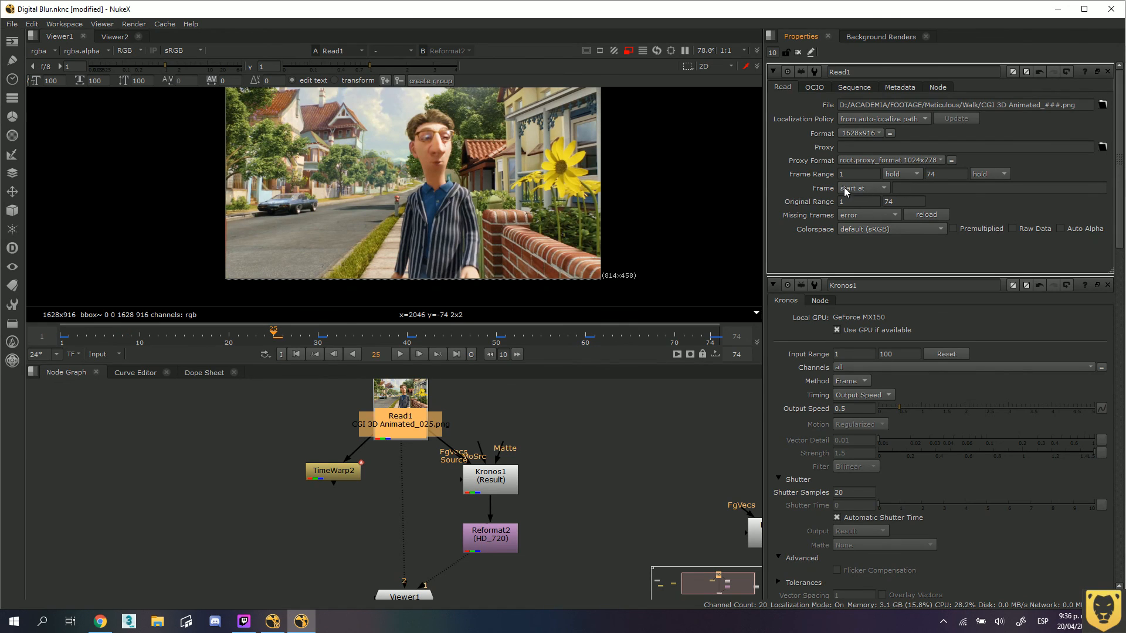
left_click(908, 188)
type("40")
key("Return")
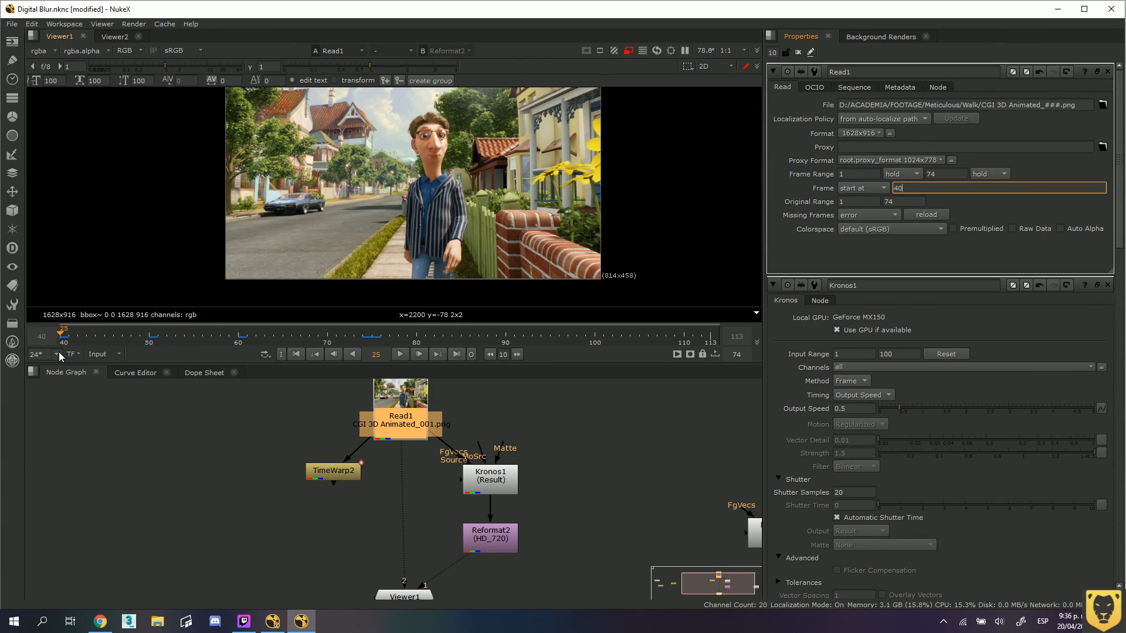
Play the shifted clip from frame 1 over the Global timeline range, and restore the range to Input
left_click(104, 356)
left_click(102, 365)
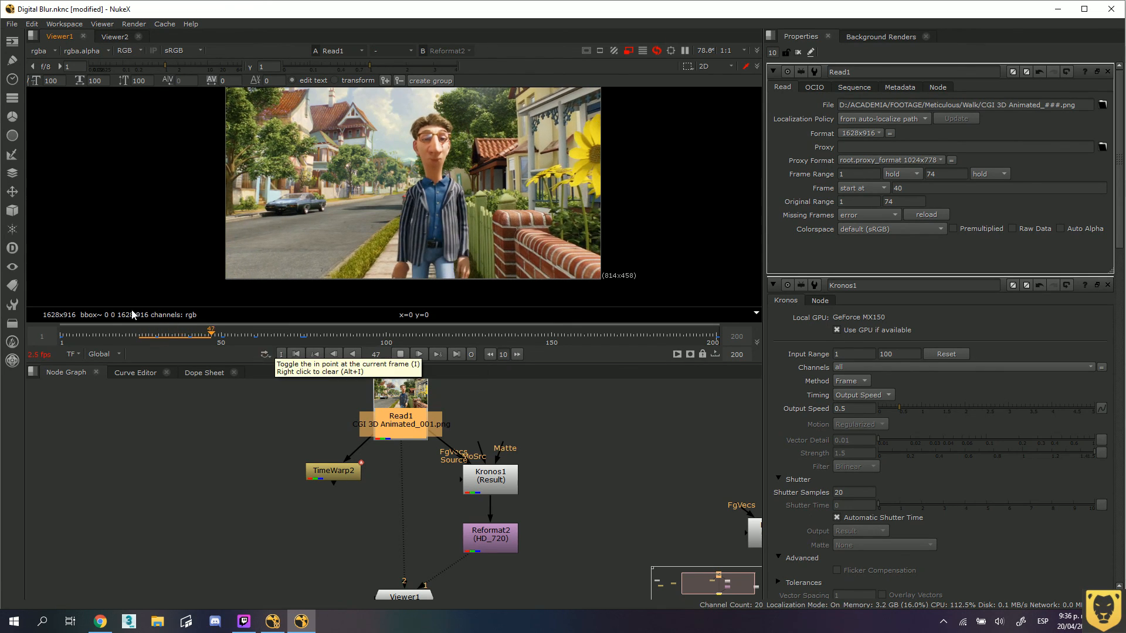
left_click_drag(95, 333, 40, 337)
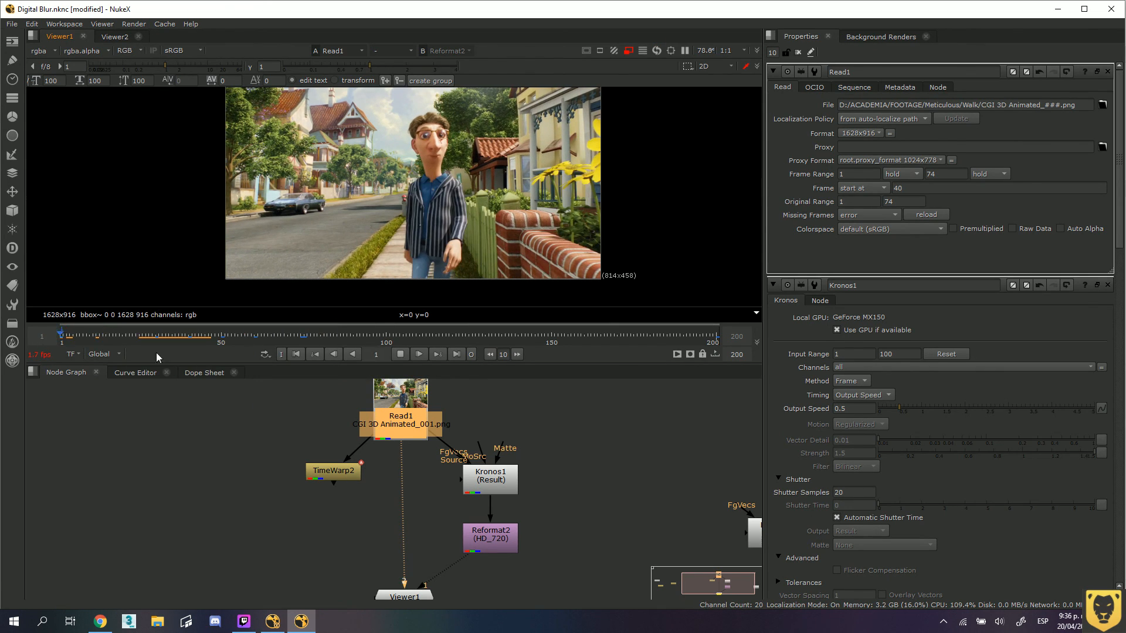
left_click(402, 355)
left_click(97, 354)
left_click(108, 377)
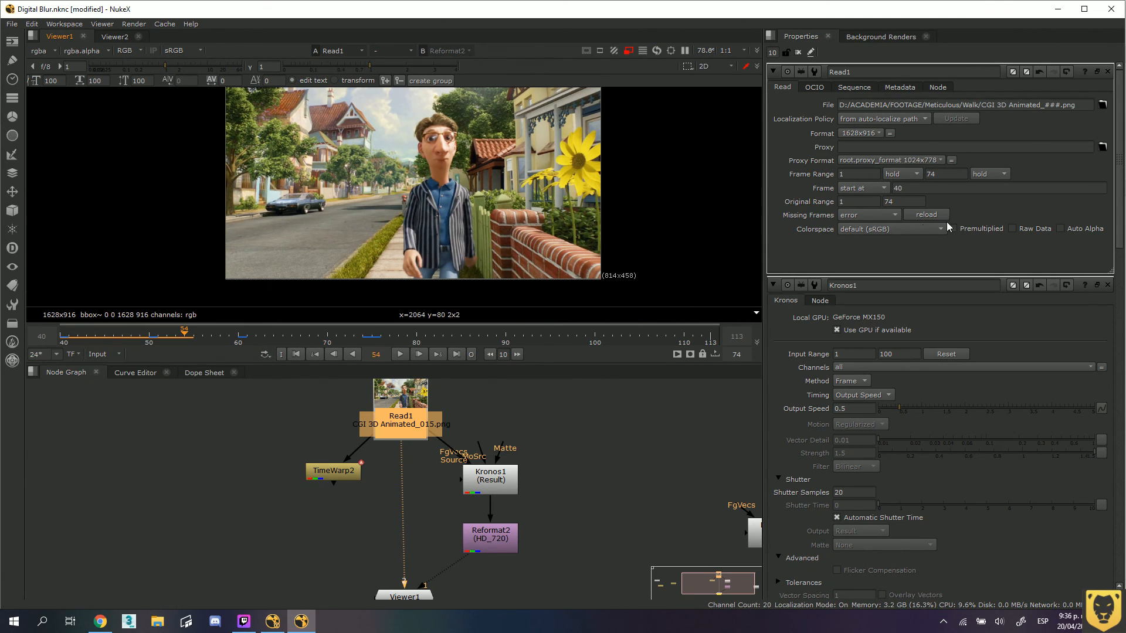
Try Read1's Frame mode as offset with the value 40, and switch it back to expression
left_click(878, 187)
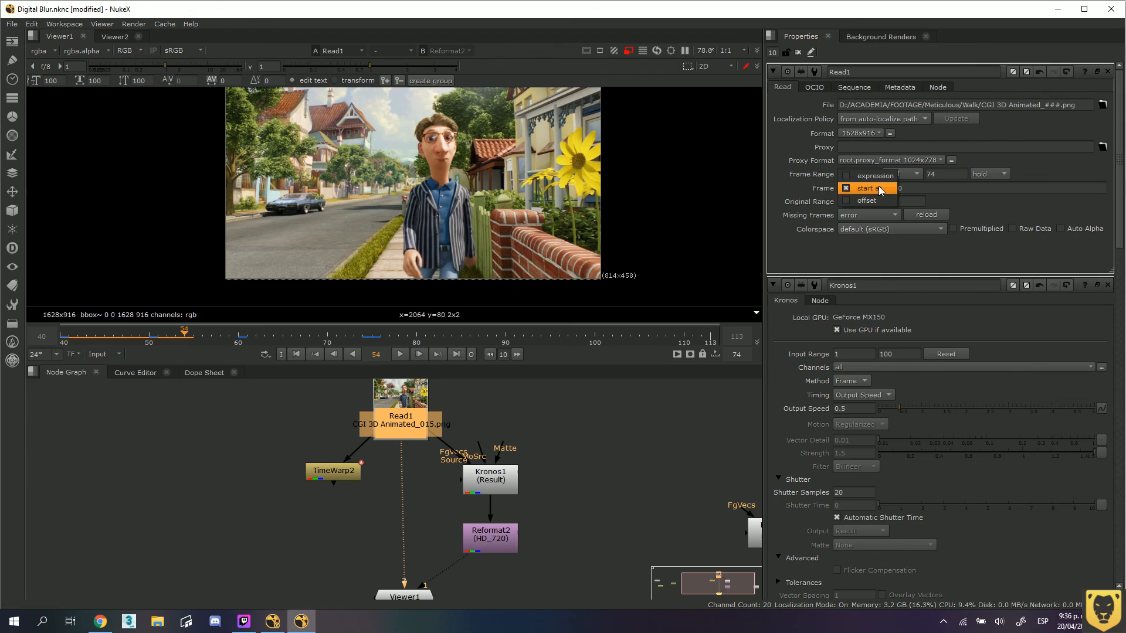
left_click(872, 200)
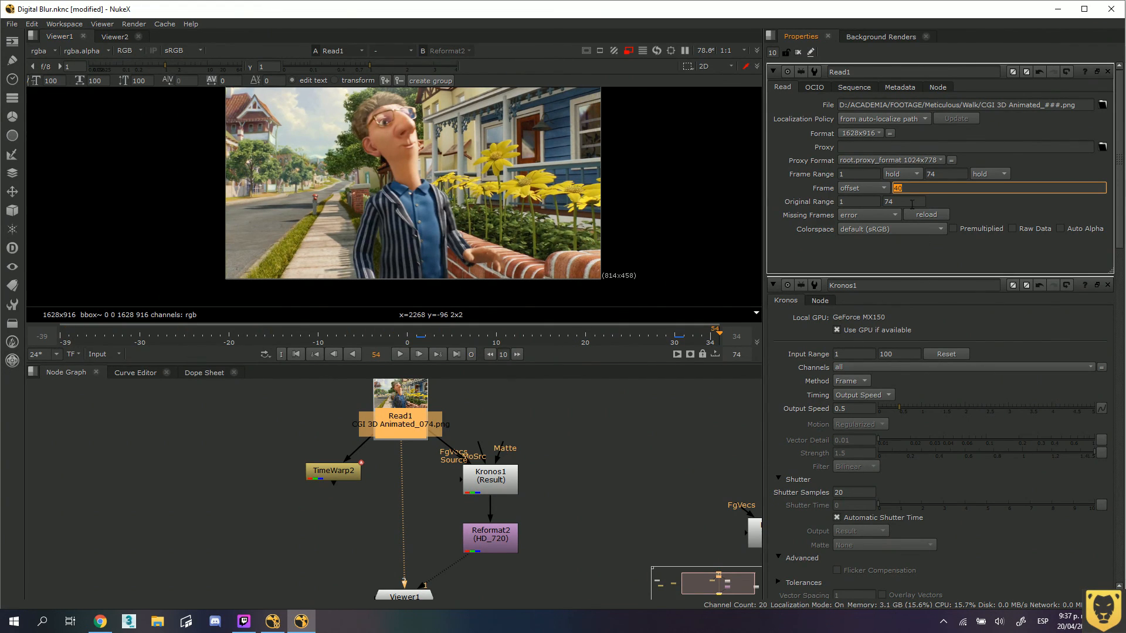
left_click(884, 188)
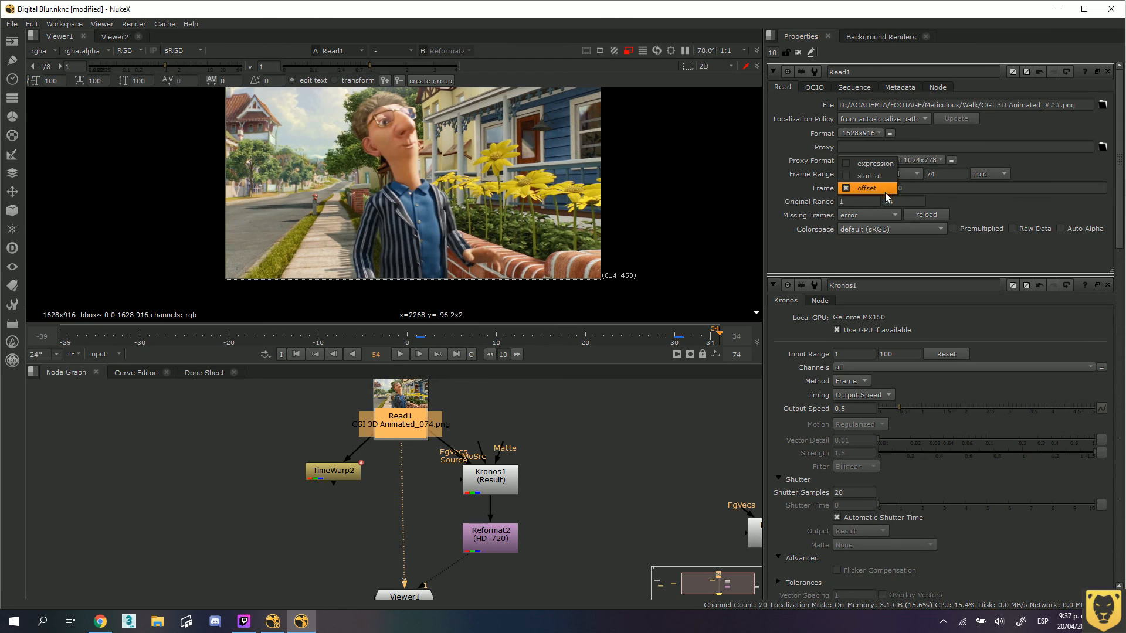
left_click(868, 168)
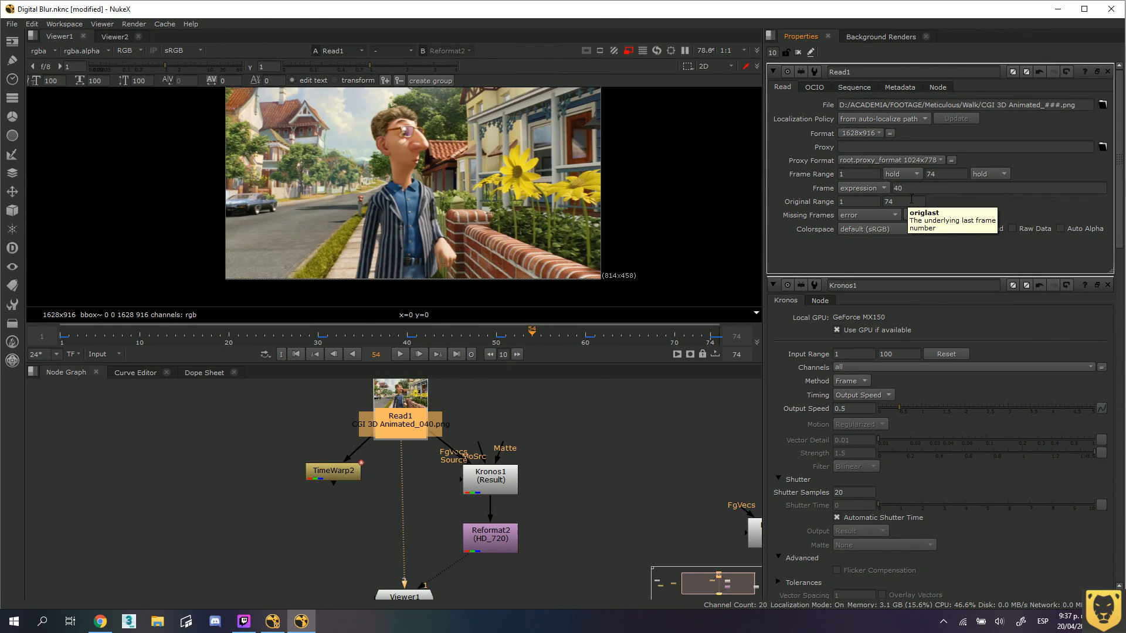
Enter the frame expression (frame)*3 for Read1 and play back the sped-up clip
double_click(908, 189)
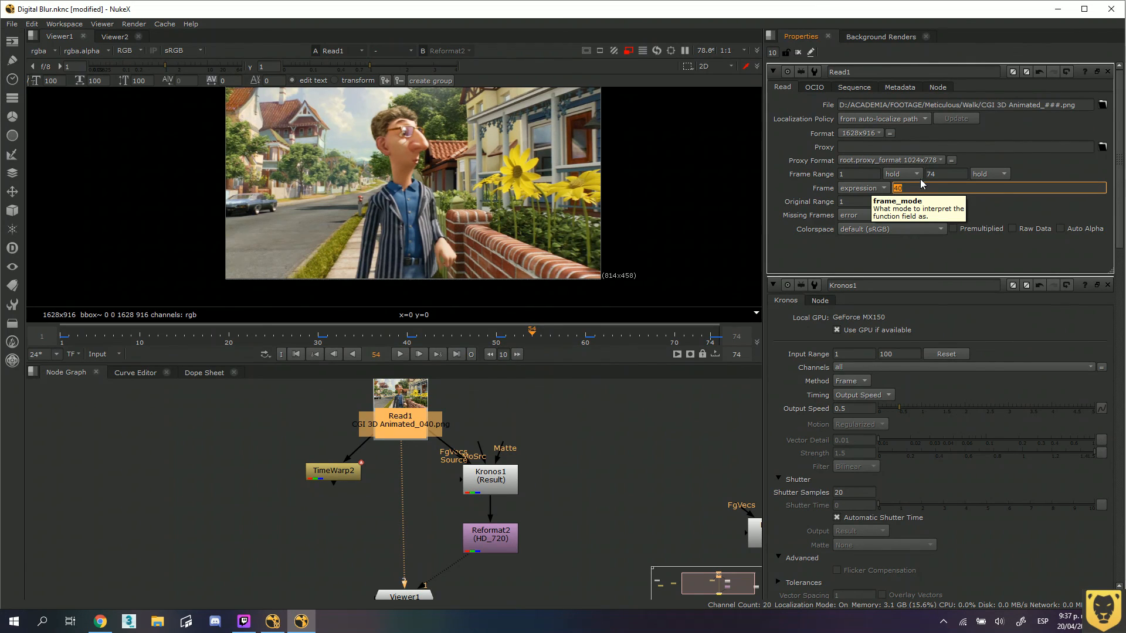
type("(frame")
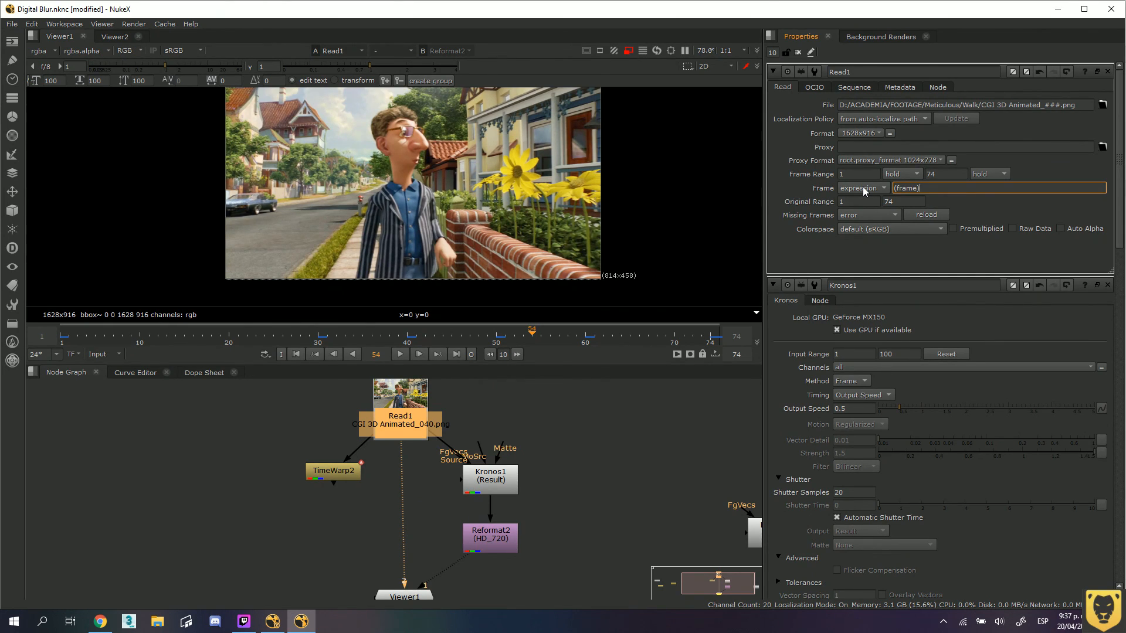
type("+")
key("BackSpace")
type("*5")
key("BackSpace")
type("3")
left_click(400, 355)
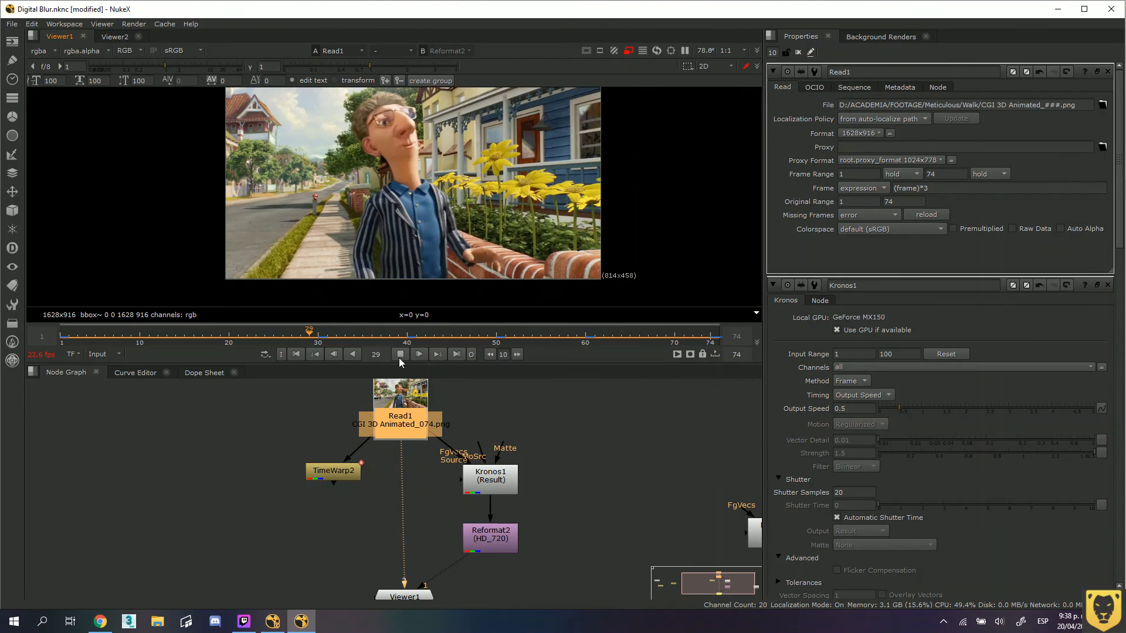
Change Read1's frame expression to (frame)/3 to slow the clip during playback
left_click_drag(893, 189, 1105, 188)
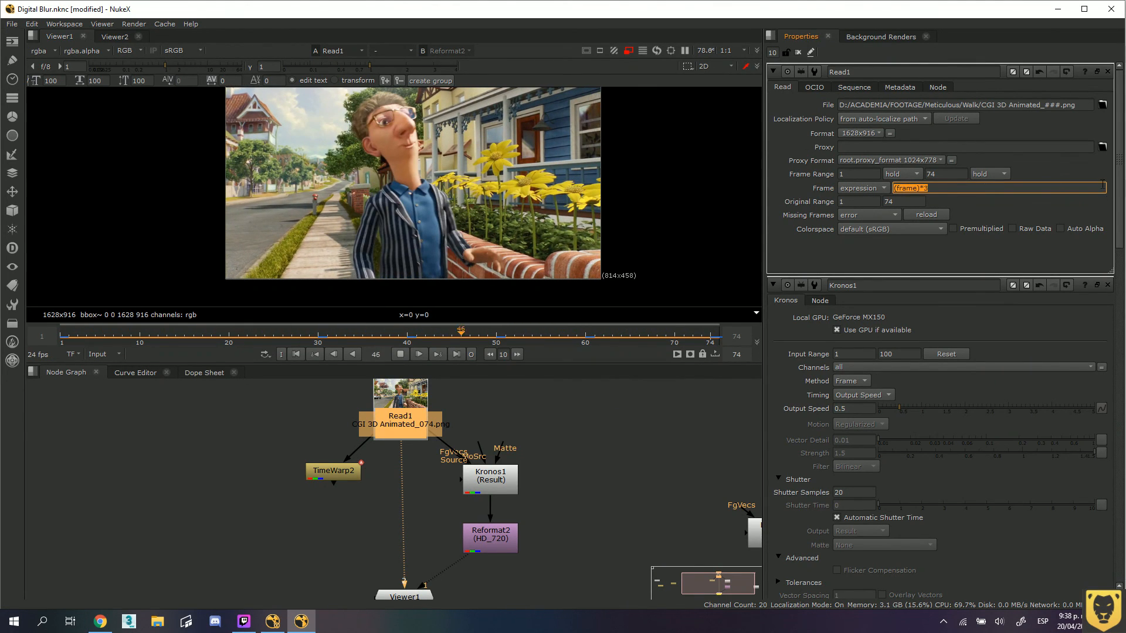
left_click_drag(922, 188, 927, 188)
key("Left")
key("BackSpace")
type("/")
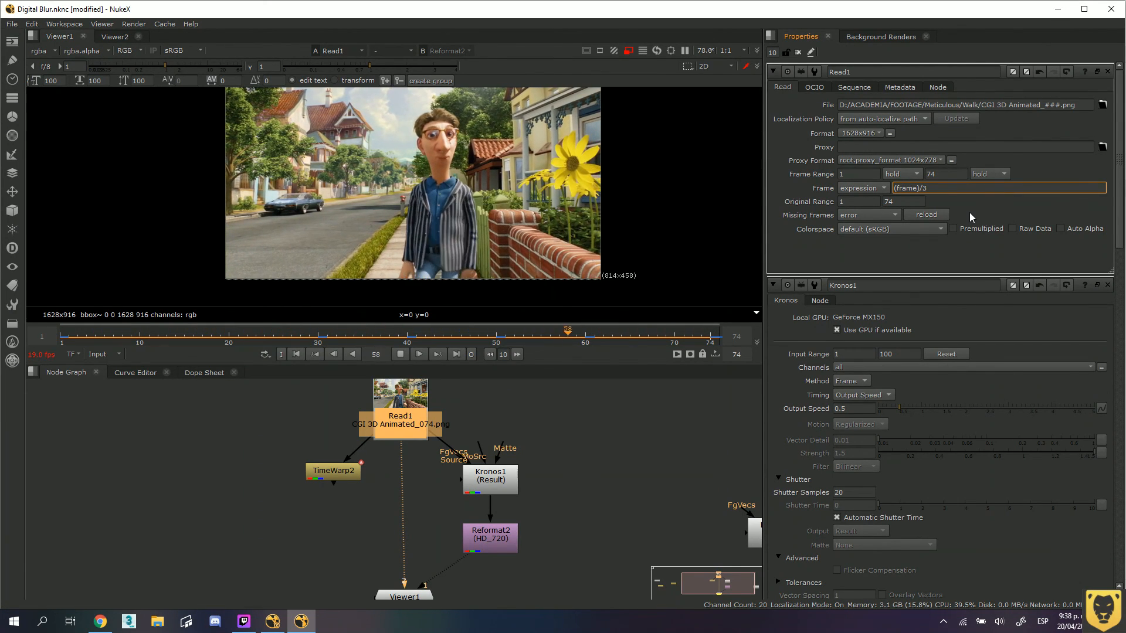
Clear Read1's frame expression and disconnect Viewer1's second input from Read1
left_click(880, 189)
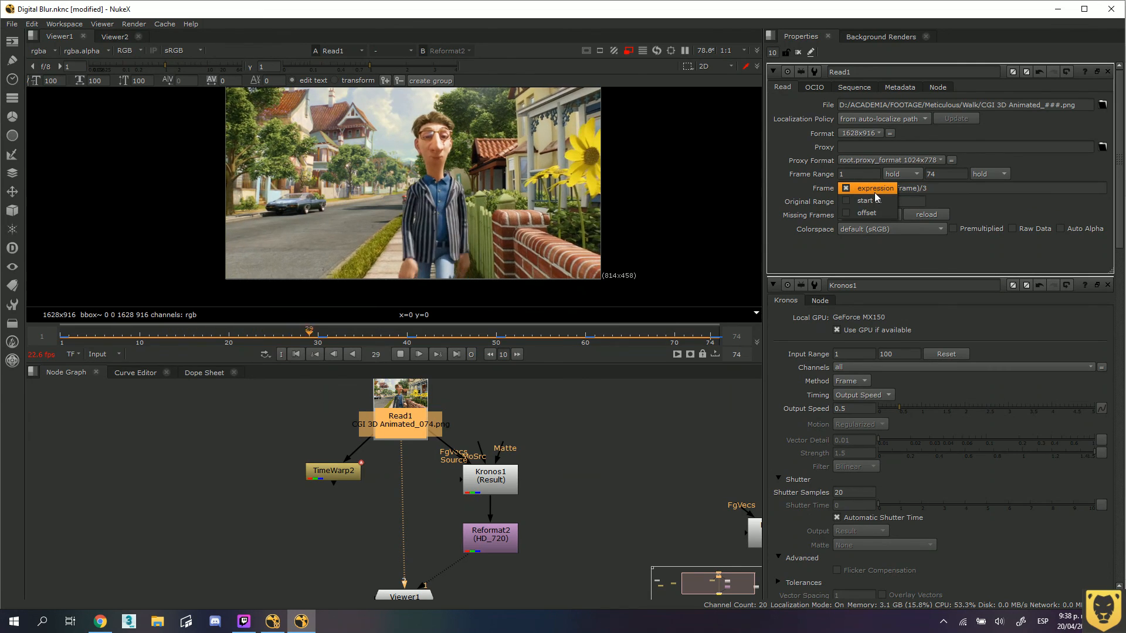
left_click_drag(927, 188, 761, 186)
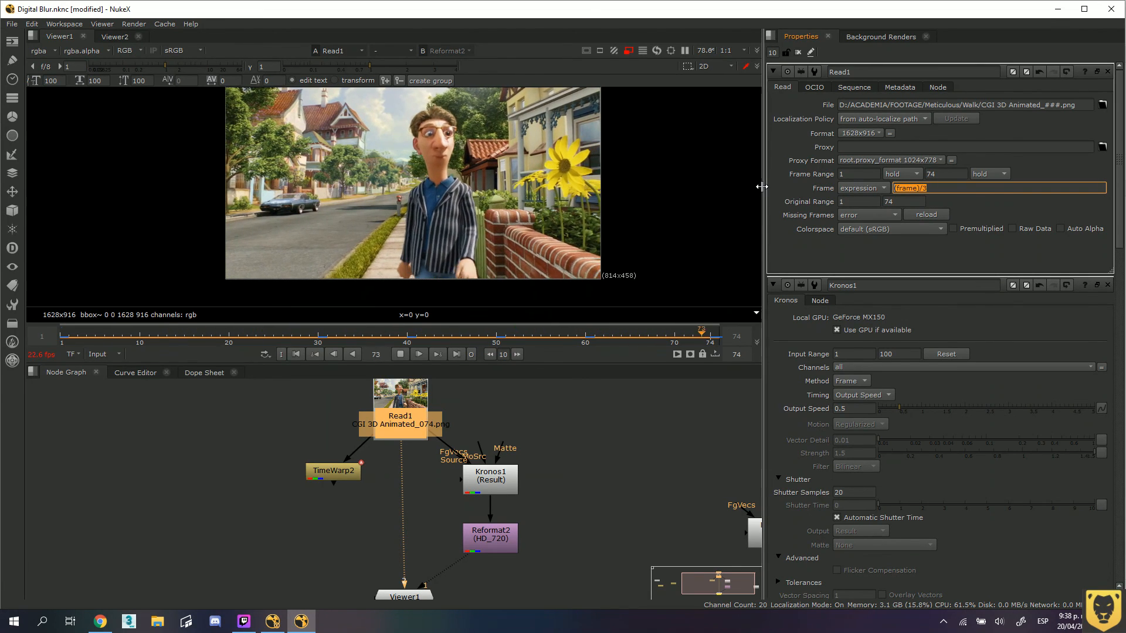
key("BackSpace")
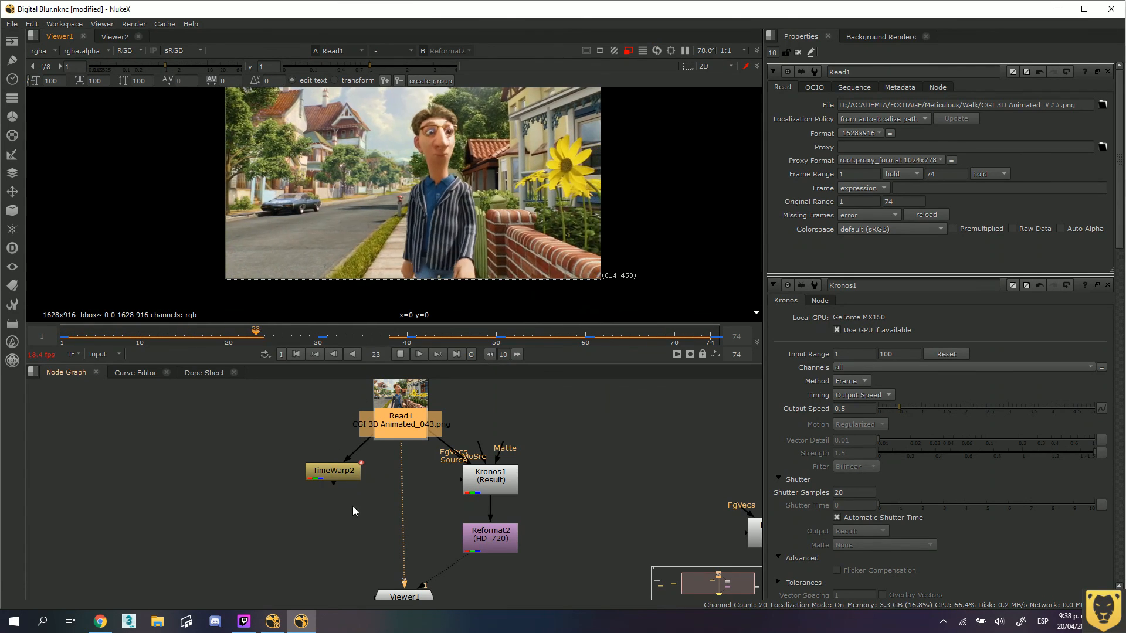
left_click_drag(407, 591, 403, 519)
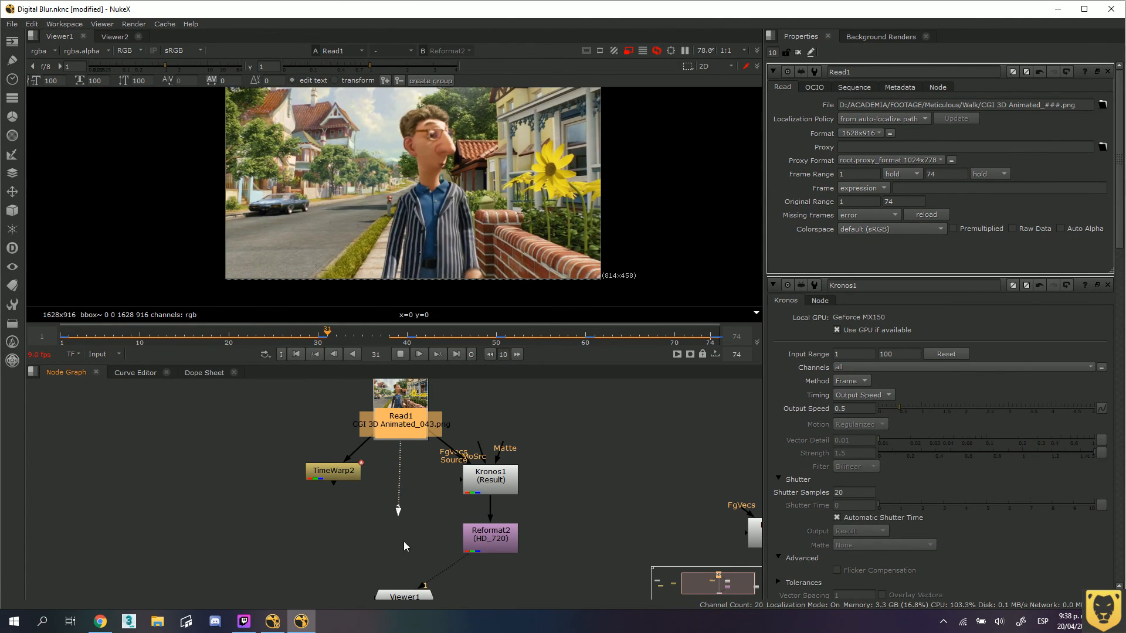
Show the Reformat2 output in Viewer1 again and stop the playback
left_click(399, 598)
key("1")
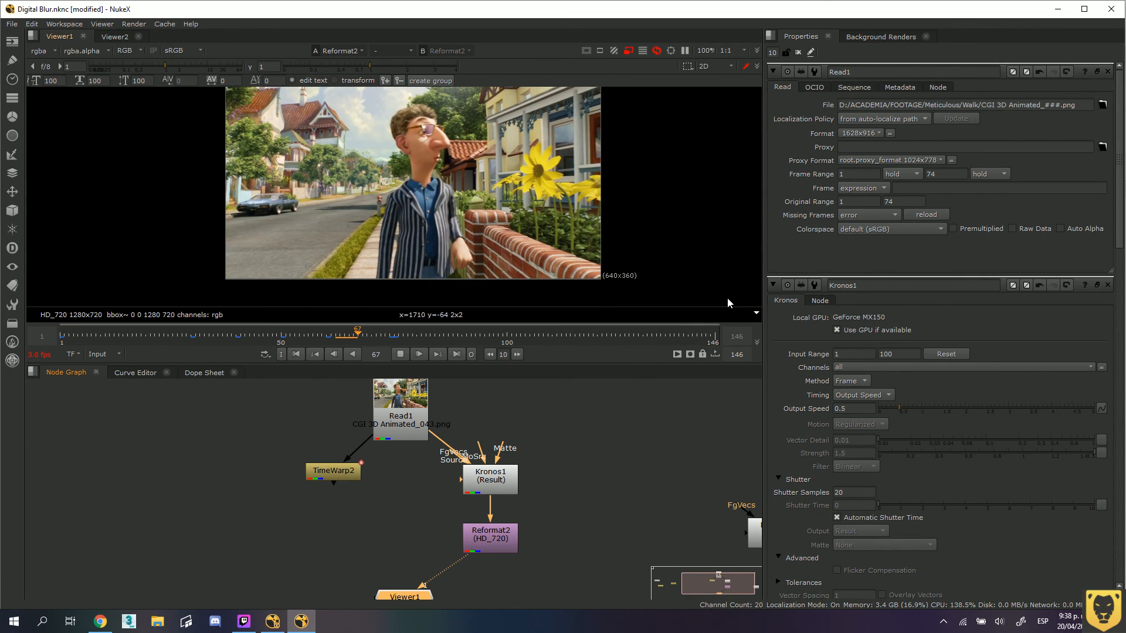
left_click(399, 355)
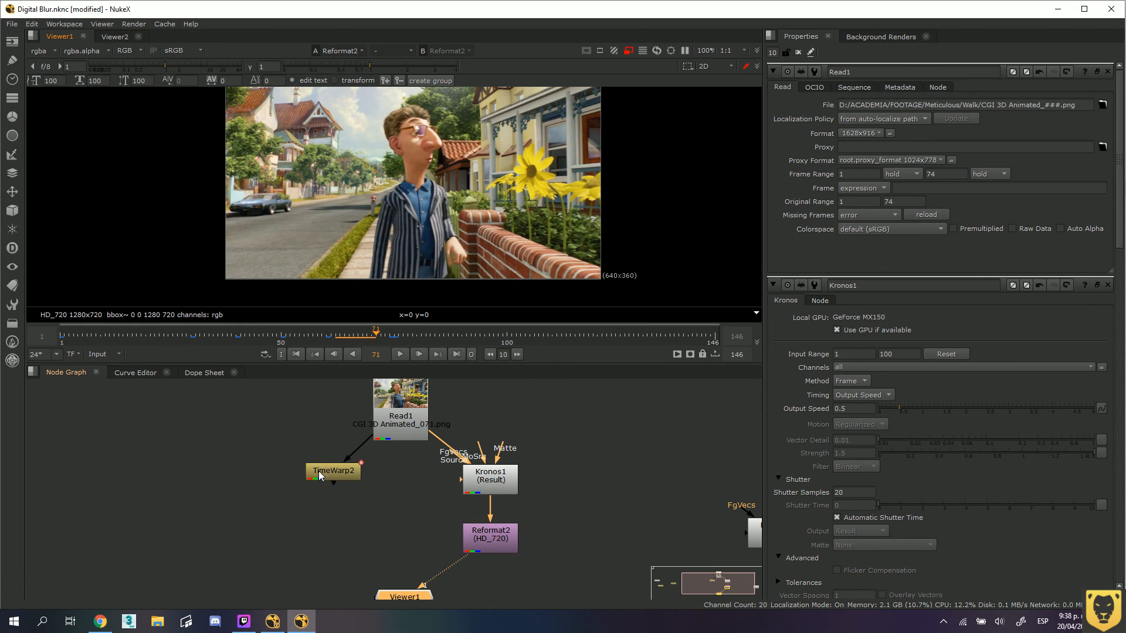
Open Kronos1's properties and bring up the expression editor for its Output Speed
left_click(483, 486)
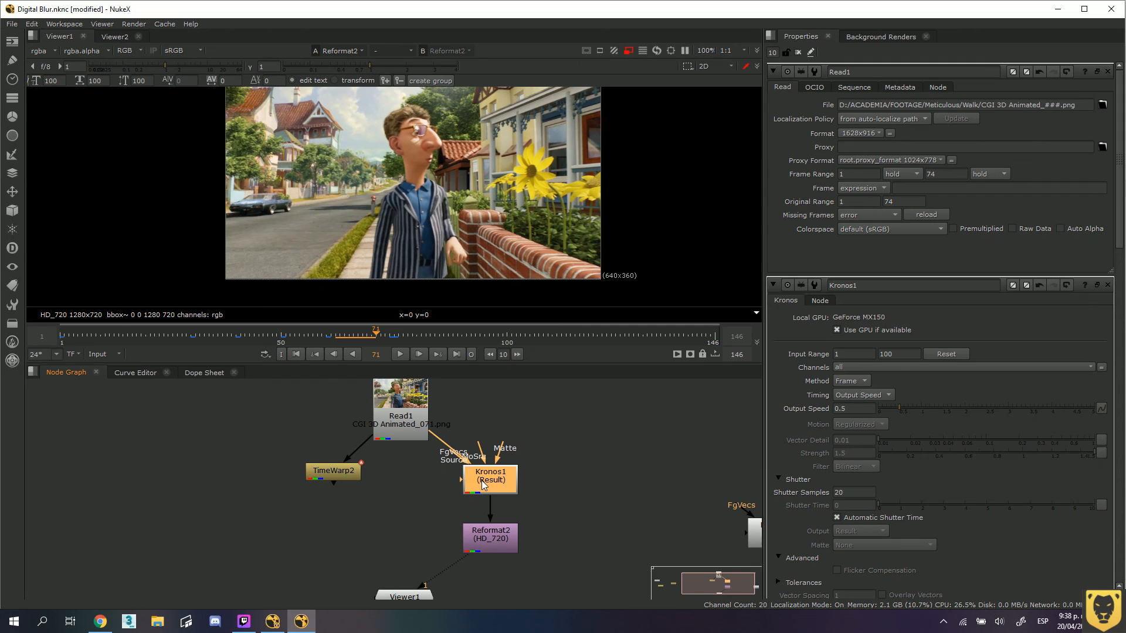
double_click(483, 486)
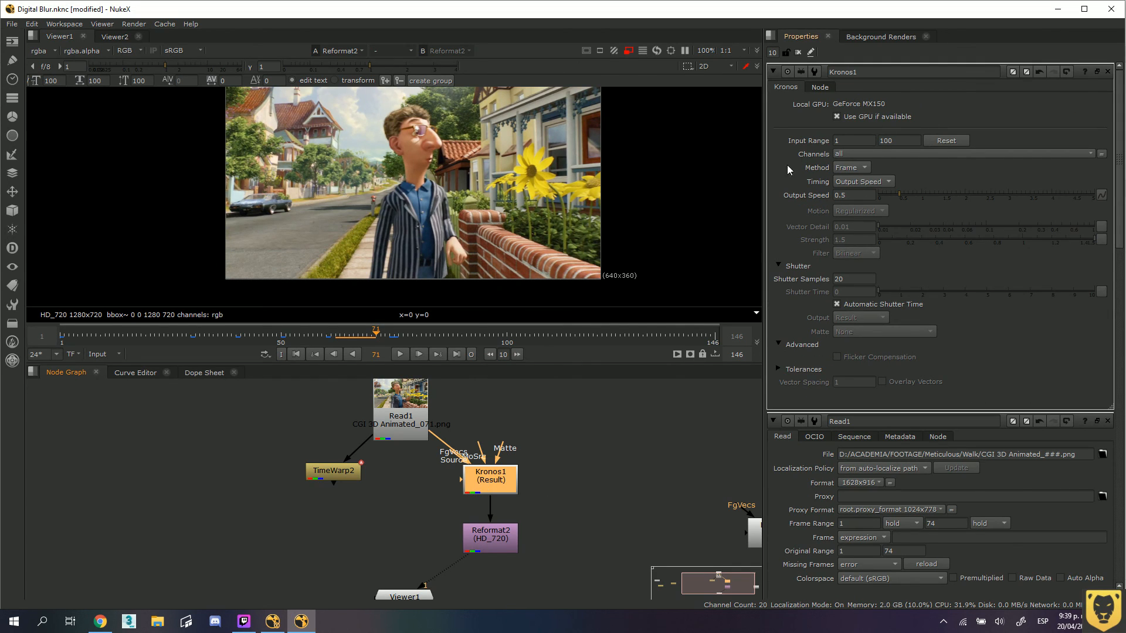
left_click(1100, 195)
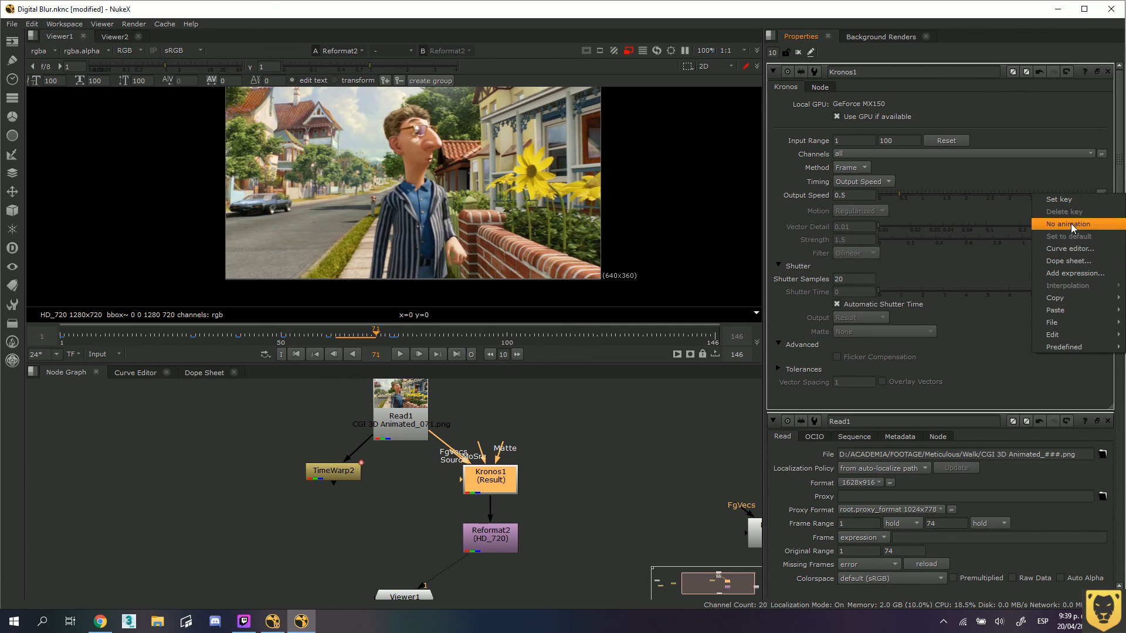
left_click(1071, 272)
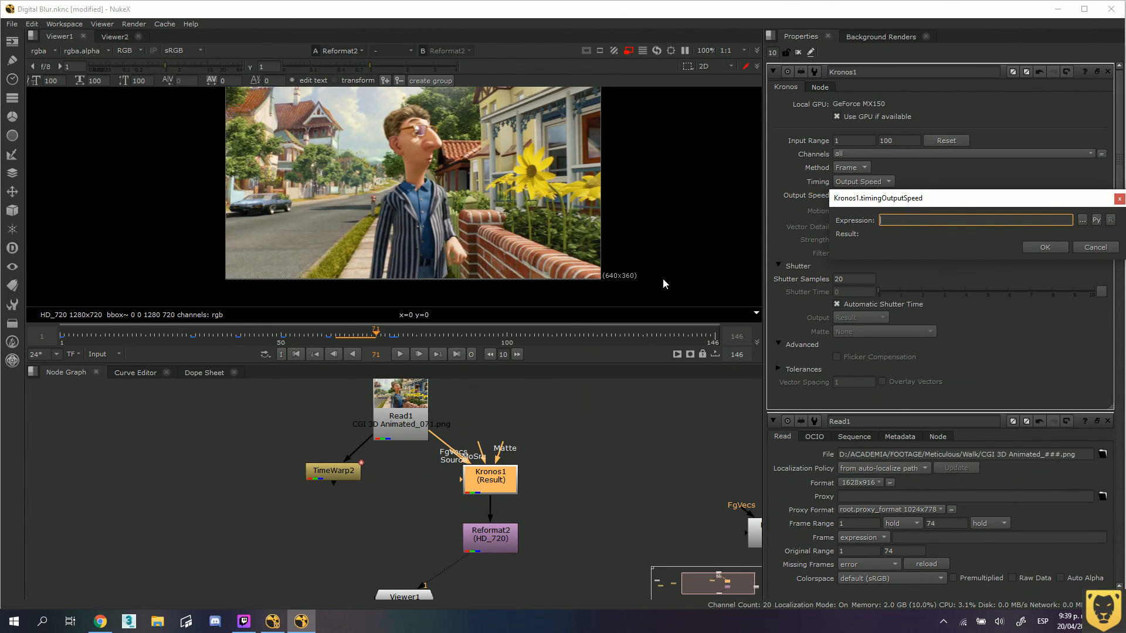
Open the Text1 node's properties and copy the TimeWarp1.lookup reference from its message
left_click_drag(272, 481, 415, 437)
left_click_drag(200, 467, 377, 495)
double_click(115, 463)
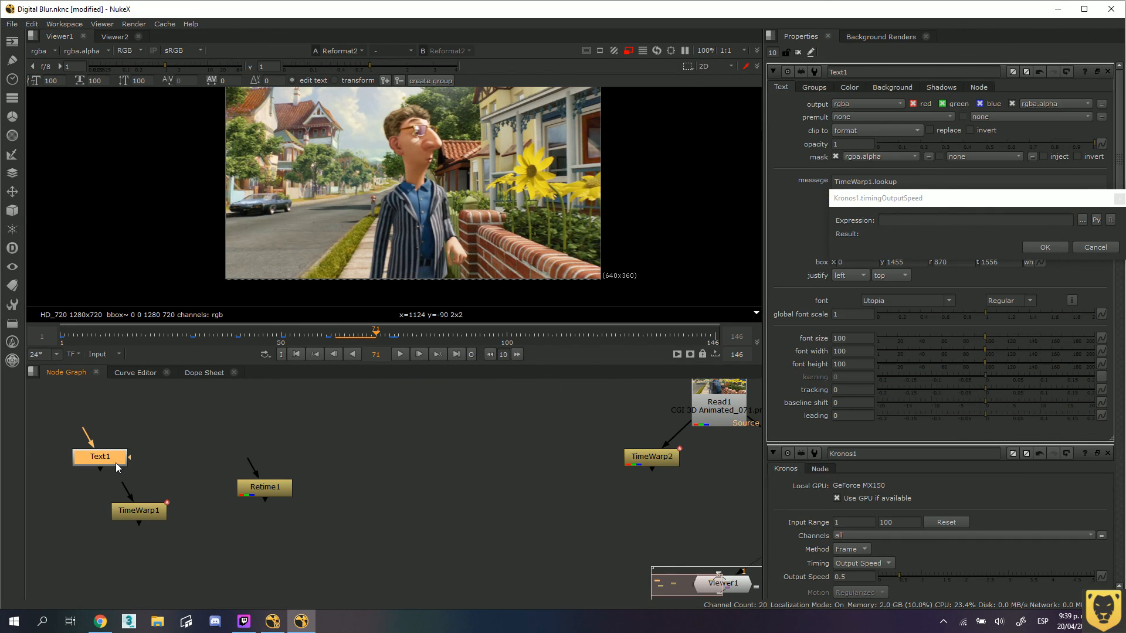
left_click(917, 212)
triple_click(908, 191)
key("ctrl+c")
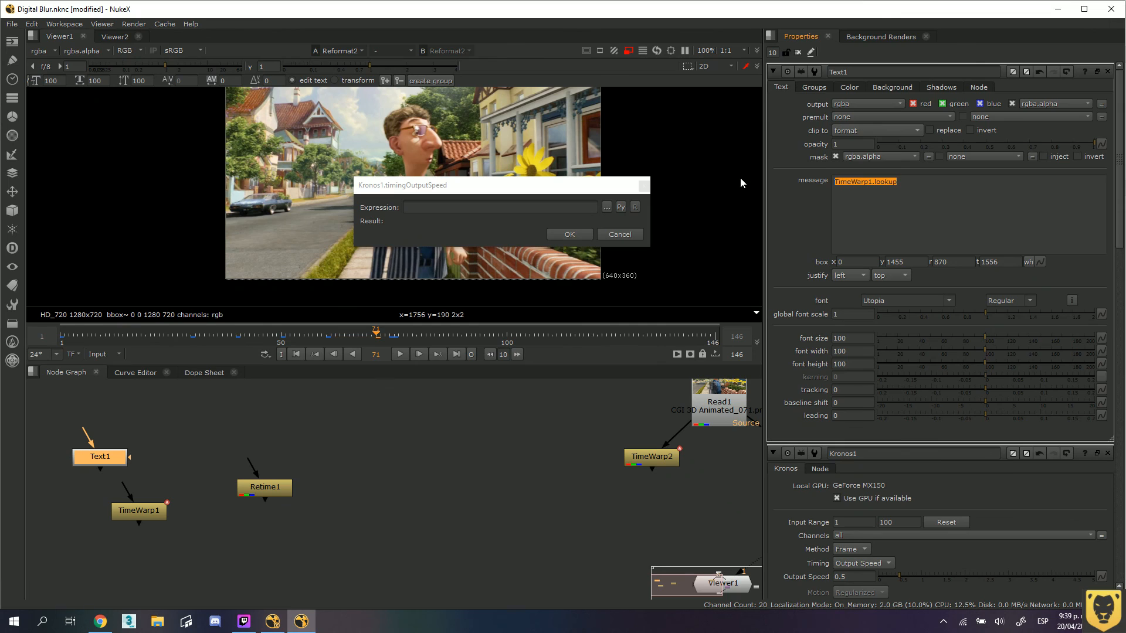
Paste TimeWarp1.lookup as the expression for Kronos1's Output Speed
left_click_drag(502, 192, 636, 215)
left_click_drag(722, 513, 469, 511, "alt")
left_click_drag(552, 471, 493, 478, "alt")
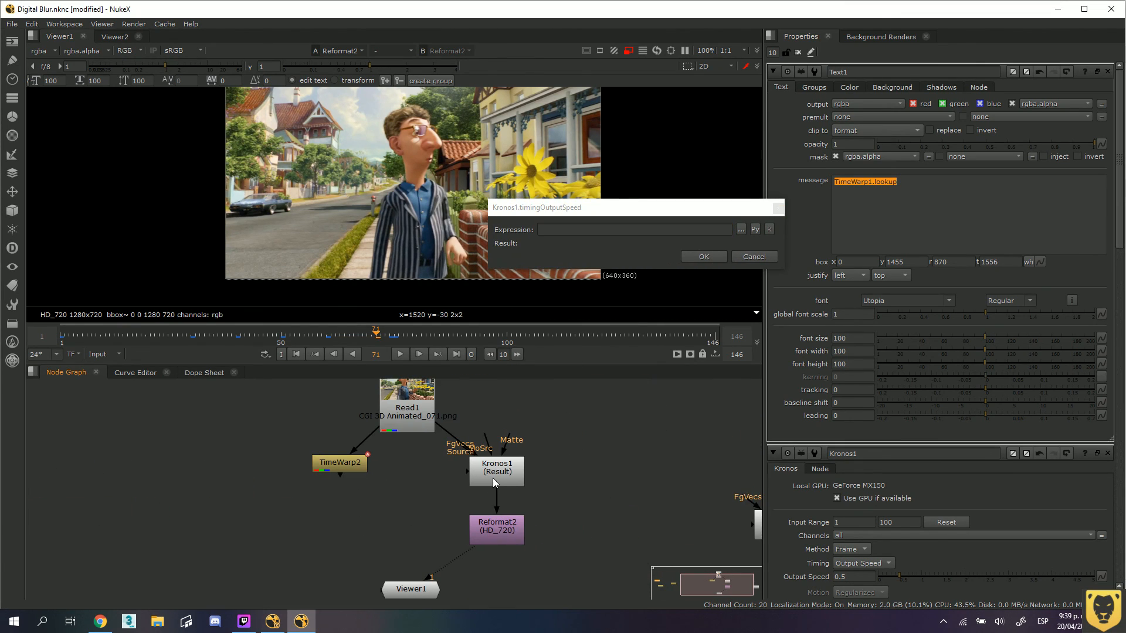
left_click(497, 475)
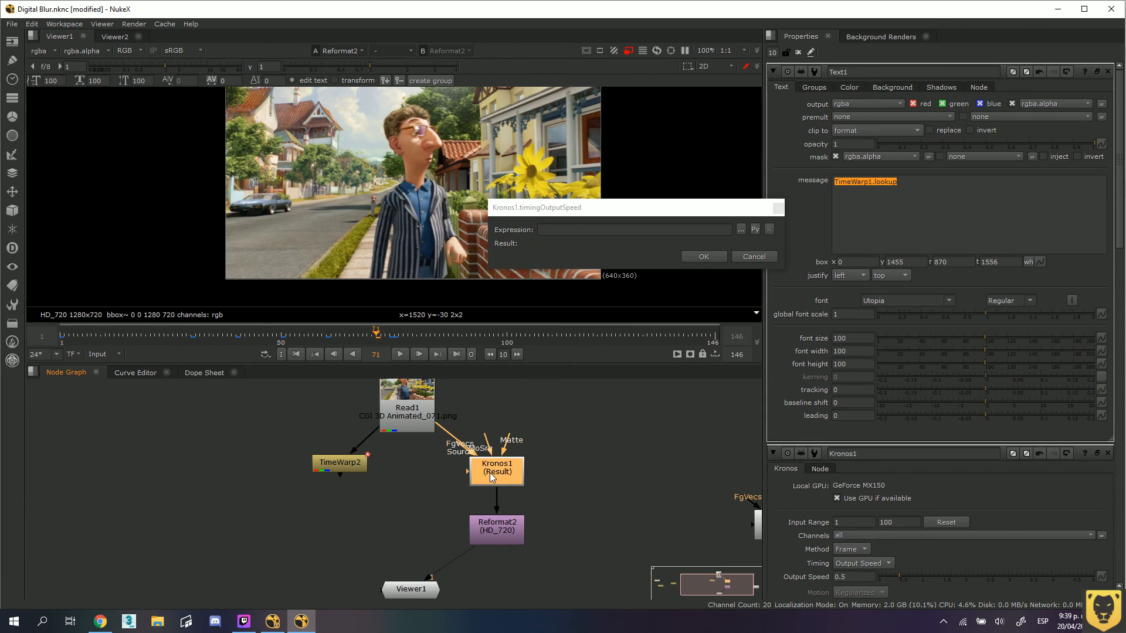
left_click_drag(683, 207, 833, 242)
key("ctrl+v")
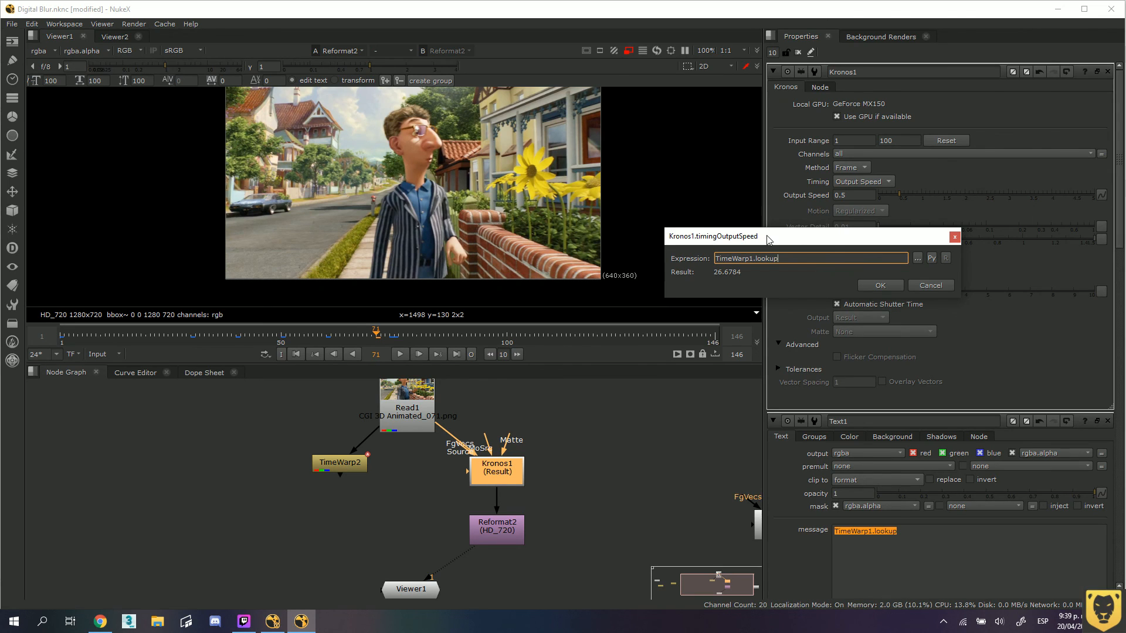
left_click_drag(765, 242, 833, 236)
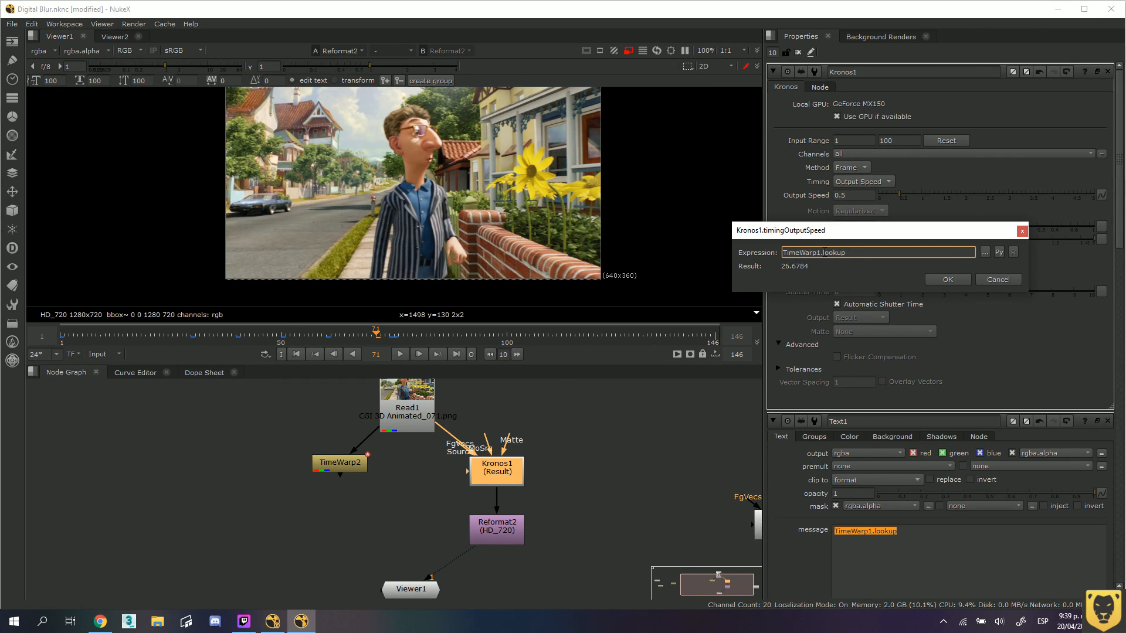
Open TimeWarp2's properties and compare the TimeWarp1 and TimeWarp2 lookup curves in the Curve Editor
double_click(343, 462)
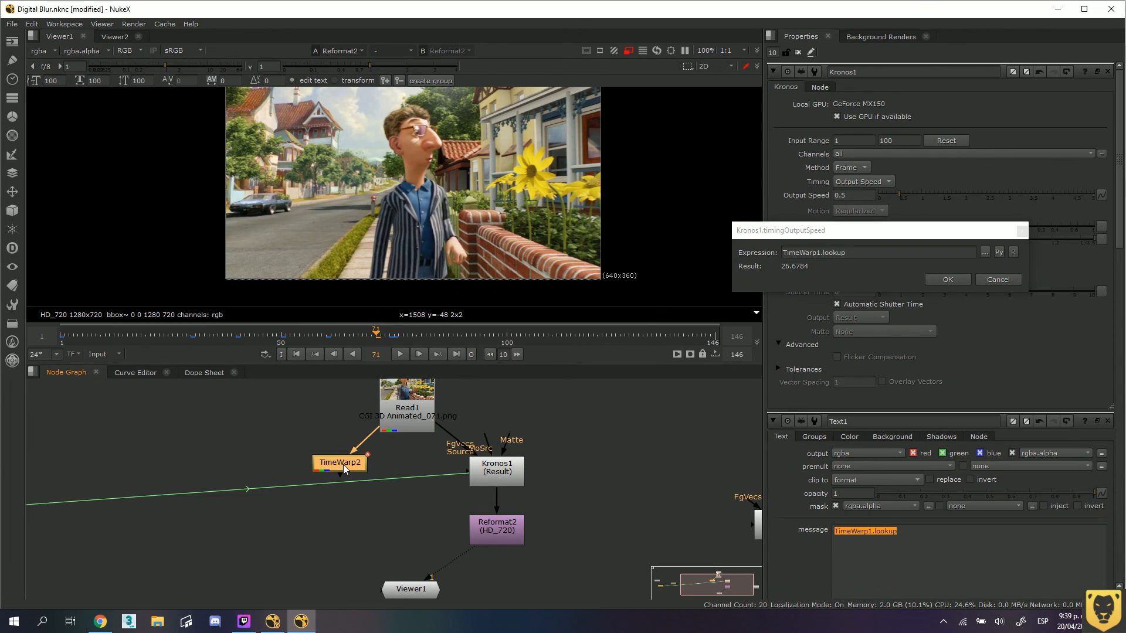
left_click(130, 374)
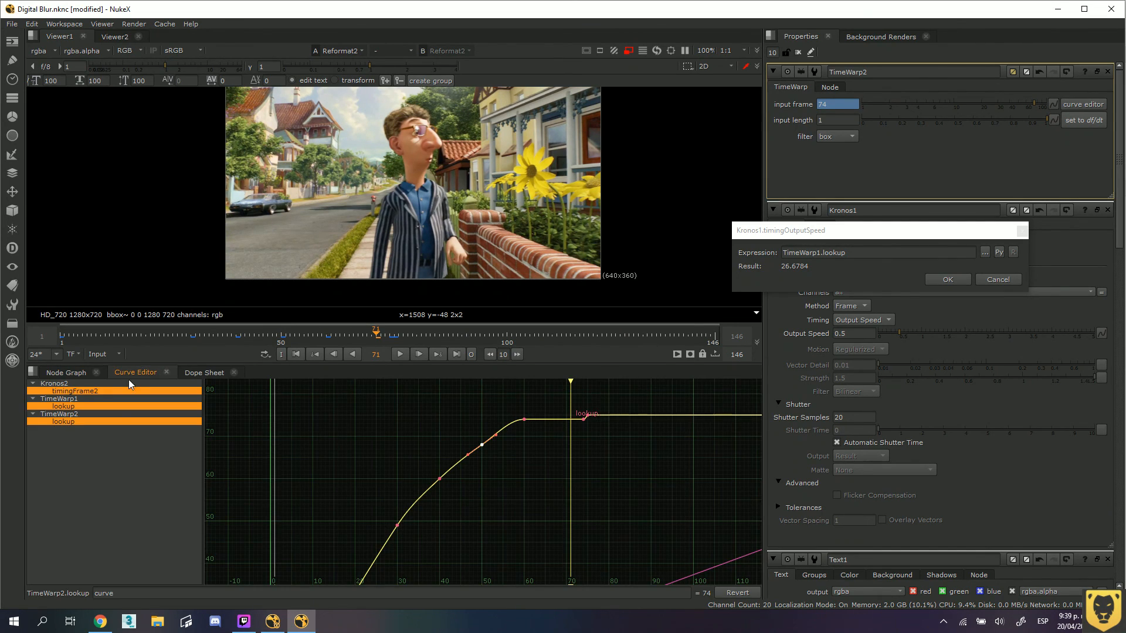
left_click(55, 404)
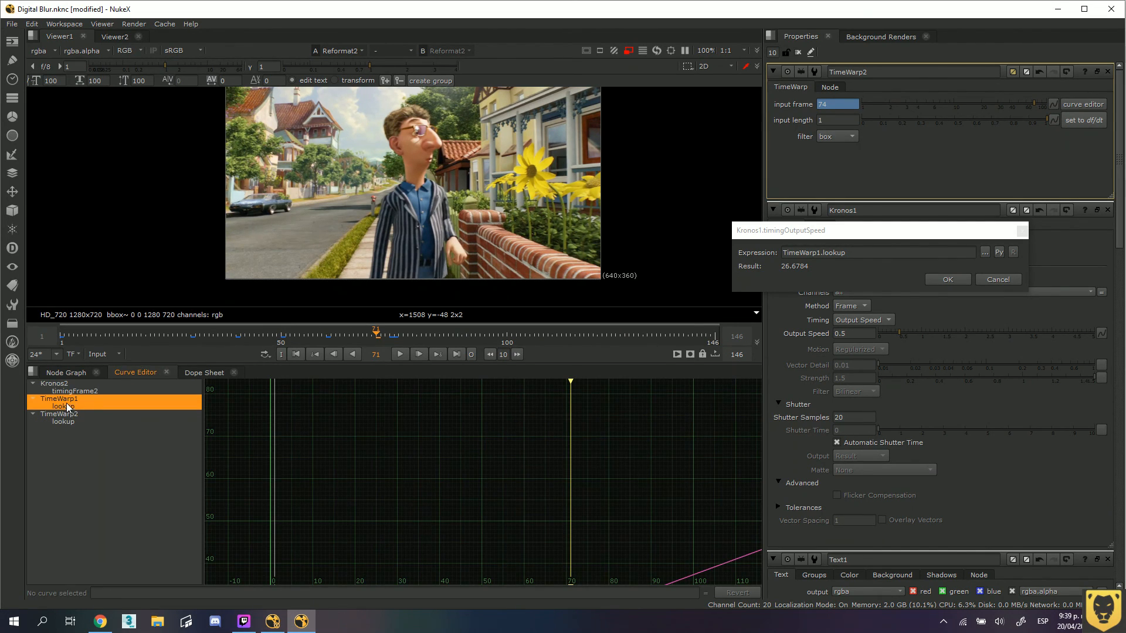
left_click(66, 406)
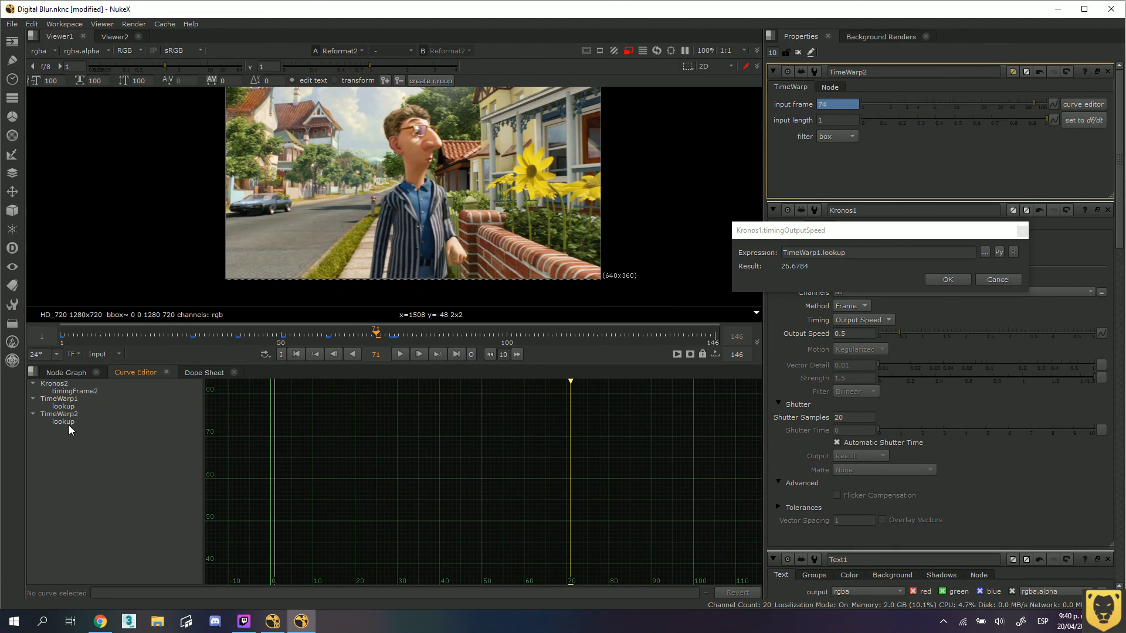
left_click(67, 422)
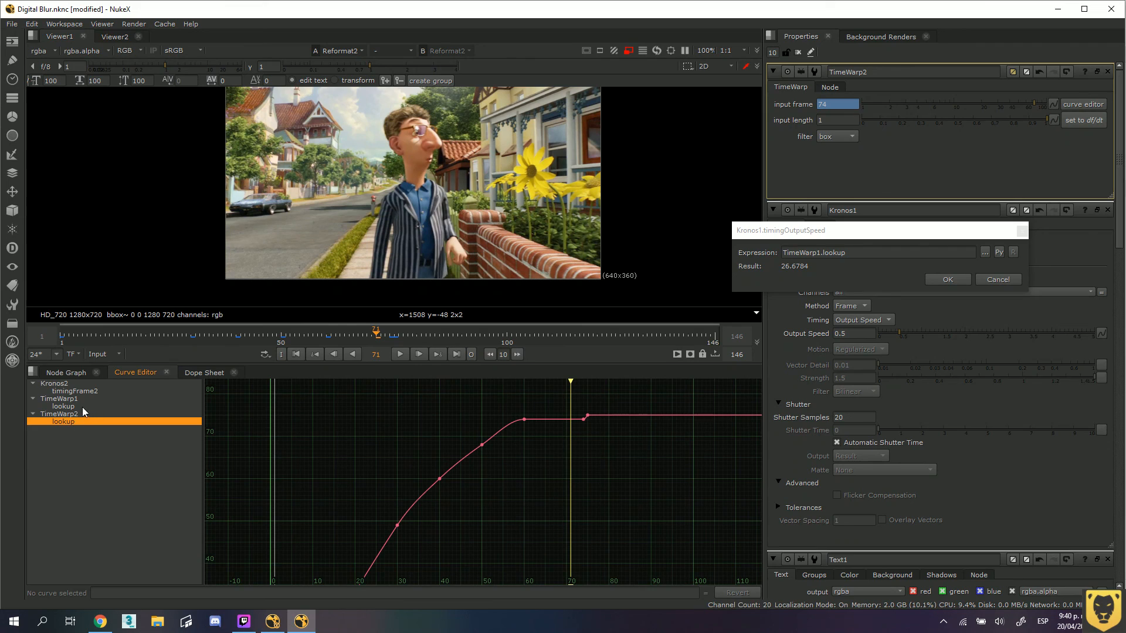
left_click(69, 373)
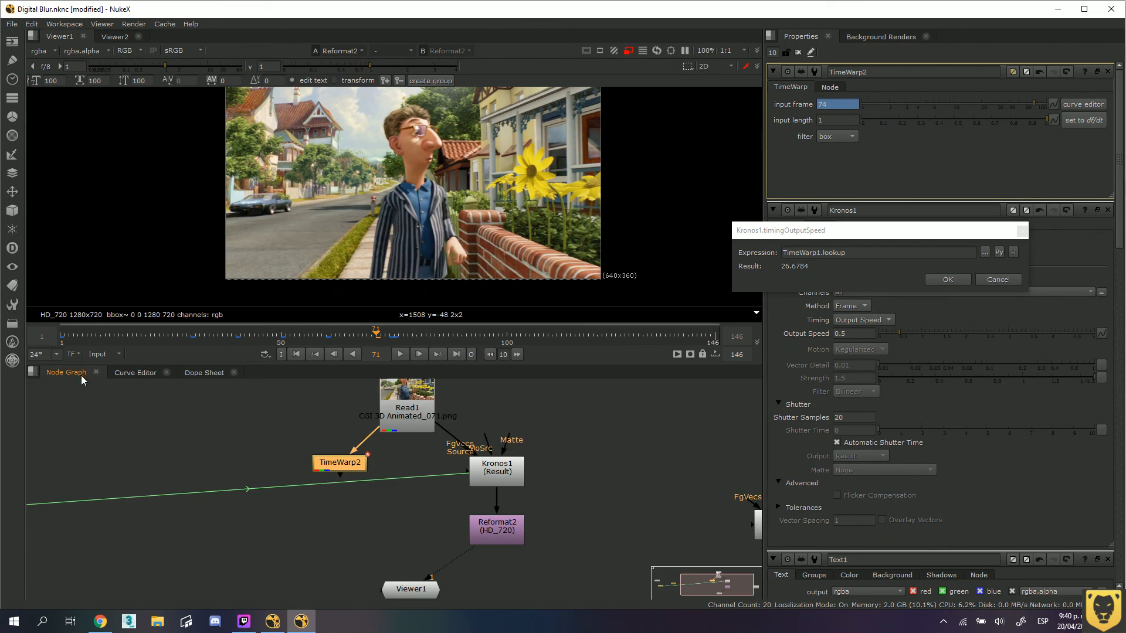
Change Kronos1's Output Speed expression to TimeWarp2.lookup and apply it
left_click(595, 444)
left_click(486, 477)
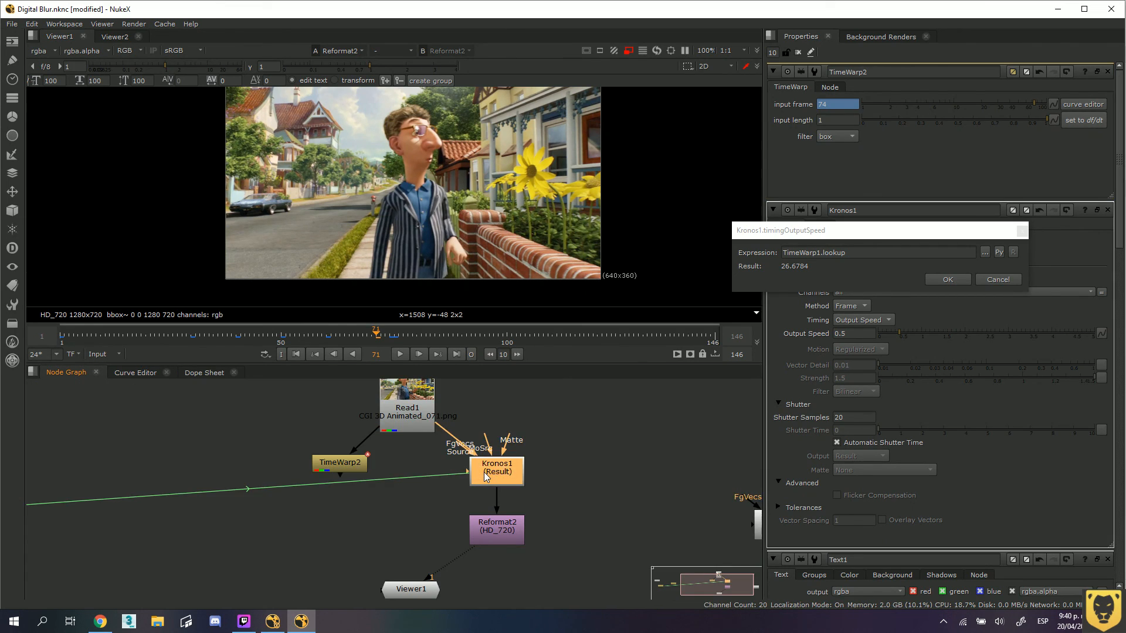
double_click(491, 476)
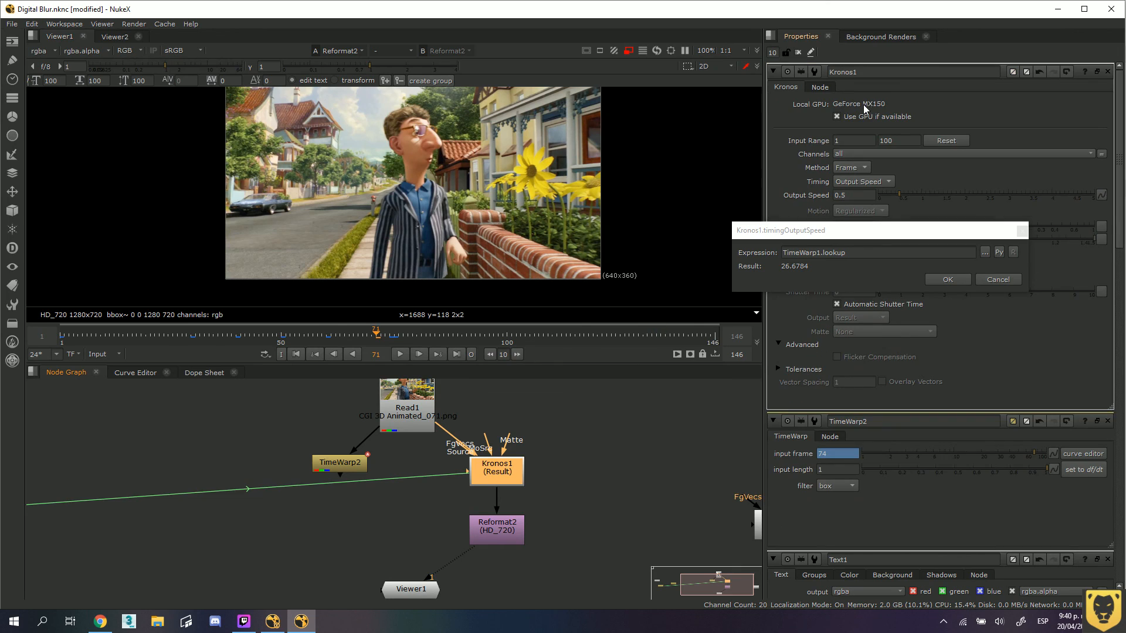
left_click(820, 252)
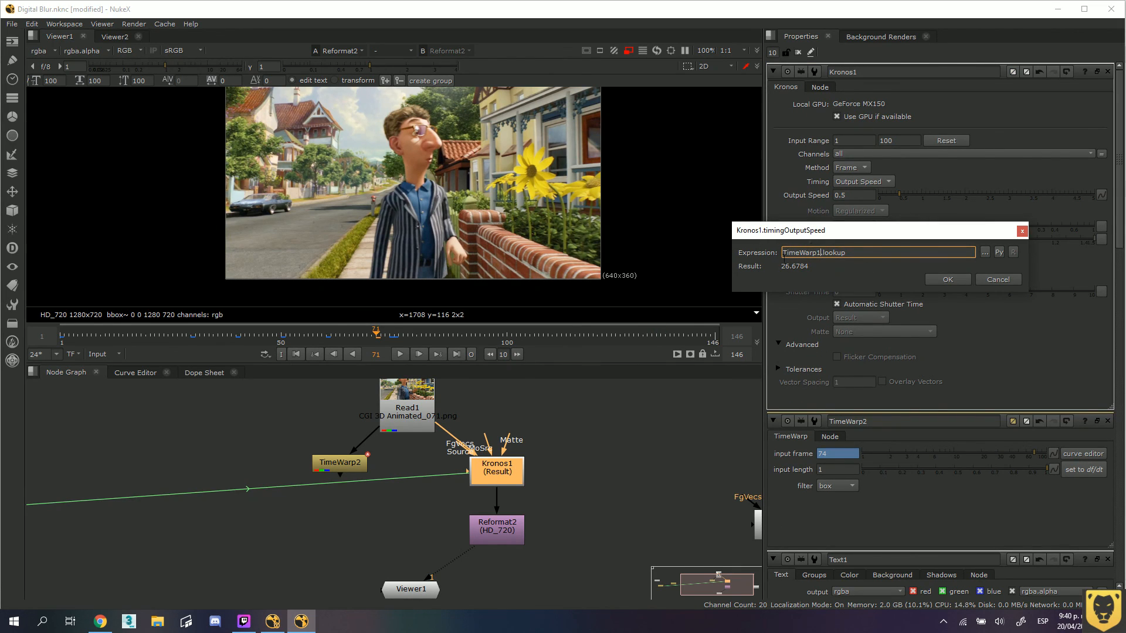
left_click_drag(214, 447, 503, 449)
left_click_drag(246, 465, 308, 445)
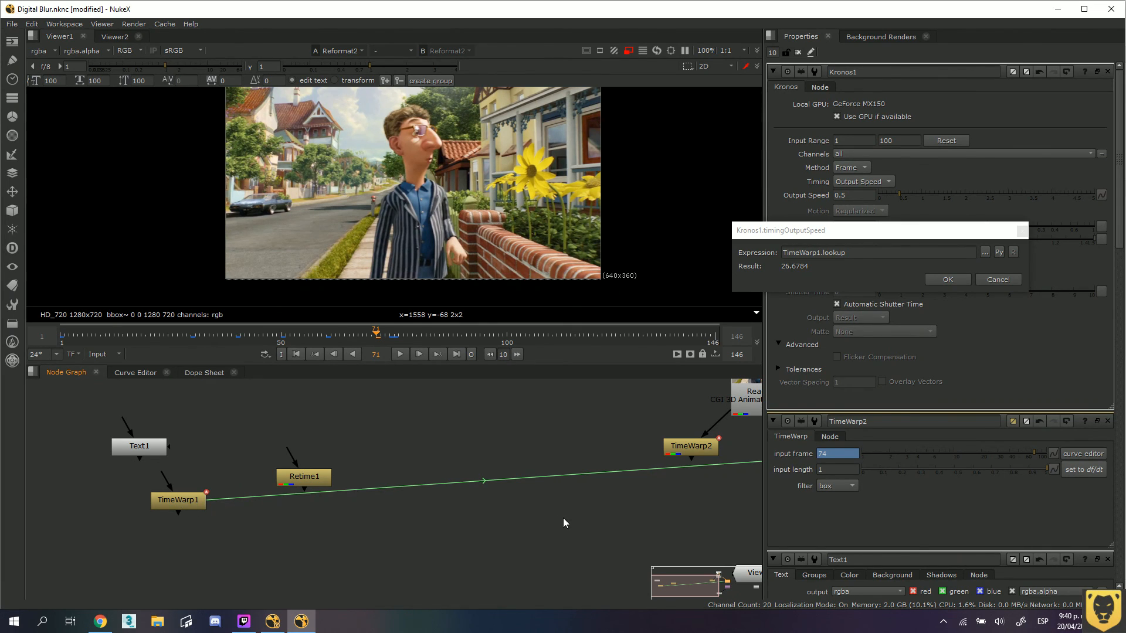
left_click(867, 270)
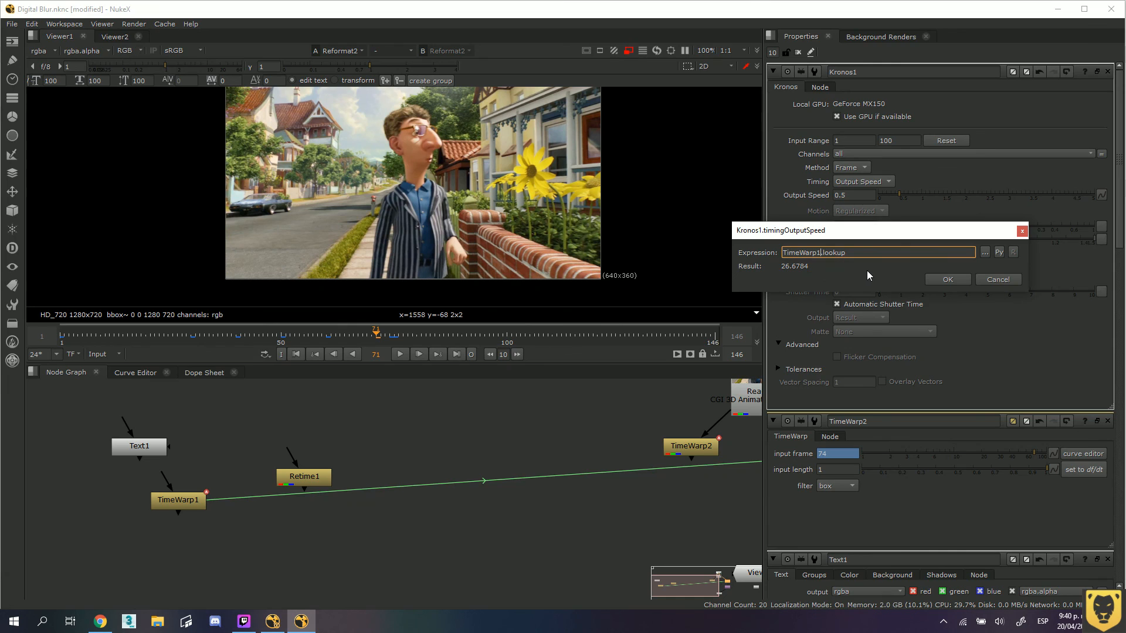
key("BackSpace")
type("2")
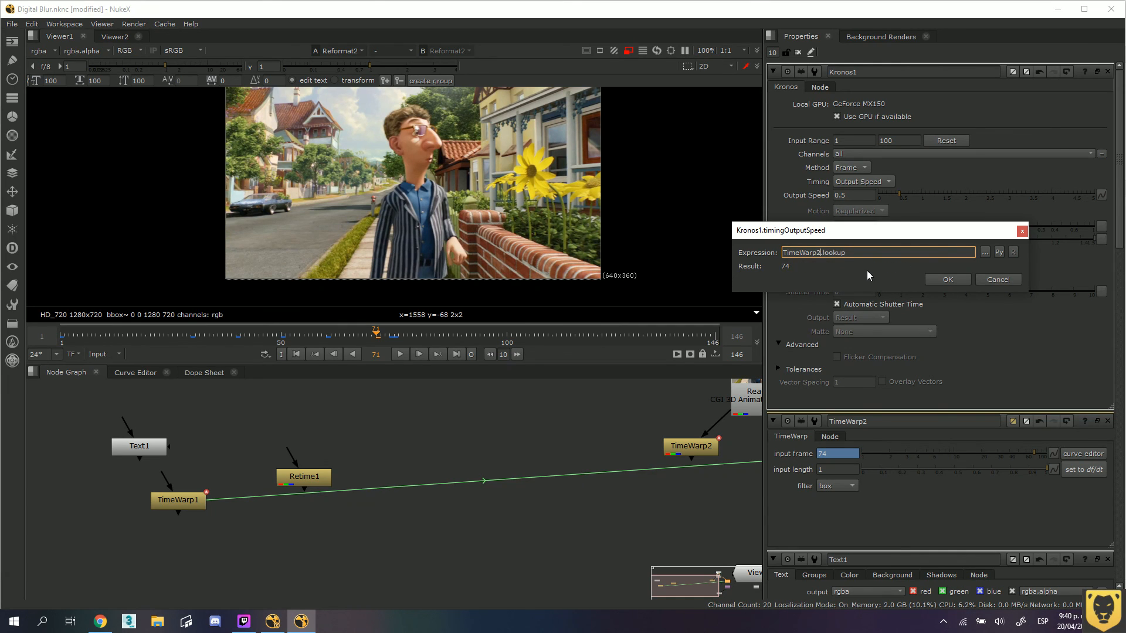
key("Return")
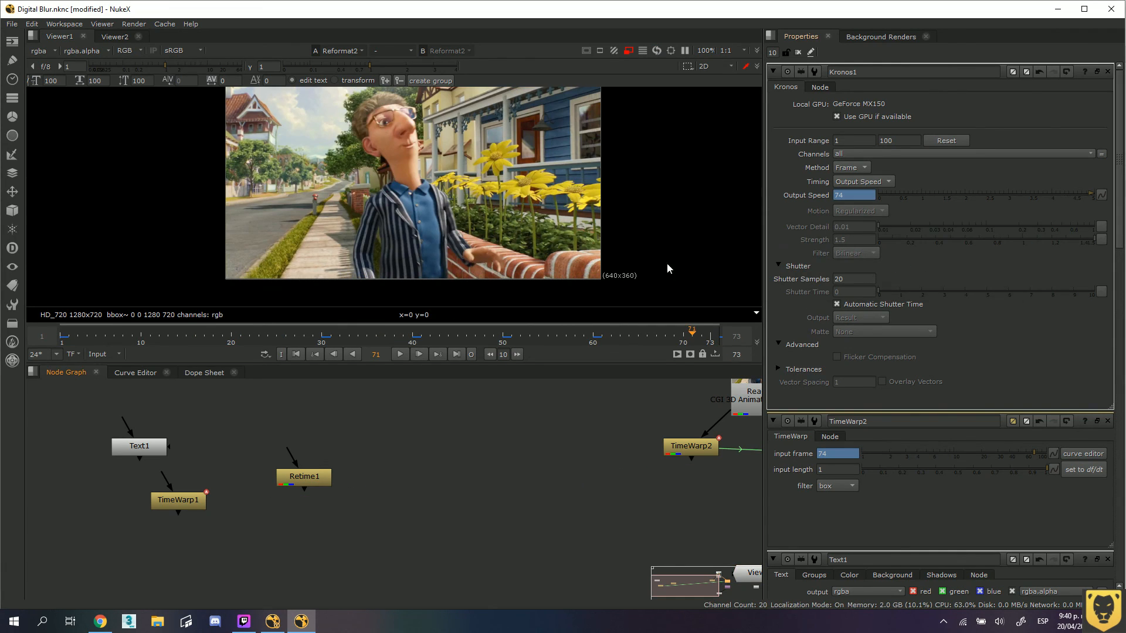
Play back the clip with Kronos1 linked to TimeWarp2, and stop the playback
left_click_drag(629, 408, 372, 416)
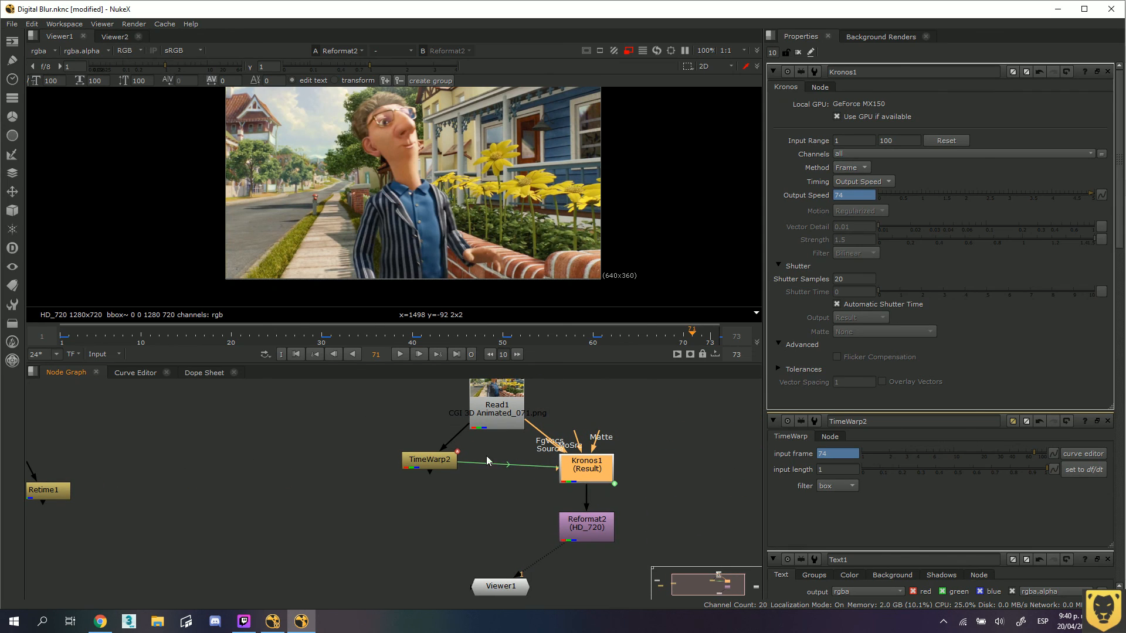
left_click_drag(570, 461, 526, 465)
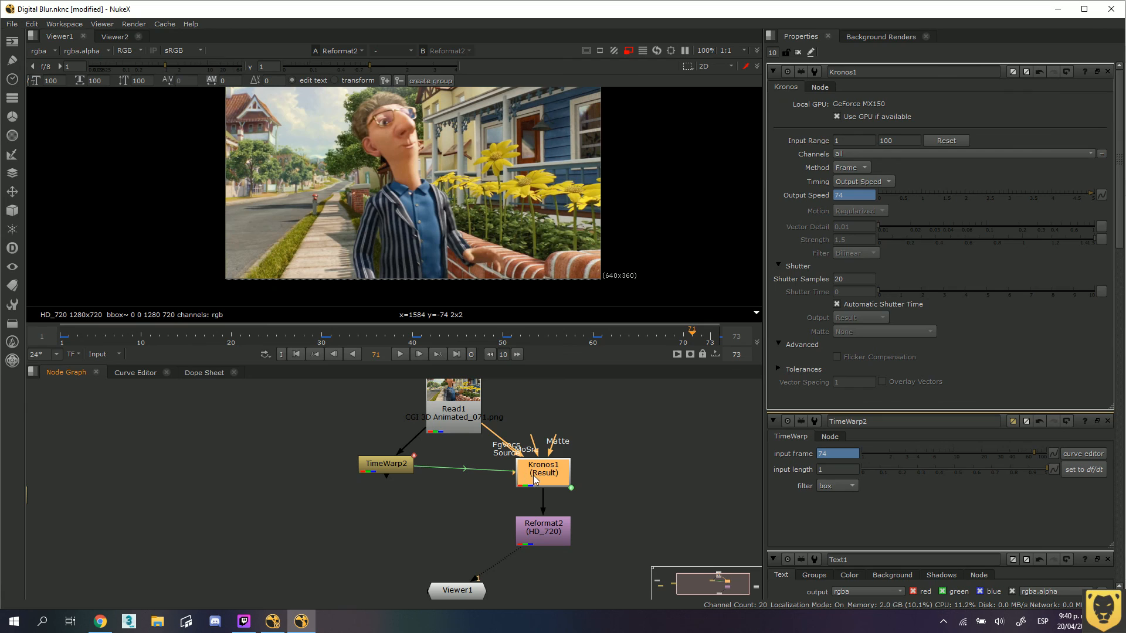
left_click(401, 354)
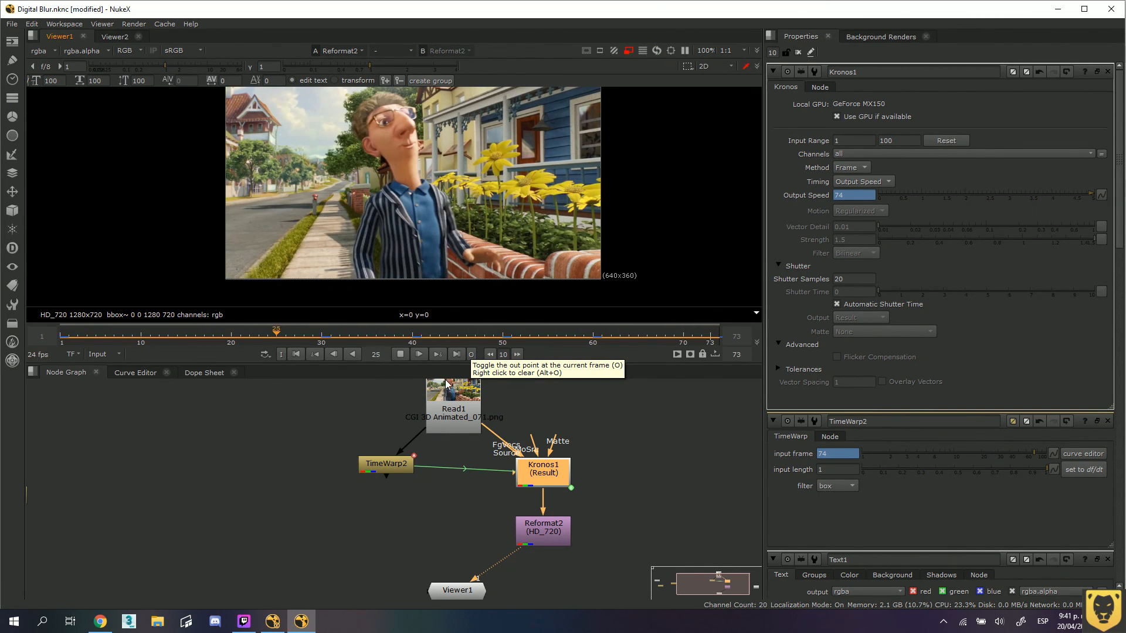
left_click(401, 354)
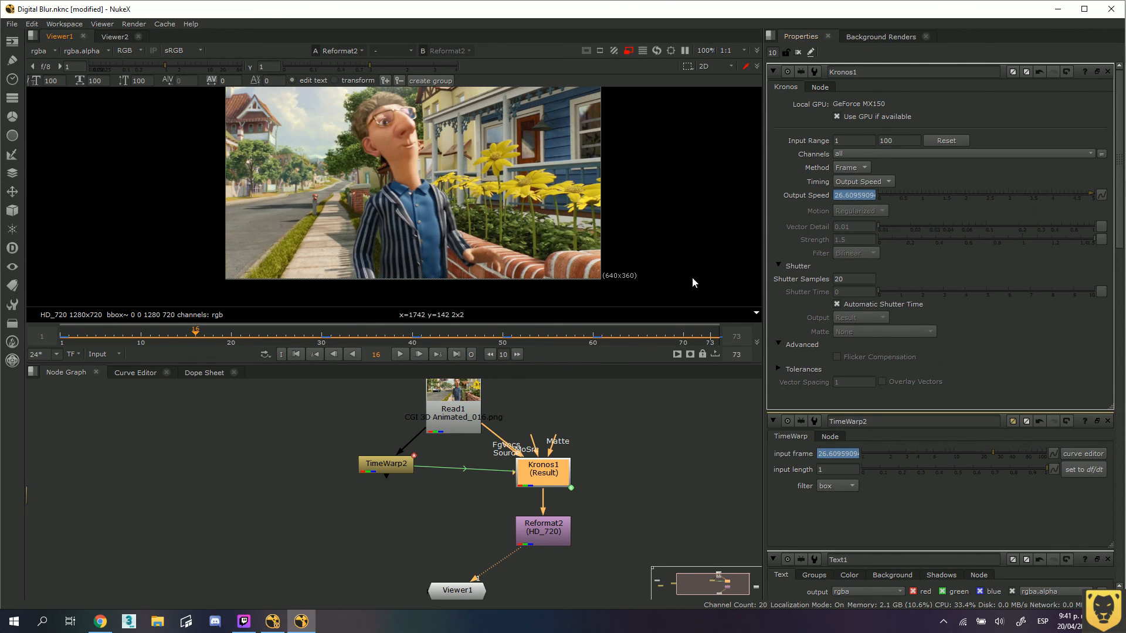
Open TimeWarp2's properties and examine its lookup curve, scrubbing the playhead to frame 75
left_click(635, 410)
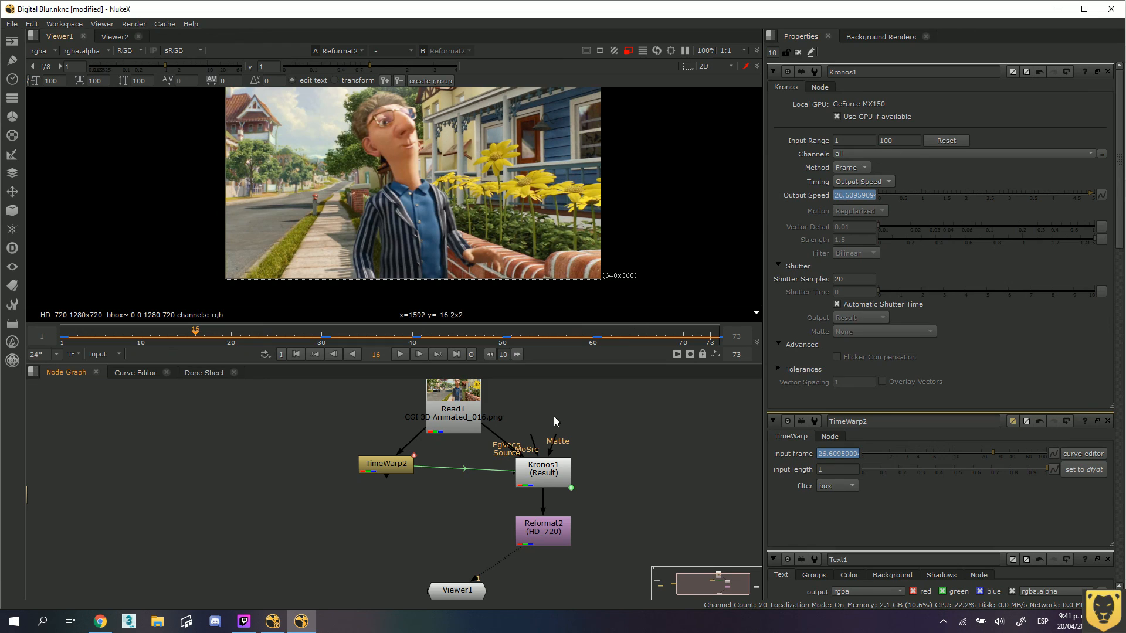
left_click_drag(385, 464, 382, 472)
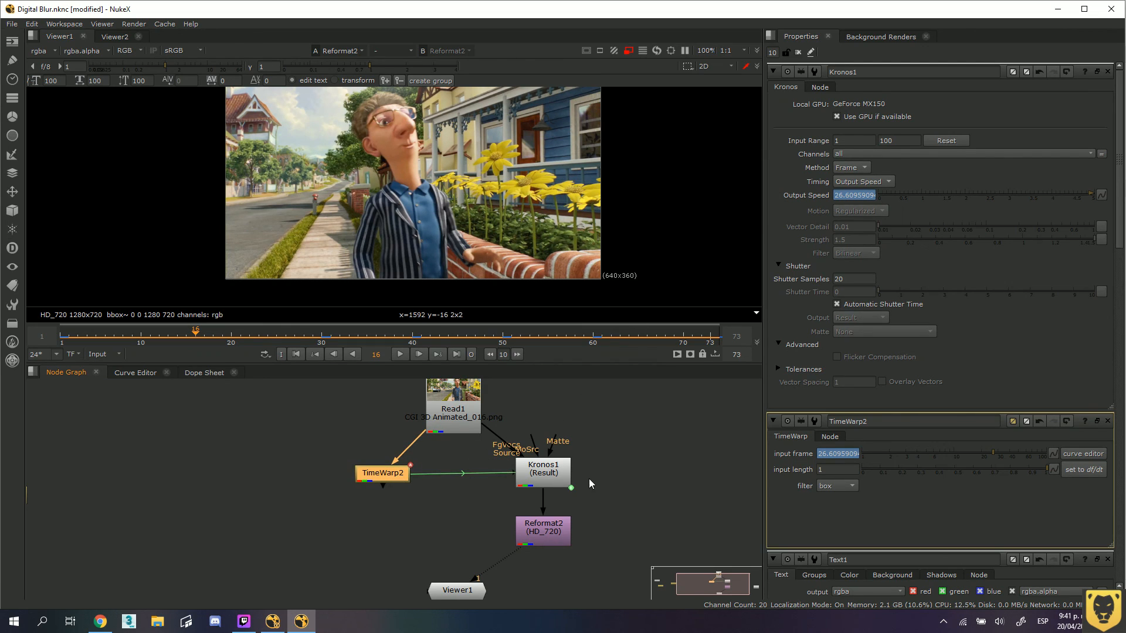
left_click(588, 478)
left_click(384, 472)
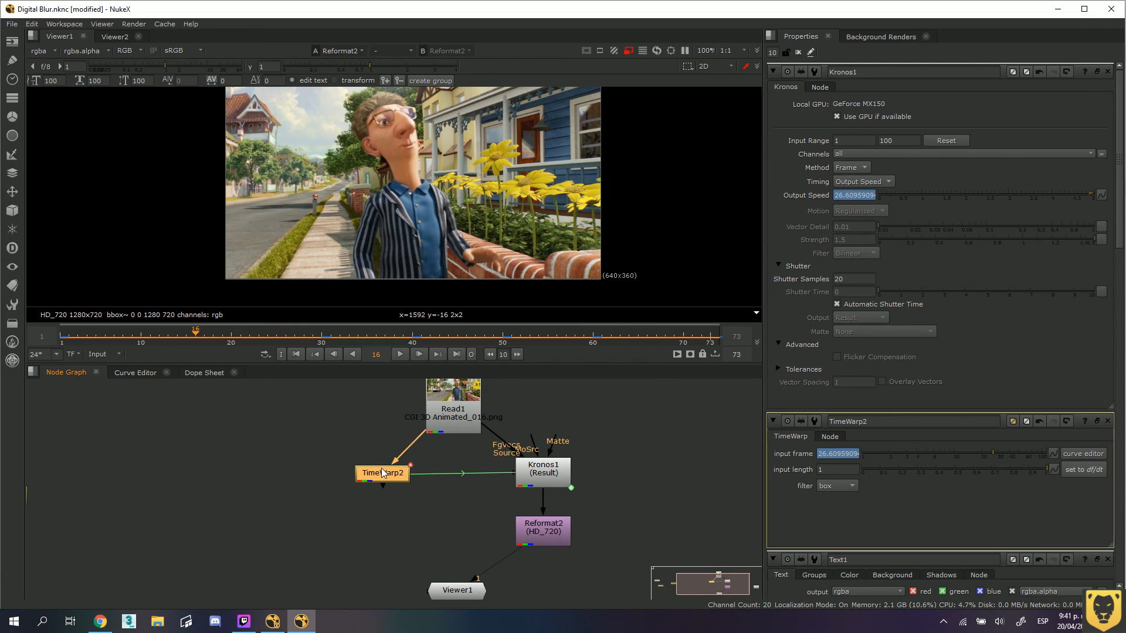
double_click(390, 472)
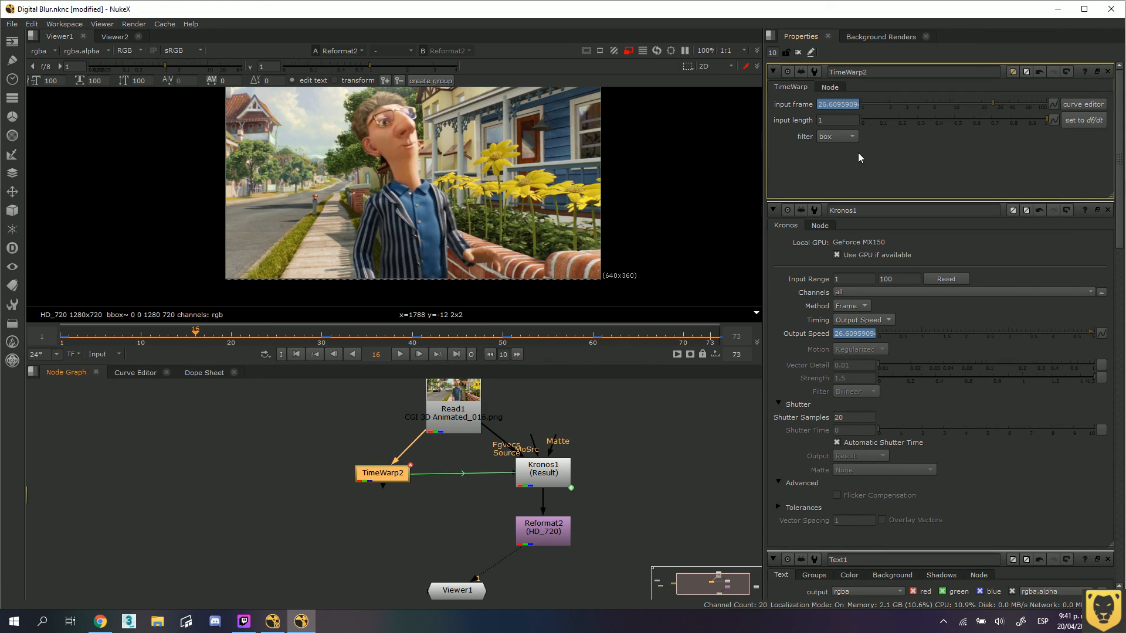
left_click(132, 373)
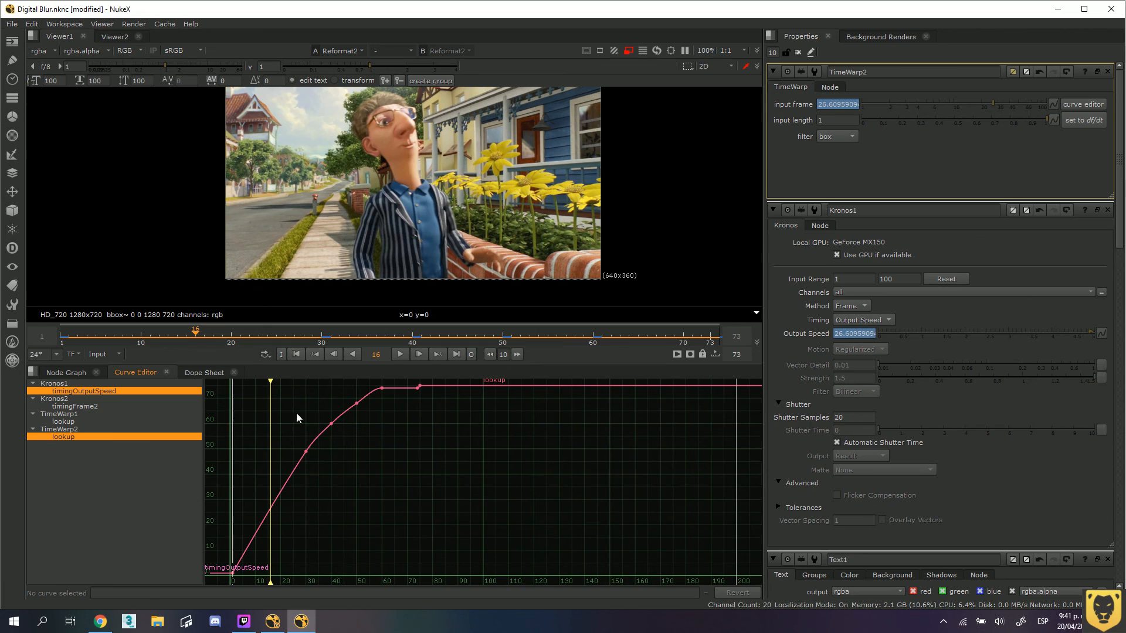
mouse_move(271, 385)
left_mouse_down()
mouse_move(754, 403)
mouse_move(733, 410)
mouse_move(735, 381)
mouse_move(421, 381)
left_mouse_up()
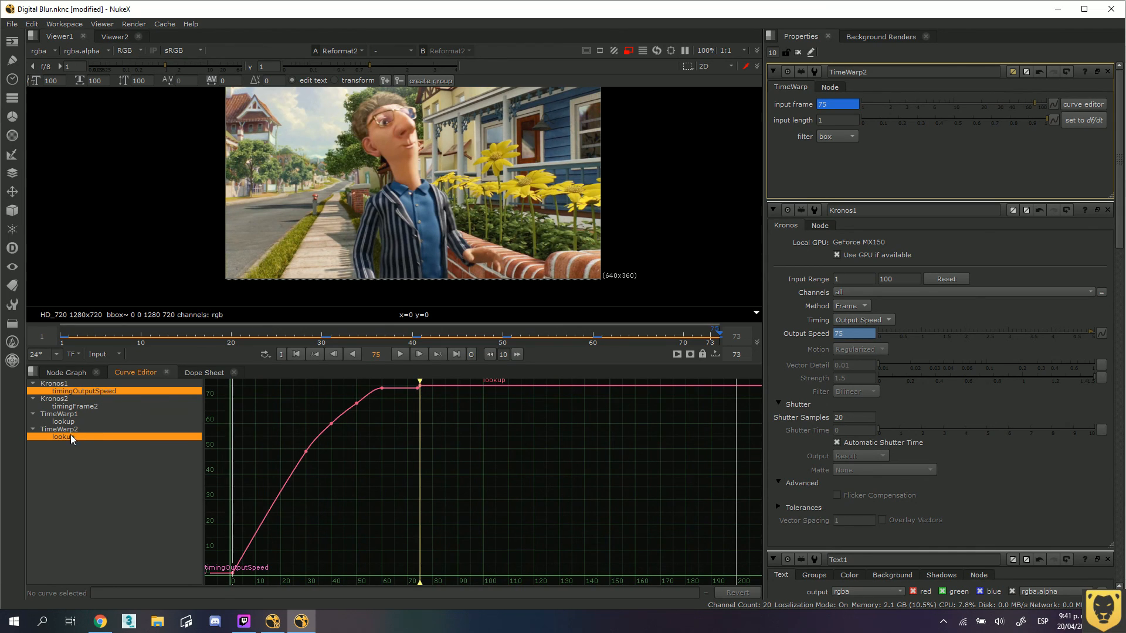
Compare the lookup curves of TimeWarp1 and TimeWarp2, and return to the node graph
left_click(57, 415)
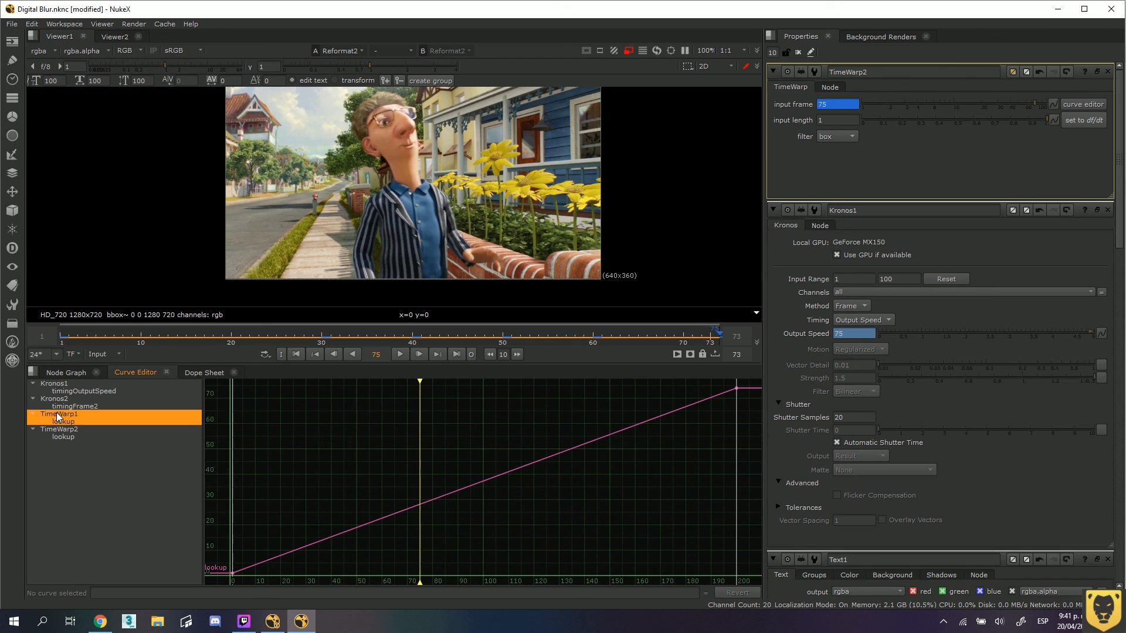
left_click(58, 436)
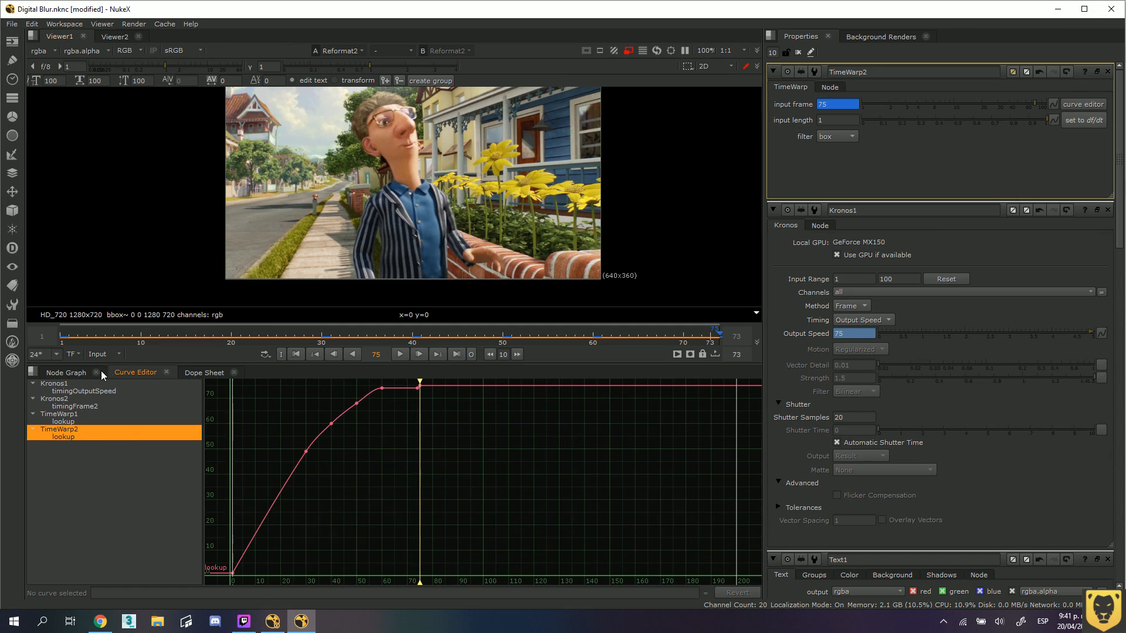
left_click(77, 373)
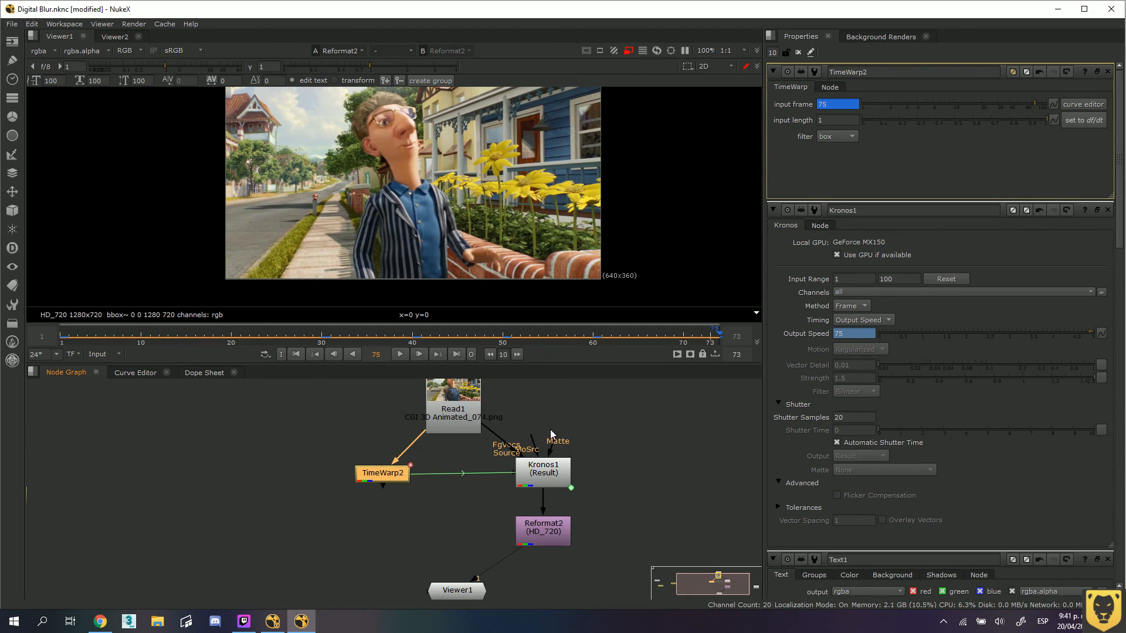
Open Kronos1's properties, move the playhead to frame 2, and set Shutter Samples to 1
left_click(604, 461)
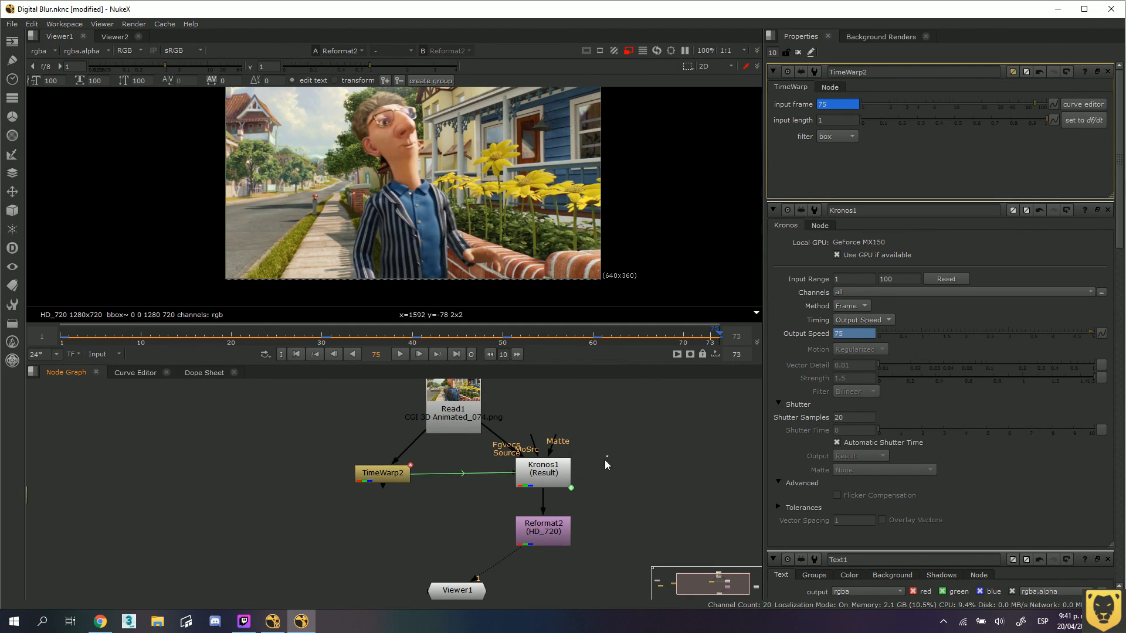
left_click(553, 475)
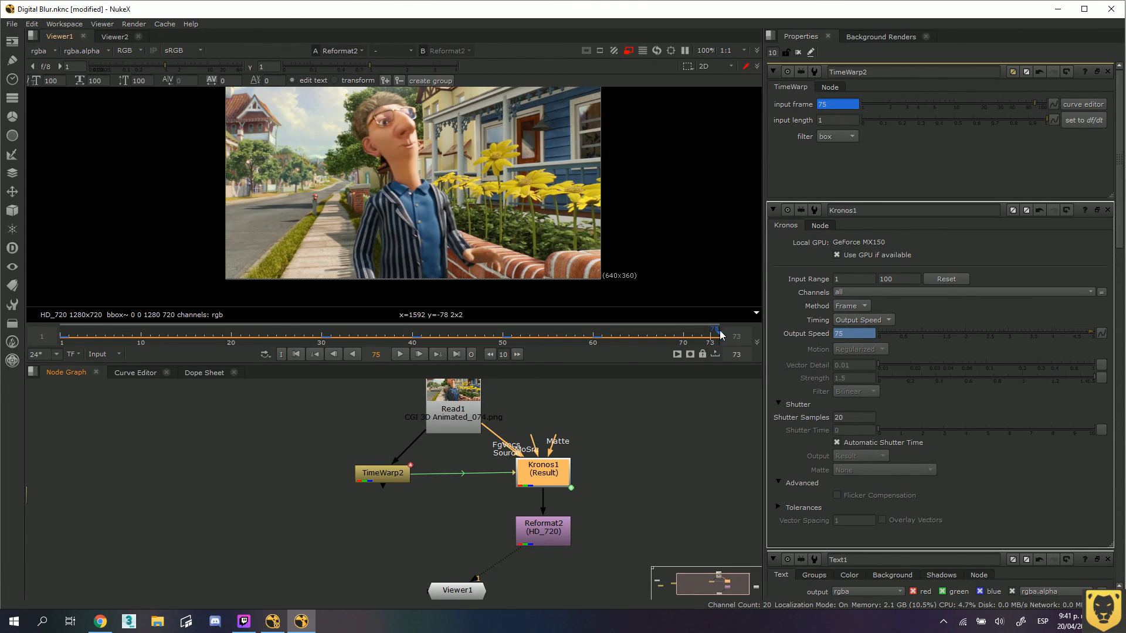
double_click(550, 471)
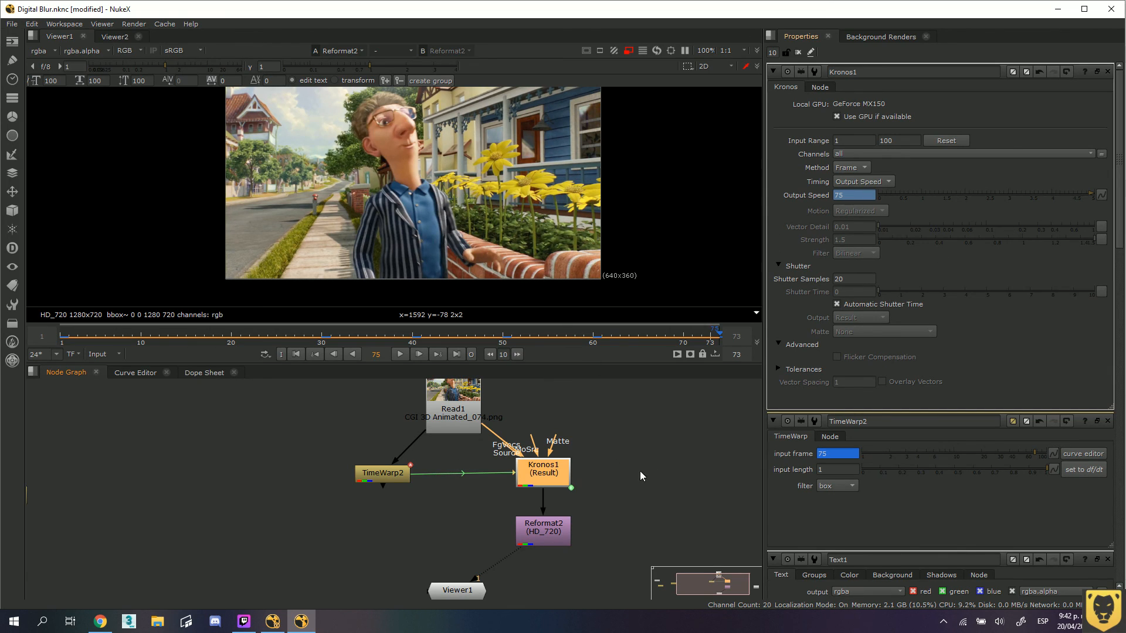
left_click_drag(720, 340, 59, 338)
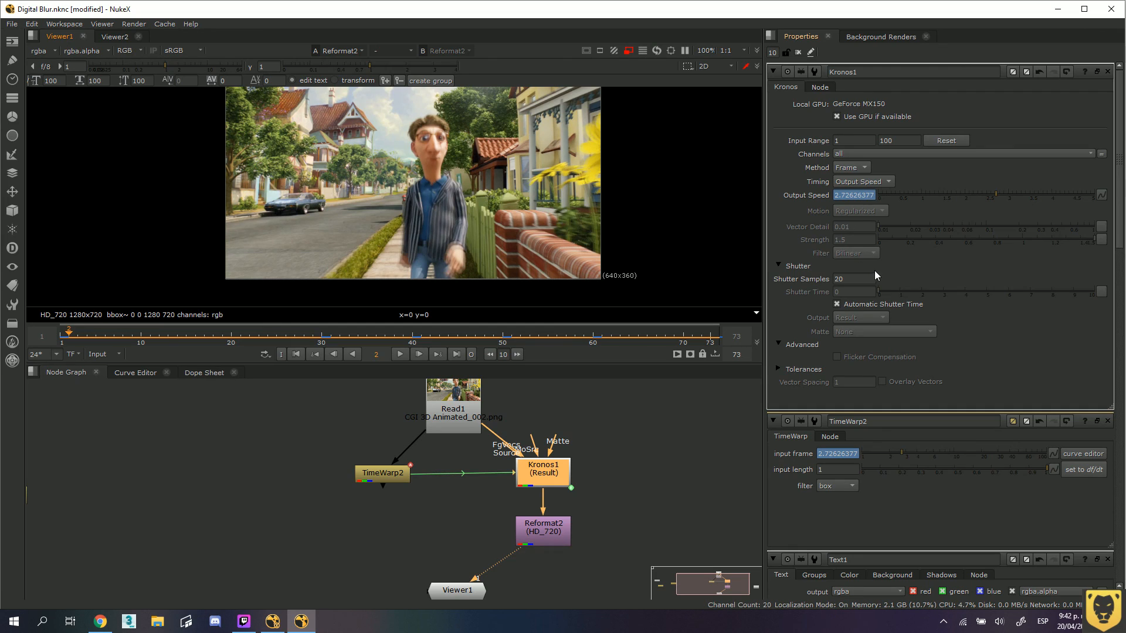
double_click(848, 279)
type("1")
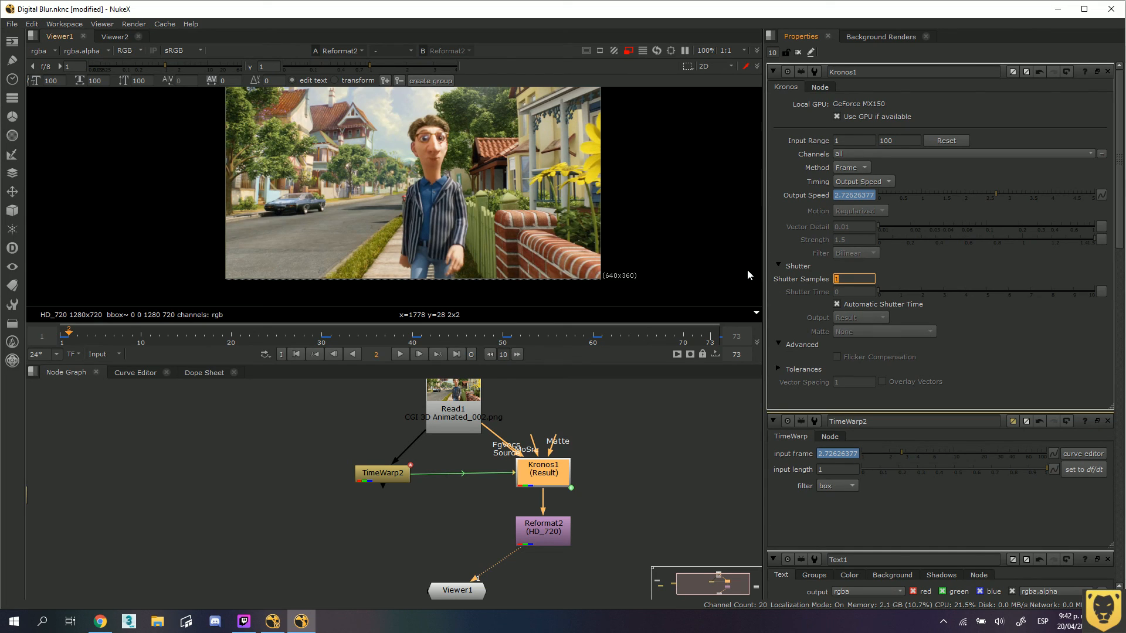
Play back and scrub the clip to check the Kronos1 result without shutter blur, ending at frame 2
left_click(83, 336)
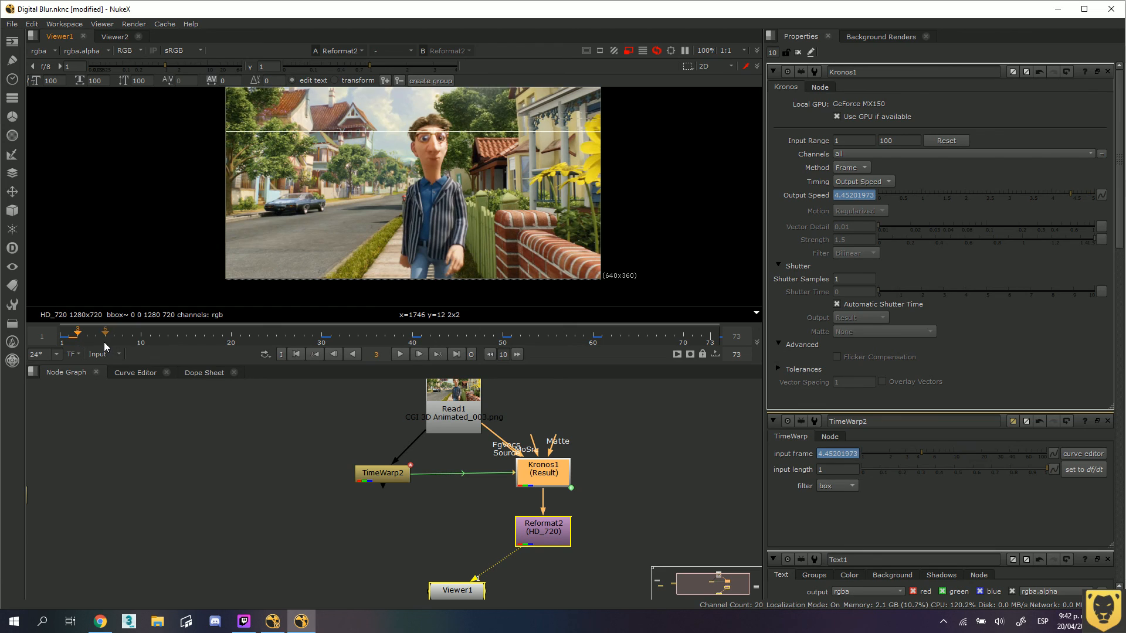
mouse_move(76, 337)
left_mouse_down()
mouse_move(179, 335)
mouse_move(61, 335)
left_mouse_up()
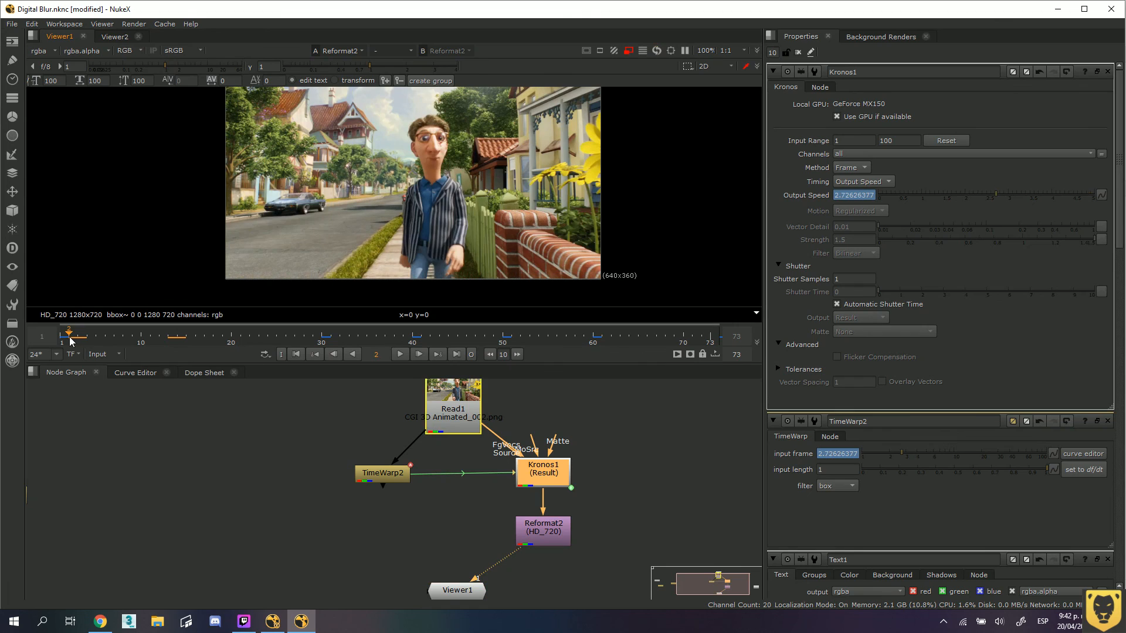
left_click(399, 354)
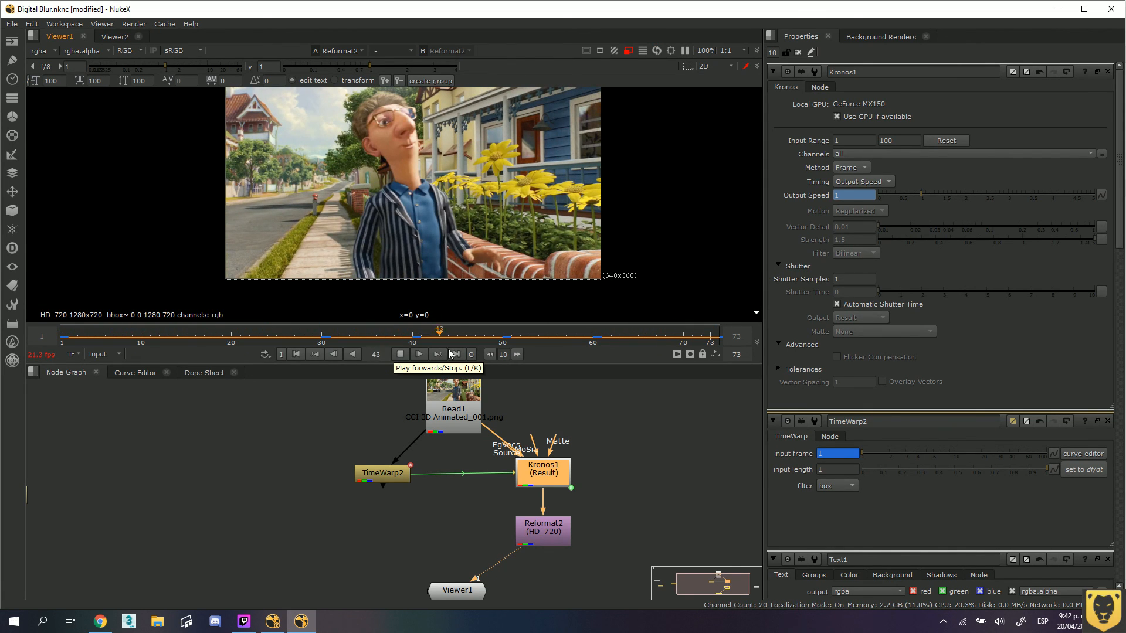
left_click(399, 354)
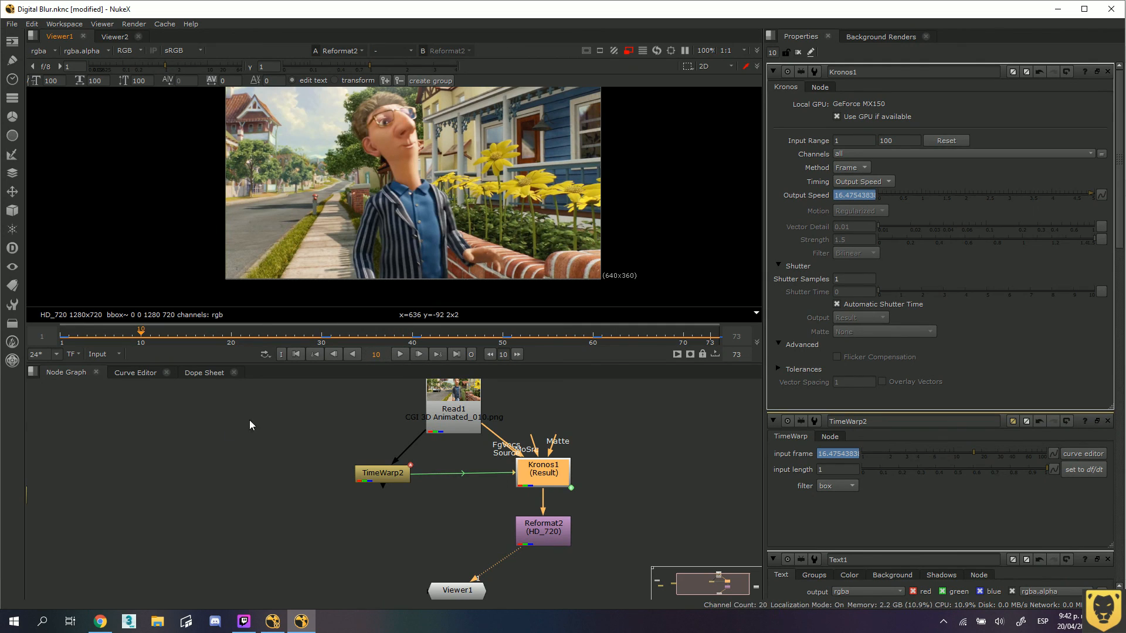
left_click(399, 355)
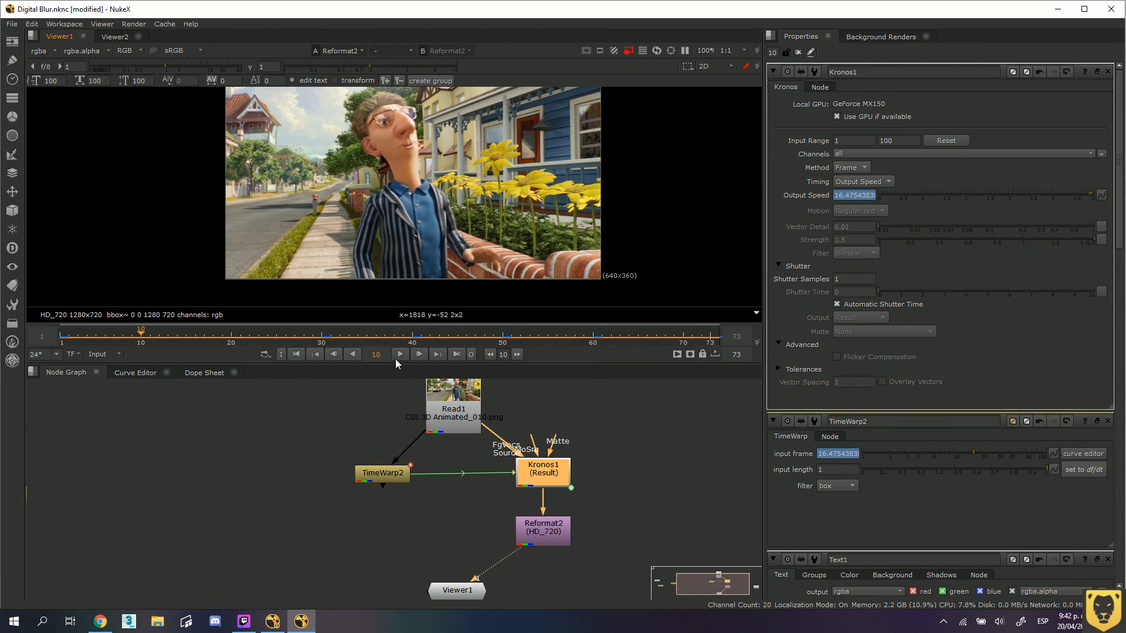
left_click(399, 354)
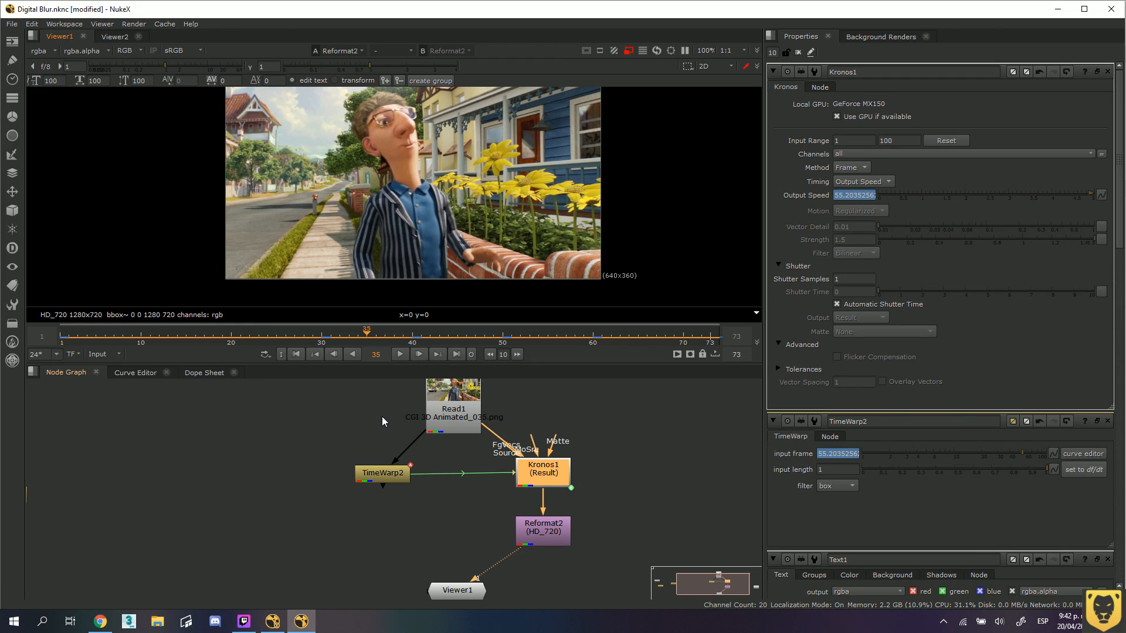
left_click_drag(320, 340, 376, 346)
left_click_drag(614, 351, 68, 336)
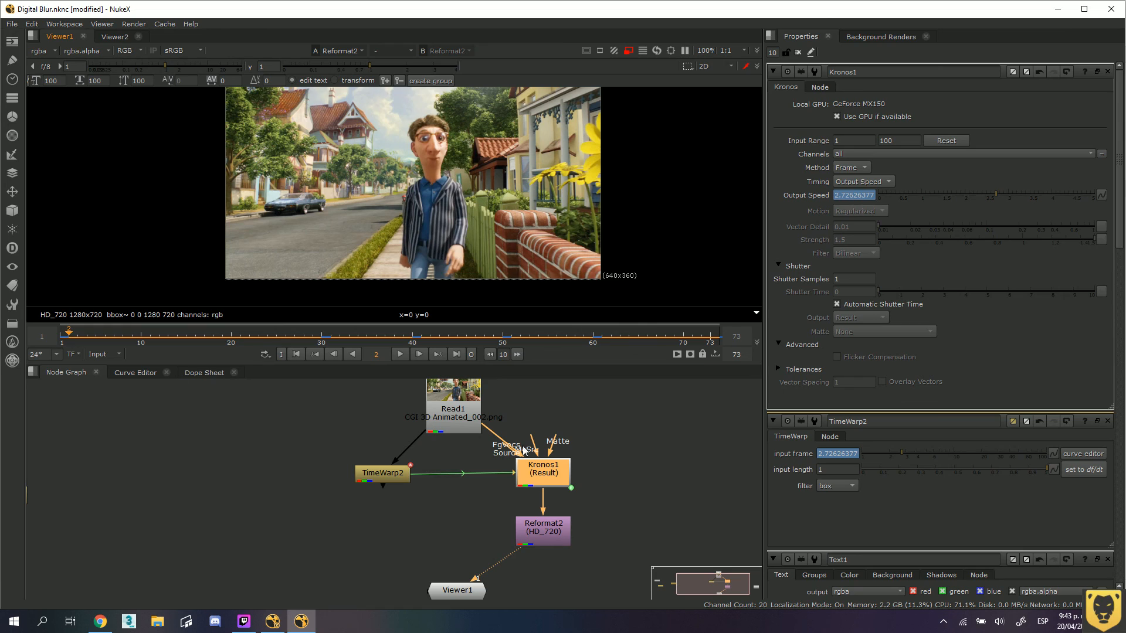
Open TimeWarp2's properties and lookup curve, and scrub along its keyframes through frames 30, 40 and 74
left_click_drag(544, 472, 546, 480)
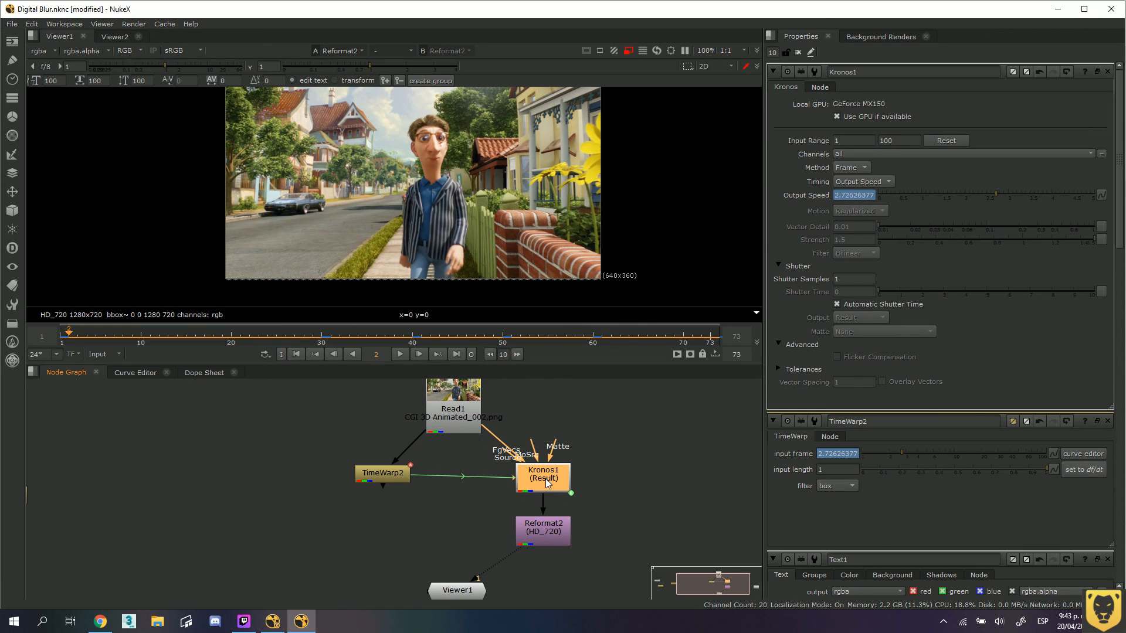
left_click_drag(369, 479, 370, 484)
double_click(370, 484)
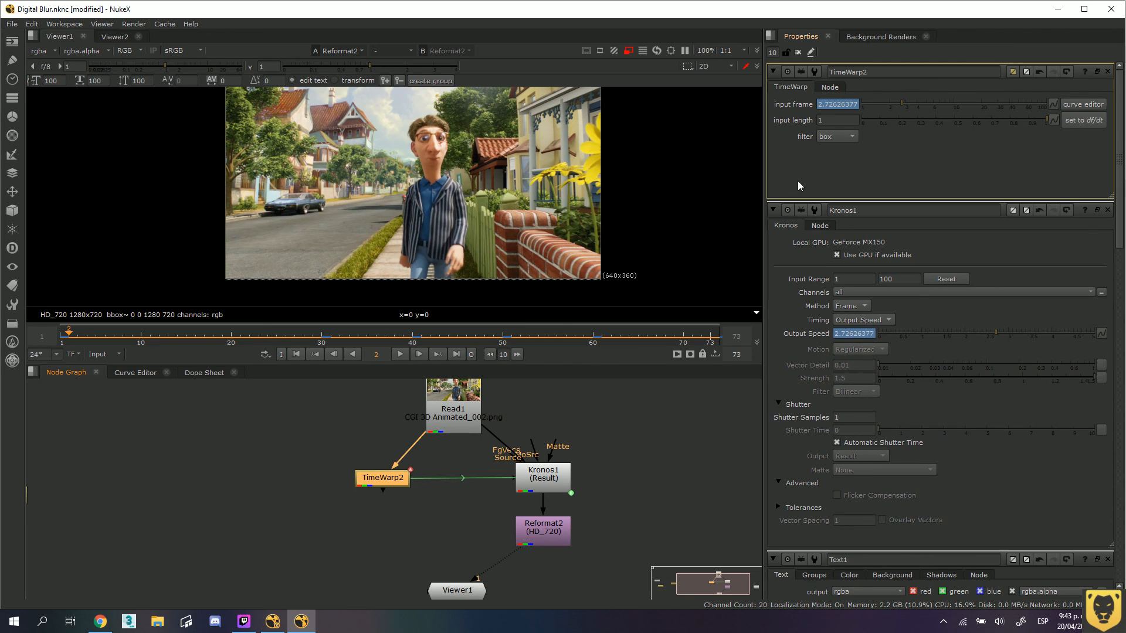
left_click(136, 379)
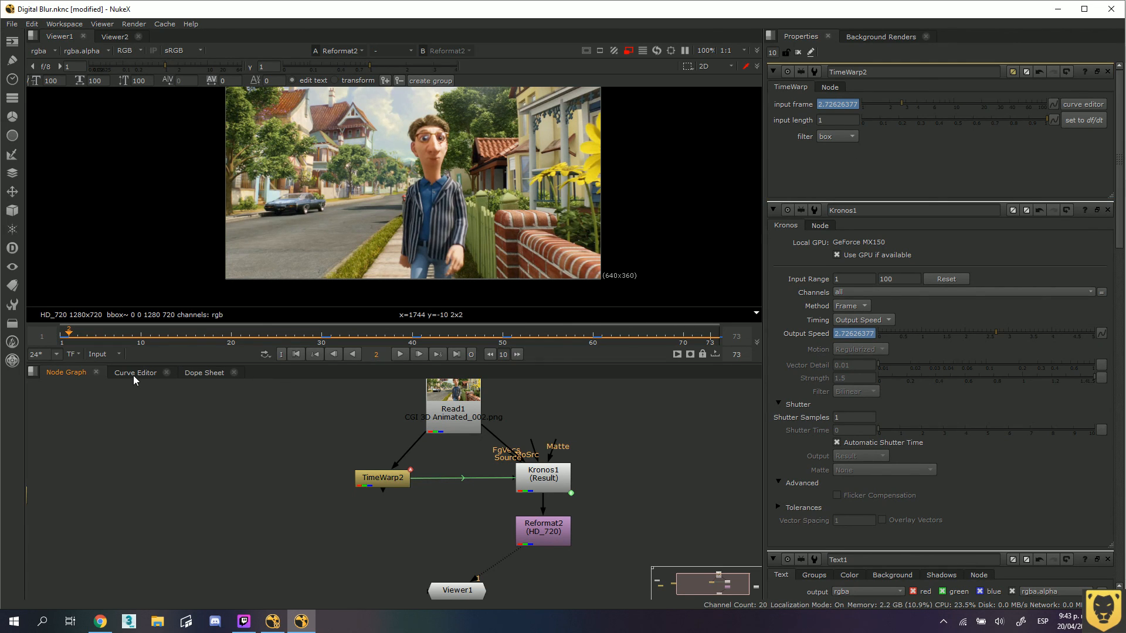
left_click(134, 374)
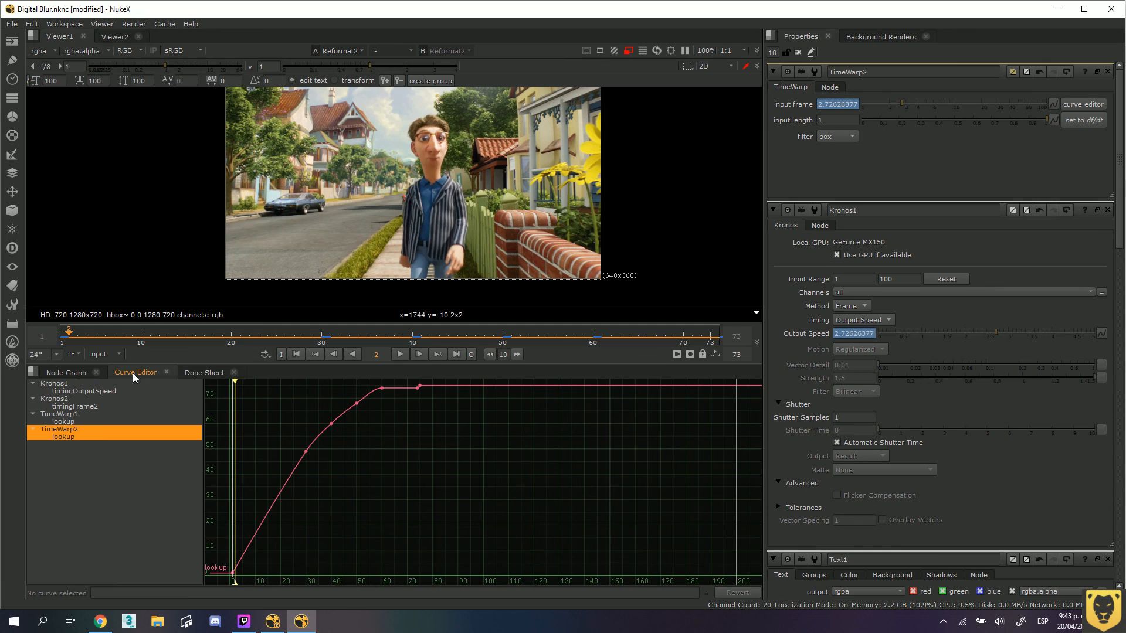
left_click_drag(235, 384, 306, 385)
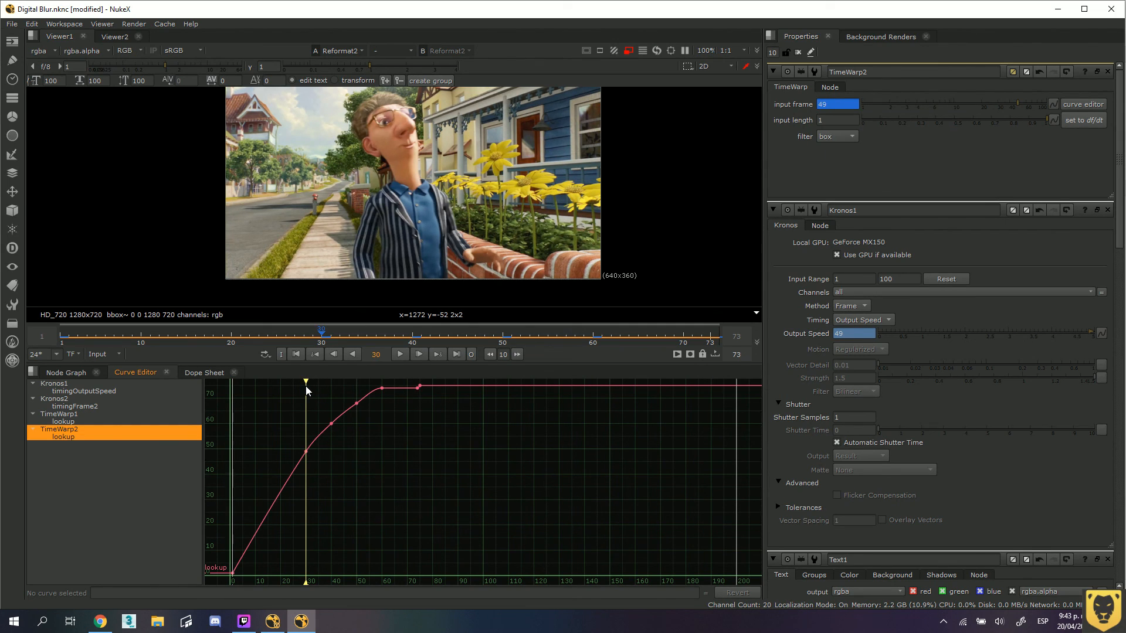
left_click_drag(306, 383, 330, 381)
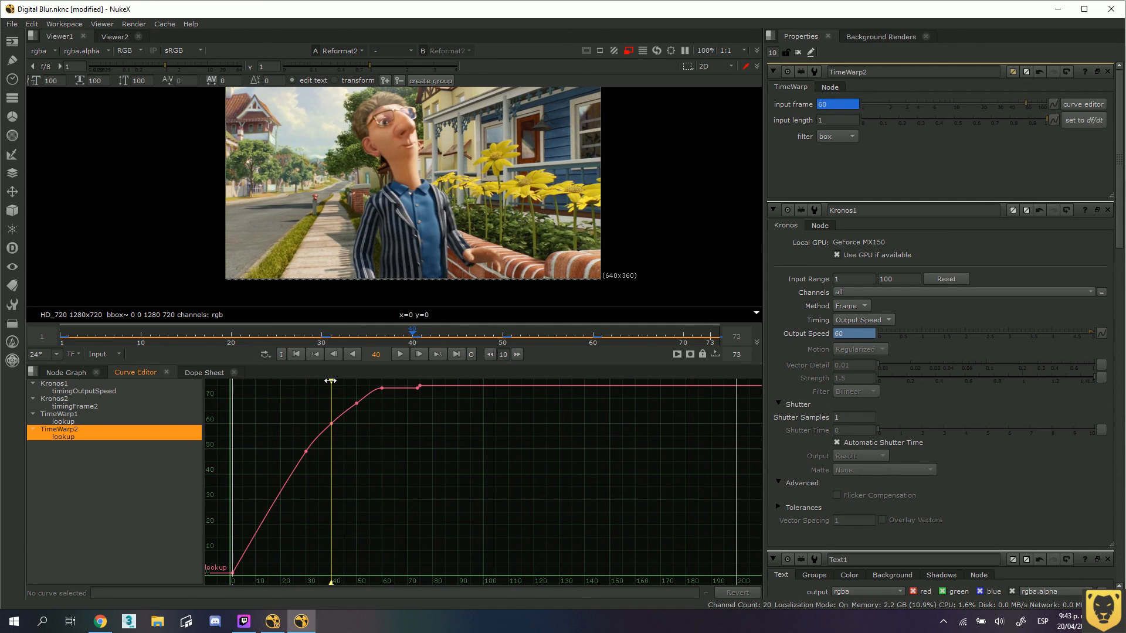
left_click_drag(331, 381, 418, 381)
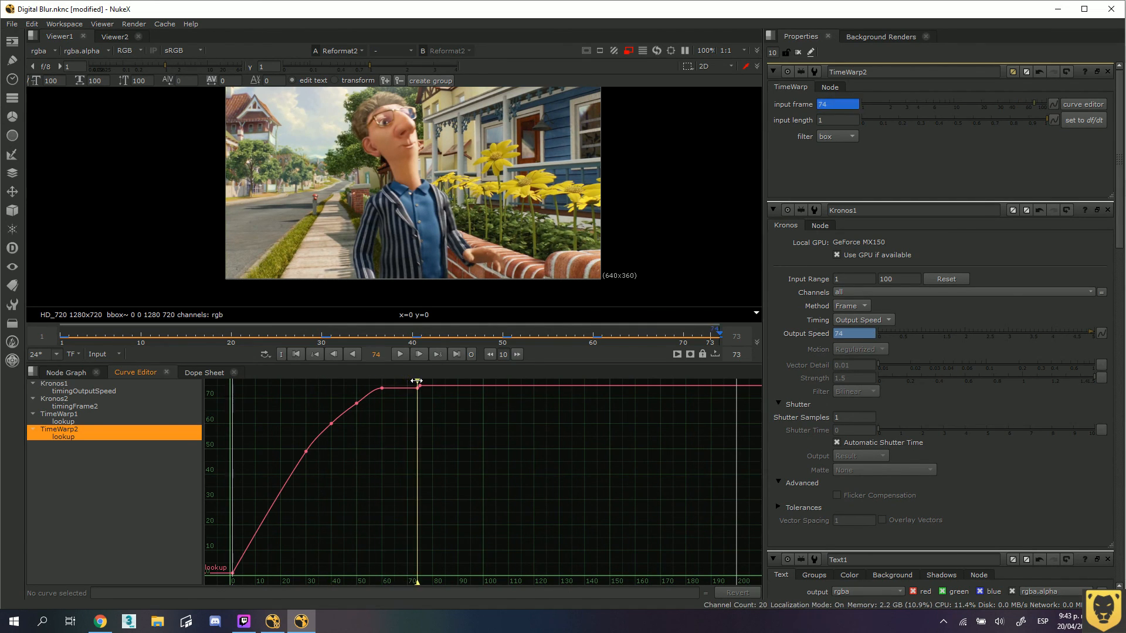
Change the keyframes of TimeWarp2's lookup curve to Linear interpolation, including the first one
left_click_drag(274, 382, 449, 464)
right_click(310, 452)
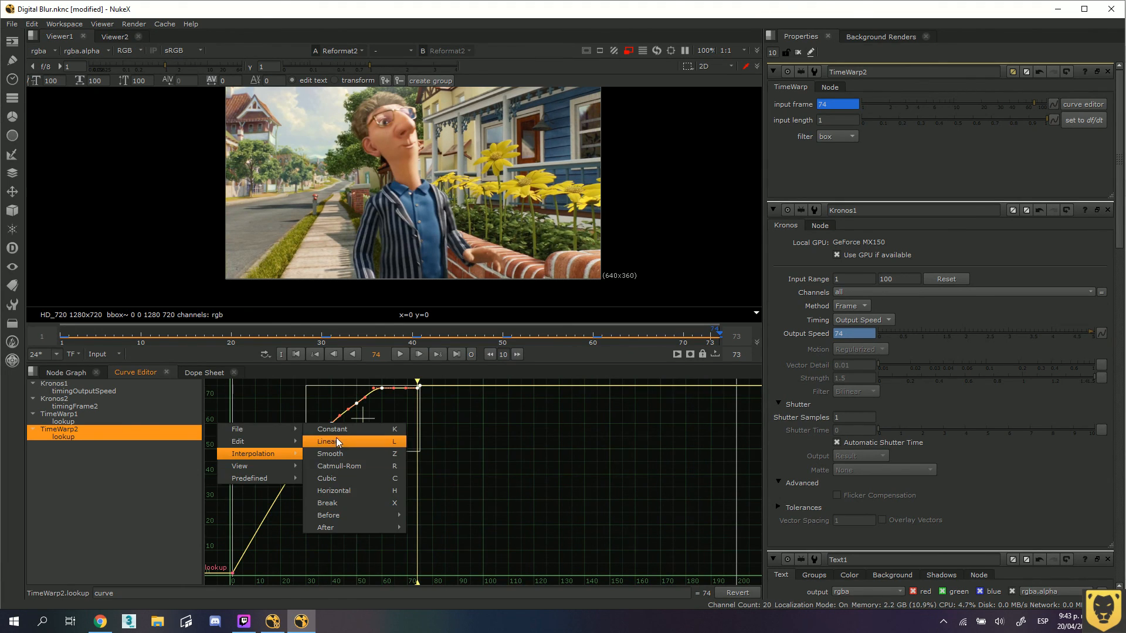
left_click(371, 444)
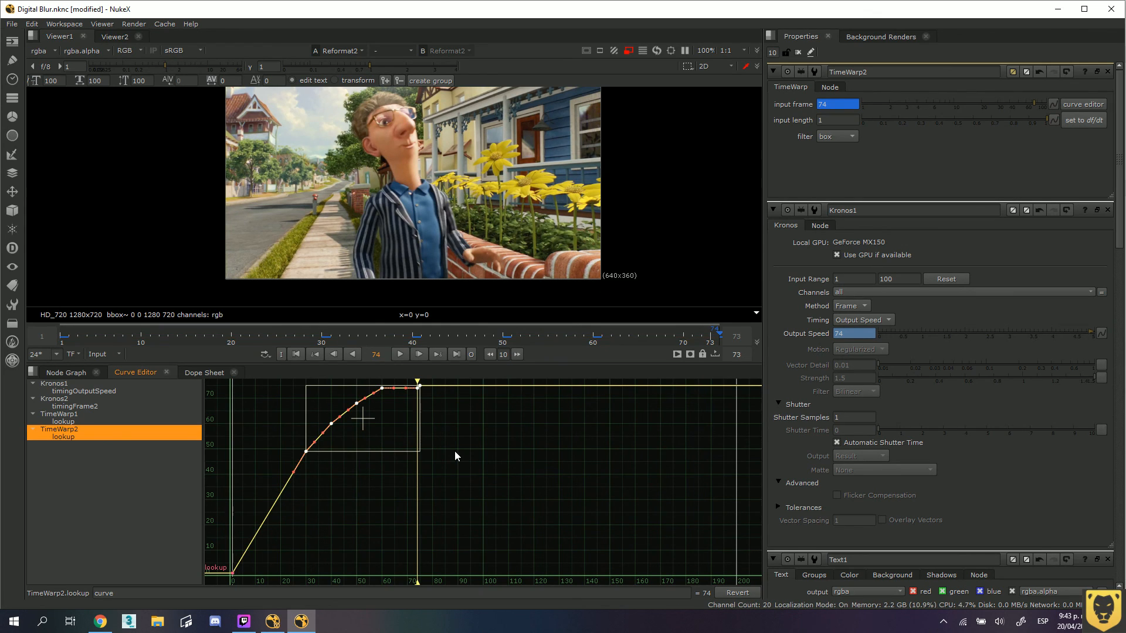
left_click(235, 527)
left_click_drag(226, 520, 259, 582)
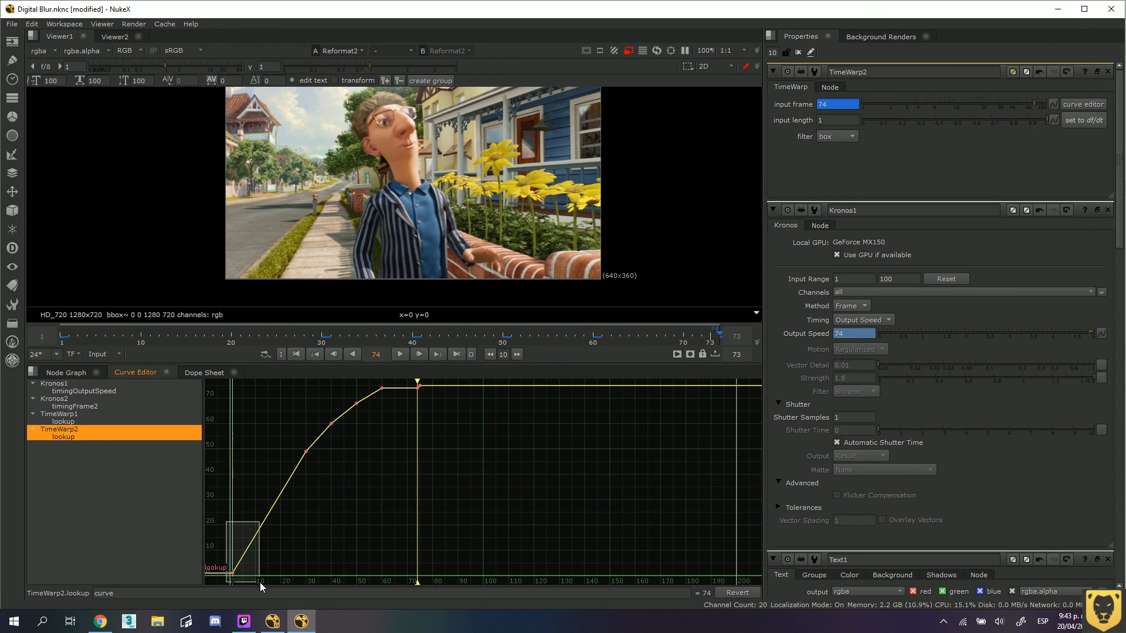
right_click(232, 576)
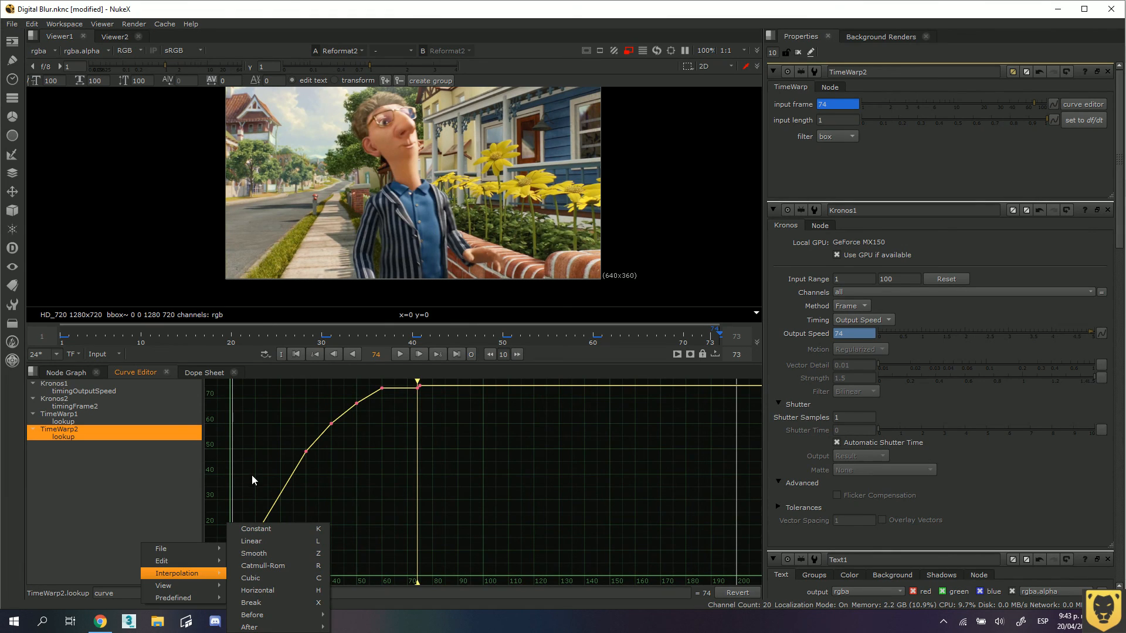
left_click(290, 545)
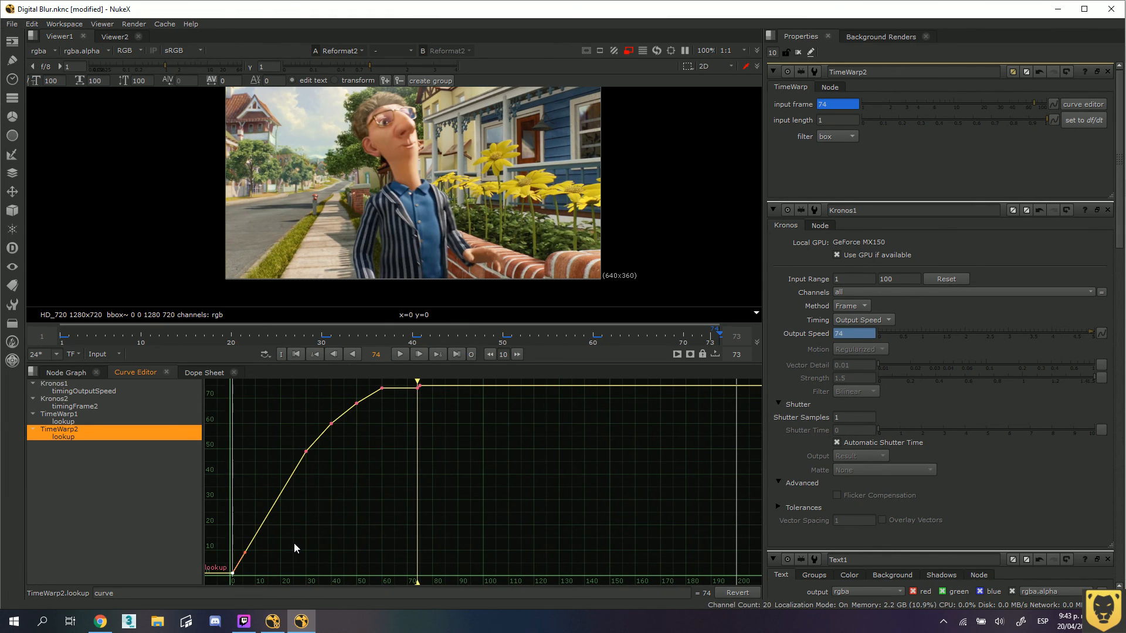
Set the end of Kronos1's Input Range to 74 and turn off Automatic Shutter Time
left_click(66, 374)
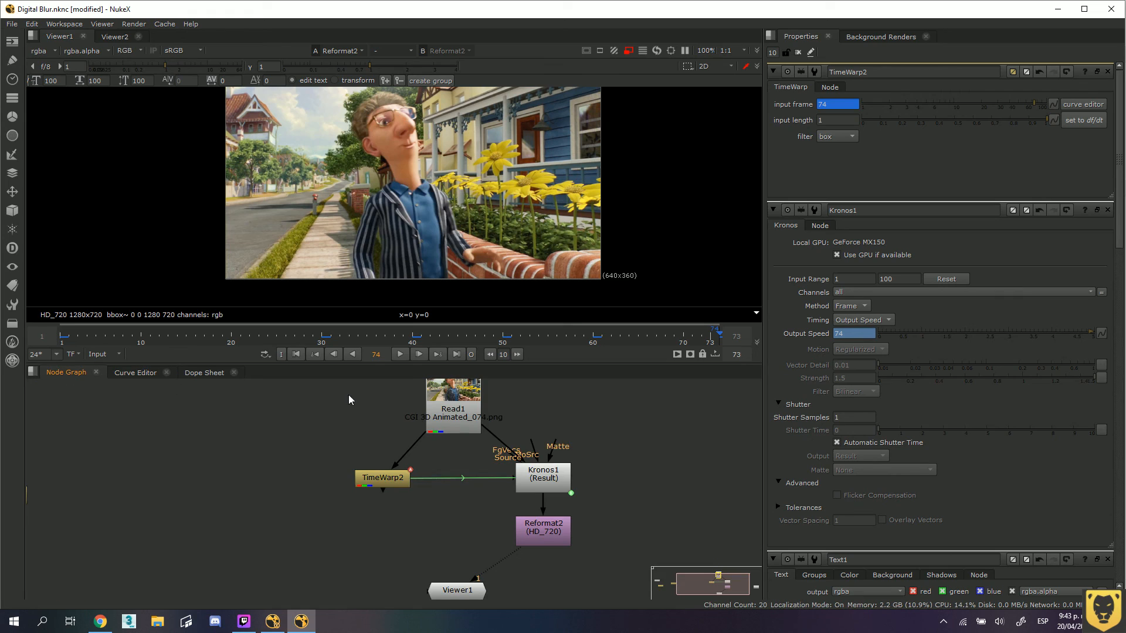
double_click(536, 479)
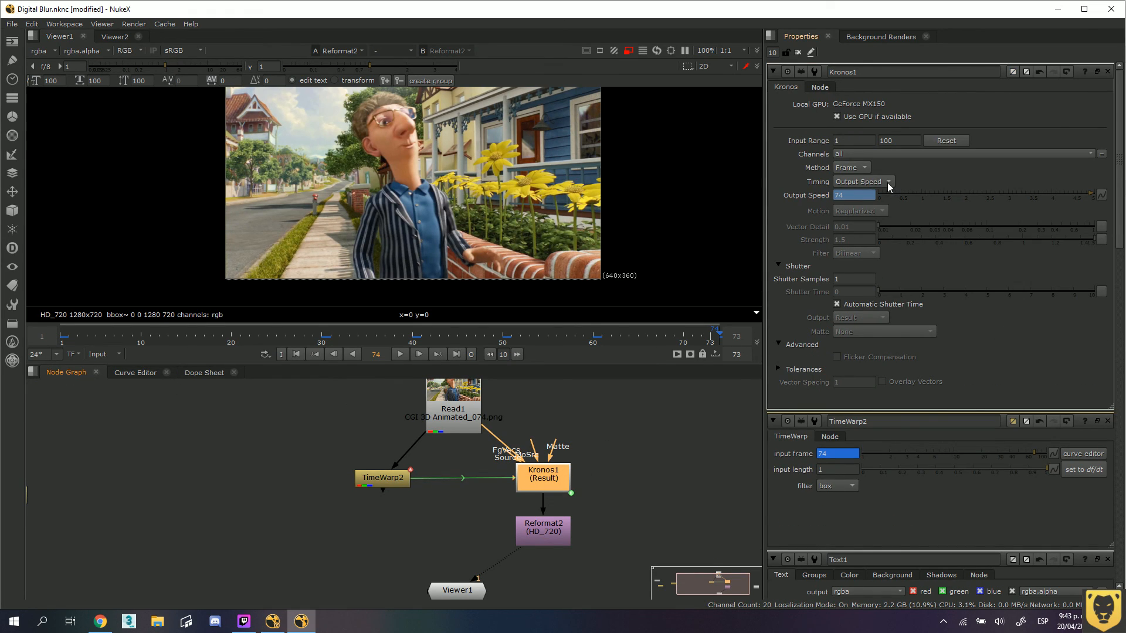
left_click(888, 182)
left_click(940, 136)
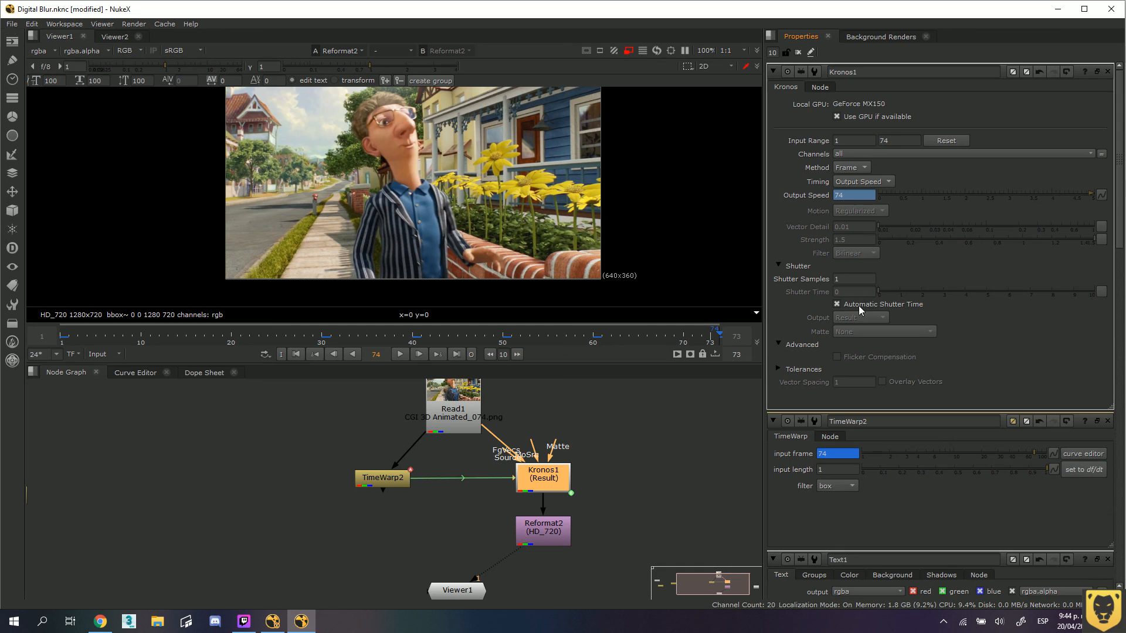
left_click(838, 305)
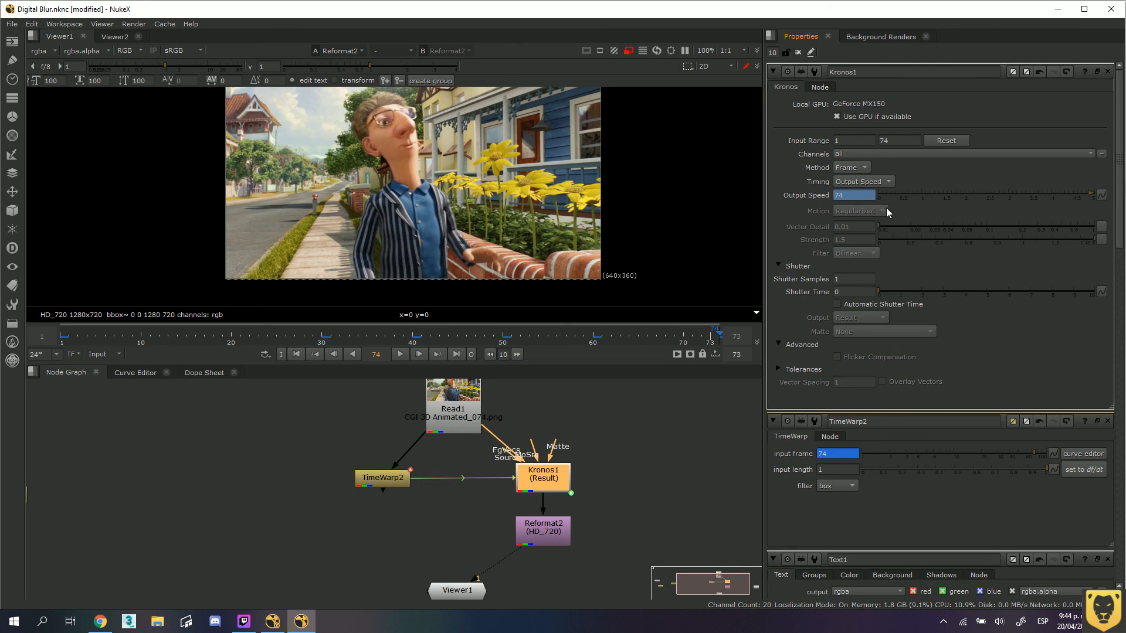
Play back and stop the Kronos1 result, and show TimeWarp2's output in Viewer1 for comparison
left_click(399, 354)
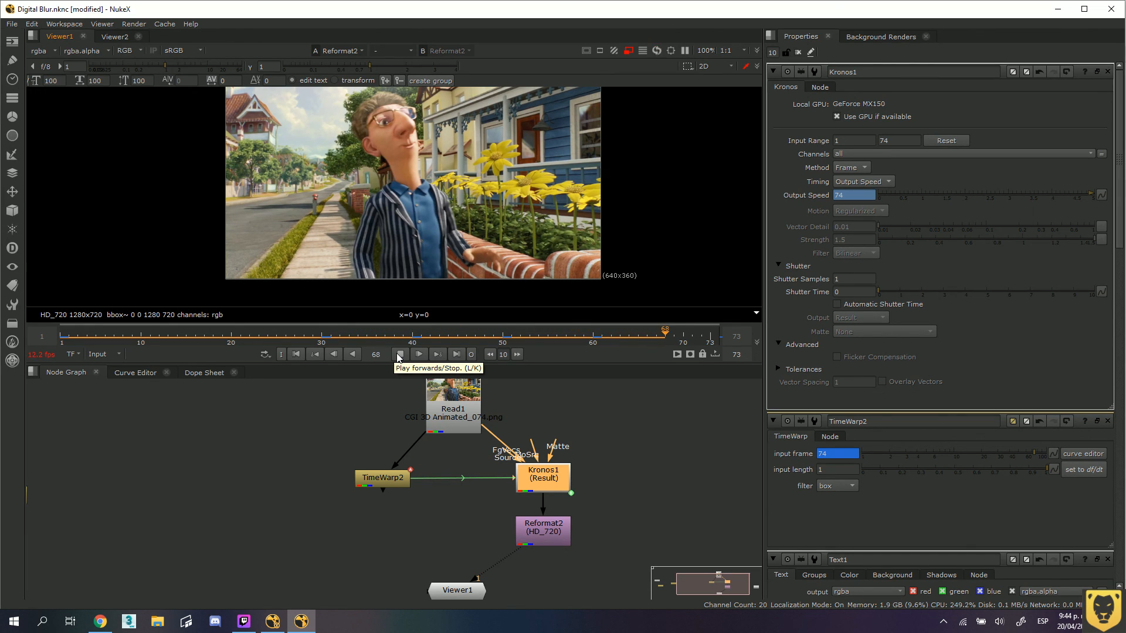
left_click(398, 355)
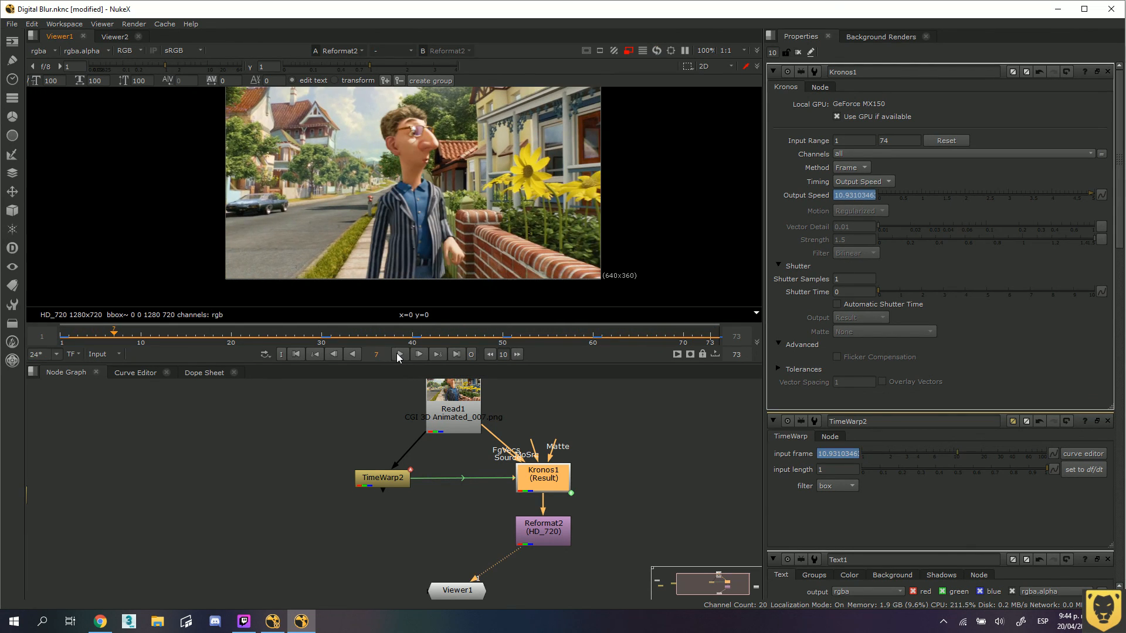
left_click(384, 478)
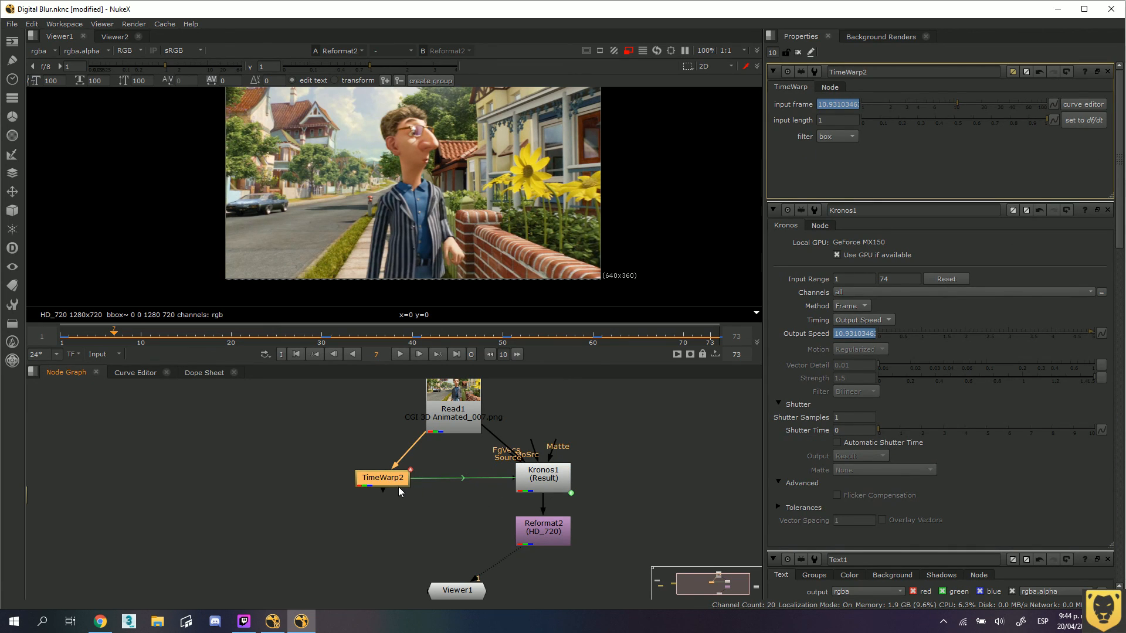
key("2")
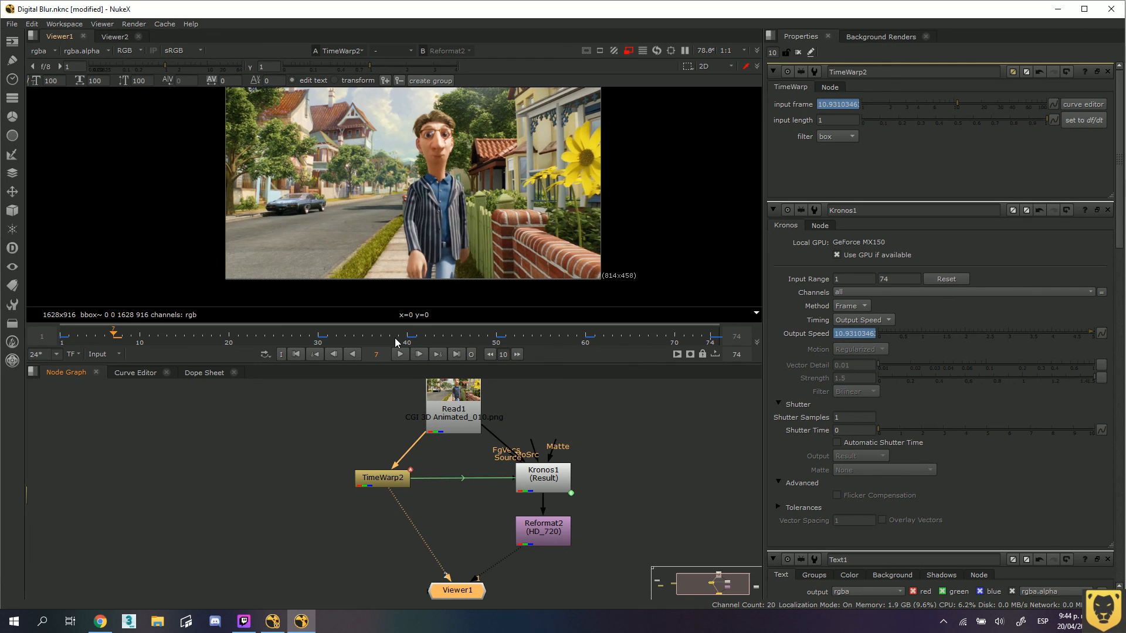
Play back TimeWarp2's output, and set Kronos1's Timing to Frame and its Method to Motion
left_click(399, 359)
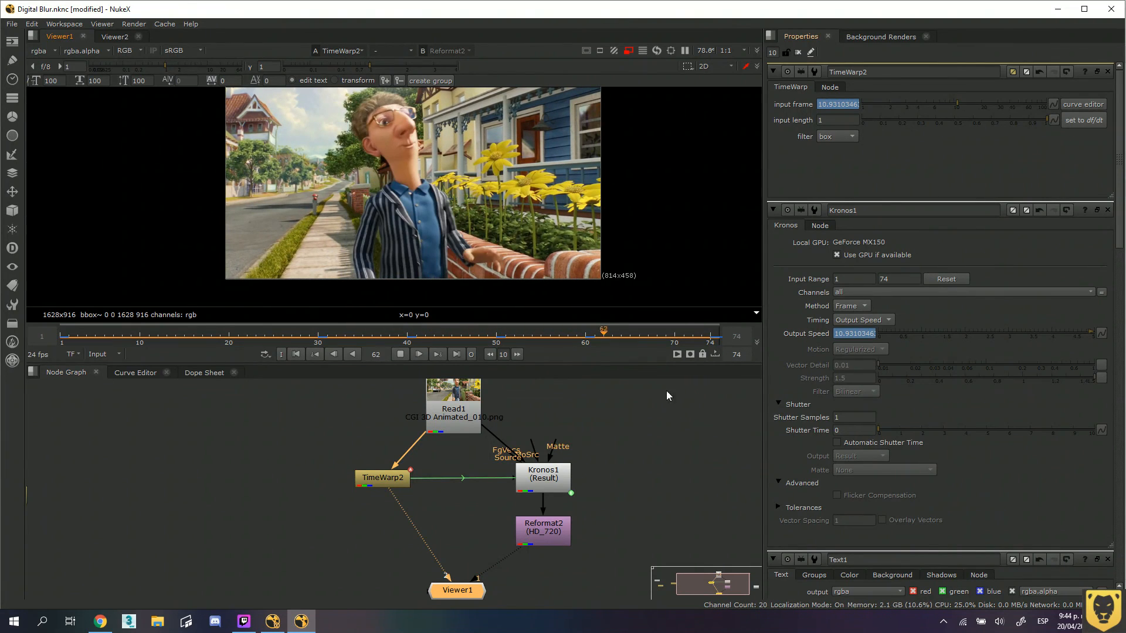
double_click(561, 476)
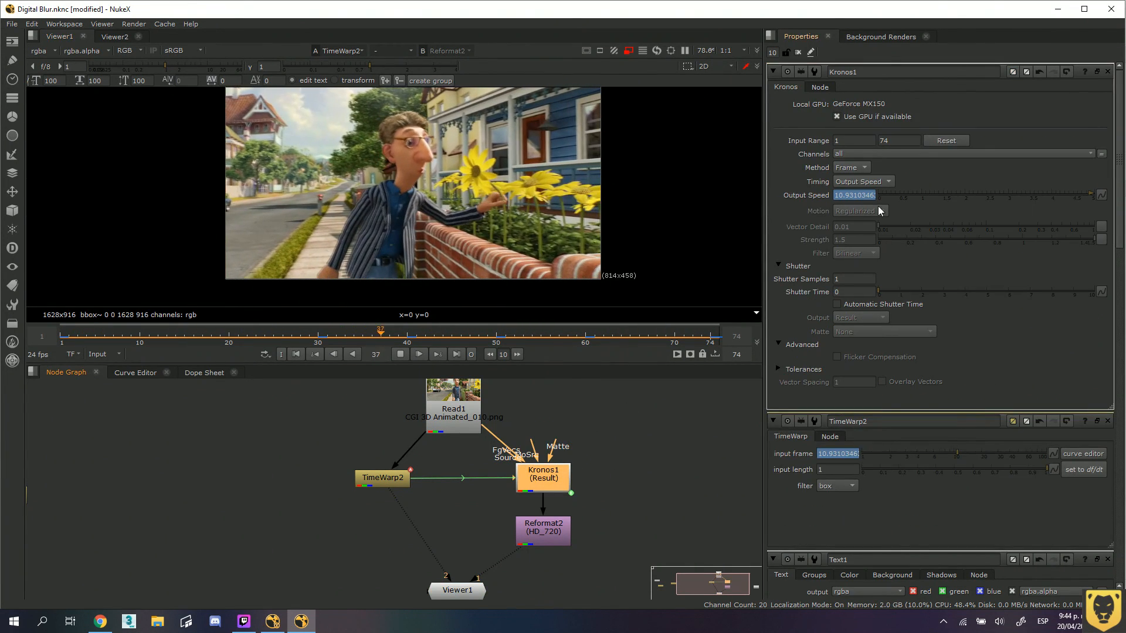
left_click(881, 184)
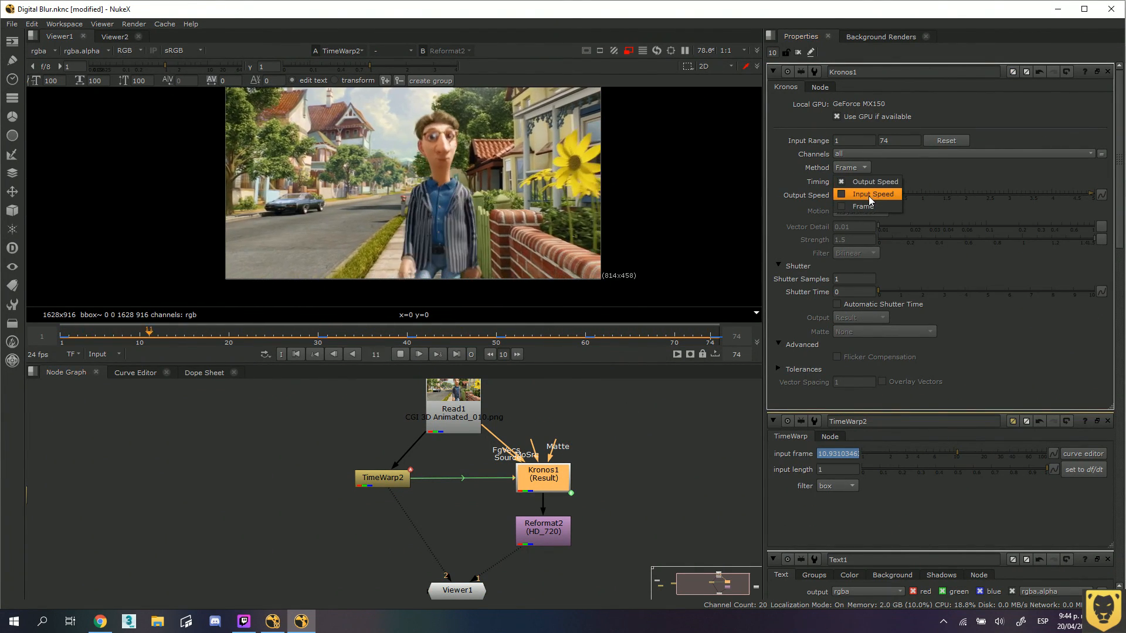
left_click(864, 205)
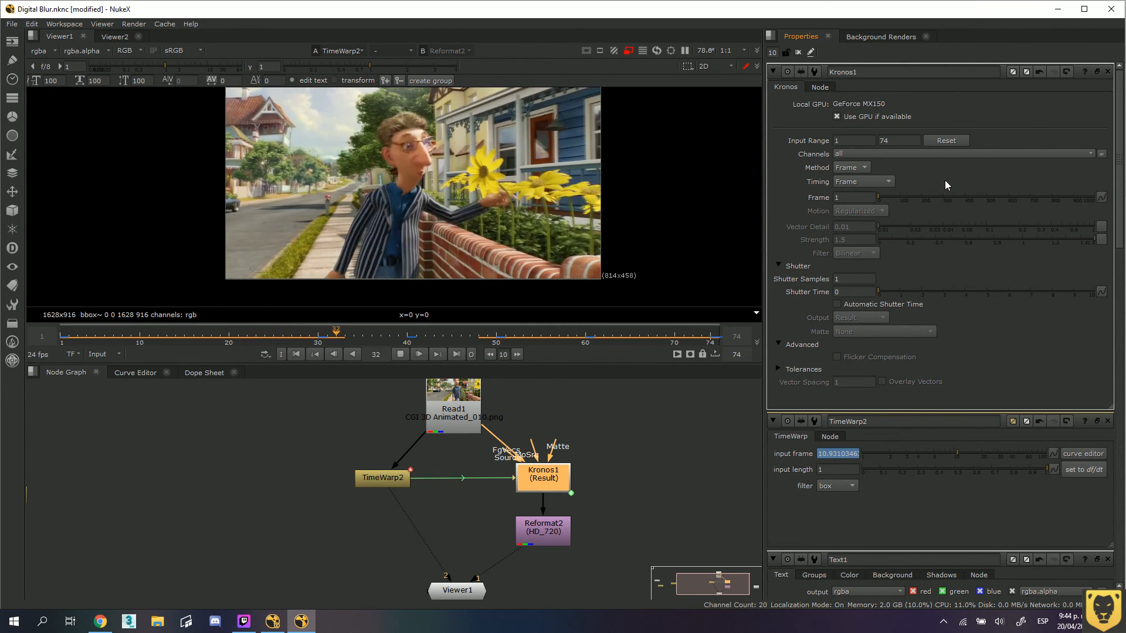
left_click(861, 167)
left_click(860, 192)
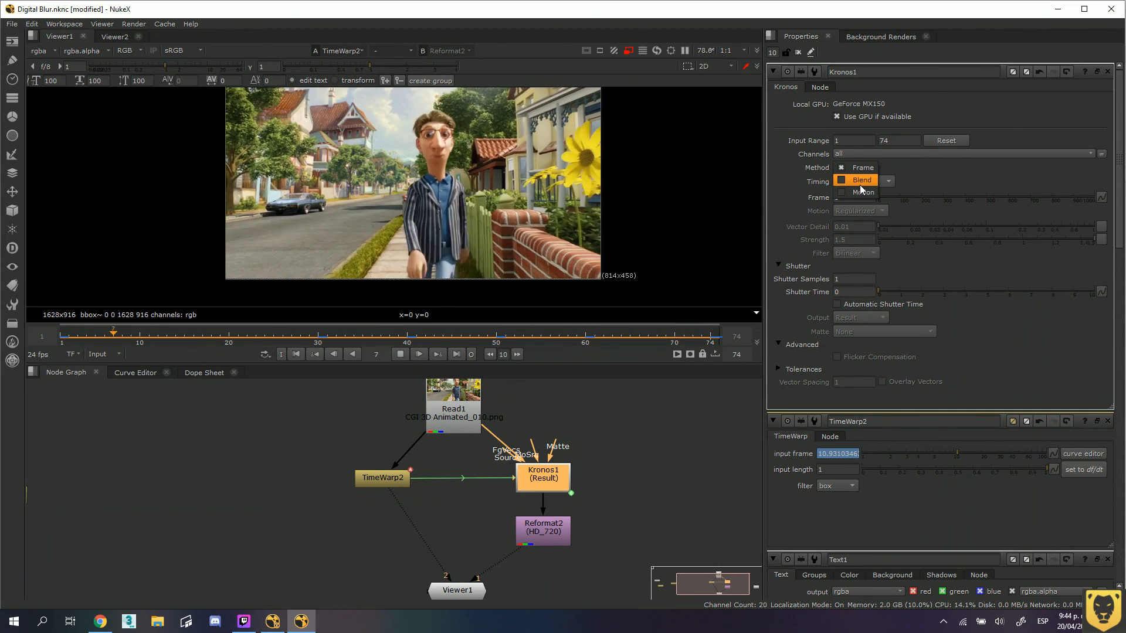
Stop the playback and drive Kronos1's Frame value with the expression TimeWarp2.lookup
left_click(1102, 197)
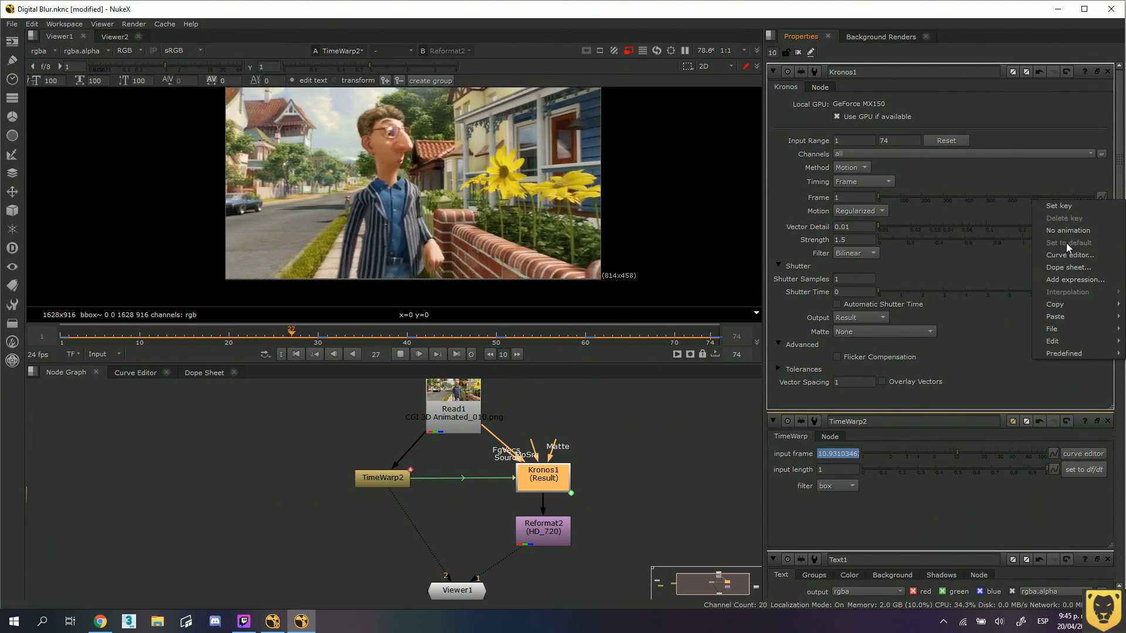
left_click(400, 353)
left_click(599, 441)
left_click_drag(605, 448, 555, 459)
left_click(515, 488)
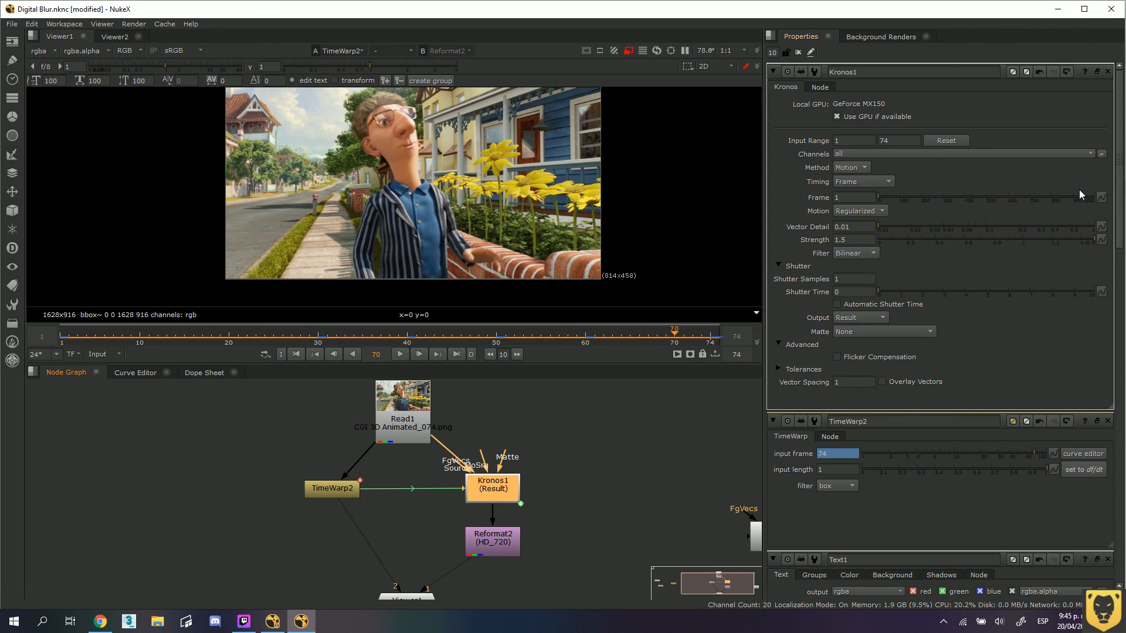
left_click(1097, 196)
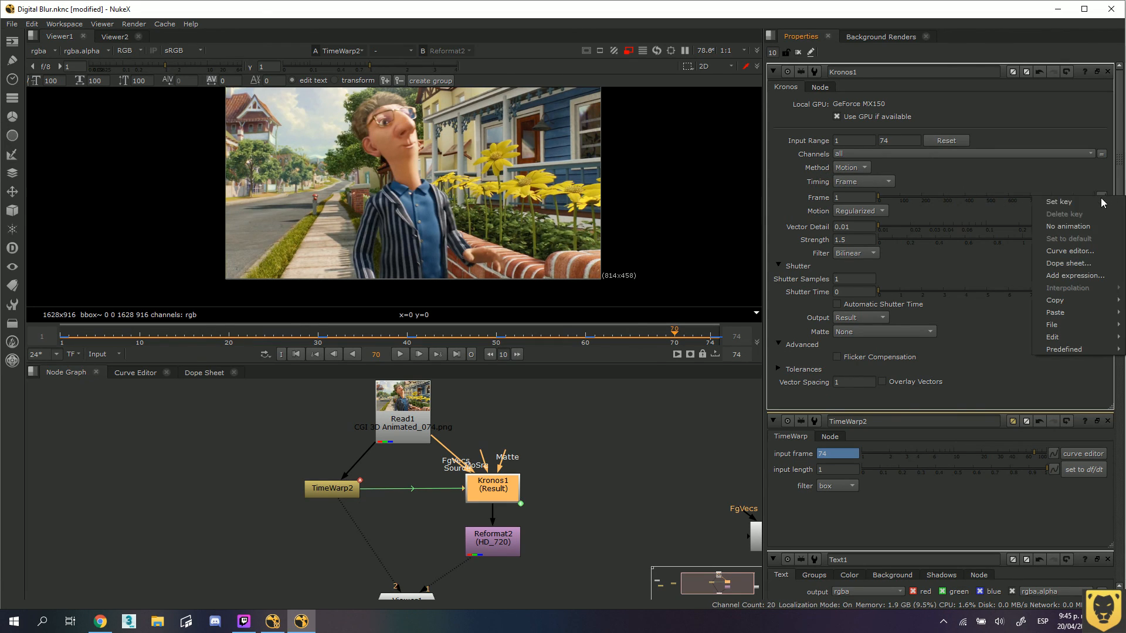
left_click(1067, 276)
type("TimeWarp1.lookup")
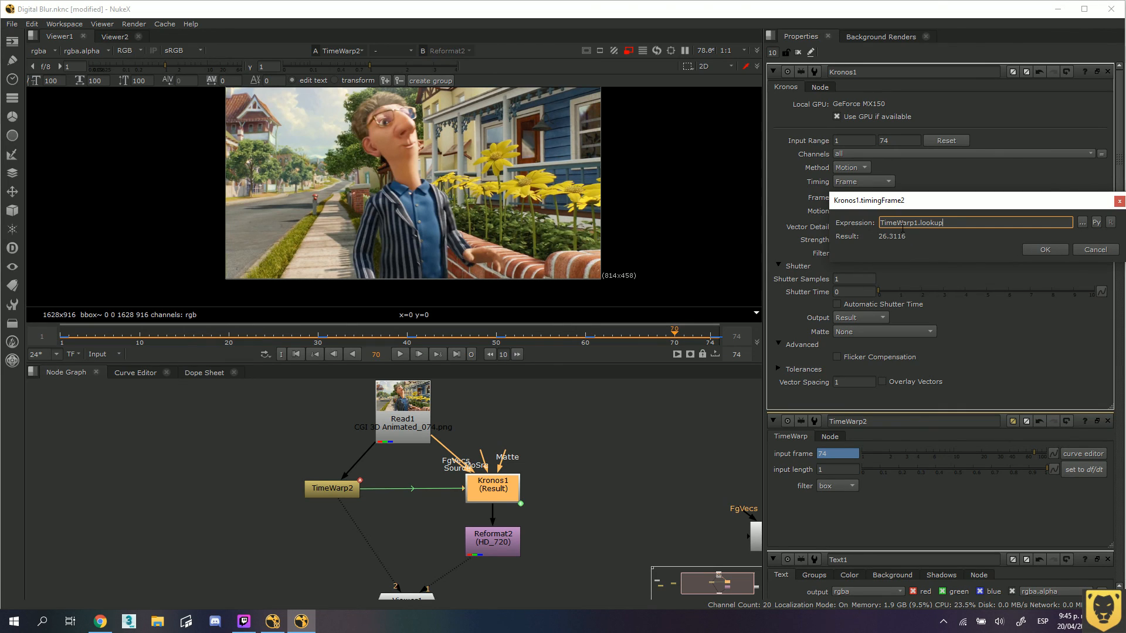
left_click(920, 223)
key("BackSpace")
type("2")
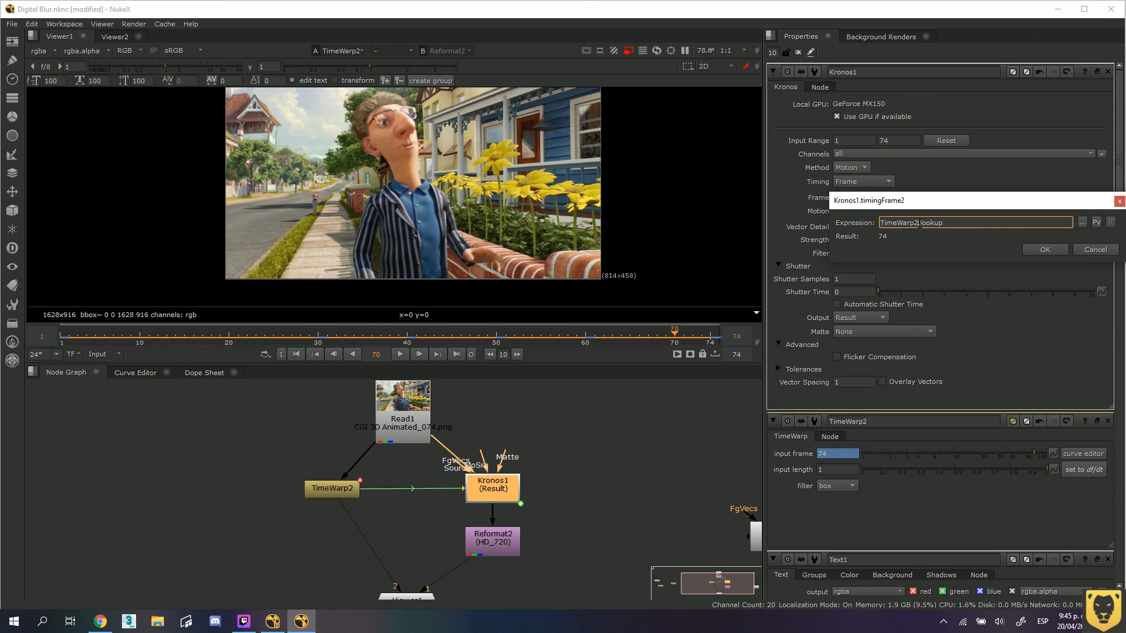
left_click(1047, 251)
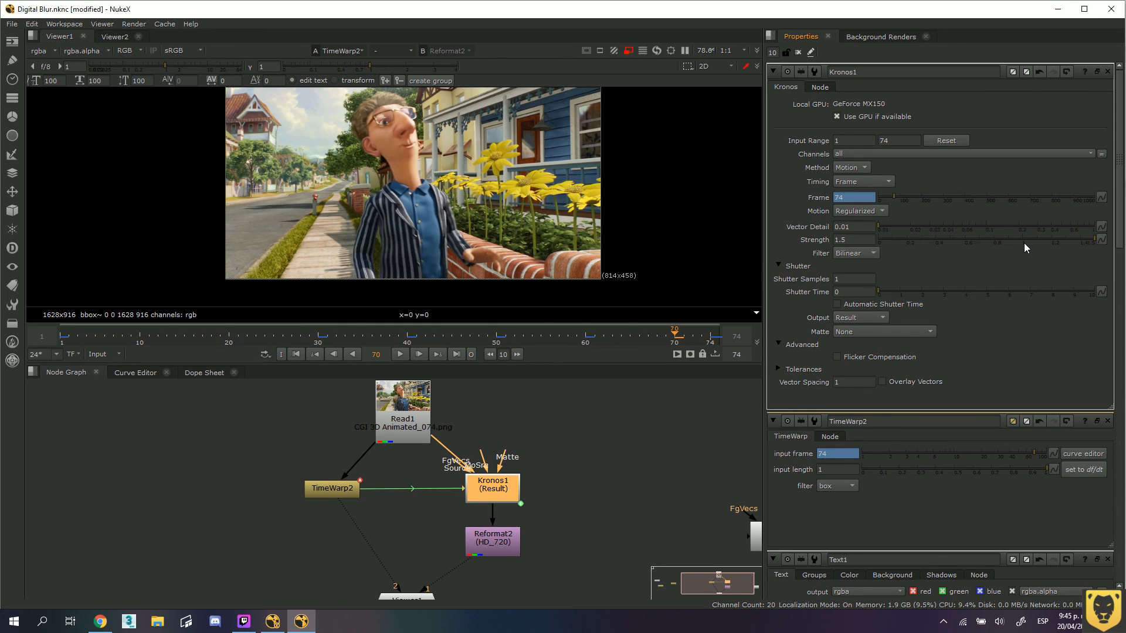
Play back the clip with Viewer1 showing Reformat2's output, and remove the viewer's extra connection to Kronos1
left_click(401, 354)
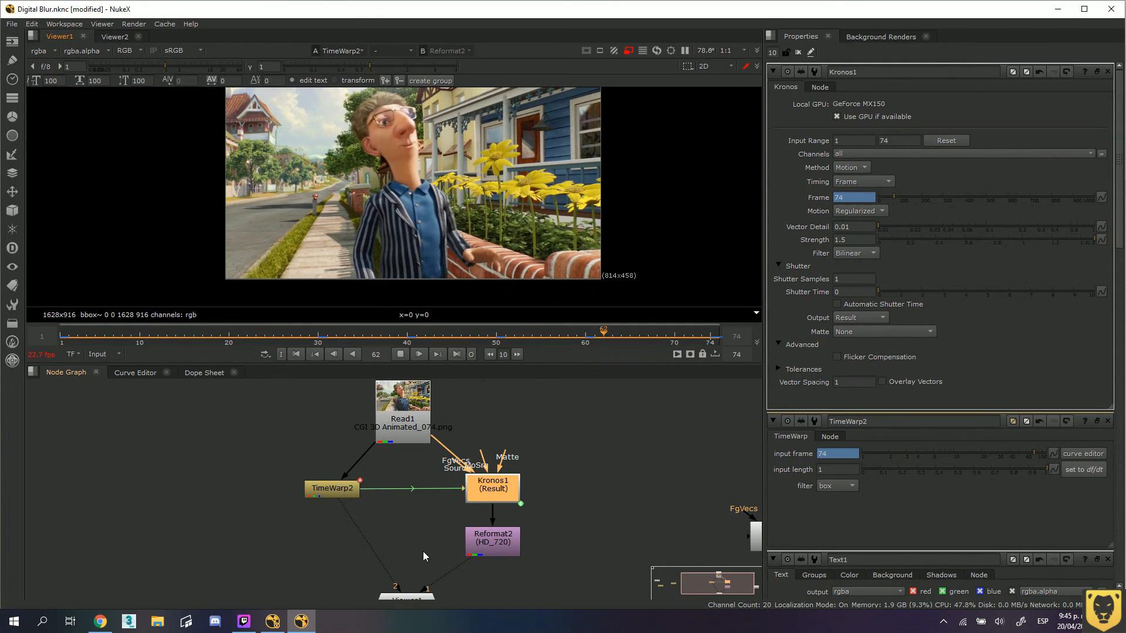
key("2")
key("1")
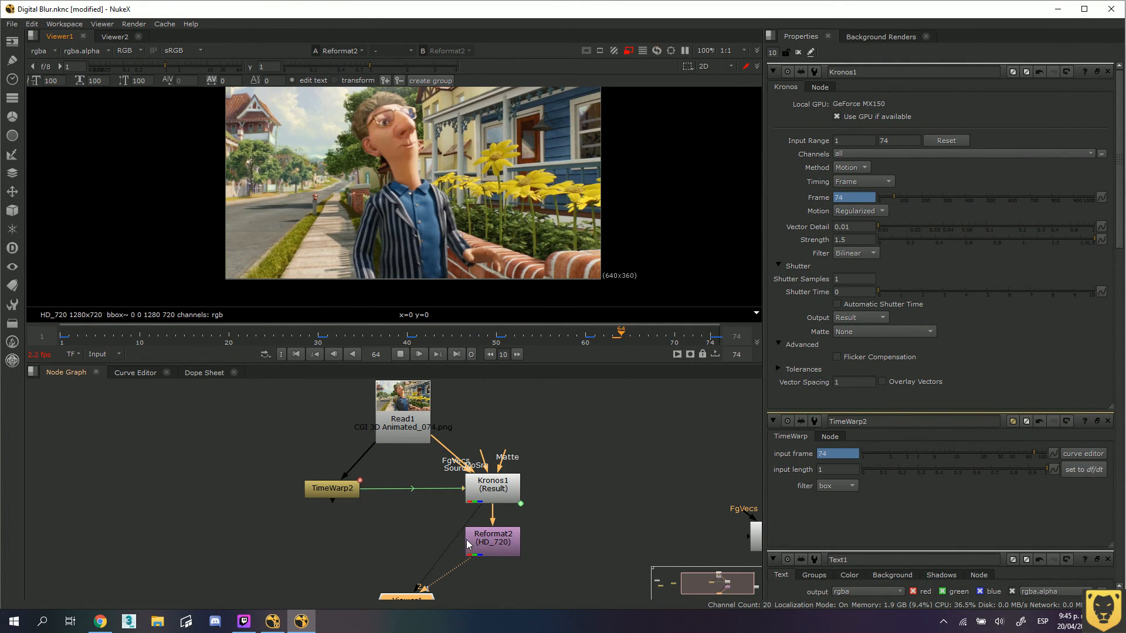
left_click_drag(468, 517, 428, 576)
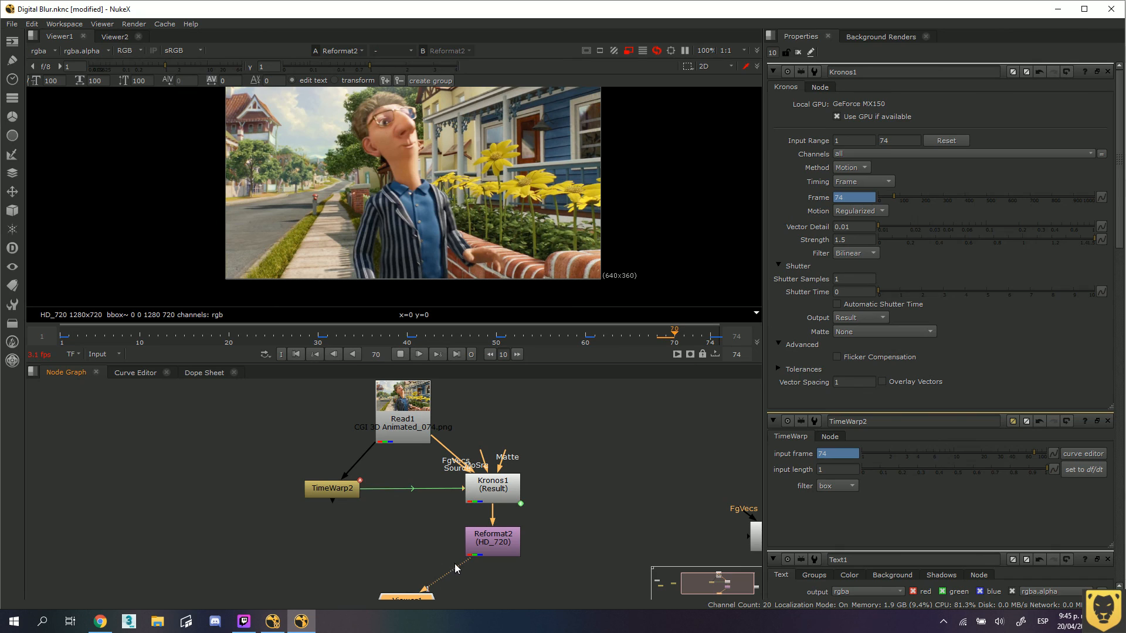